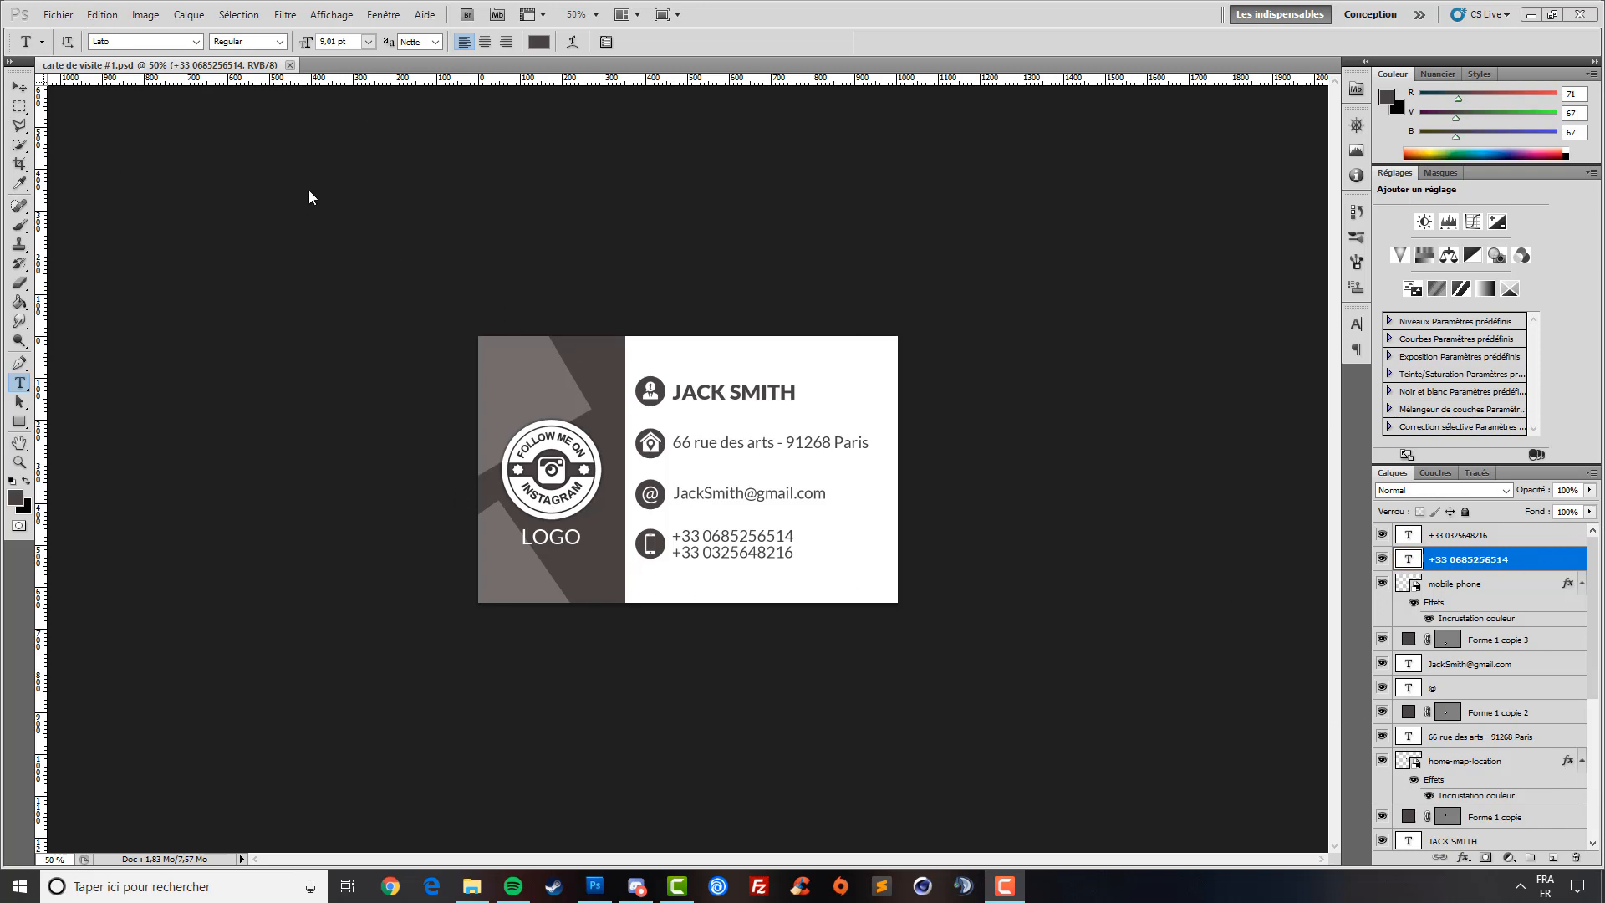
- Return to the finished business card document and select the Move tool
click(101, 42)
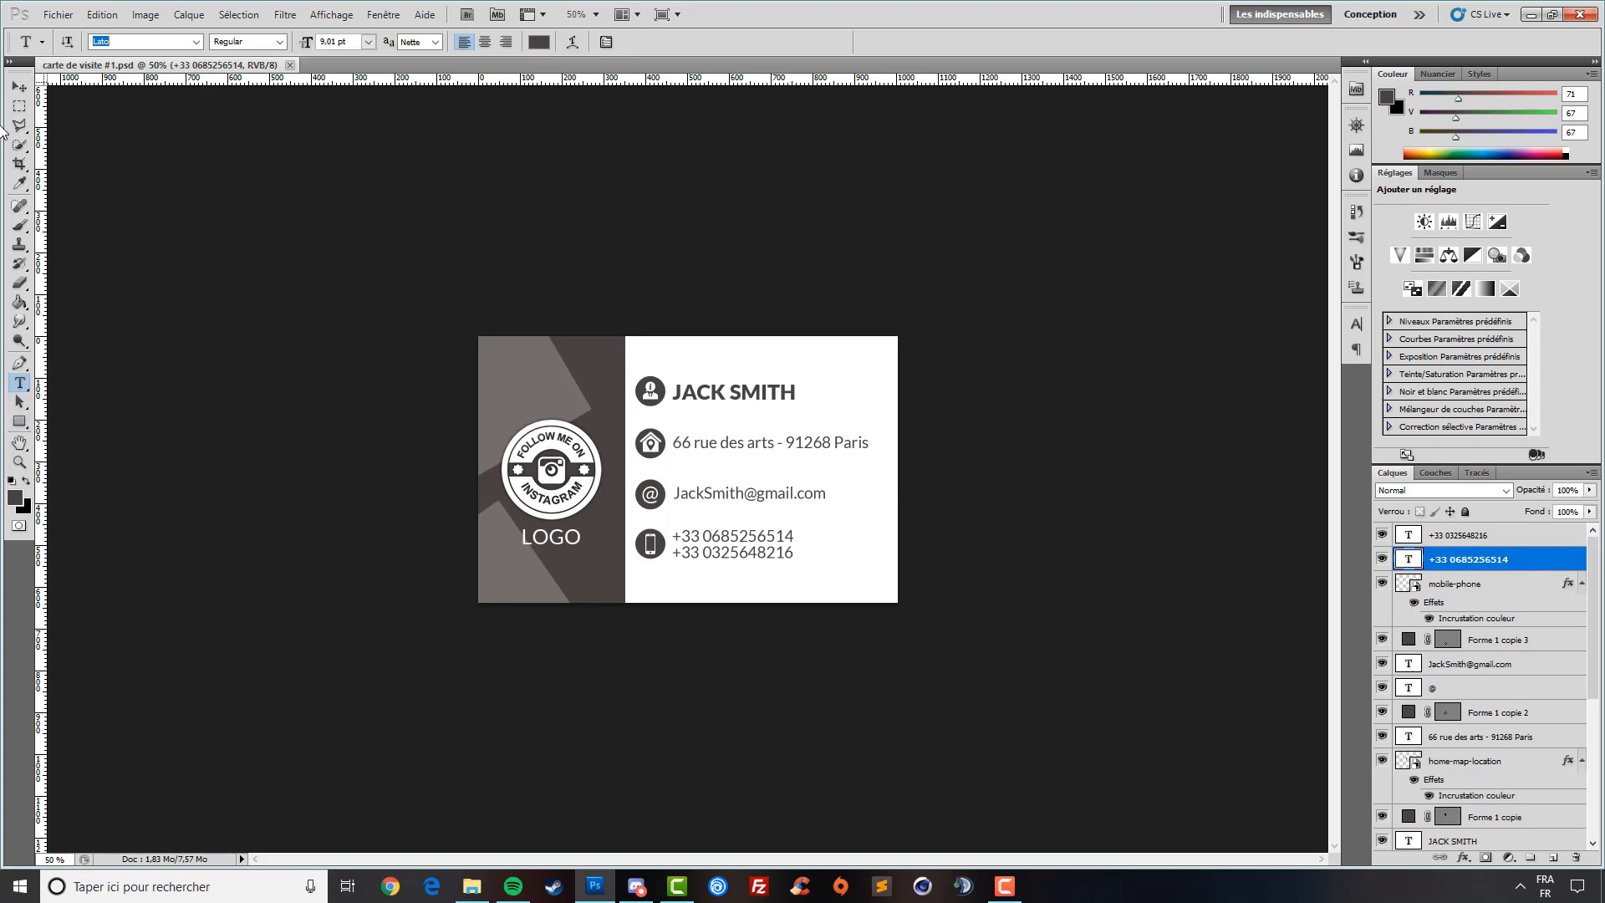
click(19, 86)
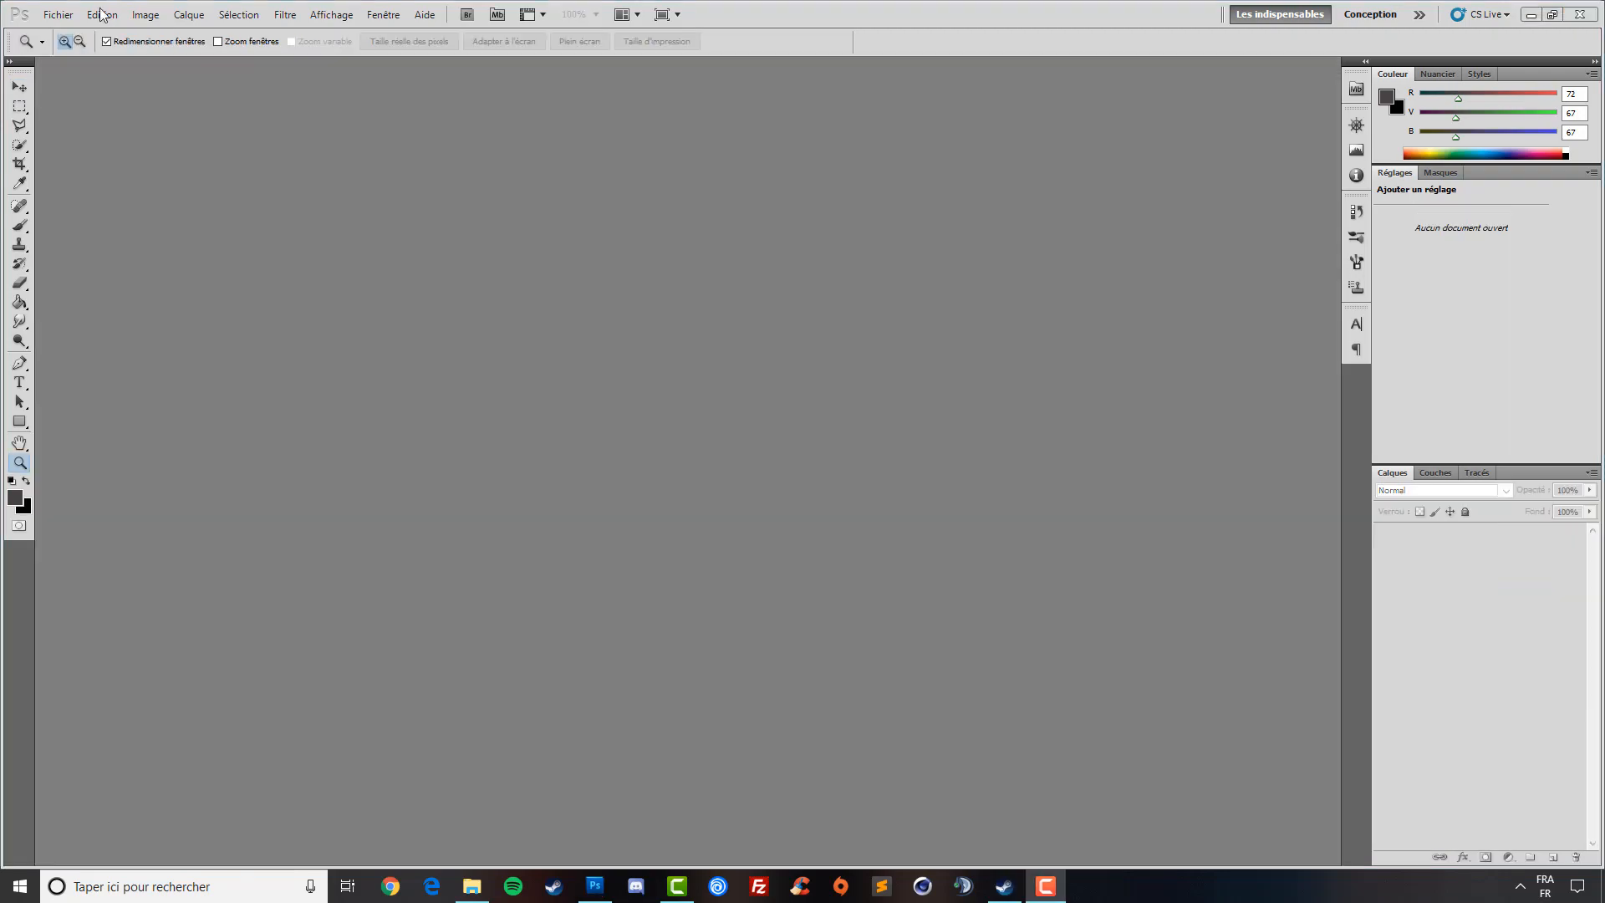
- Create a new 1004×638 px, 300 ppi document and view it at 66.7%
click(58, 15)
click(83, 33)
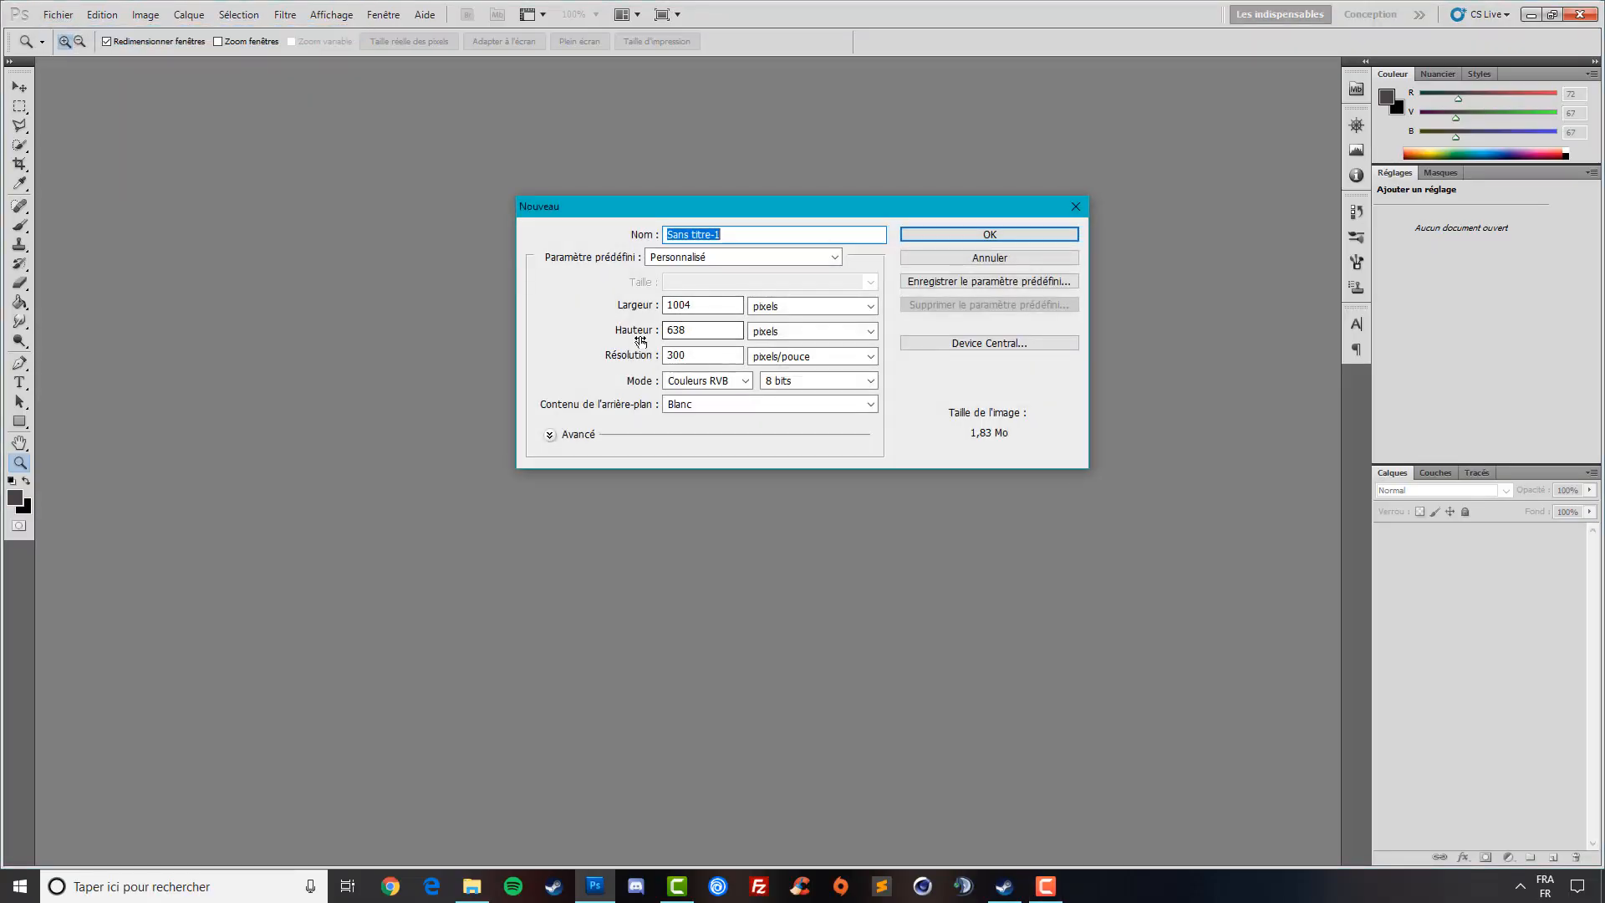
double_click(677, 329)
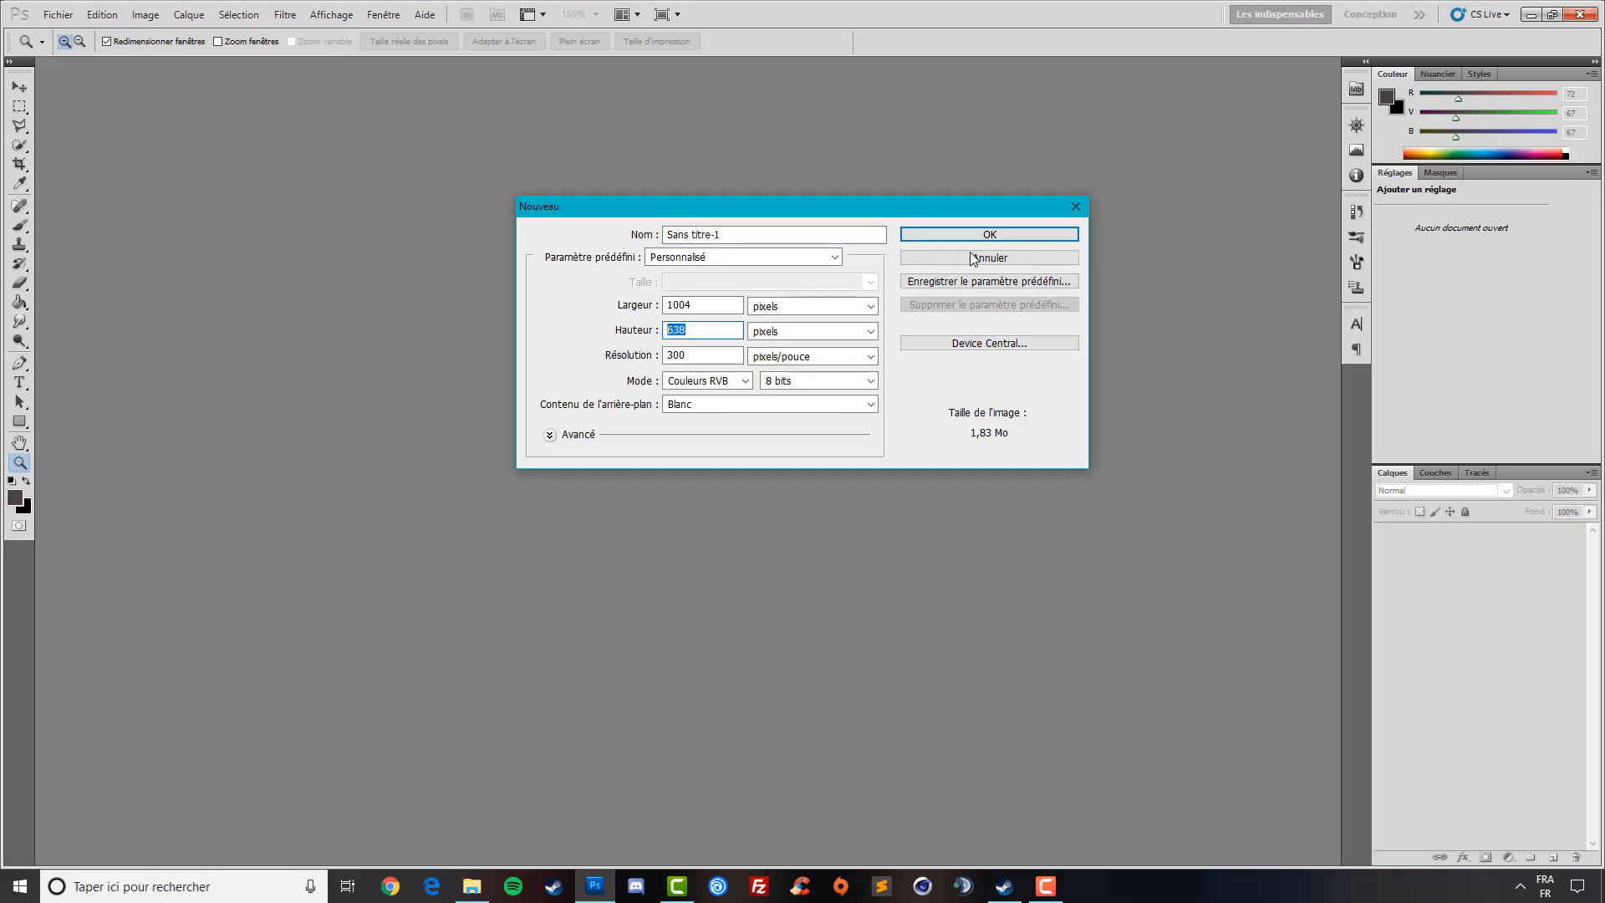
click(926, 232)
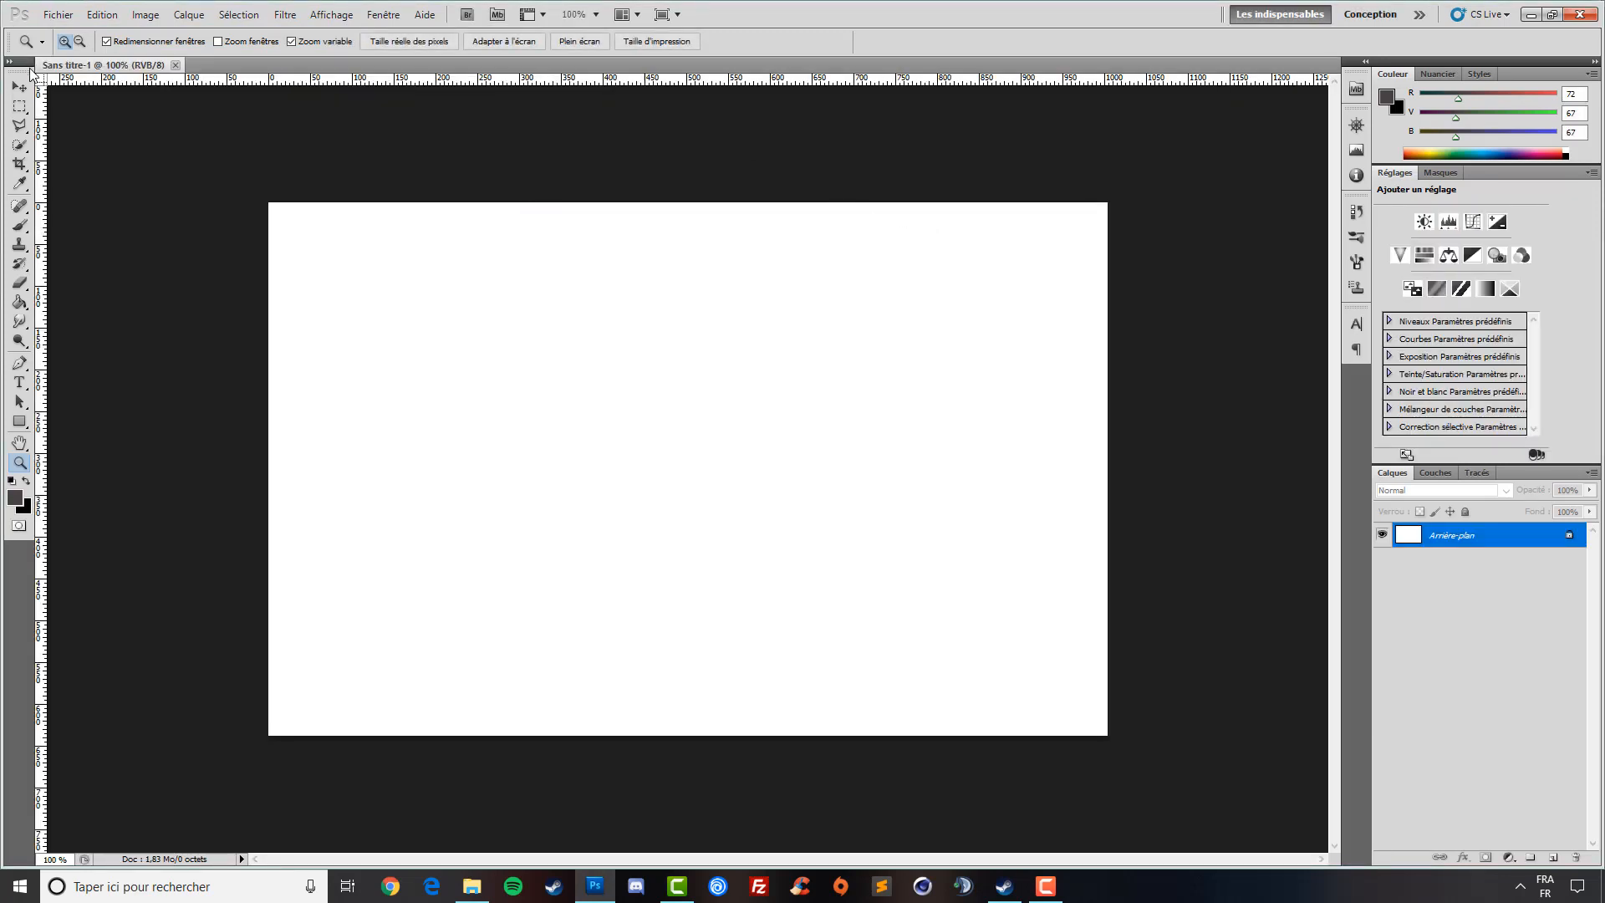
right_click(585, 458)
click(631, 552)
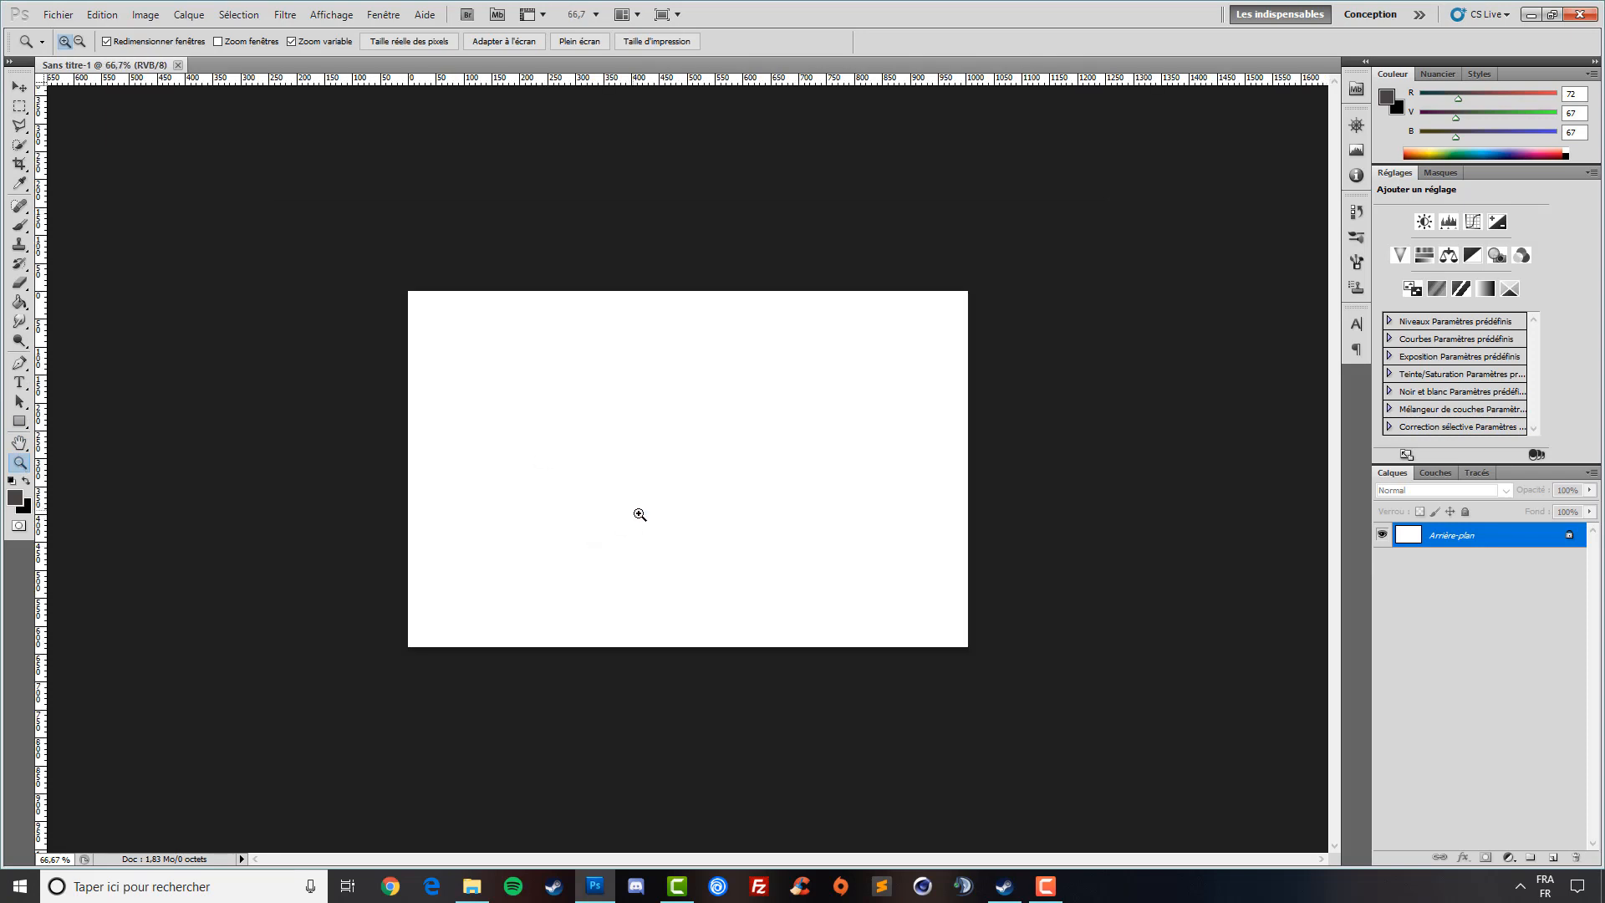
- Rename the background layer to fond*
double_click(1568, 540)
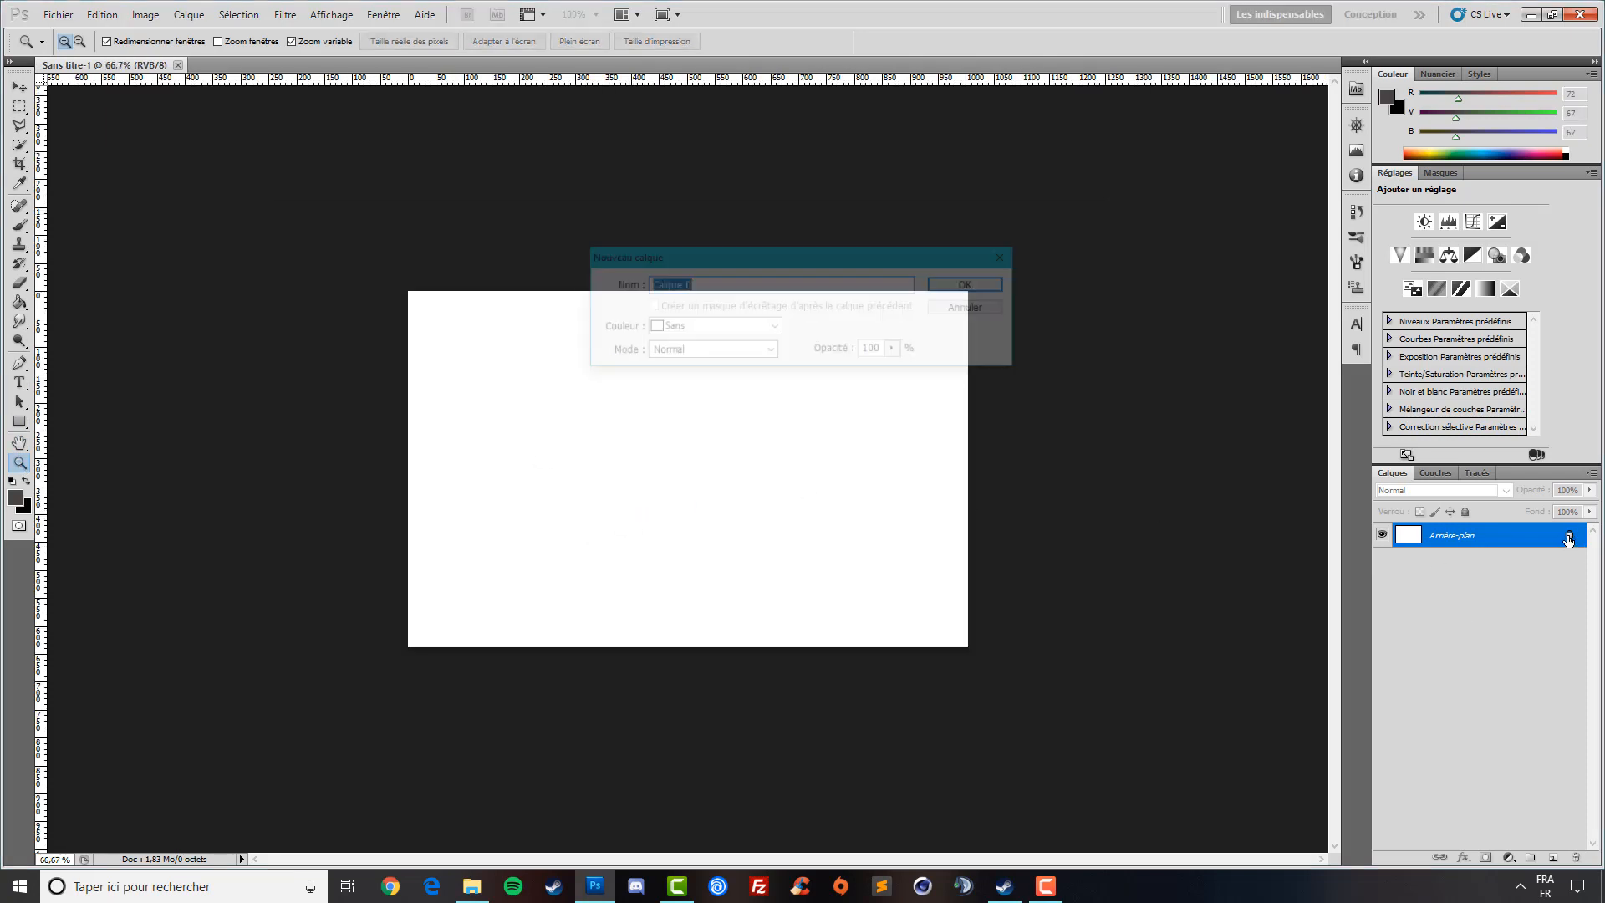
text(f)
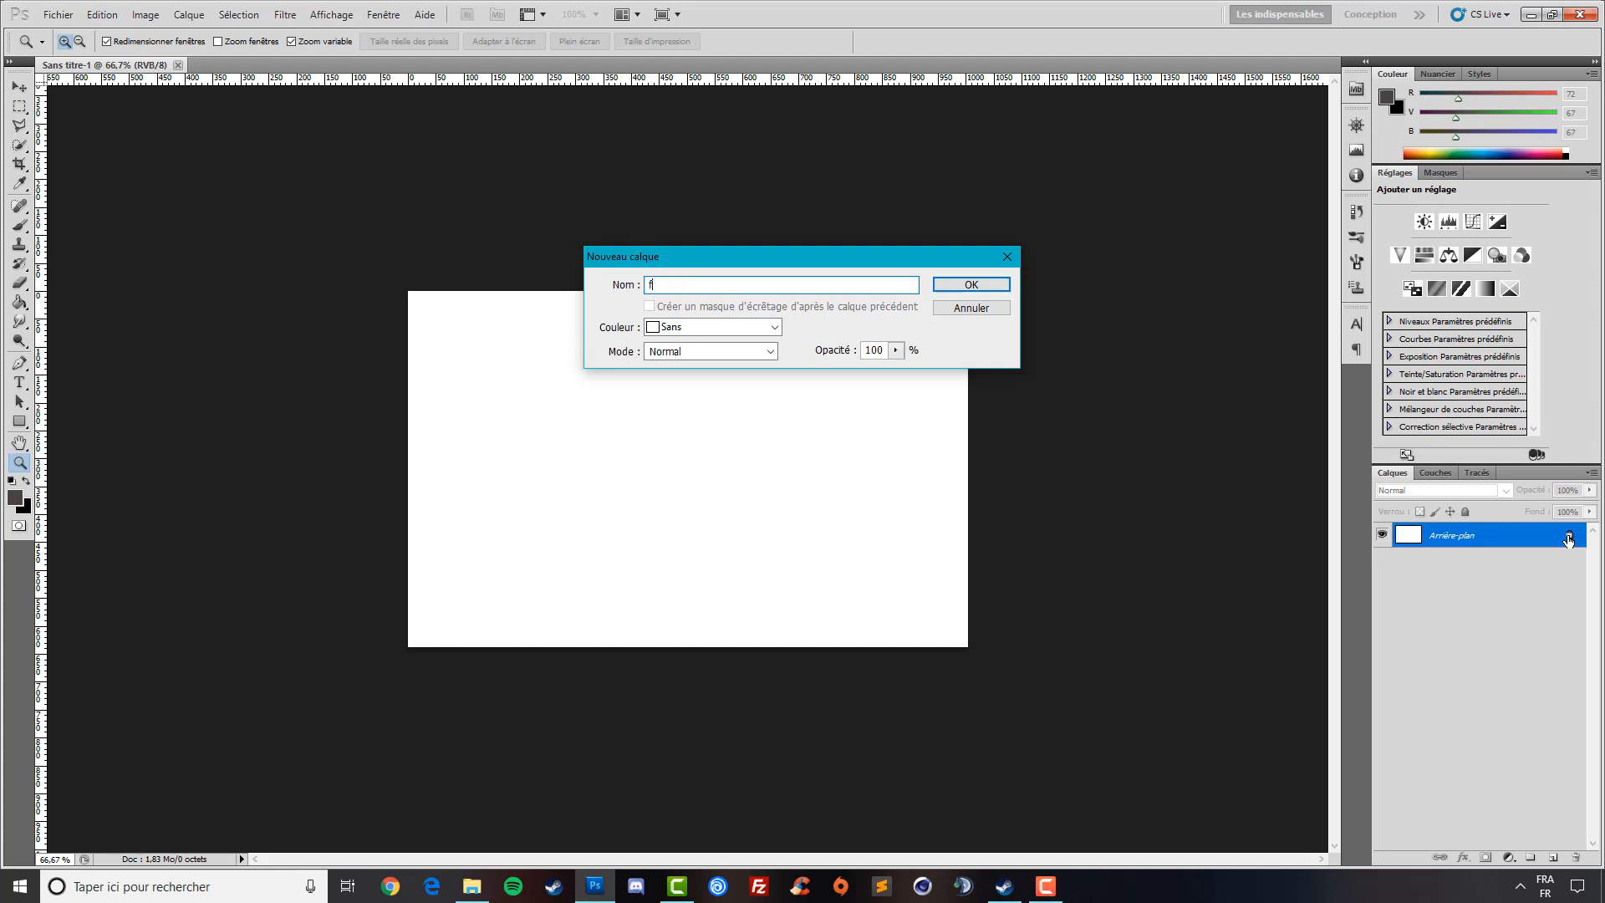
text(ond*)
key(Return)
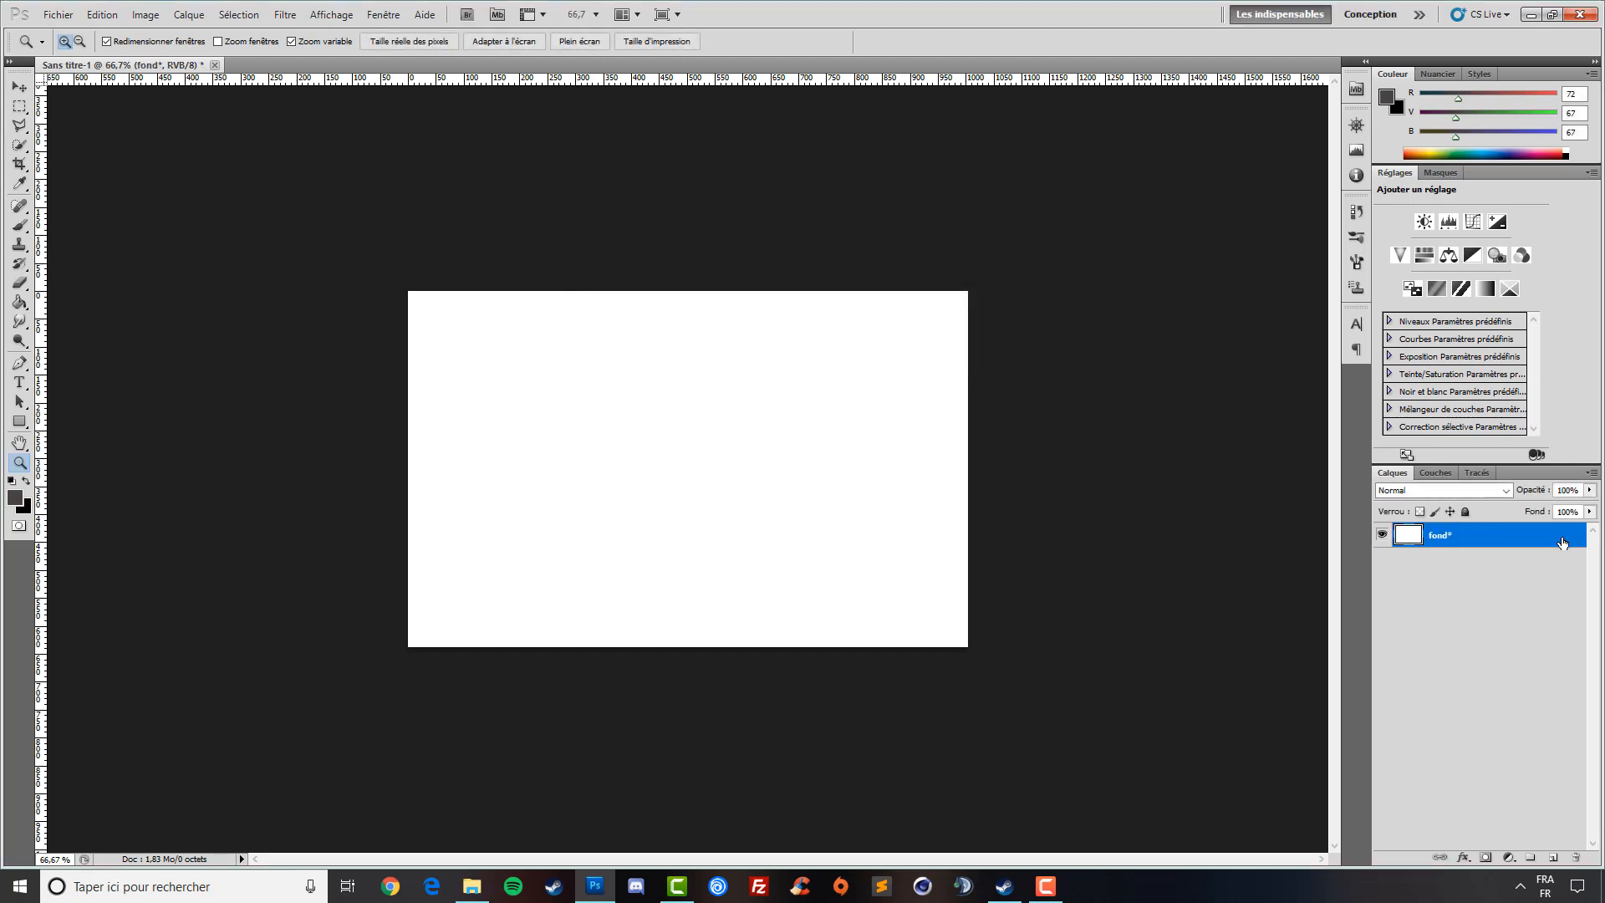
click(1545, 596)
- Add a new empty layer above fond* and name it gauche
click(1553, 857)
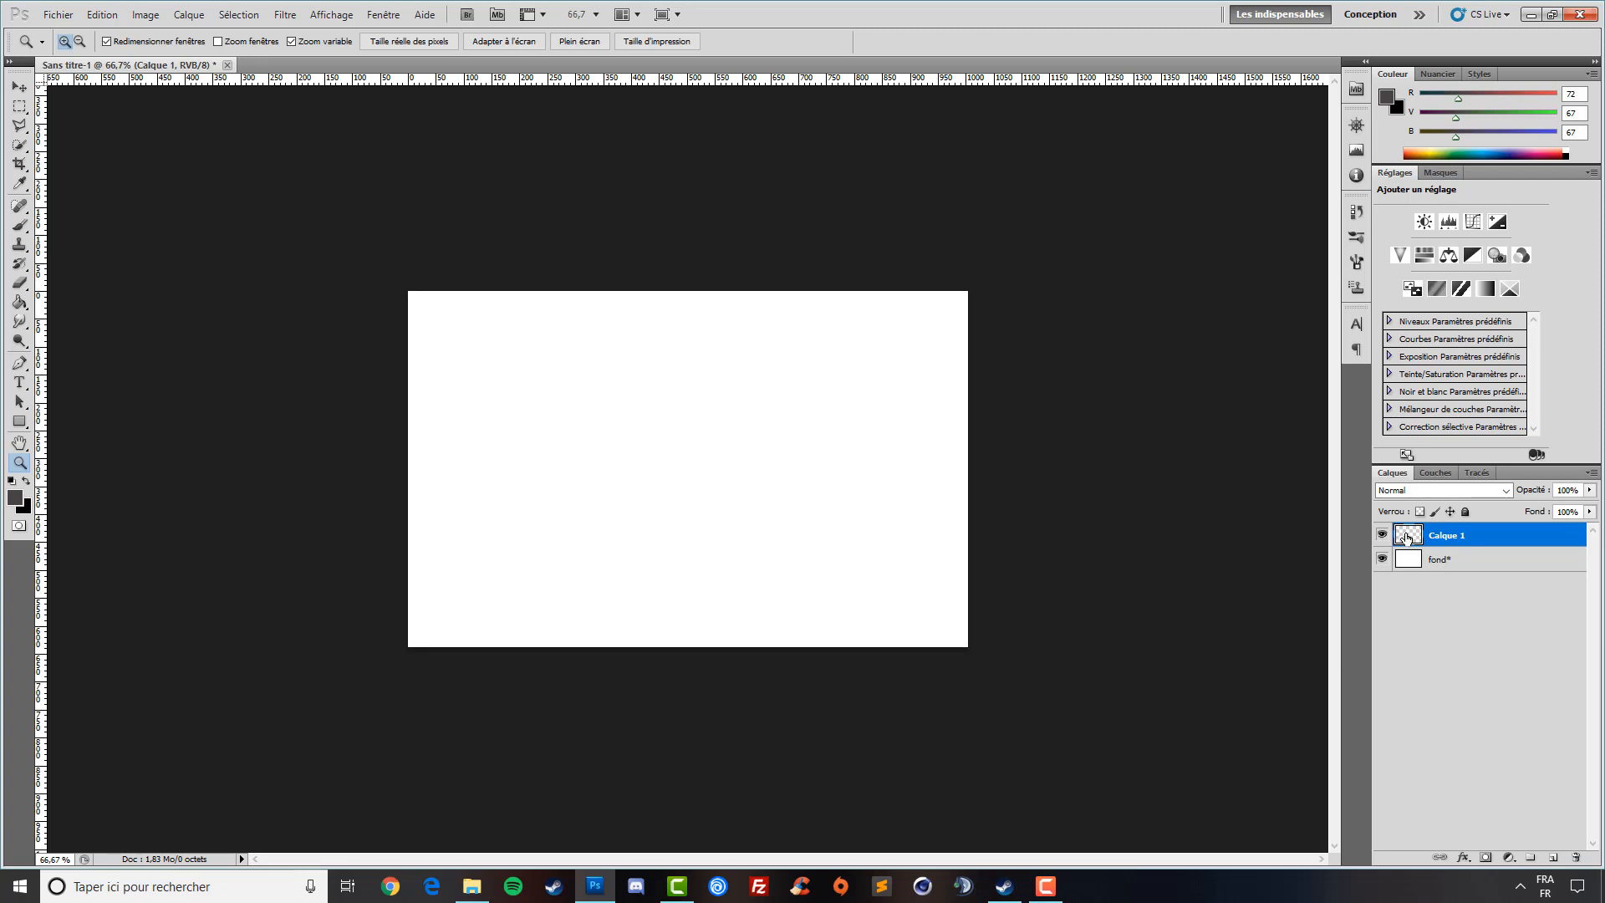
double_click(1454, 536)
text(co)
key(Return)
click(1442, 585)
click(1450, 535)
click(19, 107)
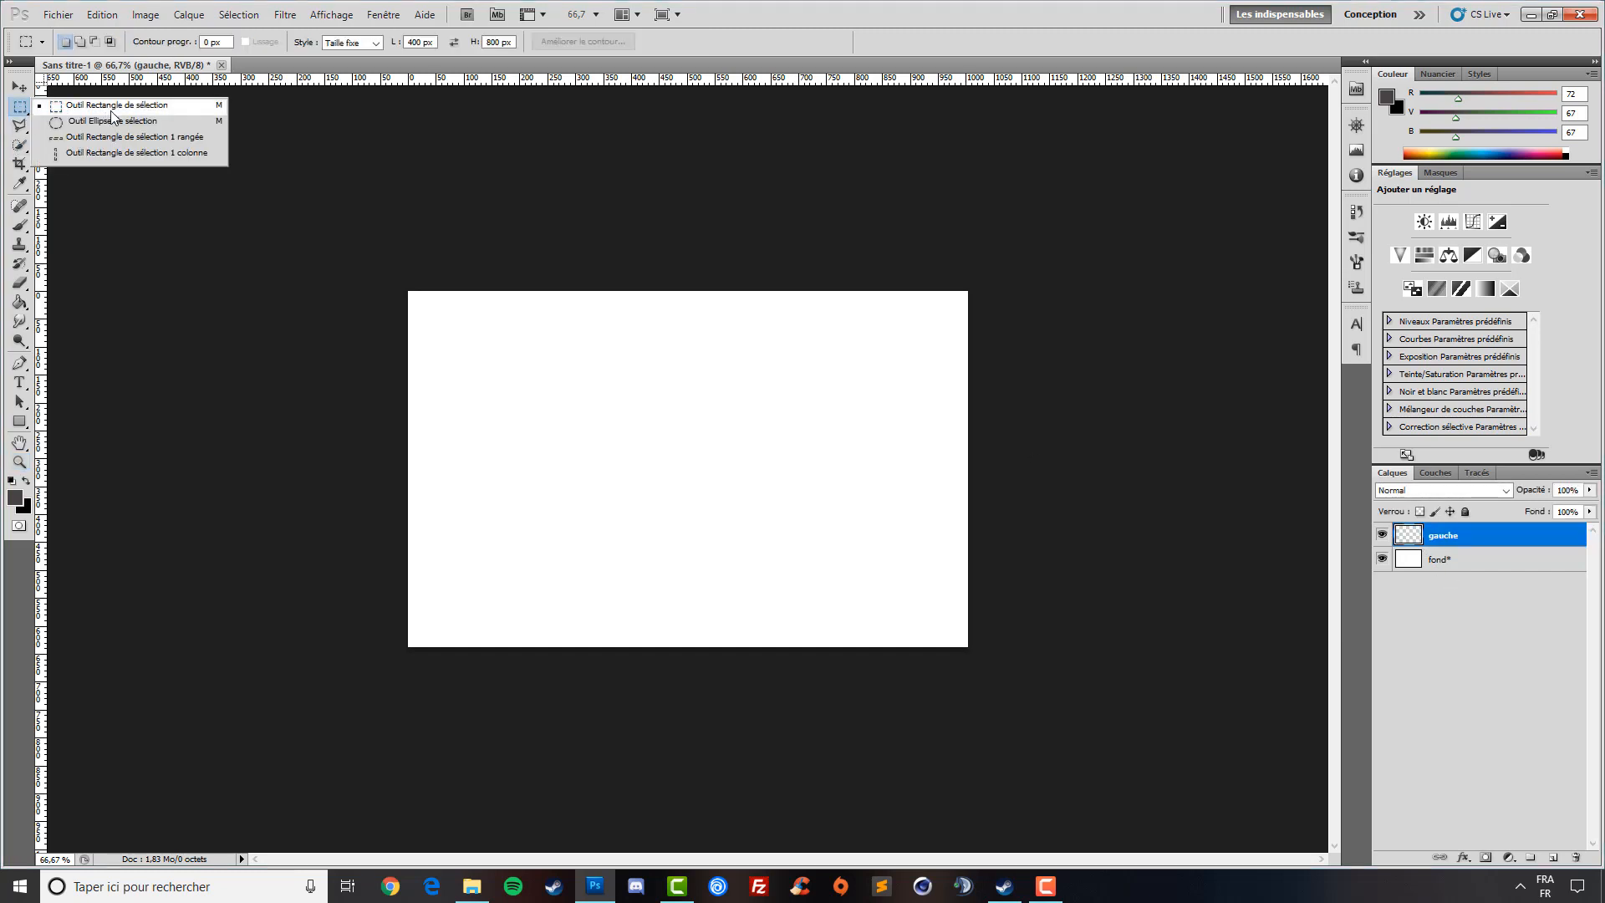
- Make a fixed-size 352×638 px rectangular selection along the card's left edge
click(104, 111)
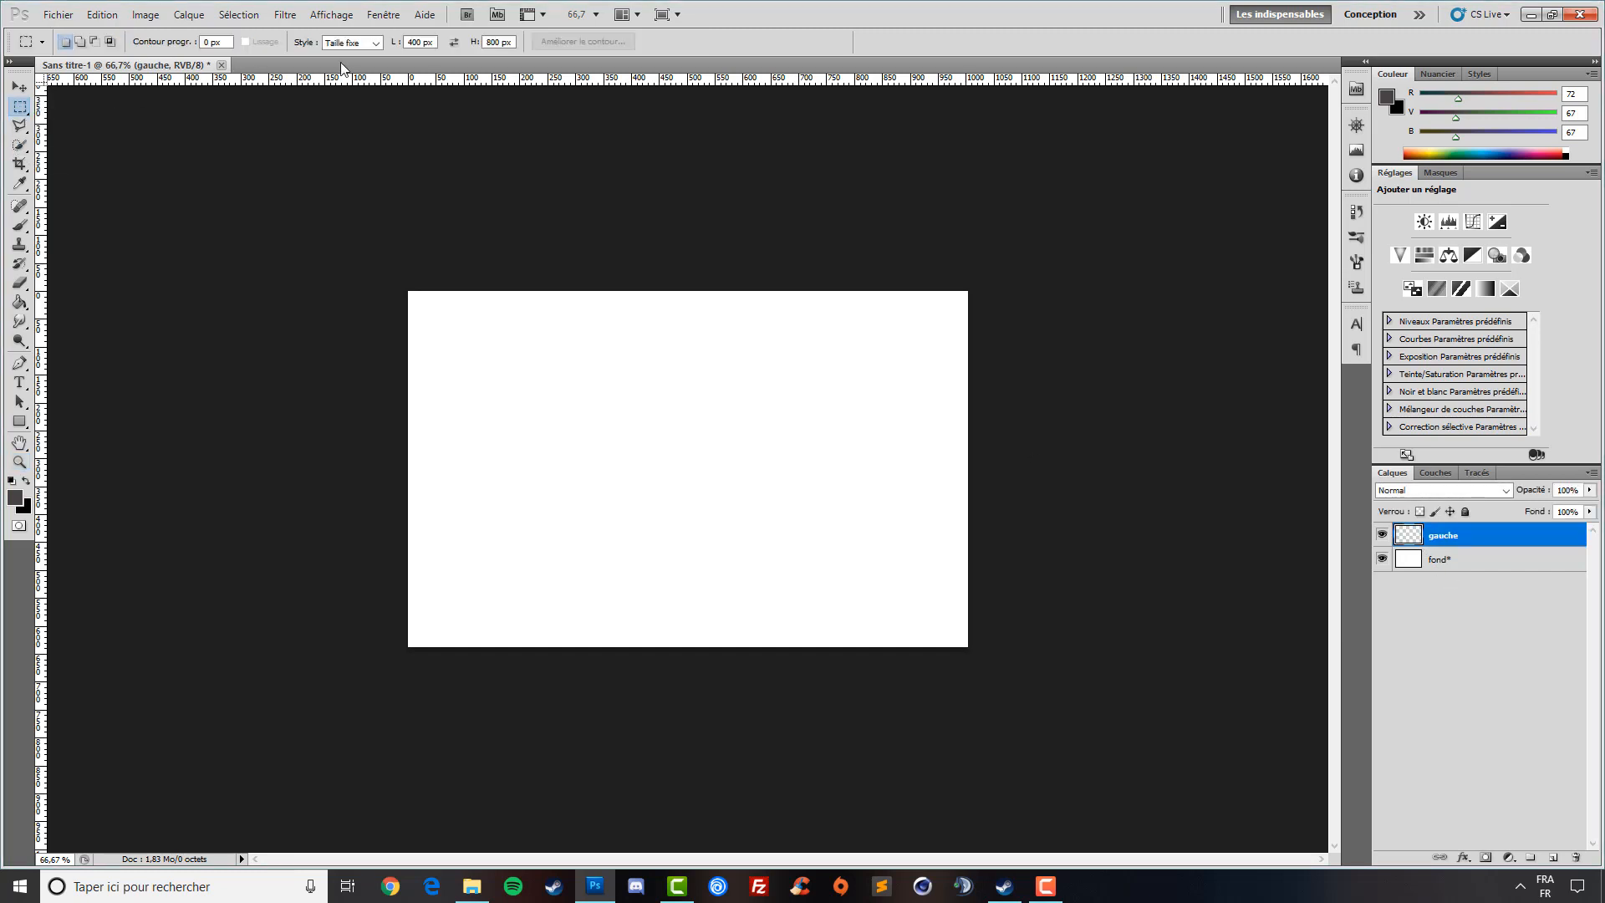
double_click(422, 41)
double_click(490, 41)
click(407, 291)
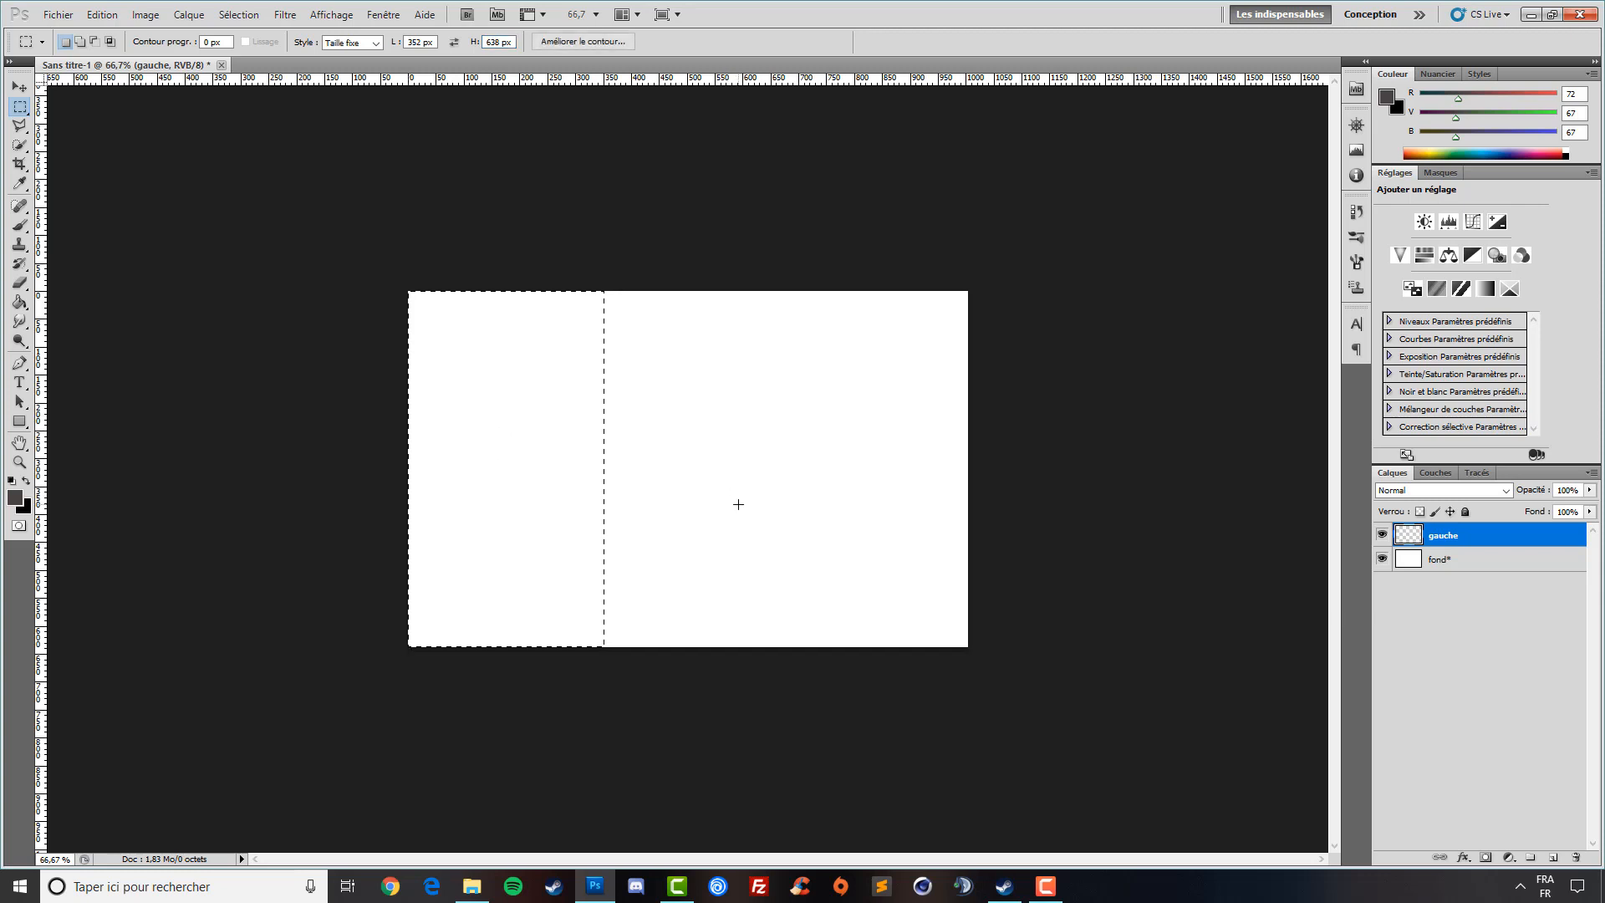
- Fill the selection with #484343 on the gauche layer, then deselect
click(14, 497)
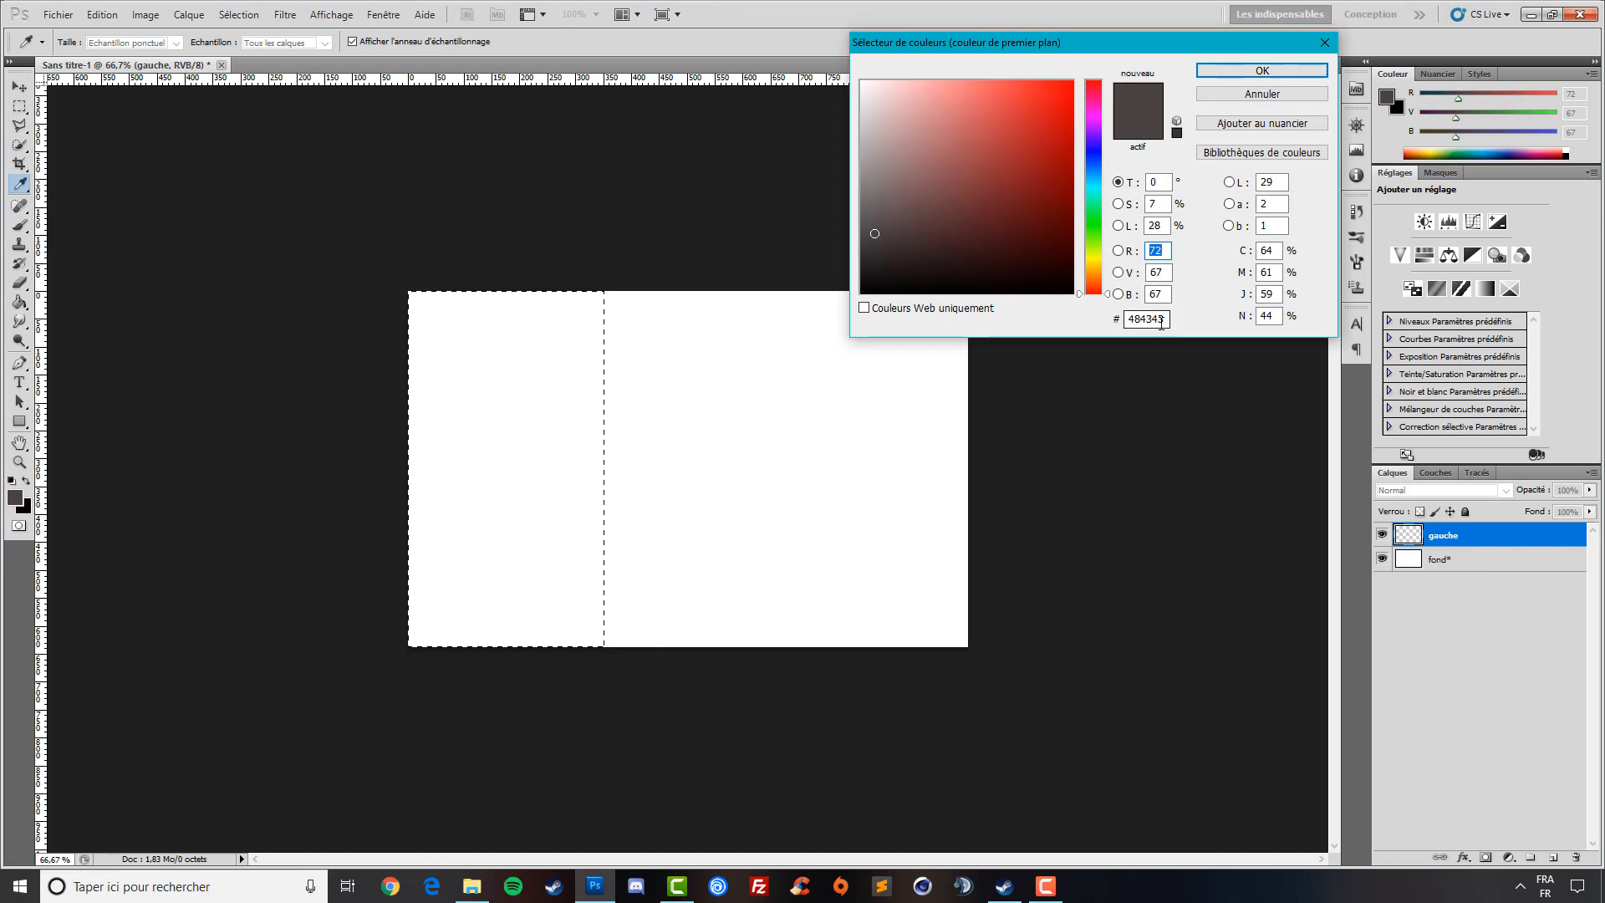
click(1262, 70)
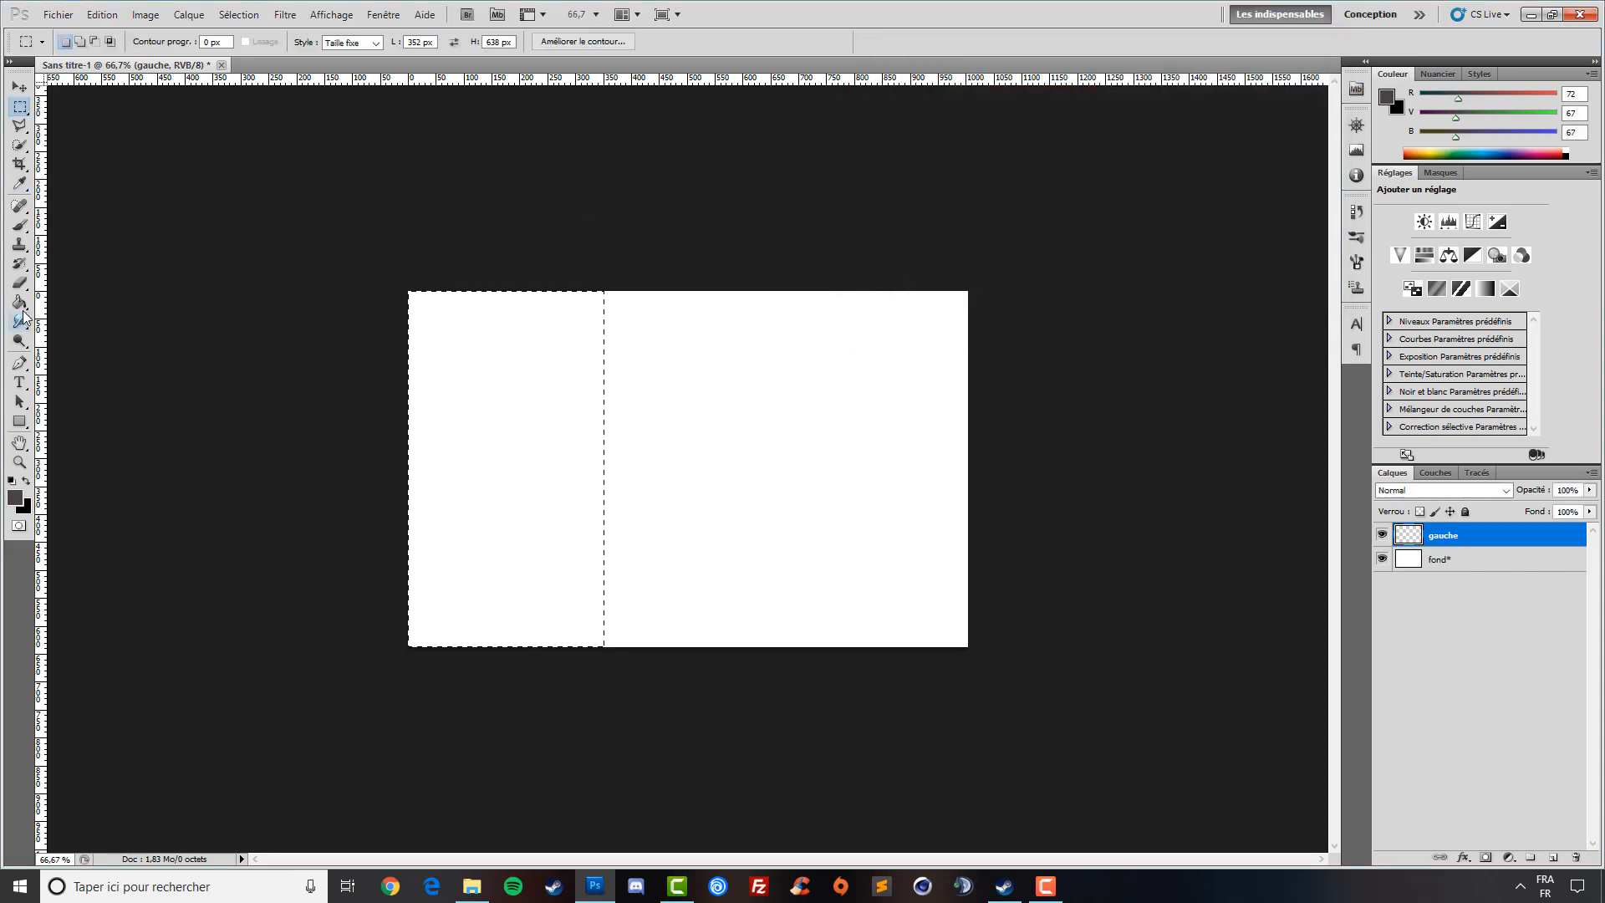
click(22, 306)
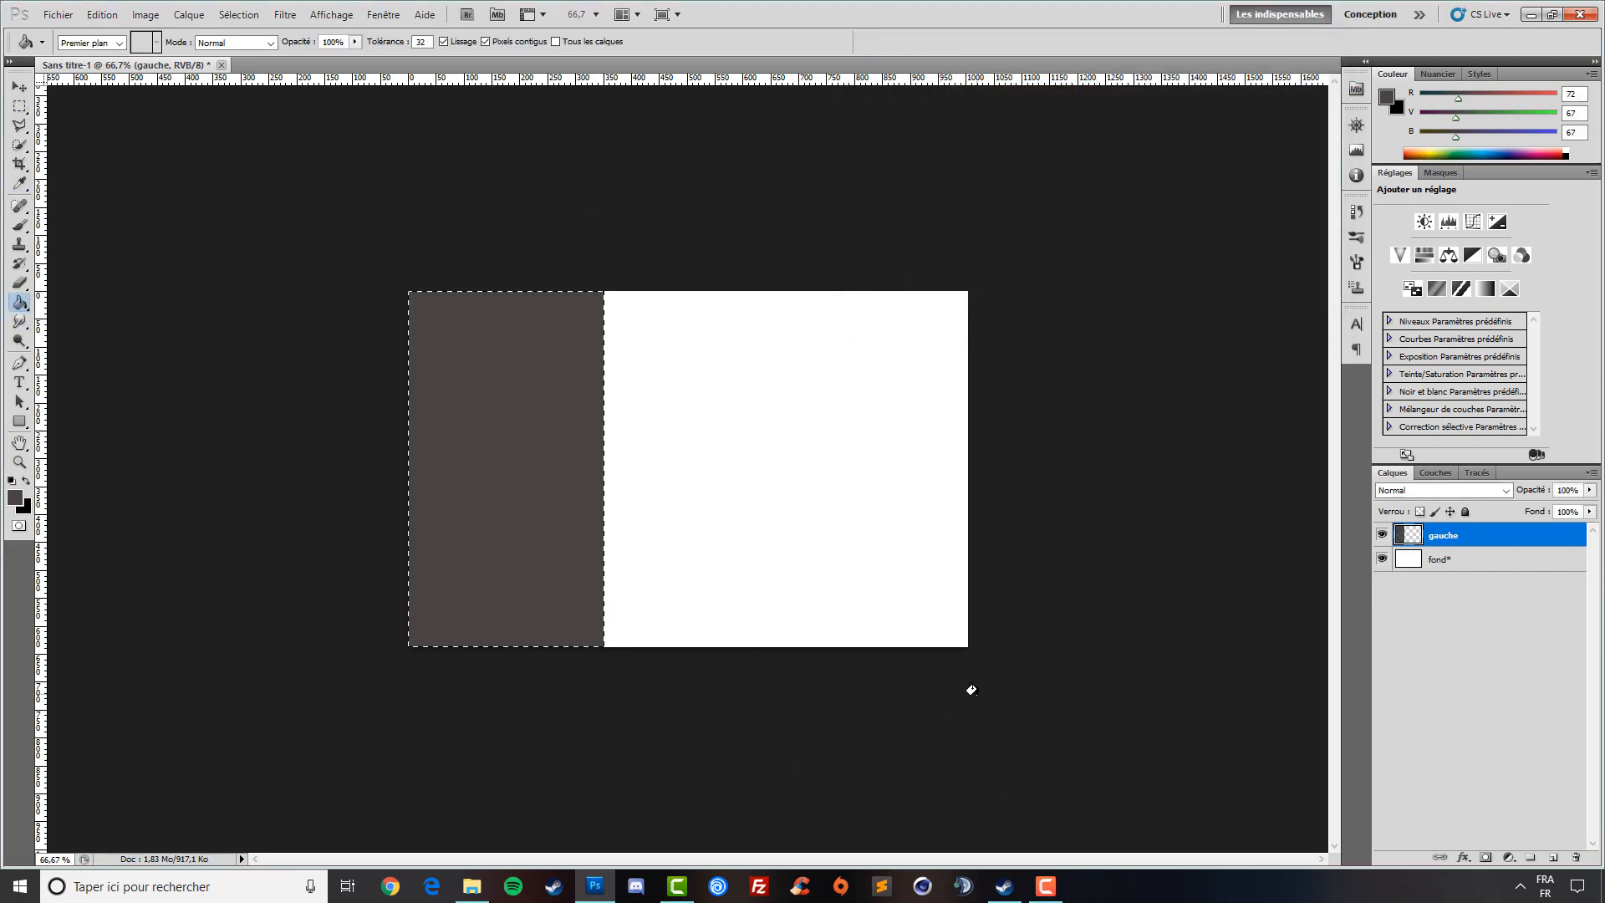
key(ctrl+d)
click(1480, 562)
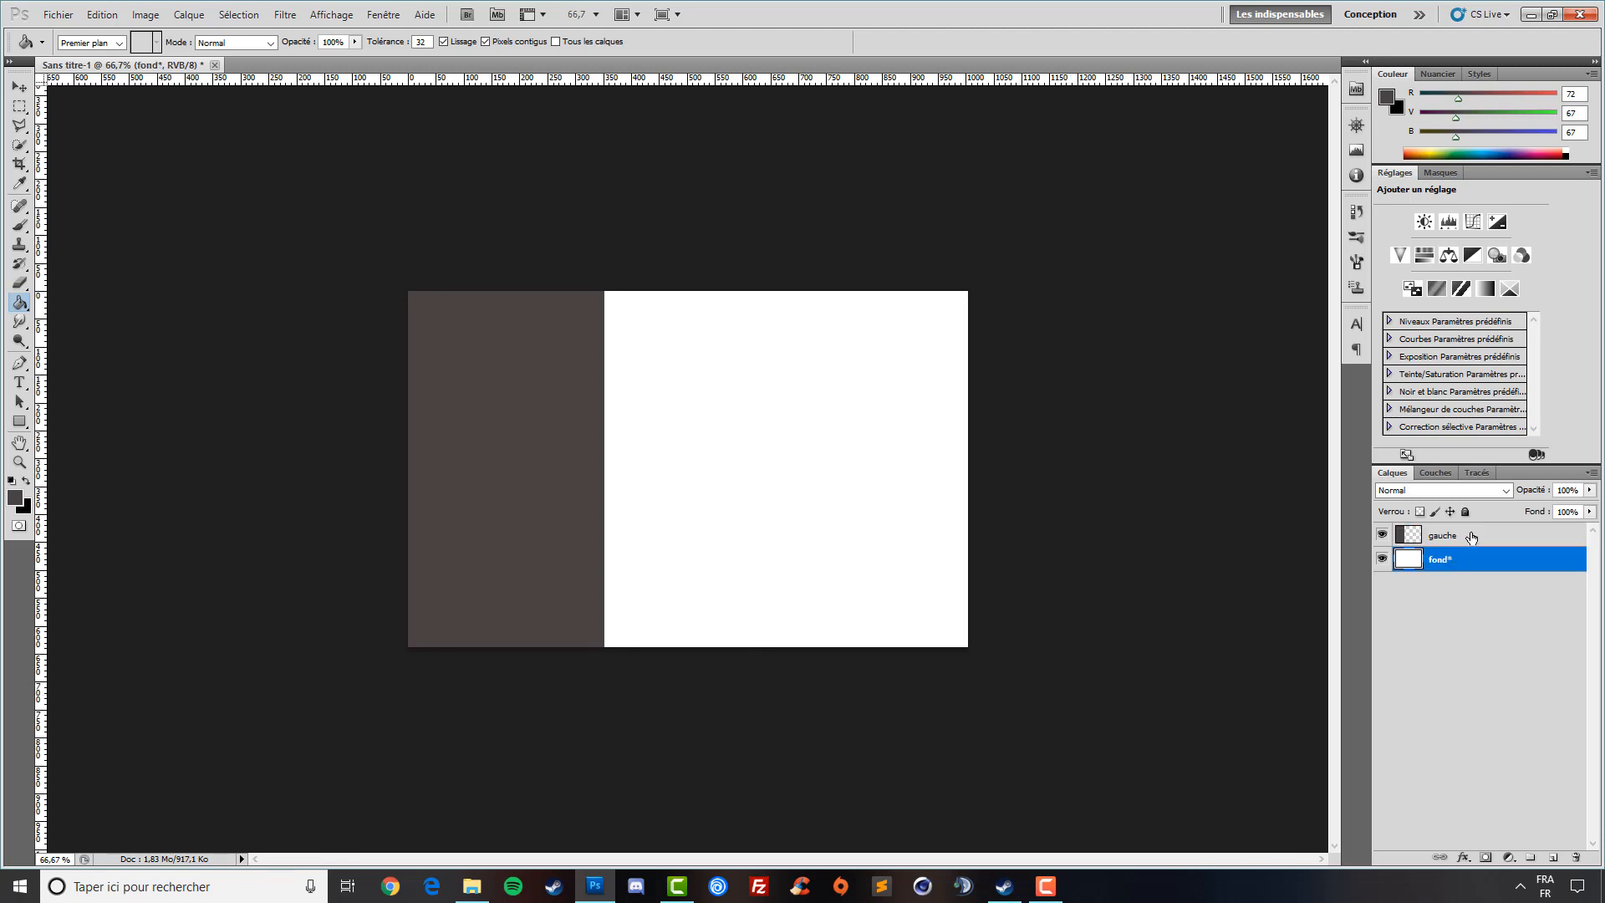
click(1468, 539)
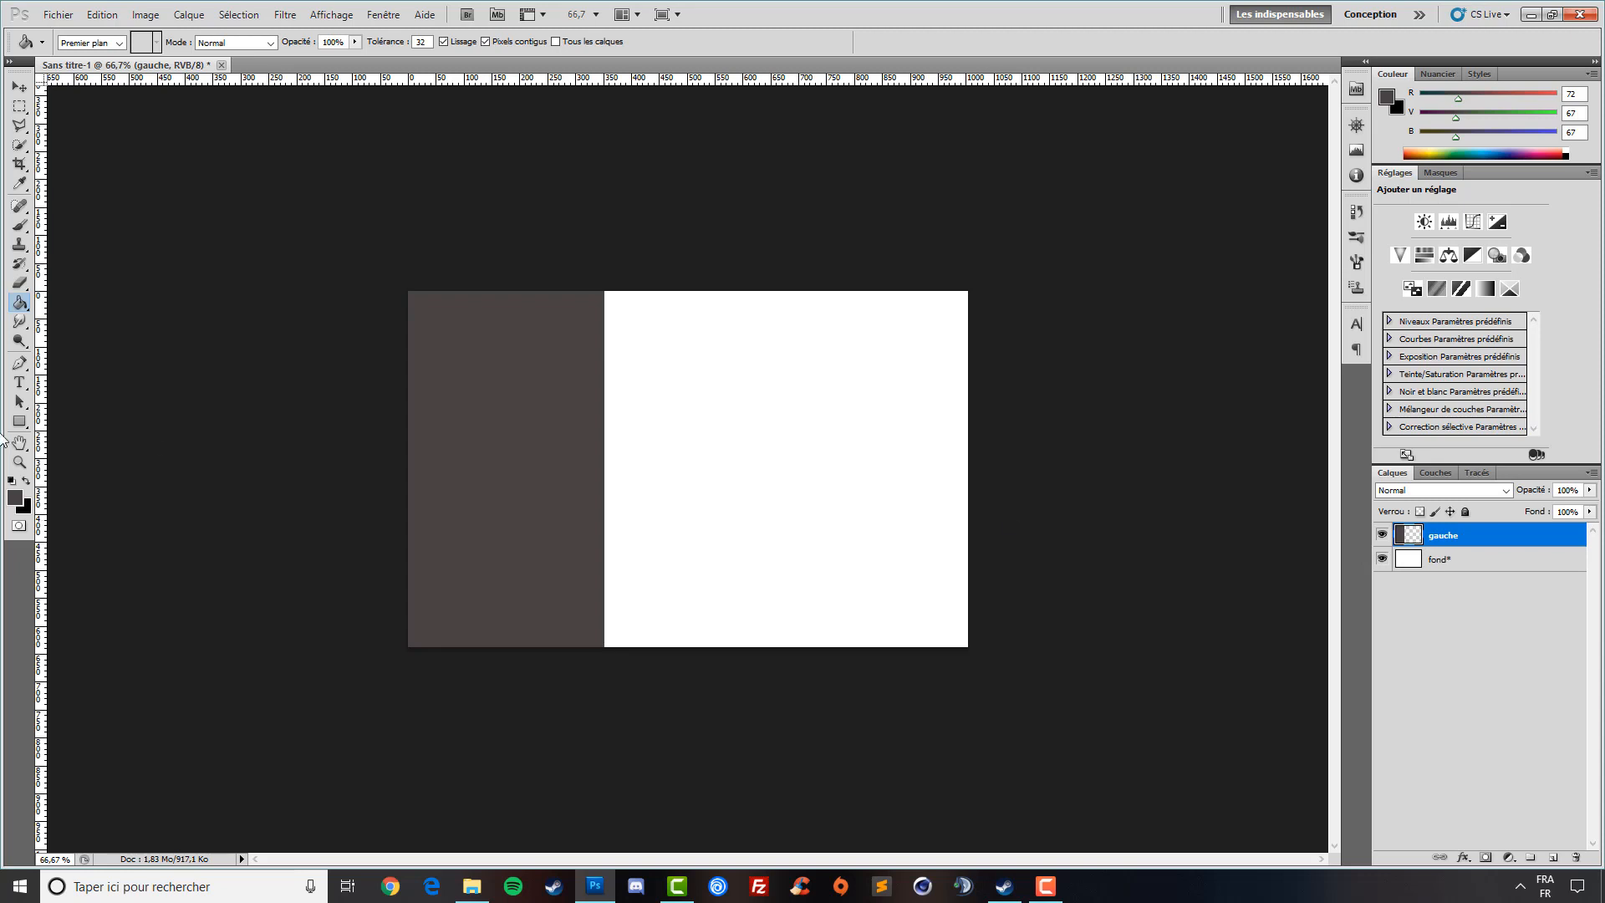
click(20, 422)
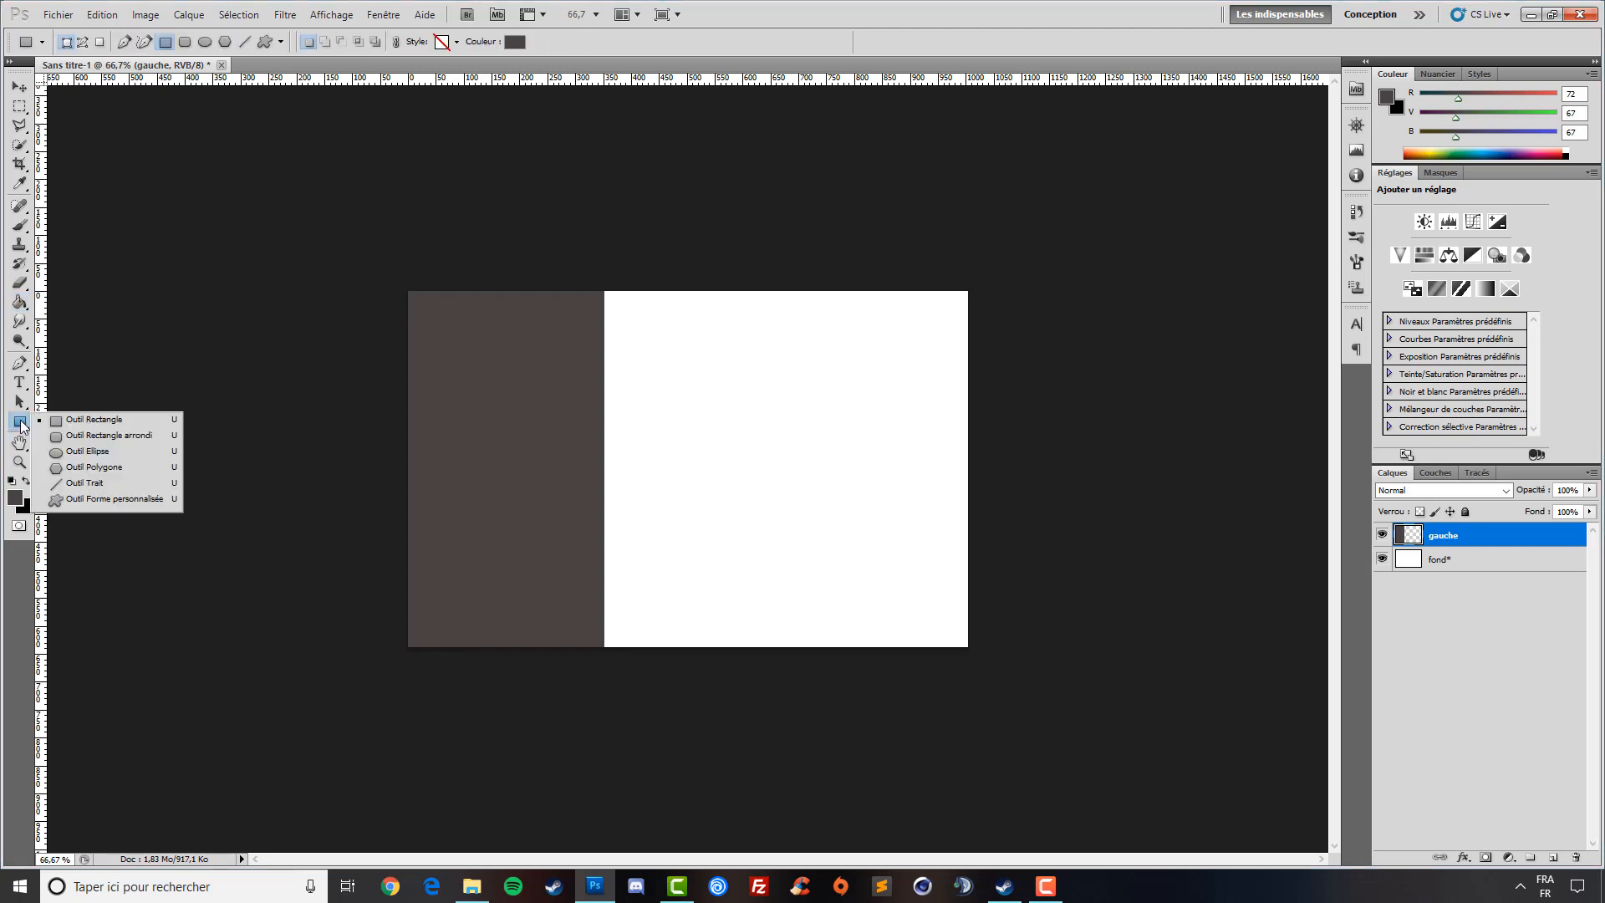
- Draw a white rectangle shape over the dark panel's top-left corner
click(94, 419)
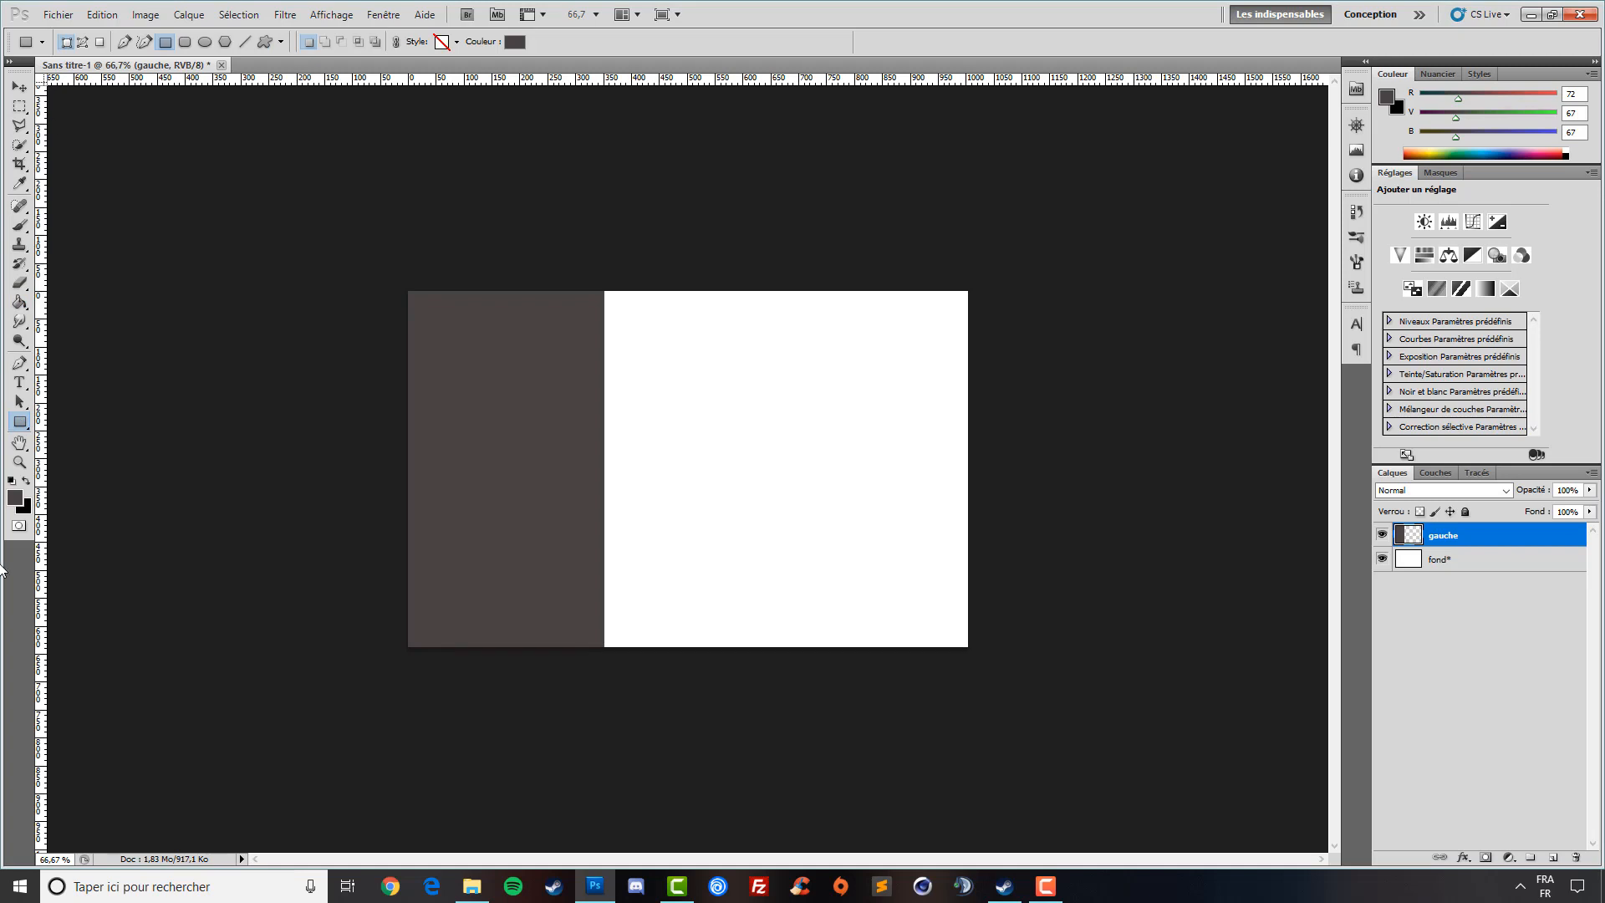
click(12, 480)
click(27, 481)
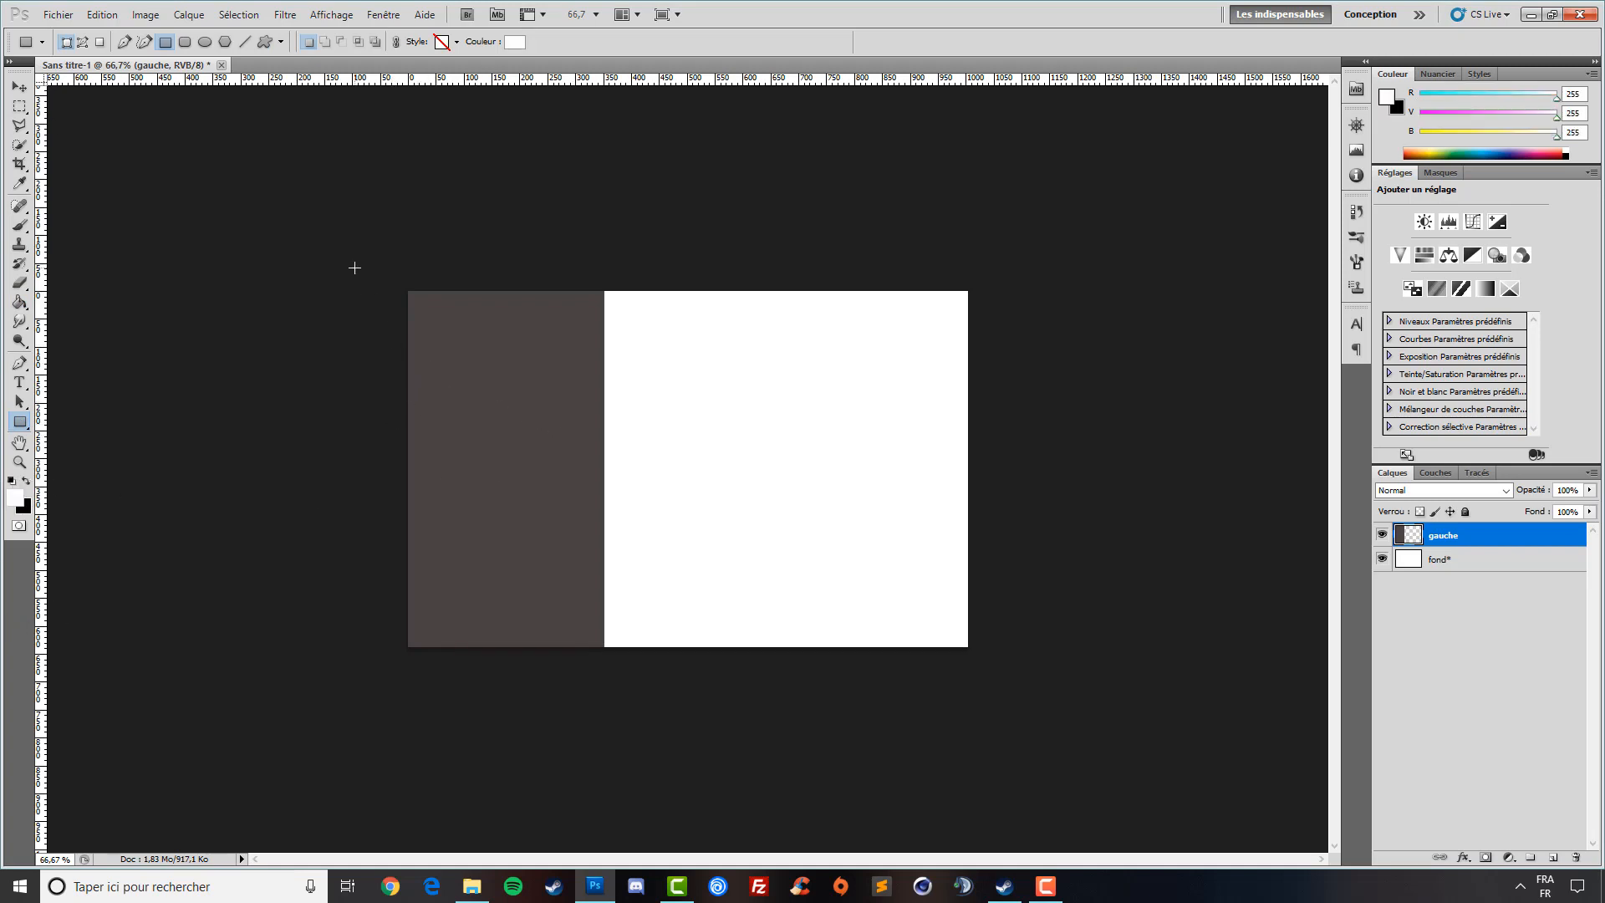
drag(354, 267, 547, 382)
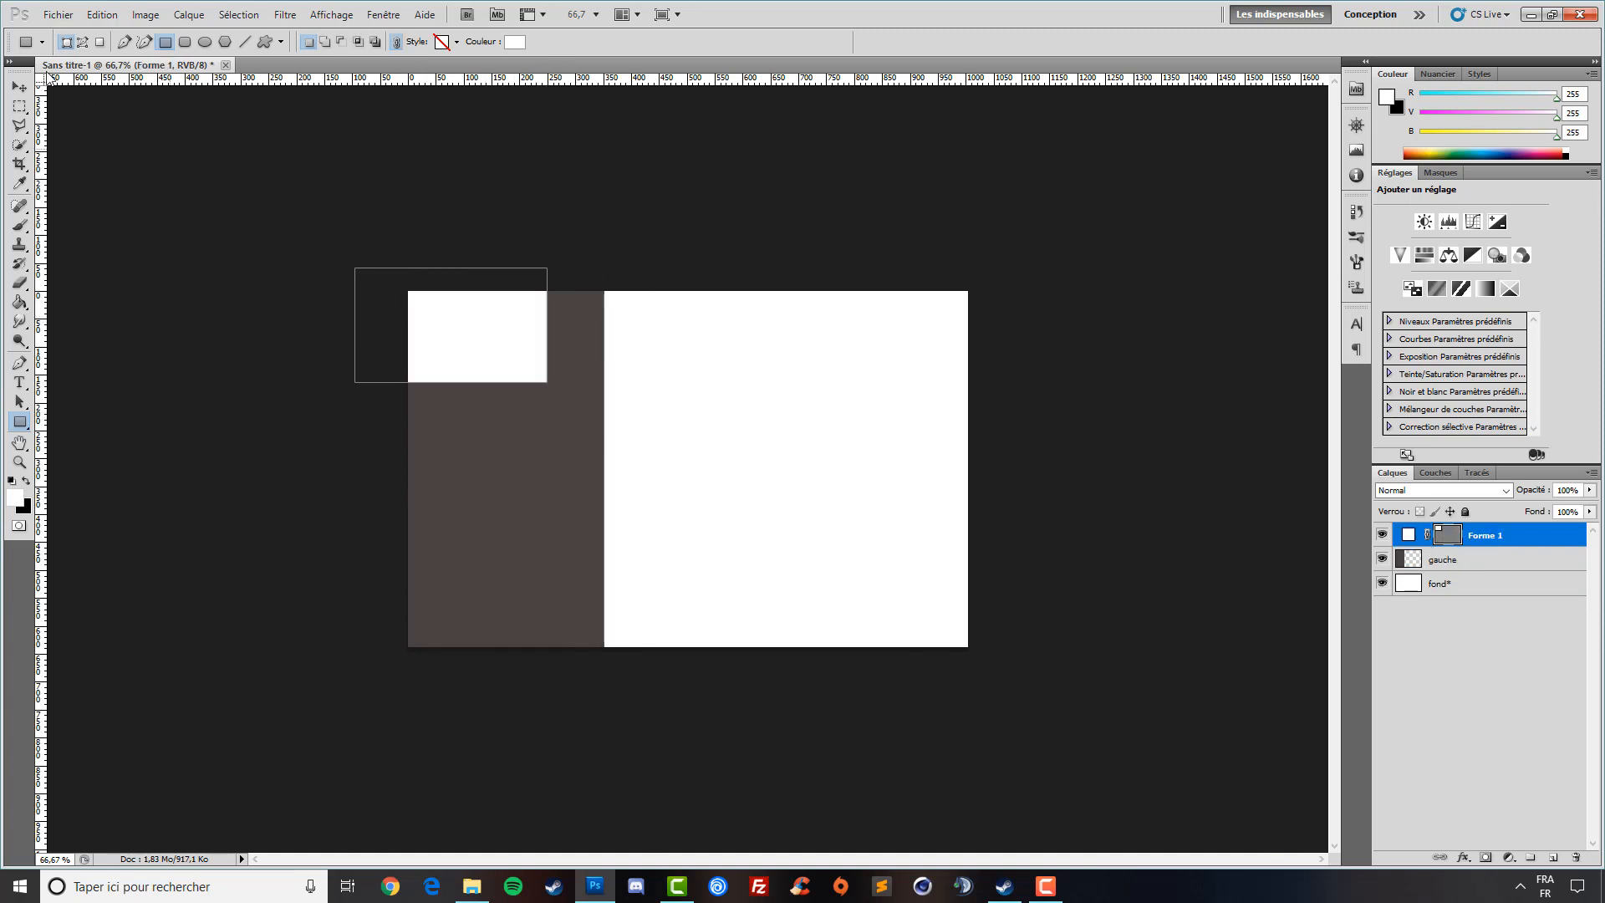
- Tilt the white shape about 12°, enlarge it to about 182% and reposition it
click(18, 87)
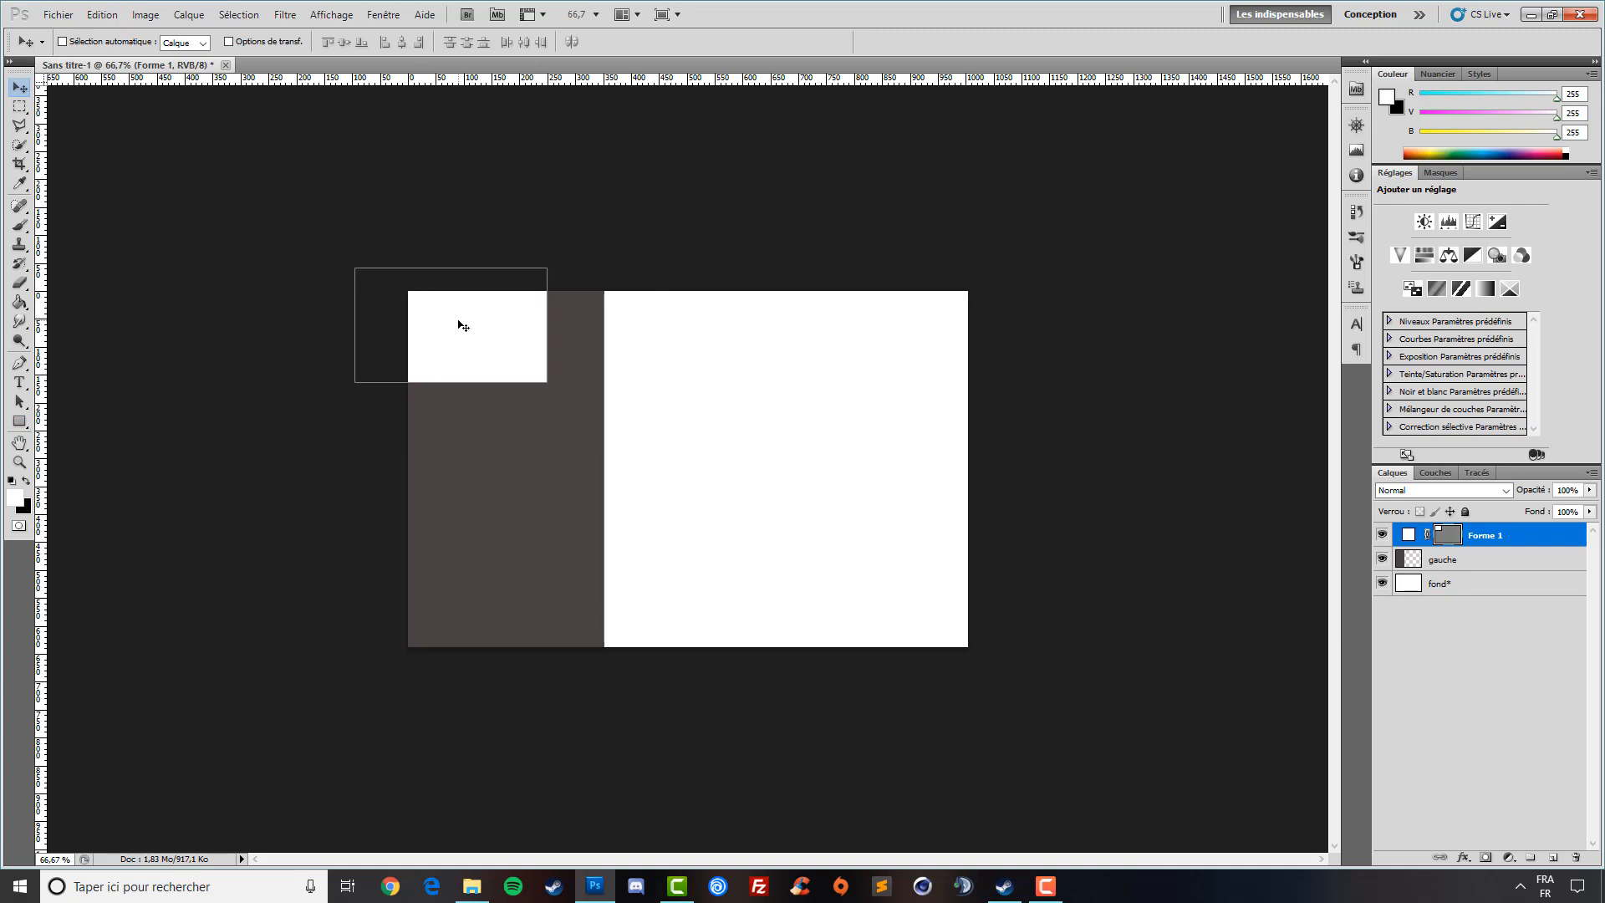
key(ctrl+t)
drag(580, 416, 541, 462)
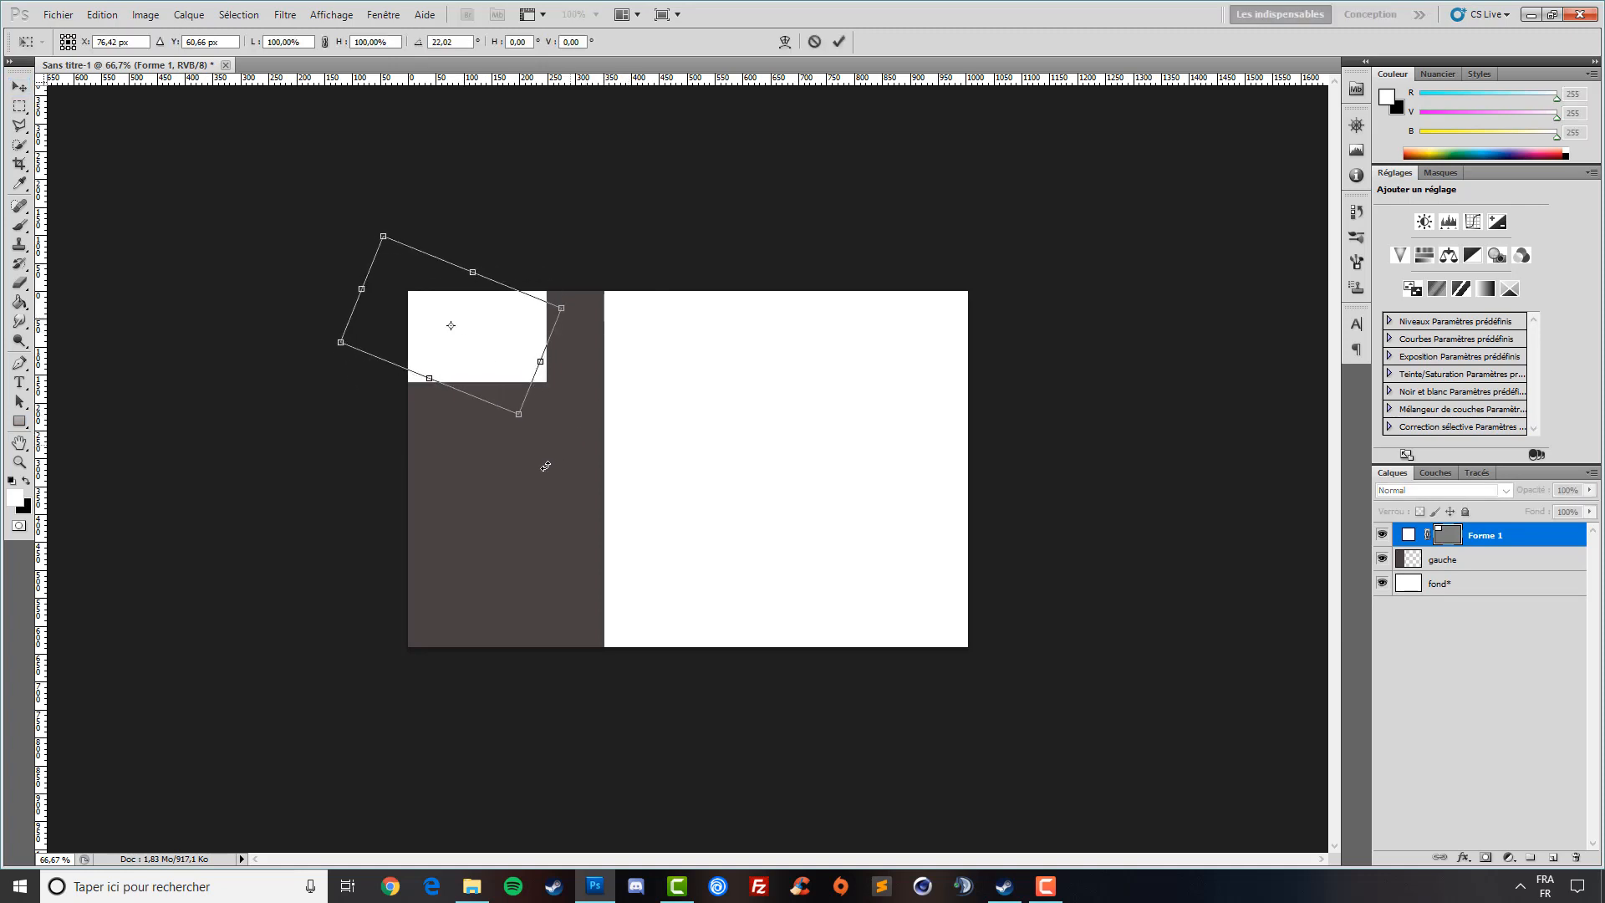
drag(466, 324, 386, 263)
shift+drag(507, 291, 680, 250)
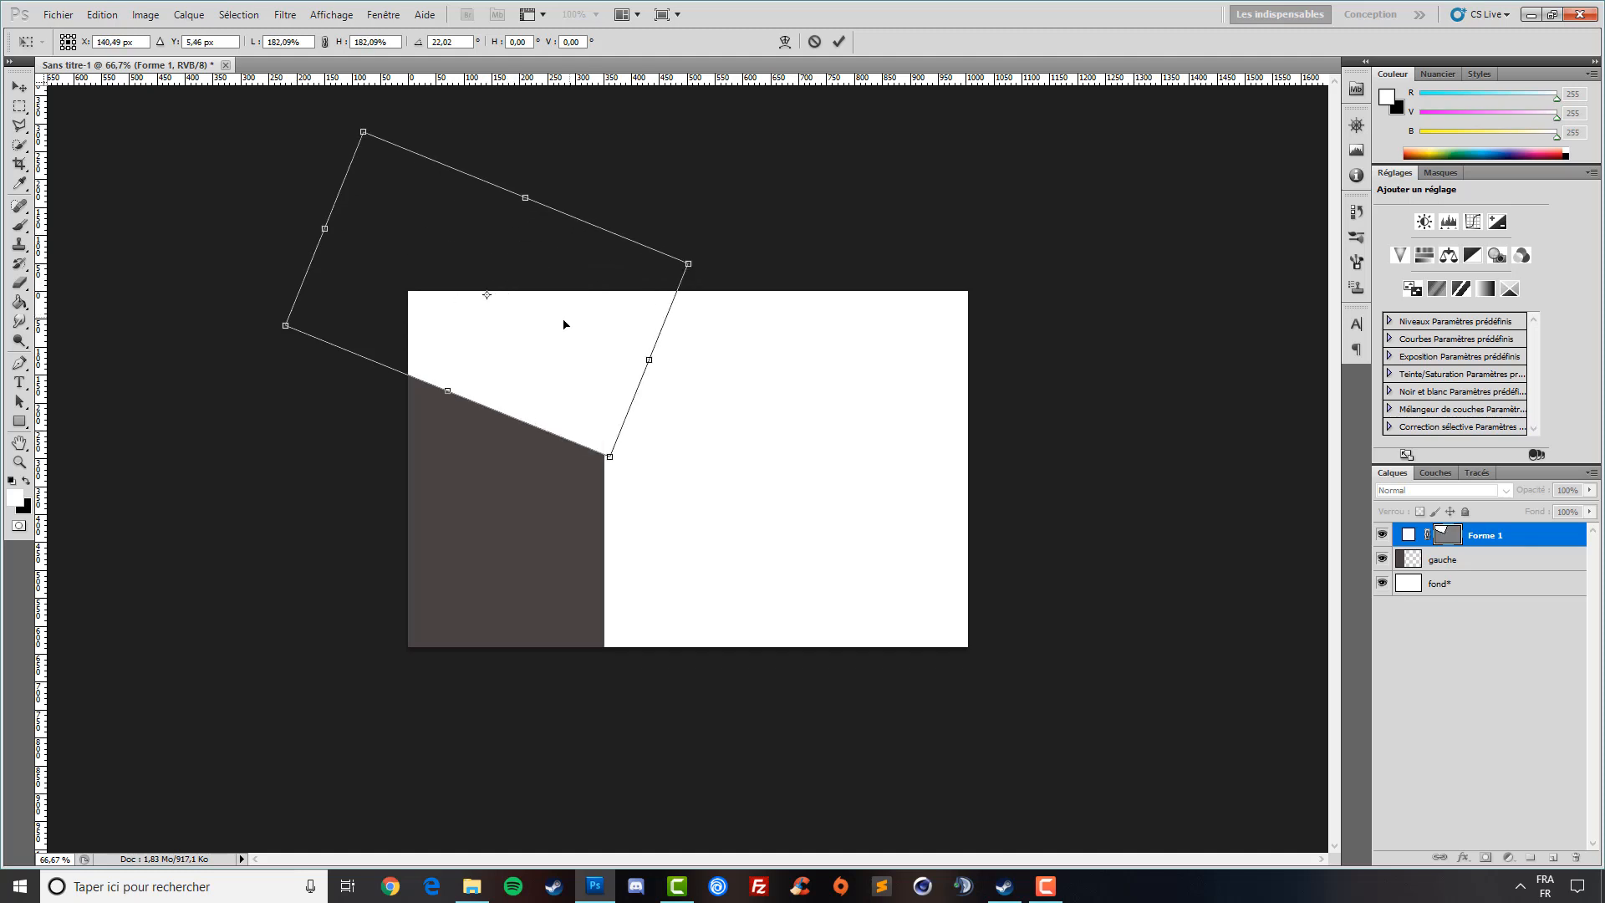
drag(563, 323, 482, 325)
drag(578, 433, 608, 399)
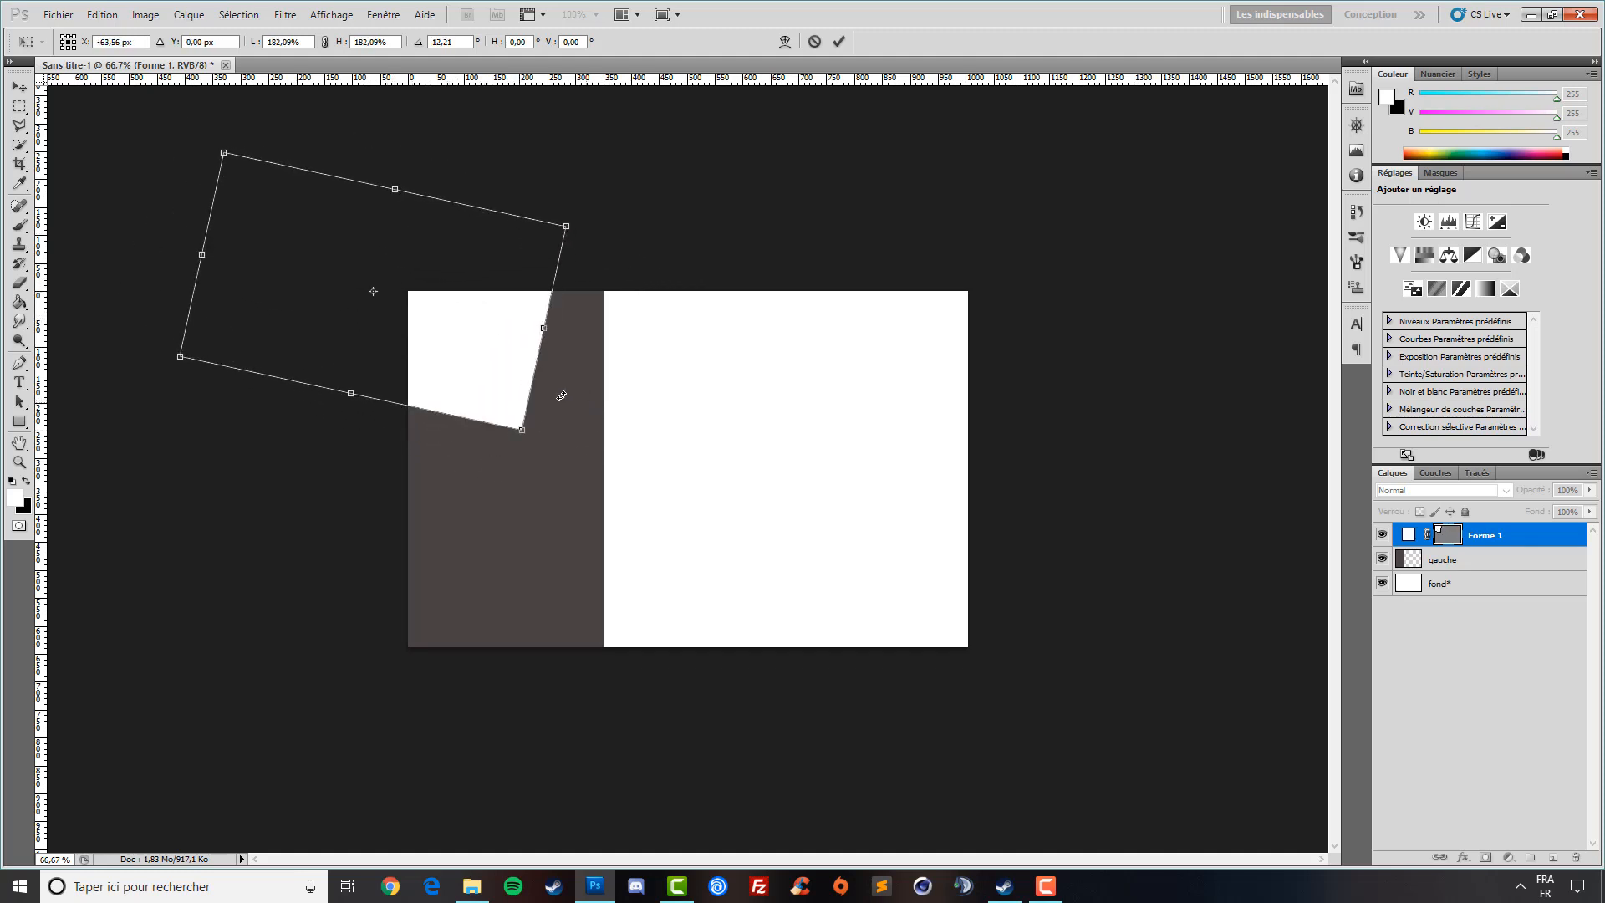
drag(492, 388, 500, 402)
key(Return)
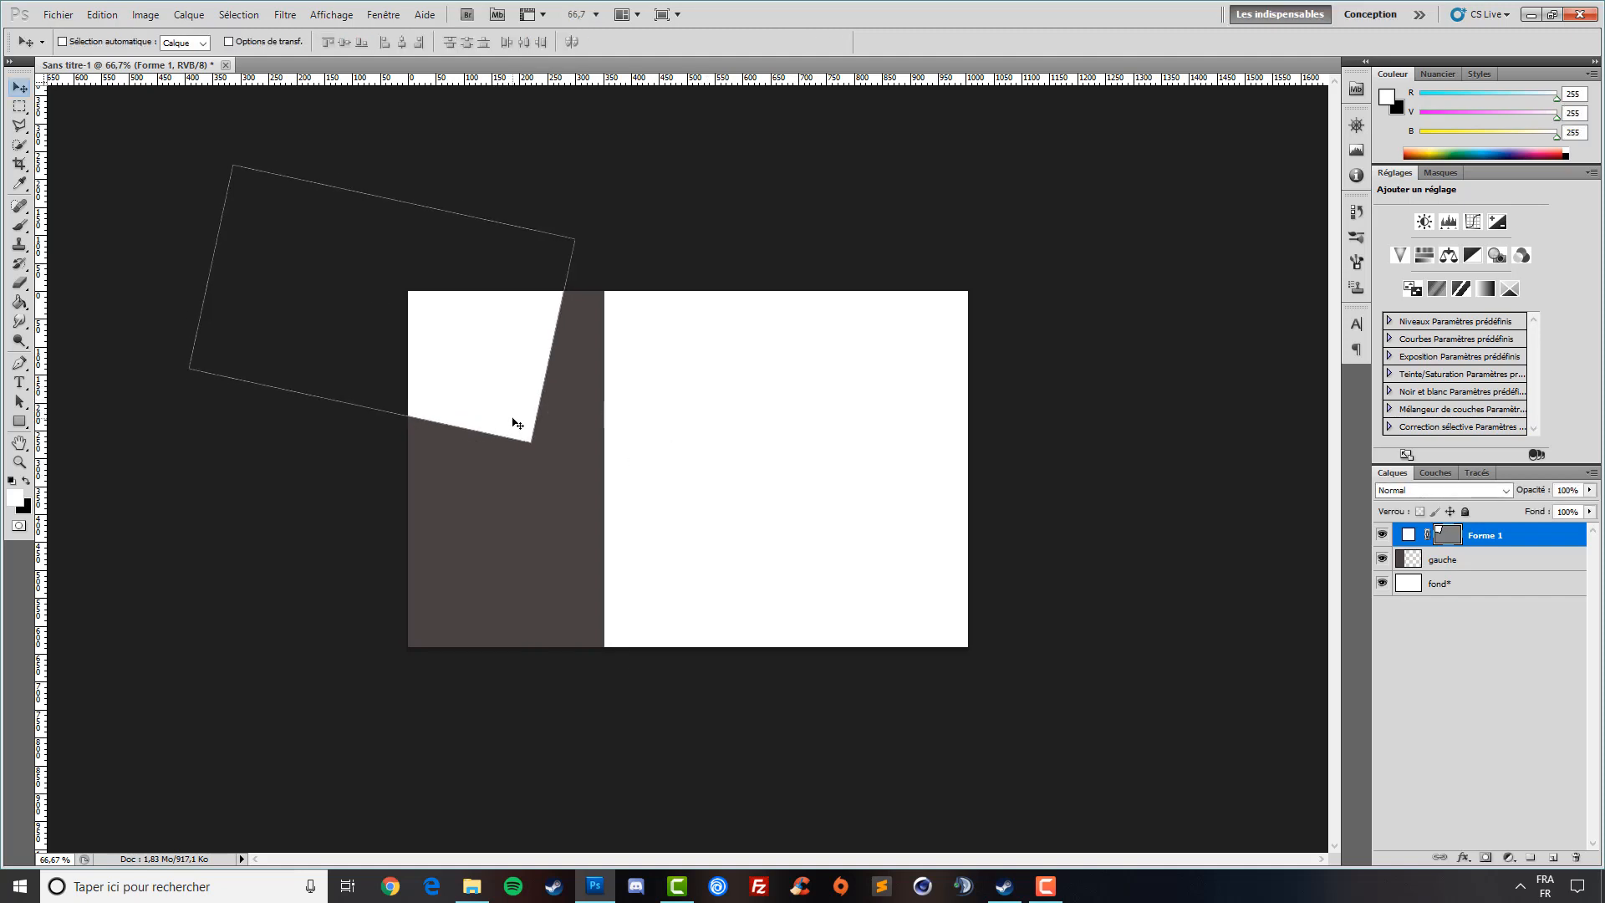
- Duplicate the shape, move the copy to the bottom, rotate it the other way and shrink to 76%
key(ctrl+j)
drag(413, 347, 432, 658)
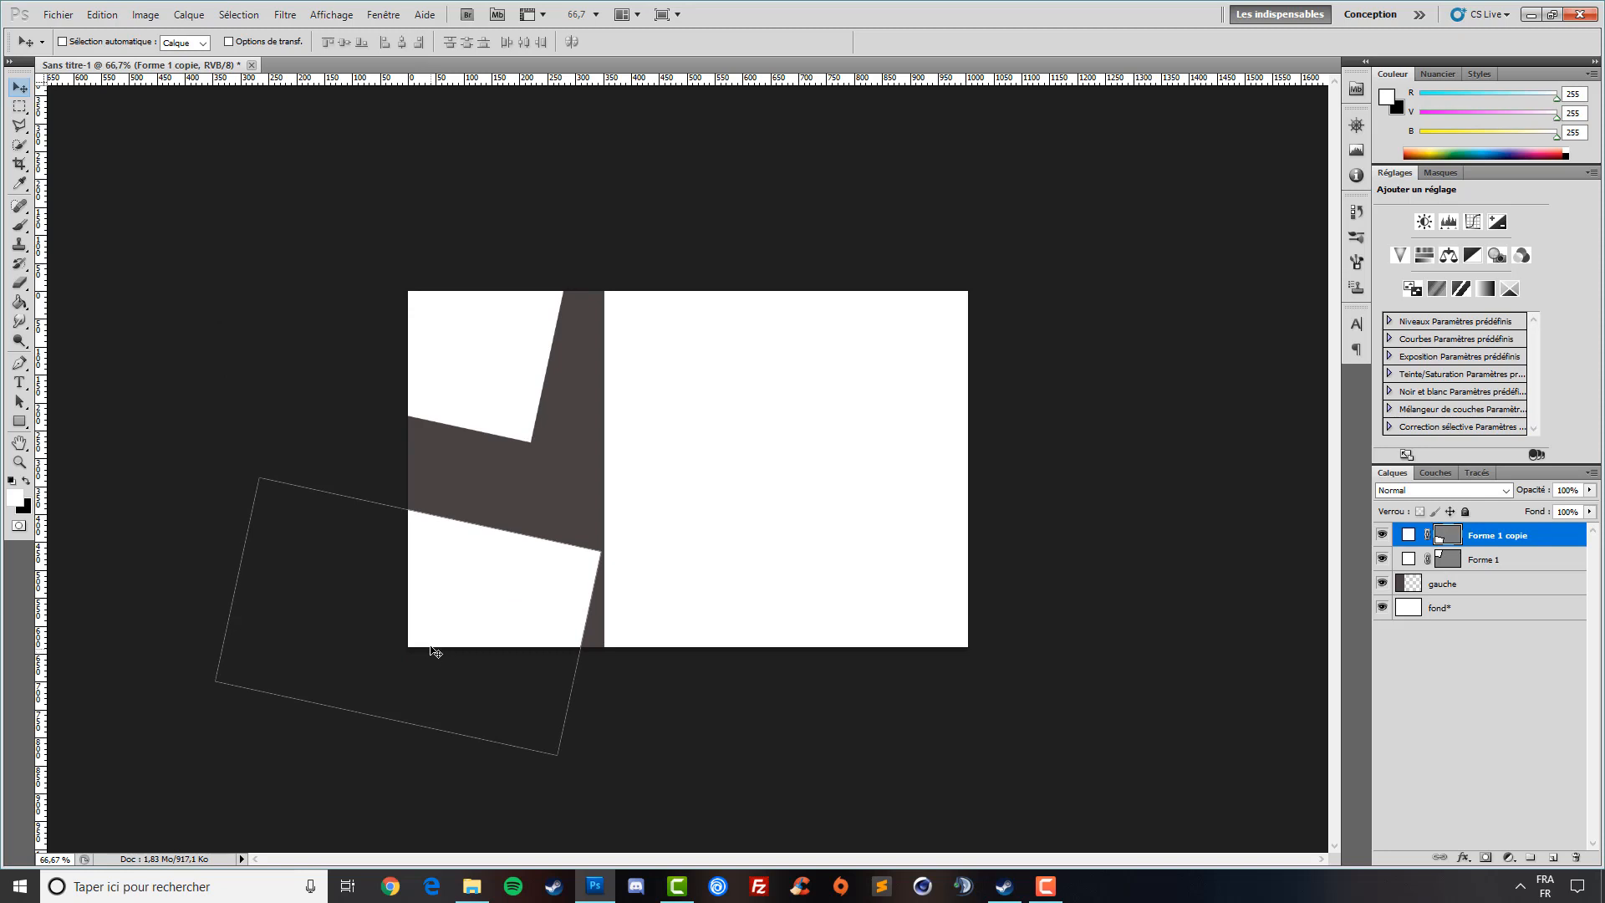
key(ctrl+t)
drag(670, 699, 637, 551)
drag(519, 543, 493, 550)
drag(619, 637, 422, 611)
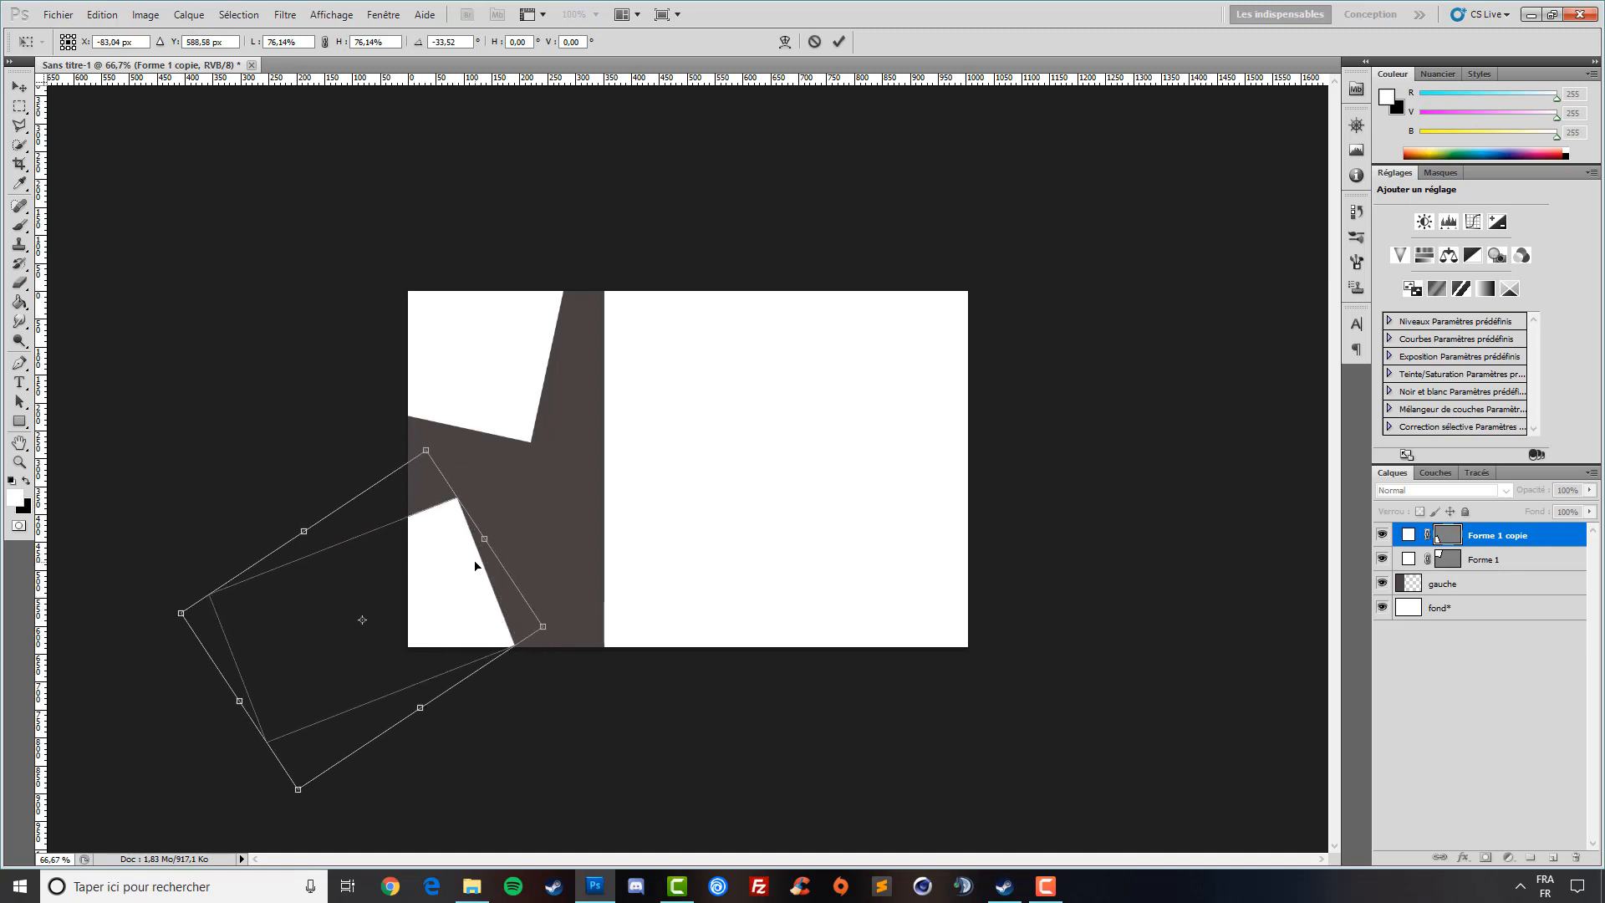
key(Return)
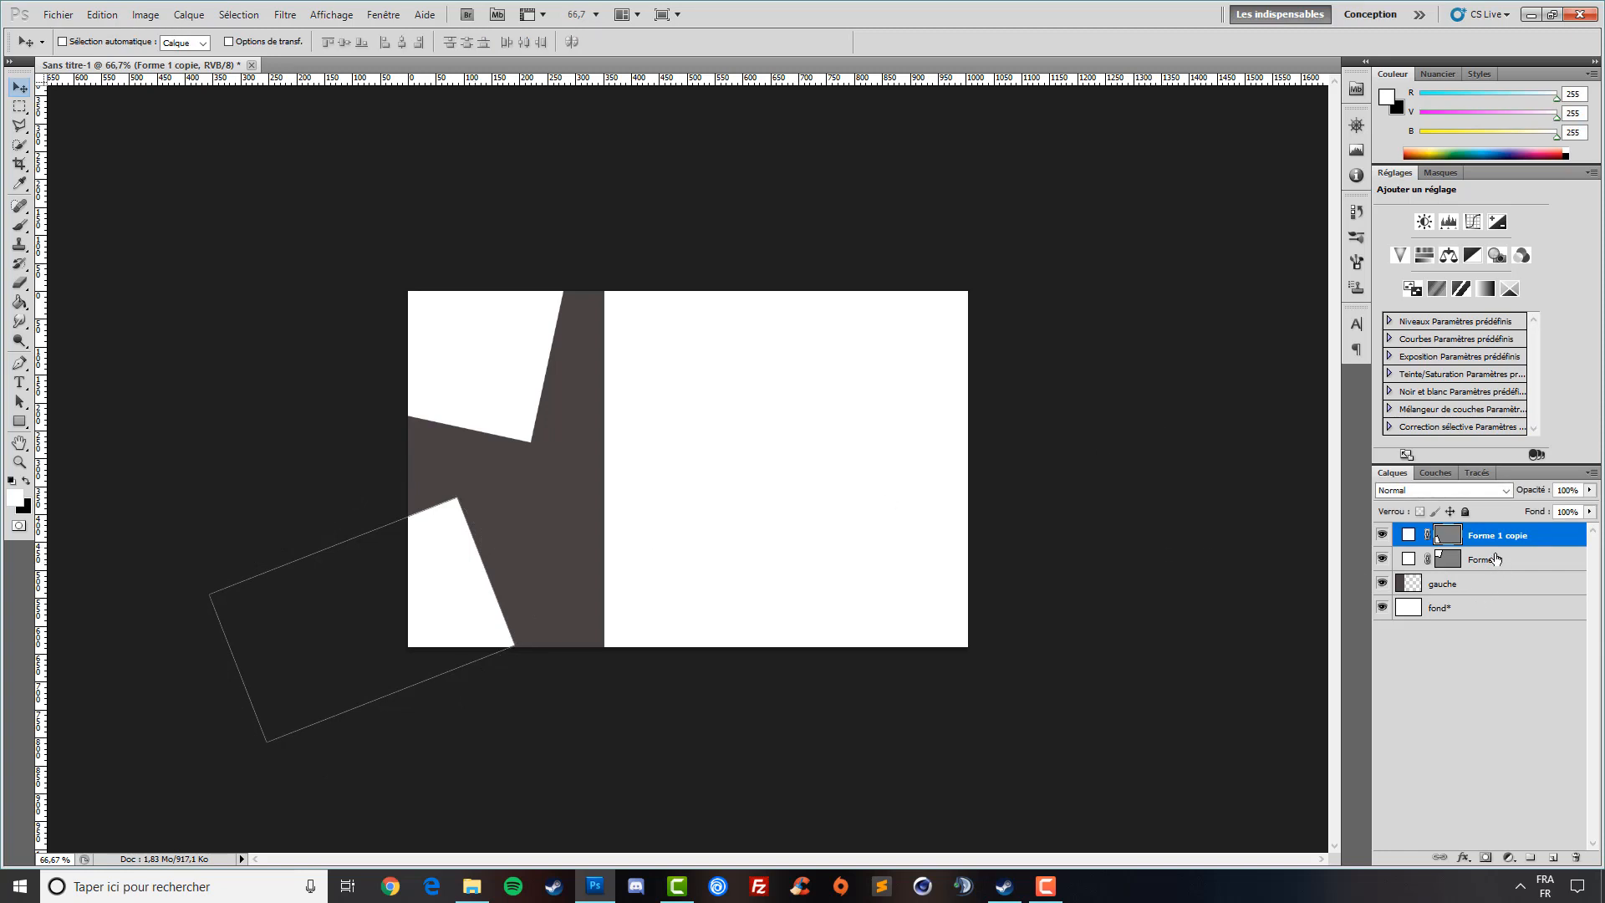
- Set Forme 1 copie opacity to 23% and Forme 1 to about 31%
drag(1533, 493, 1469, 500)
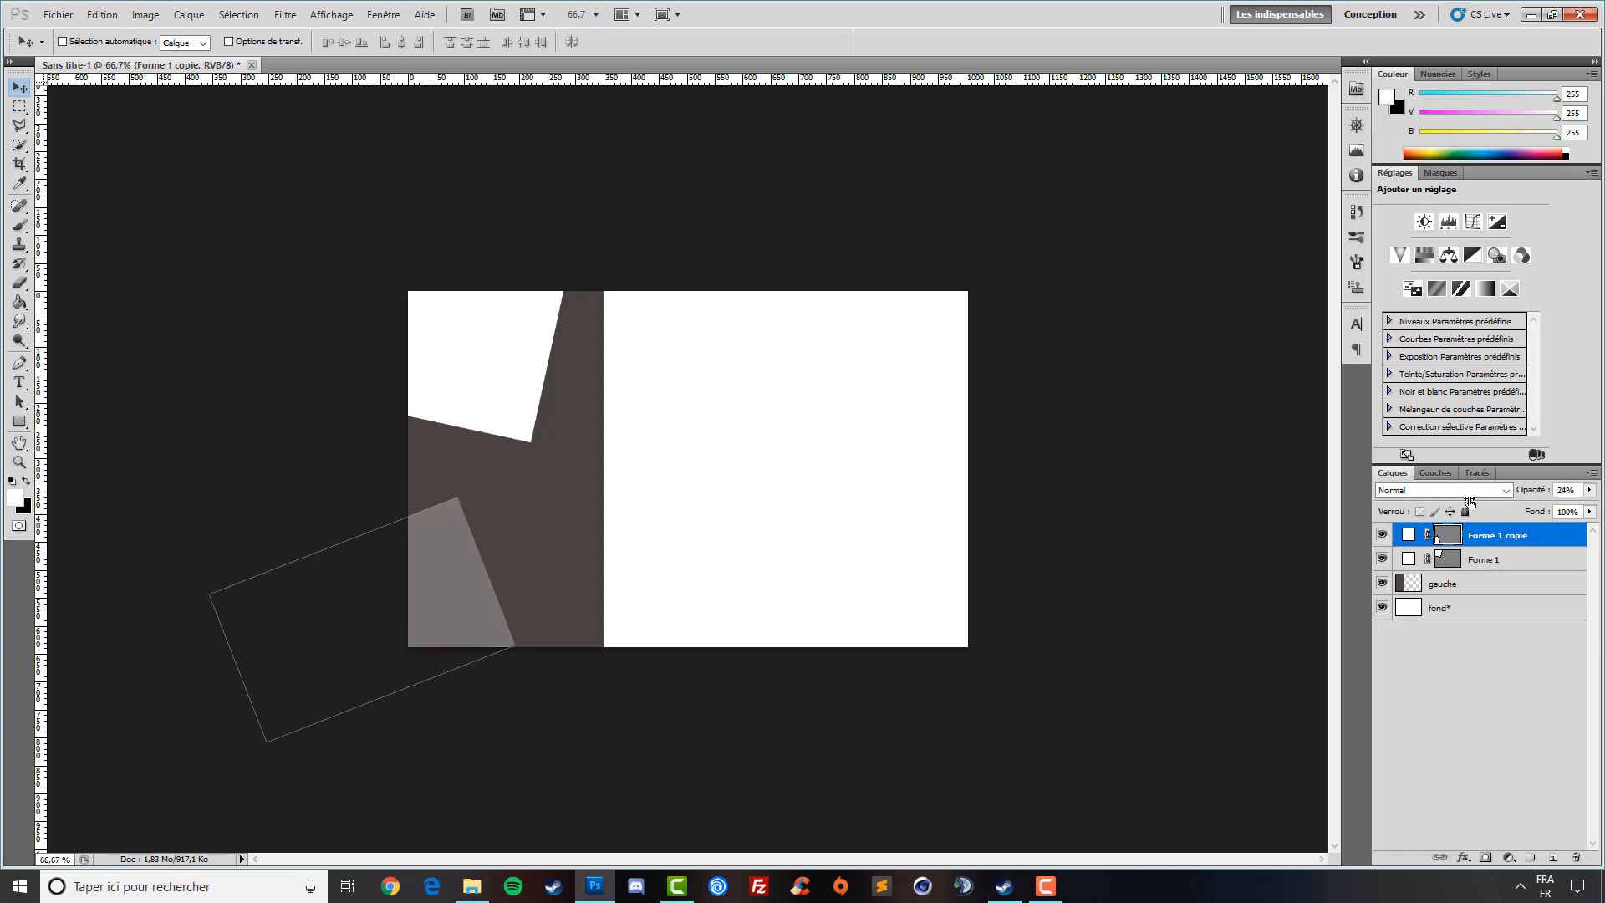
click(1484, 560)
drag(1480, 502, 1474, 504)
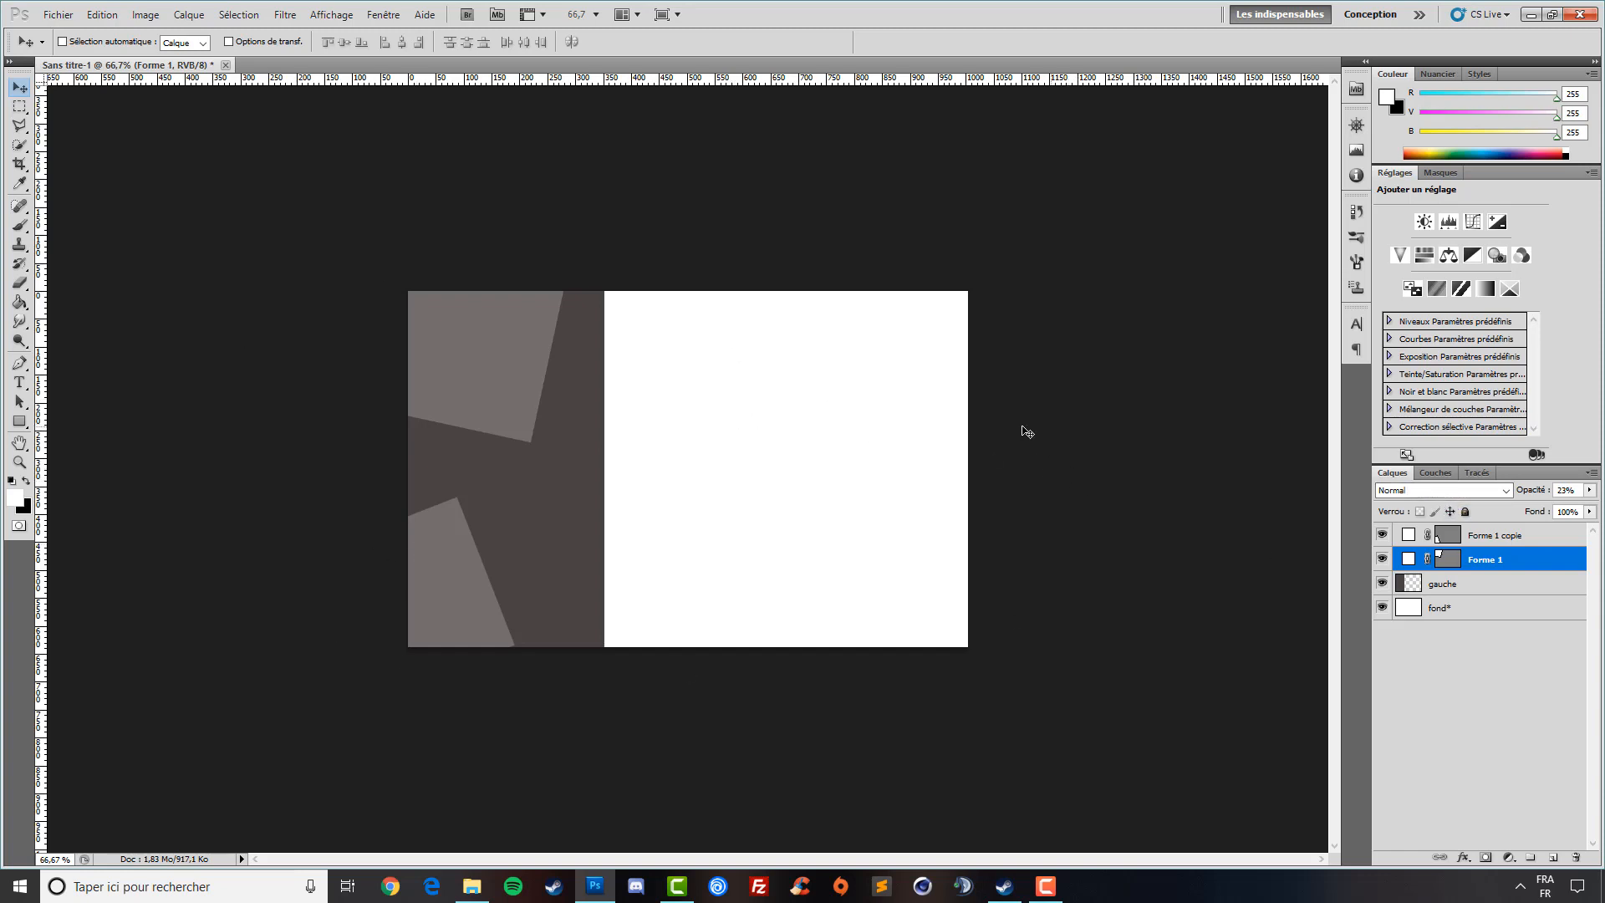
- Open the follow-me-on-instagram retro badge image from disk
click(59, 14)
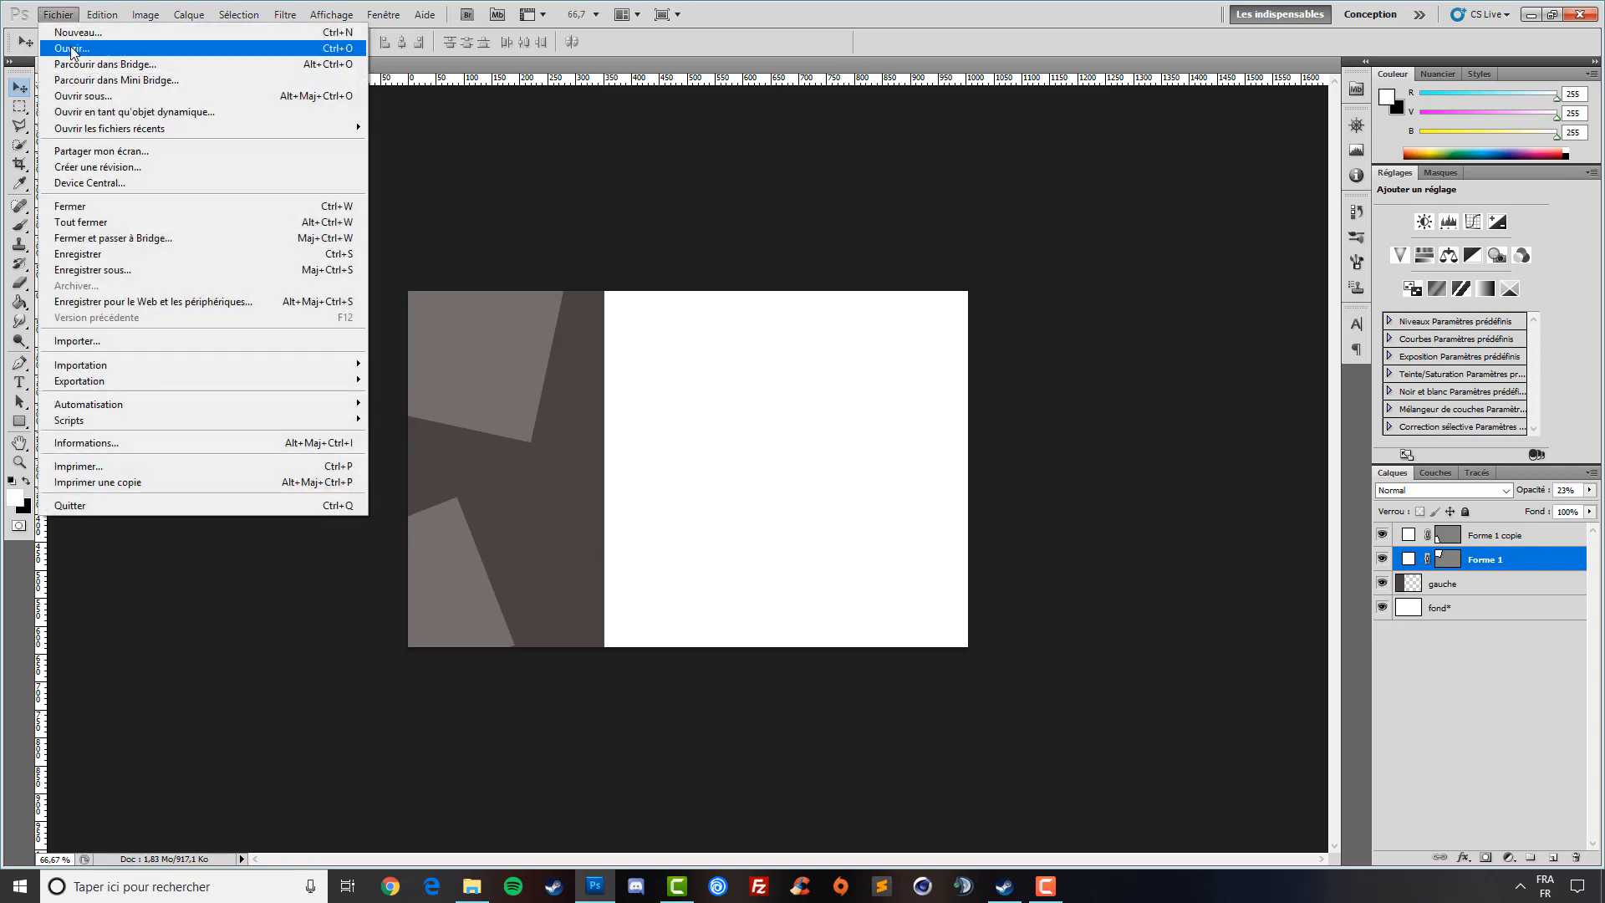
click(72, 47)
click(1047, 382)
scroll(999, 410, down, 3)
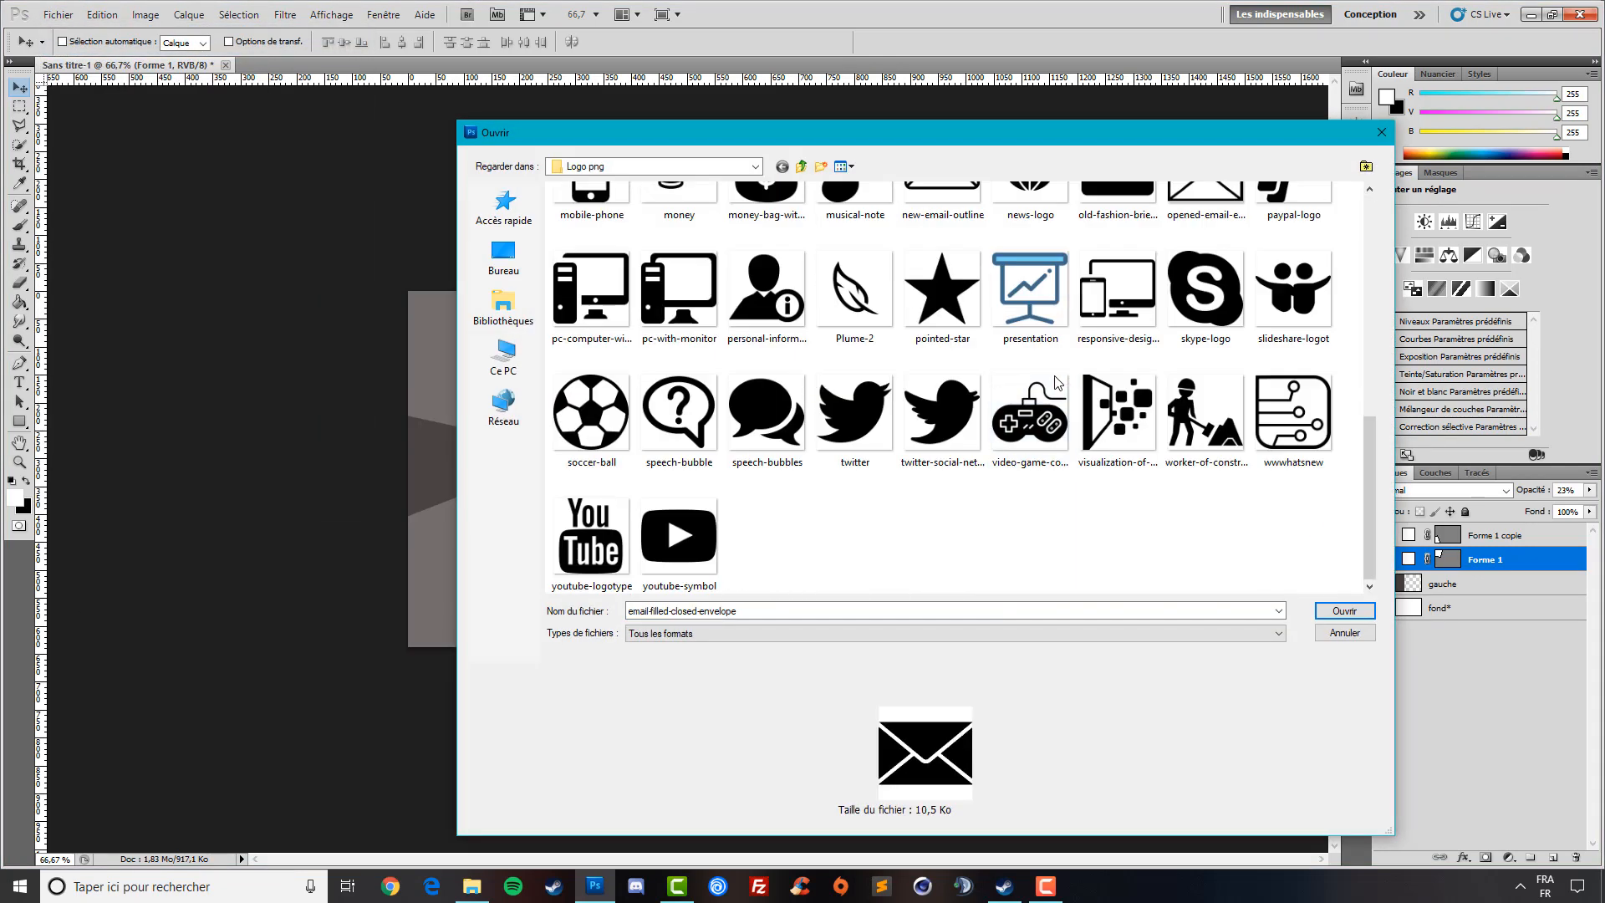
scroll(996, 411, up, 3)
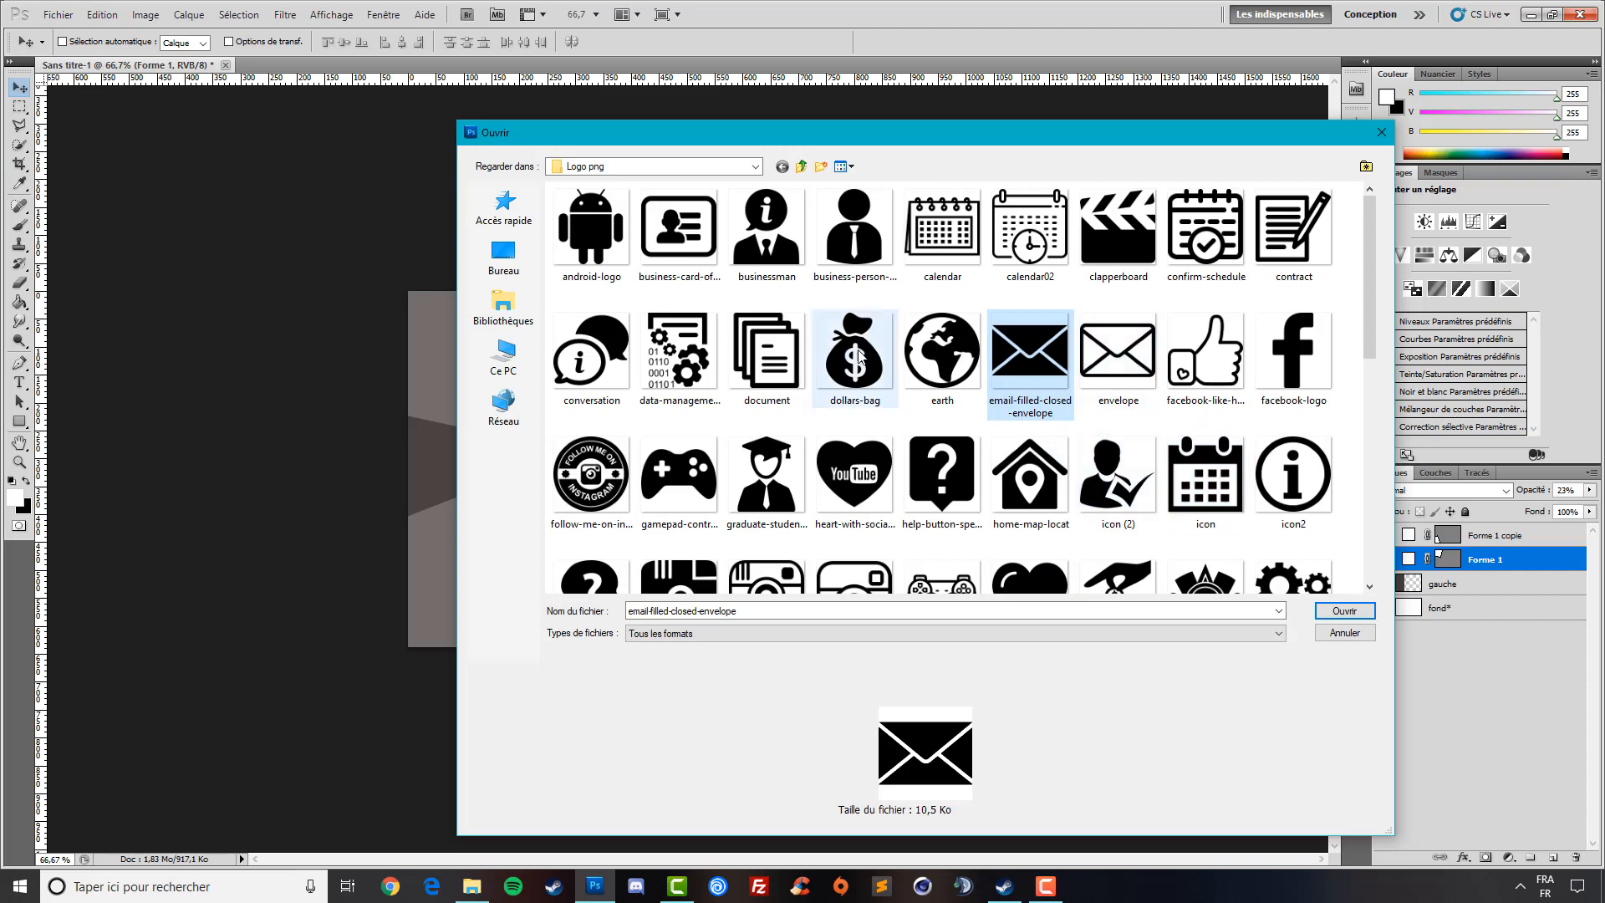
click(948, 380)
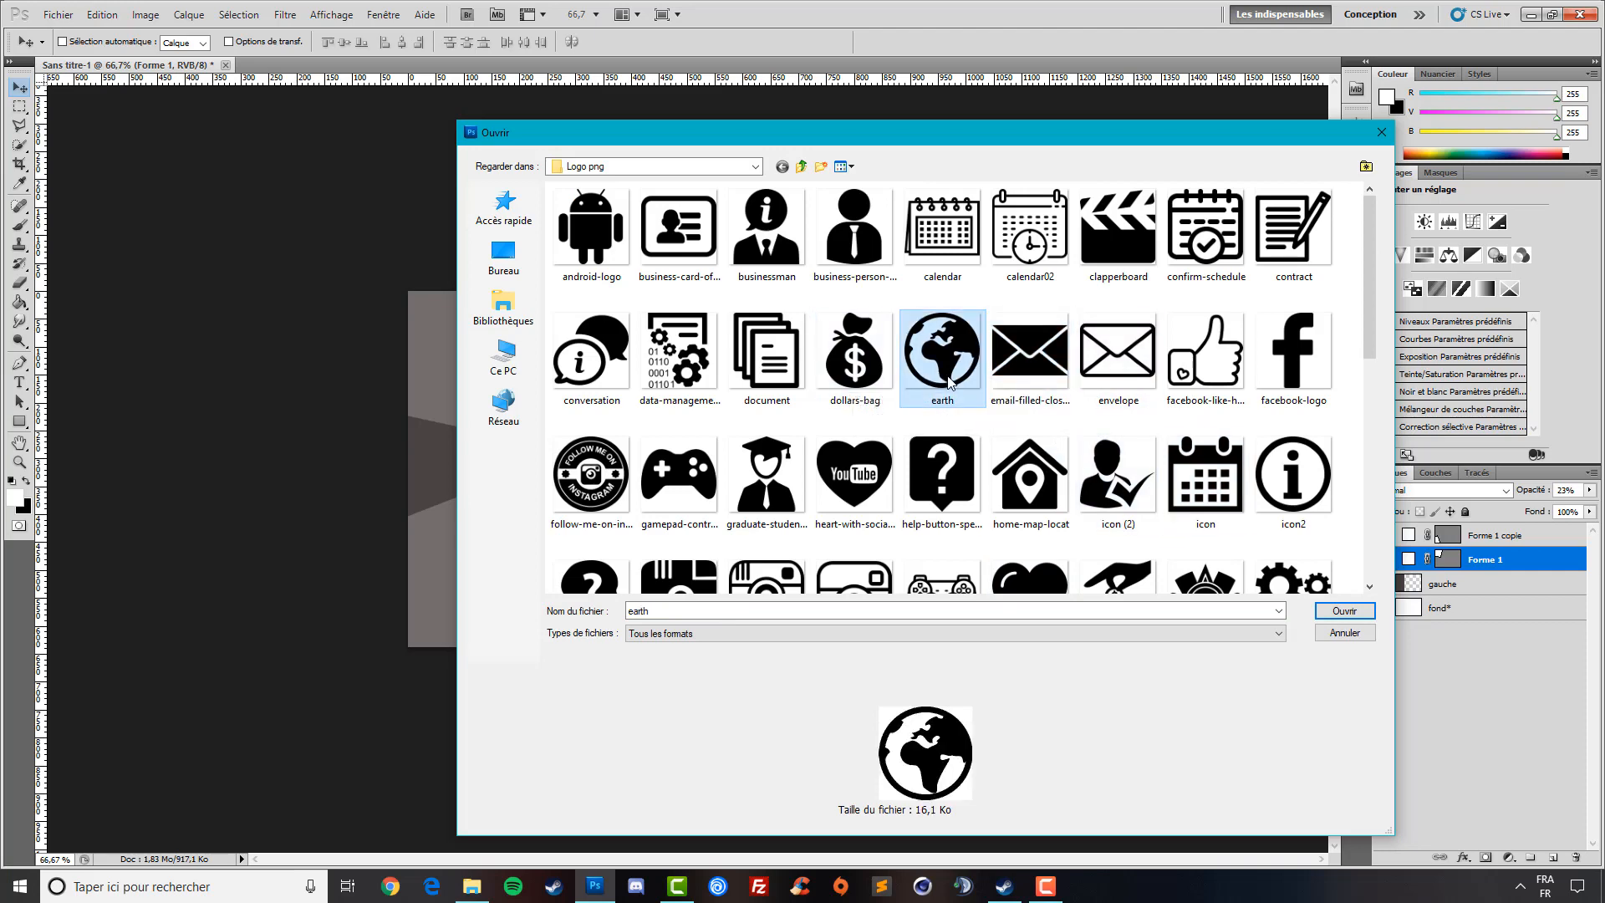
scroll(948, 380, down, 3)
scroll(949, 381, up, 3)
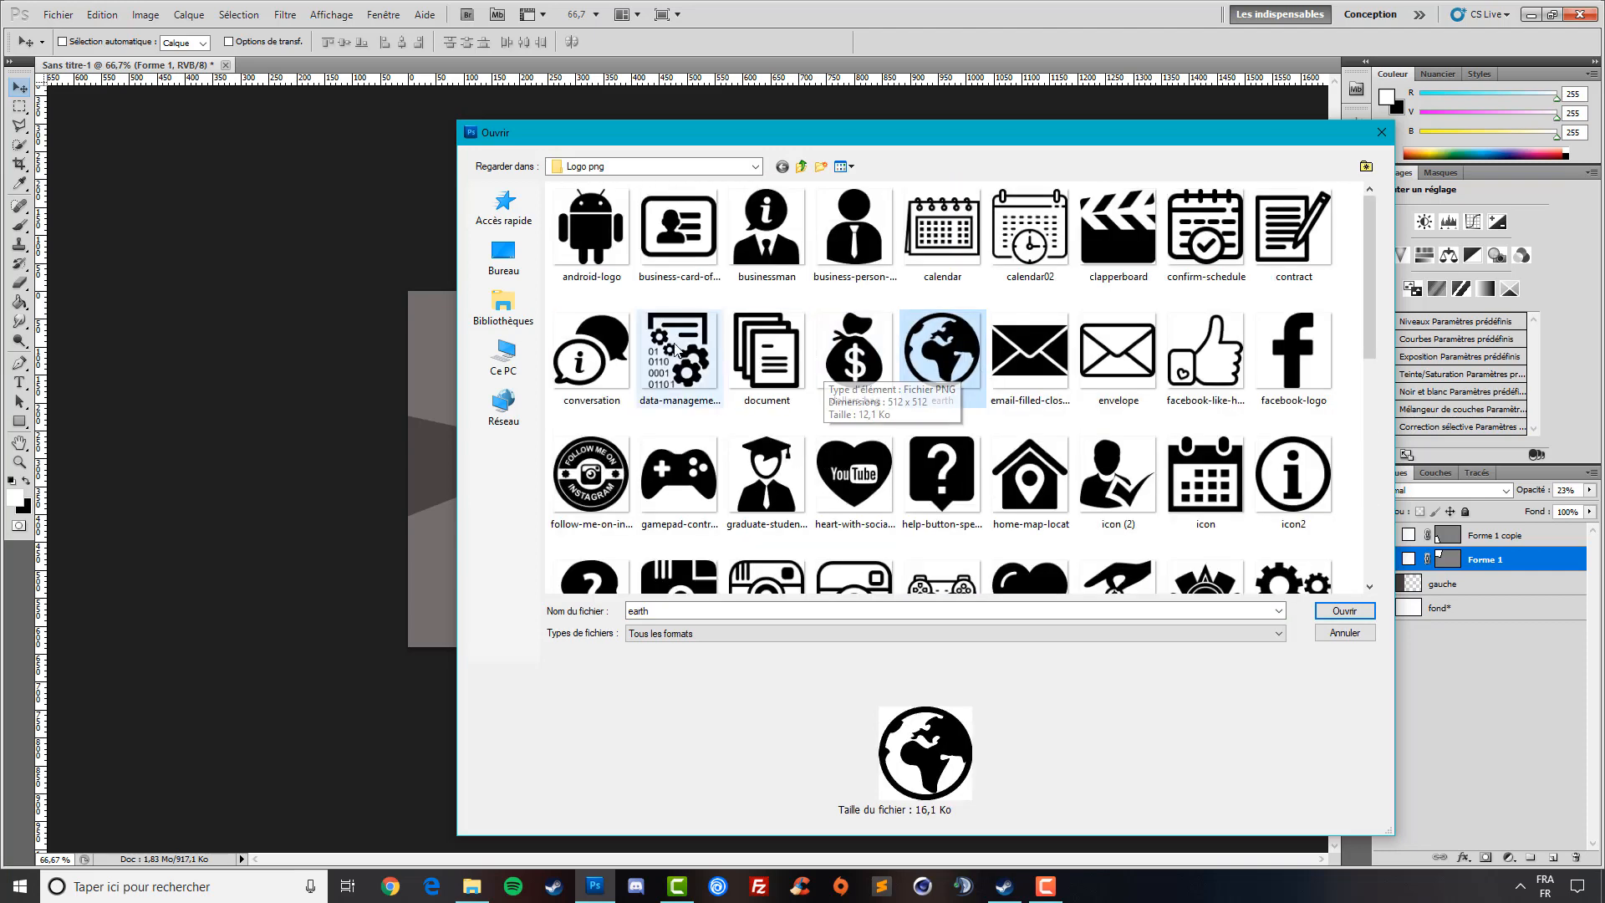
double_click(590, 473)
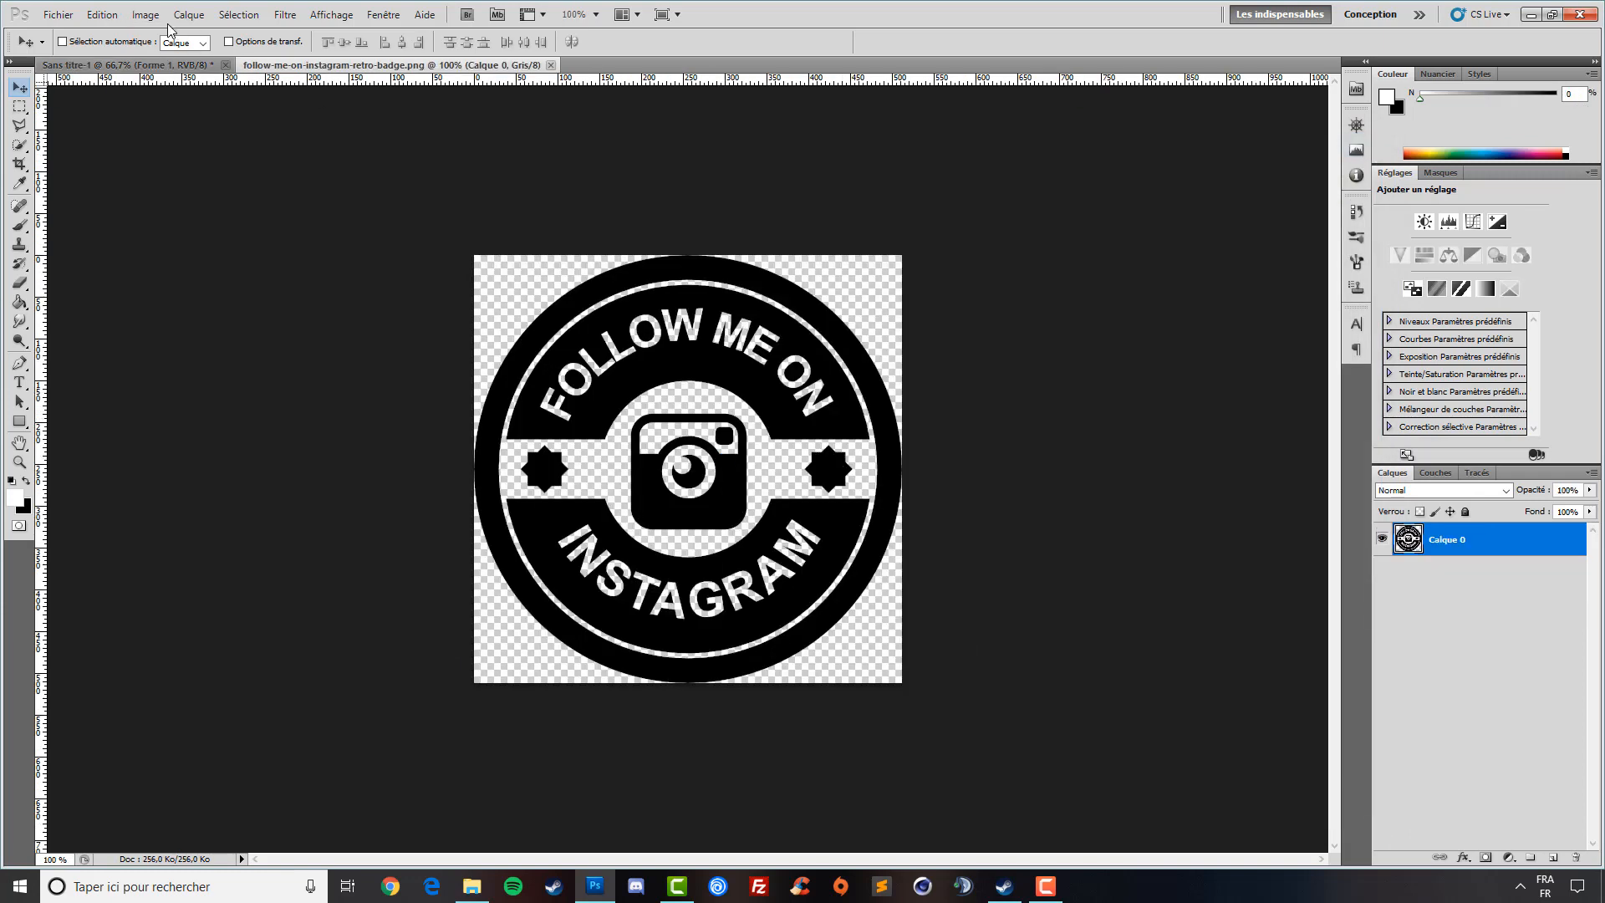
- Resize the badge to 240 px, copy its pixels and return to the card document
click(146, 14)
click(190, 135)
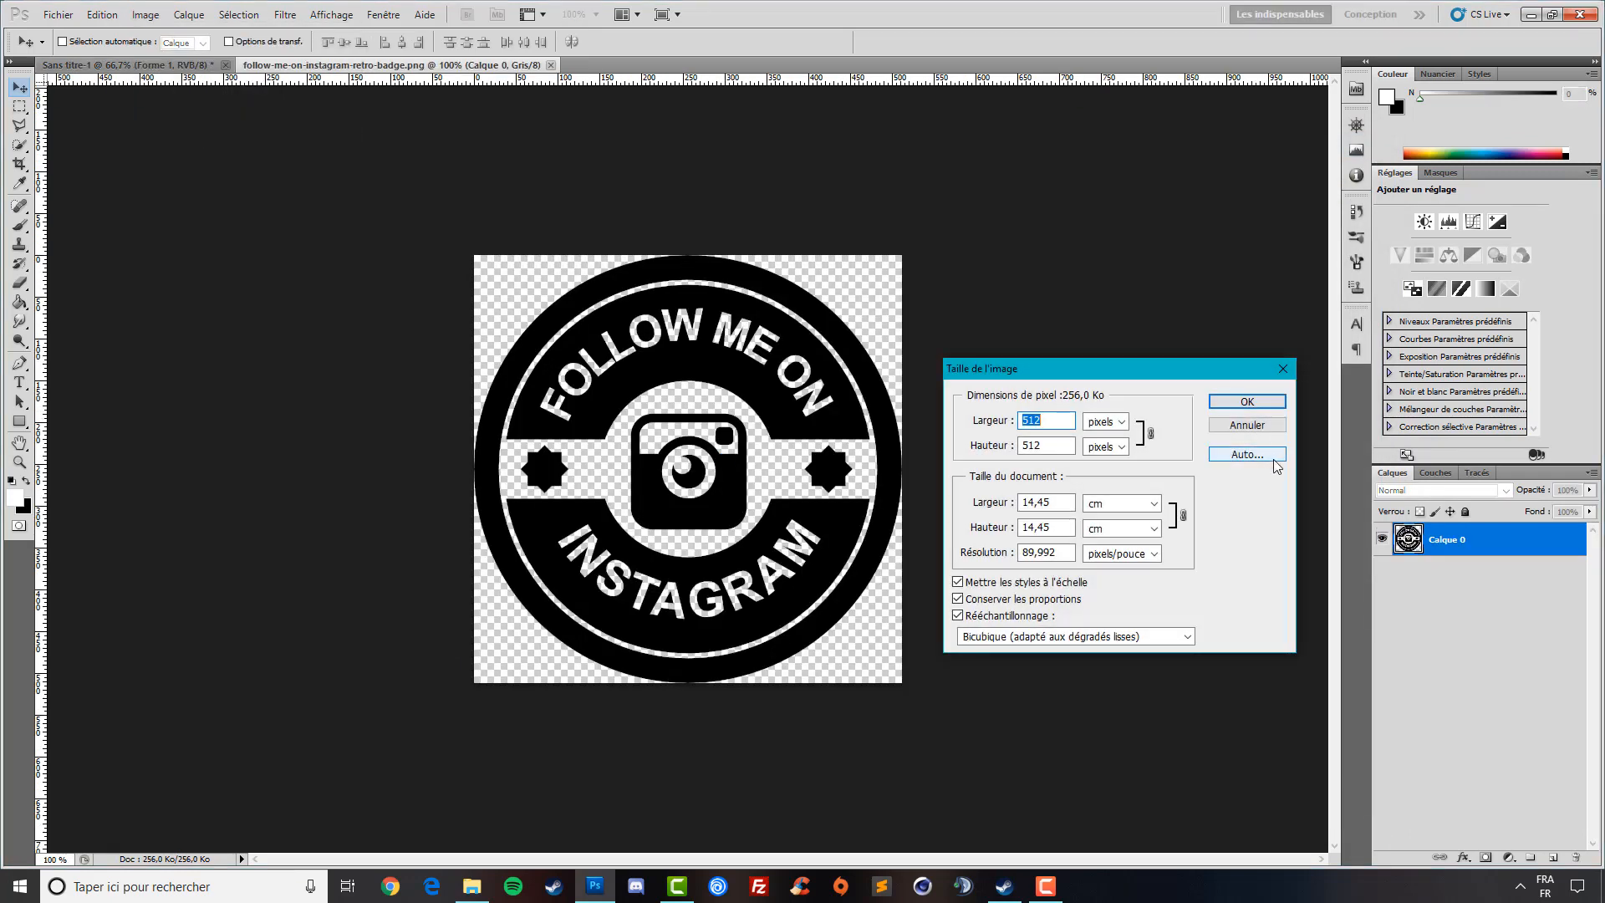
text(240)
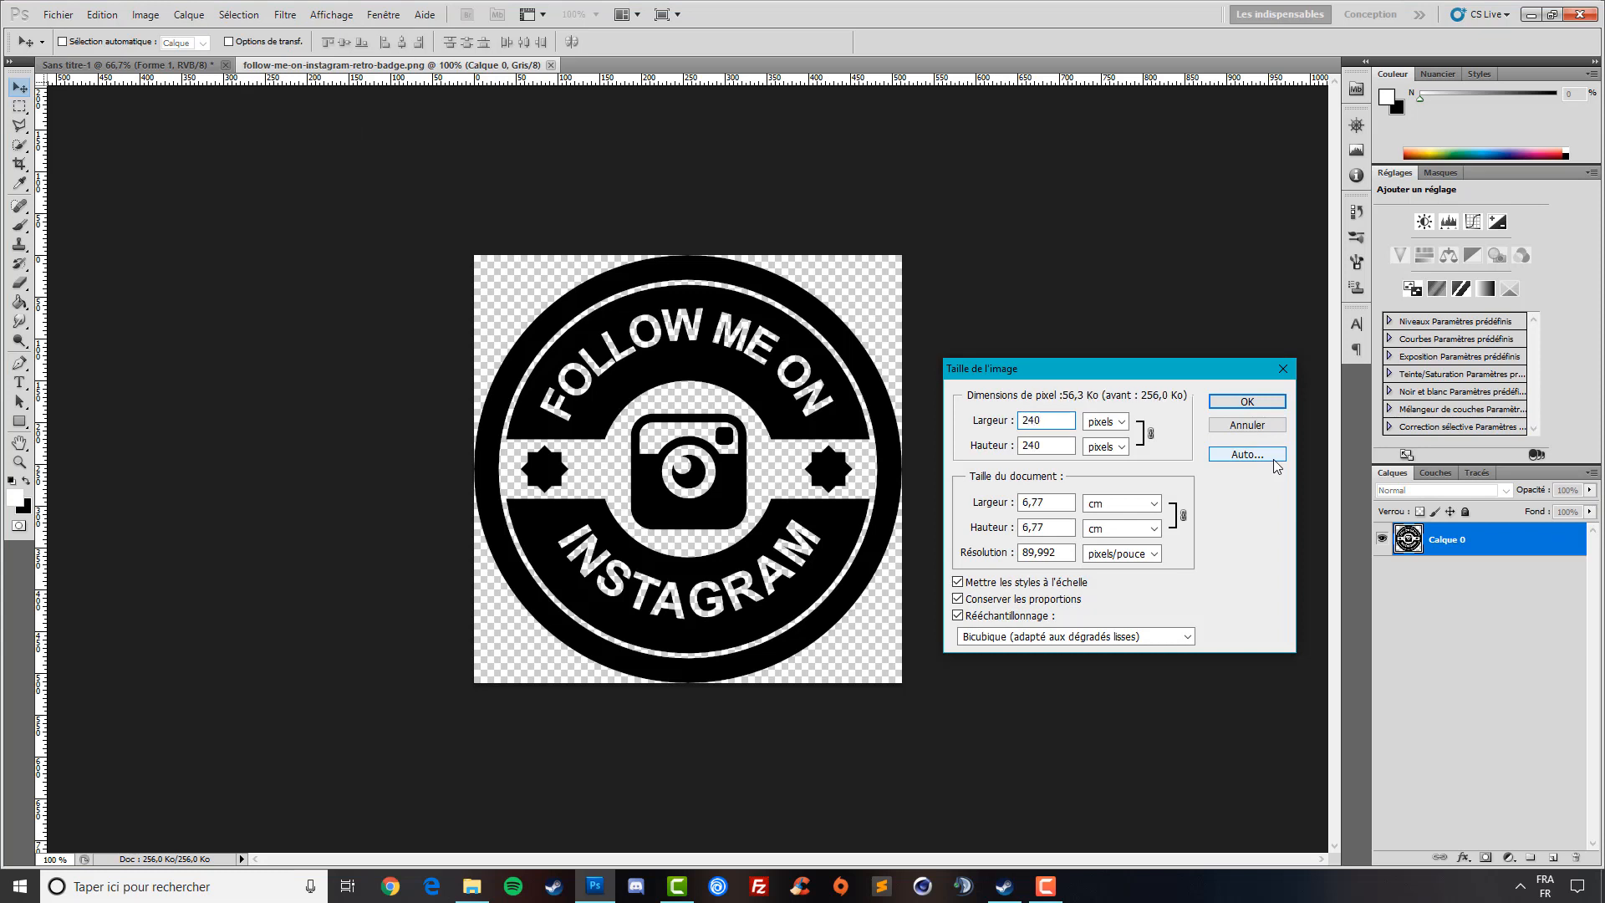
click(1247, 401)
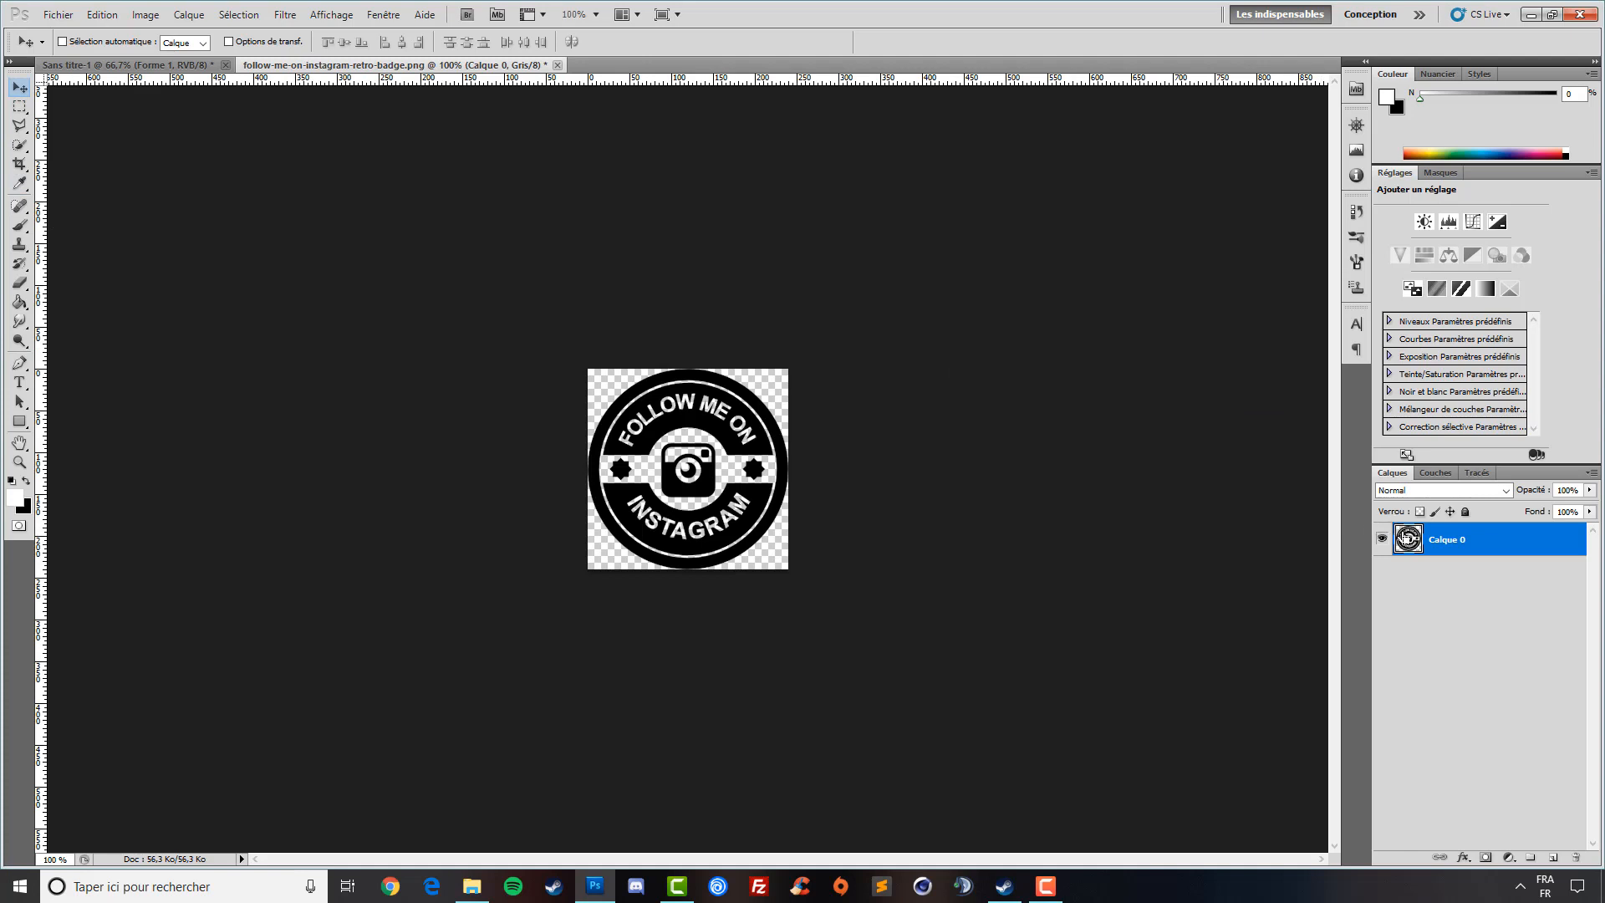
ctrl+click(1406, 537)
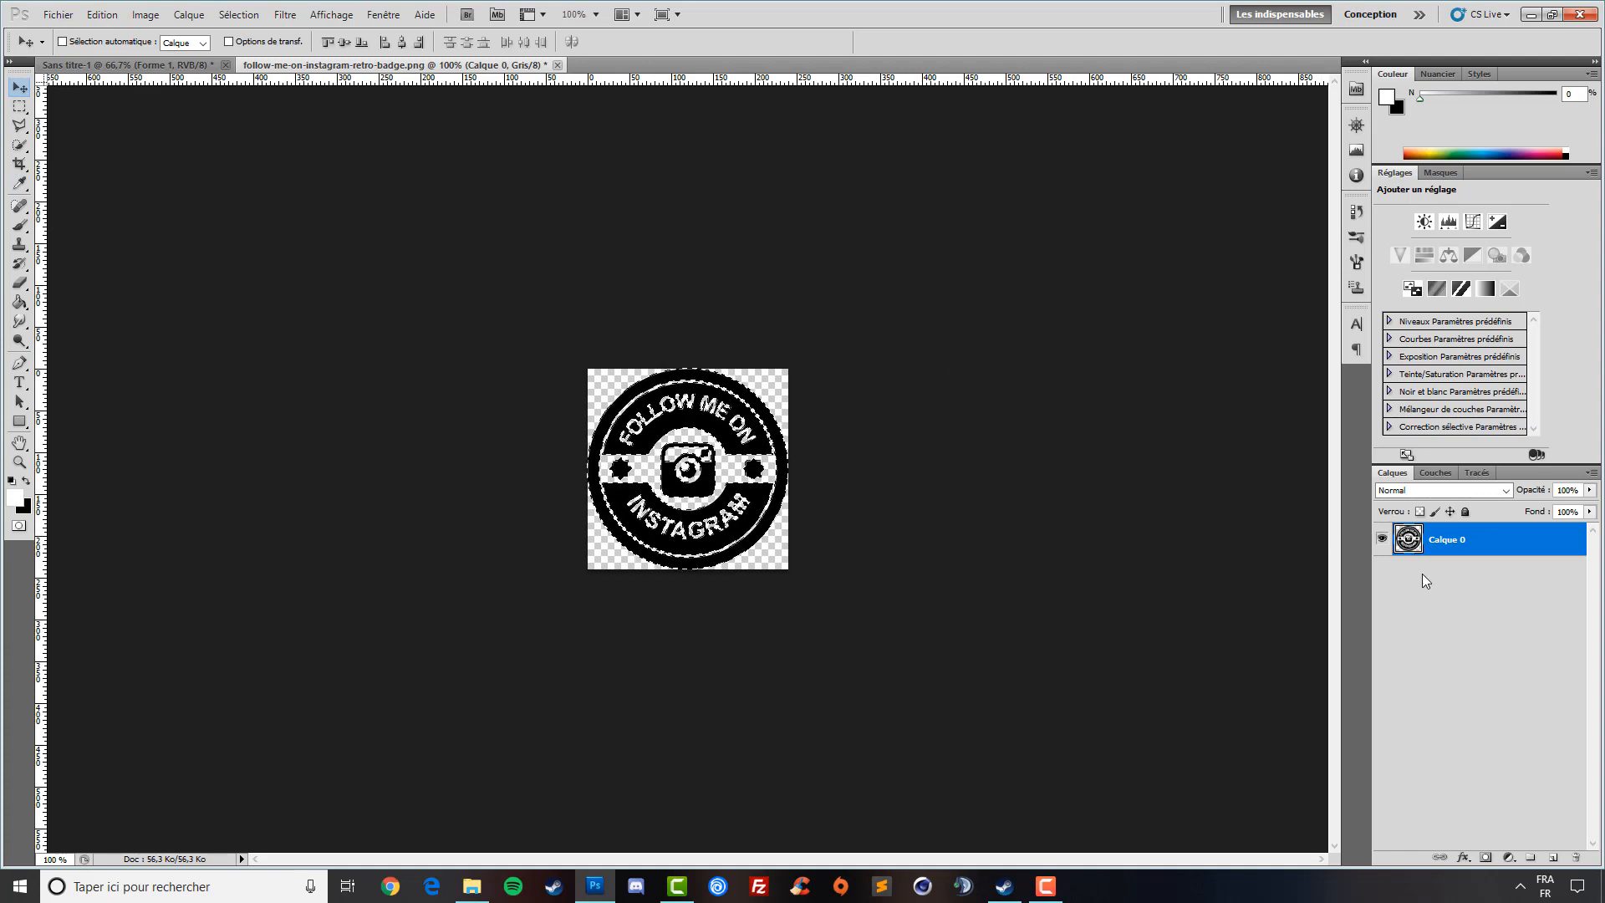
key(ctrl+x)
click(155, 65)
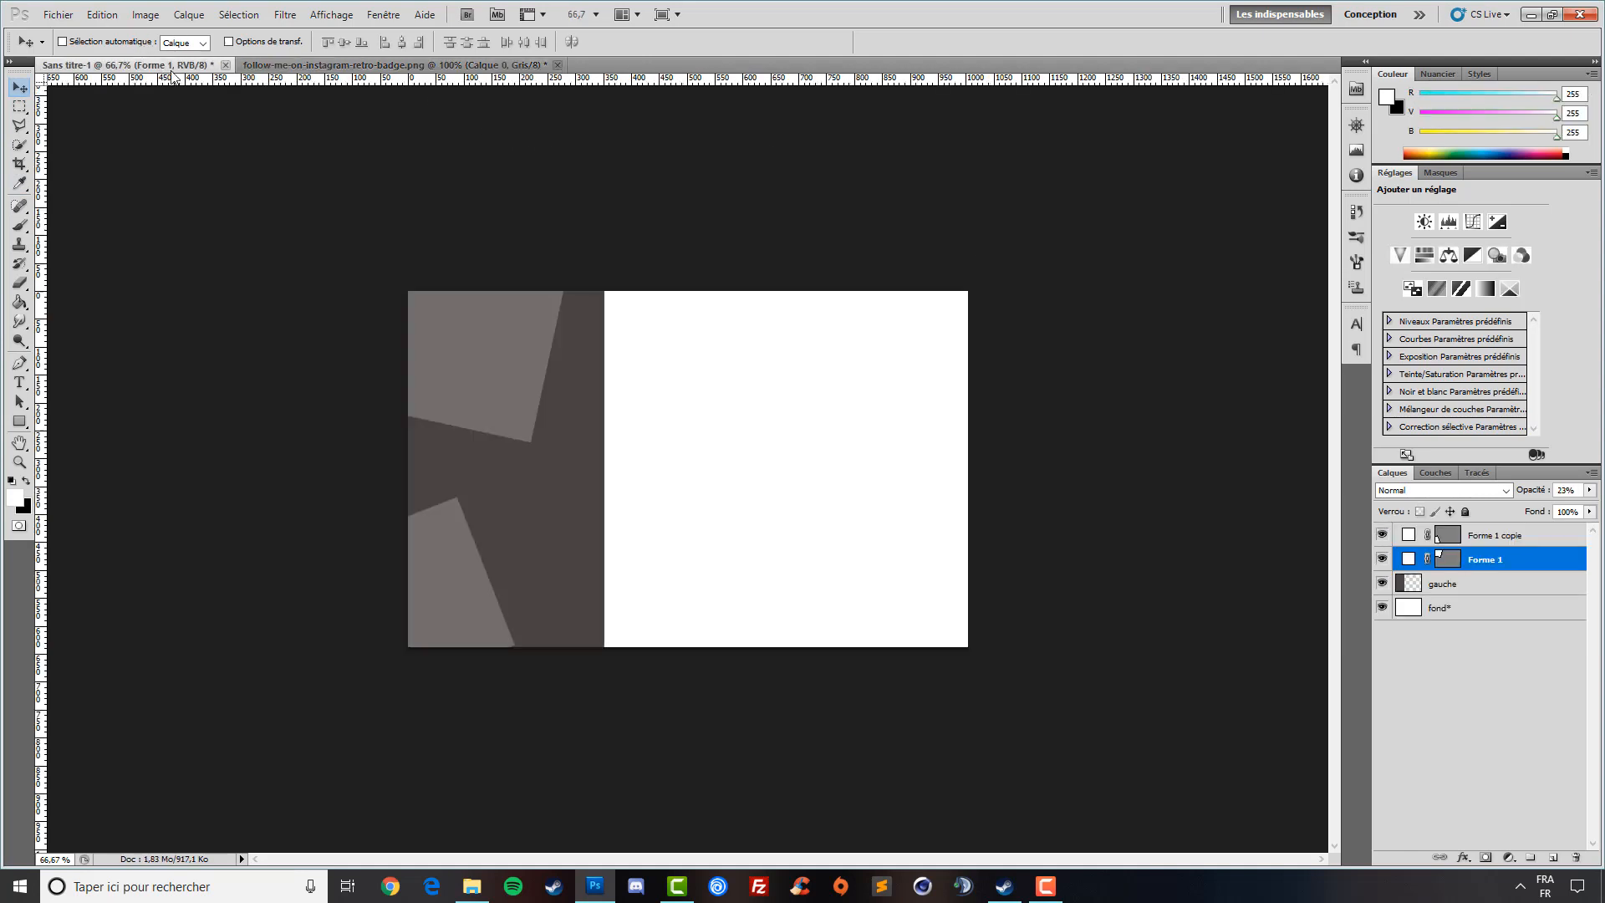
- Paste the badge and add a vertical guide through the left panel's centre
key(ctrl+v)
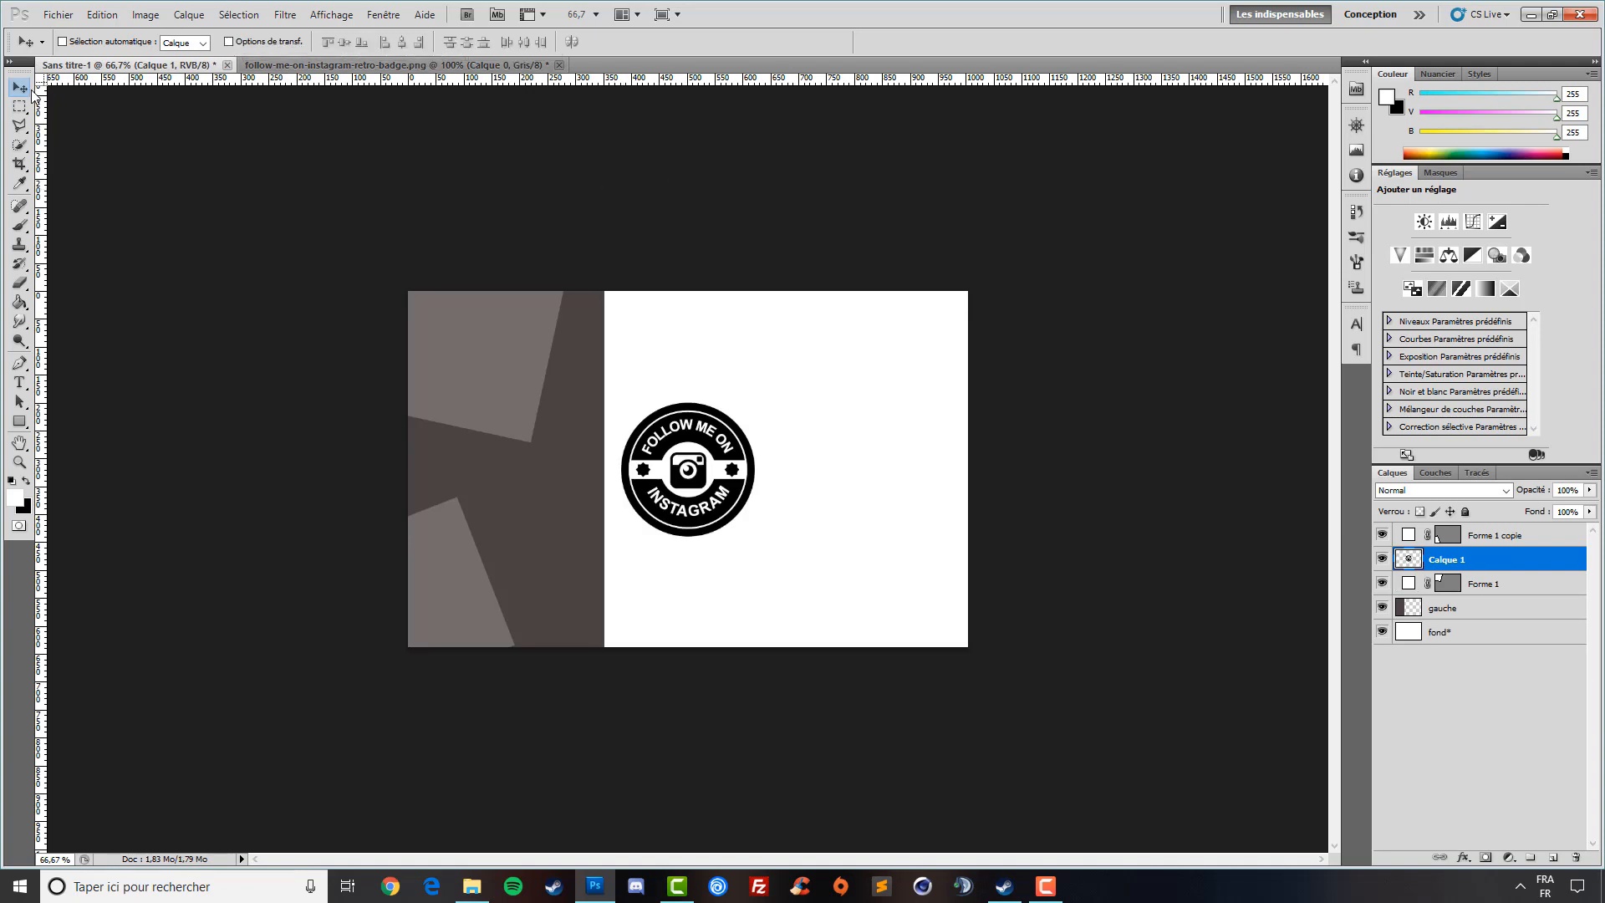
click(1446, 607)
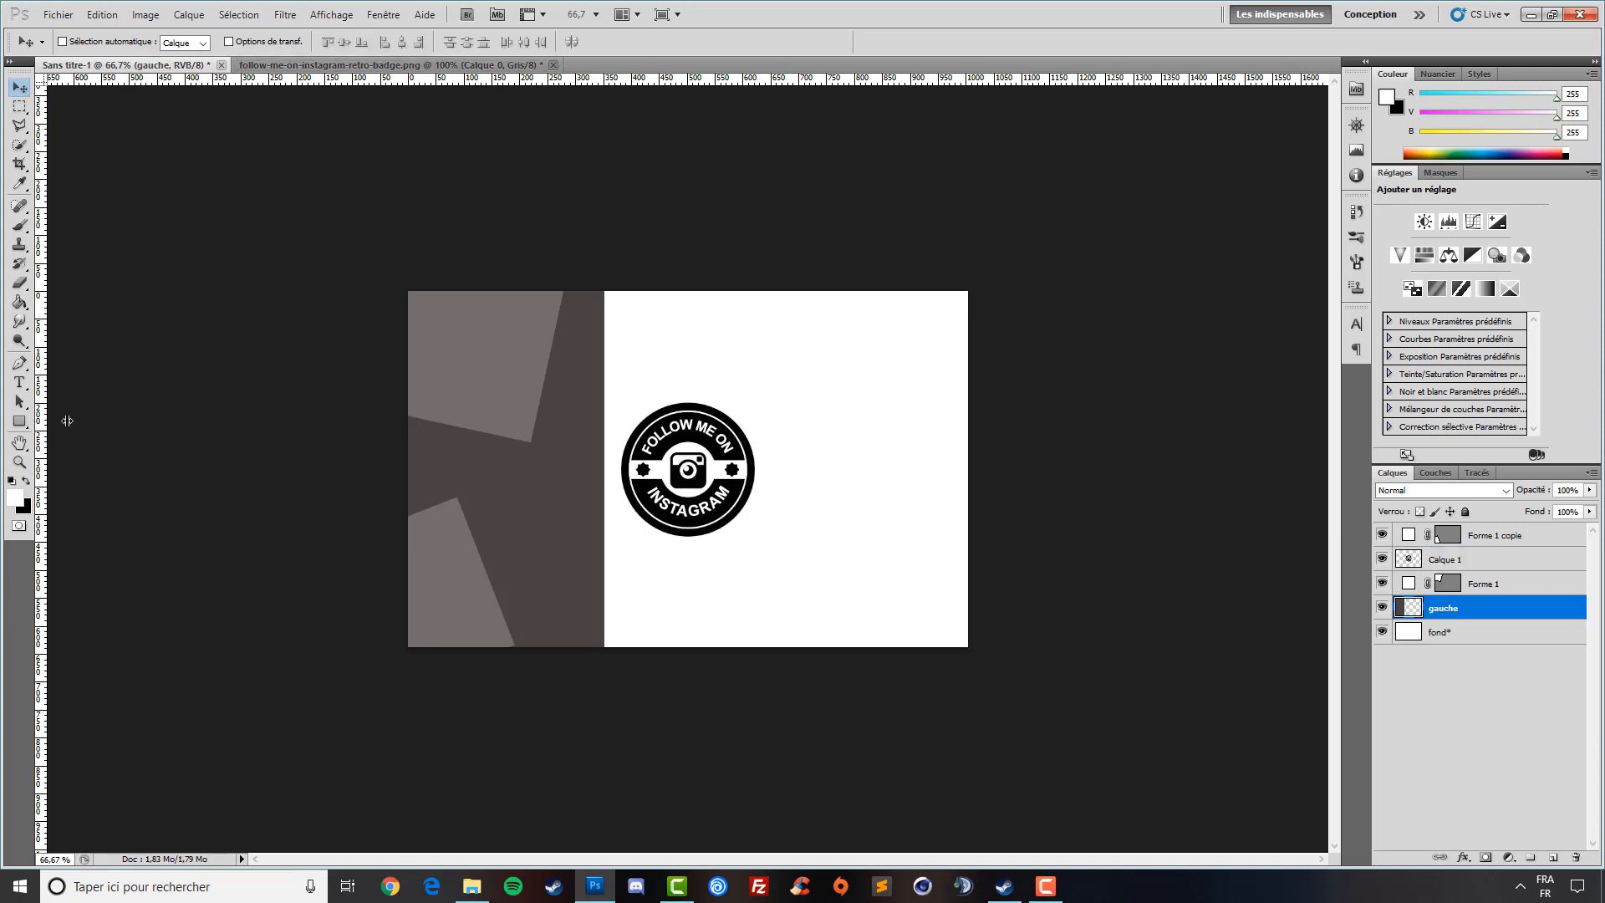
drag(67, 420, 509, 434)
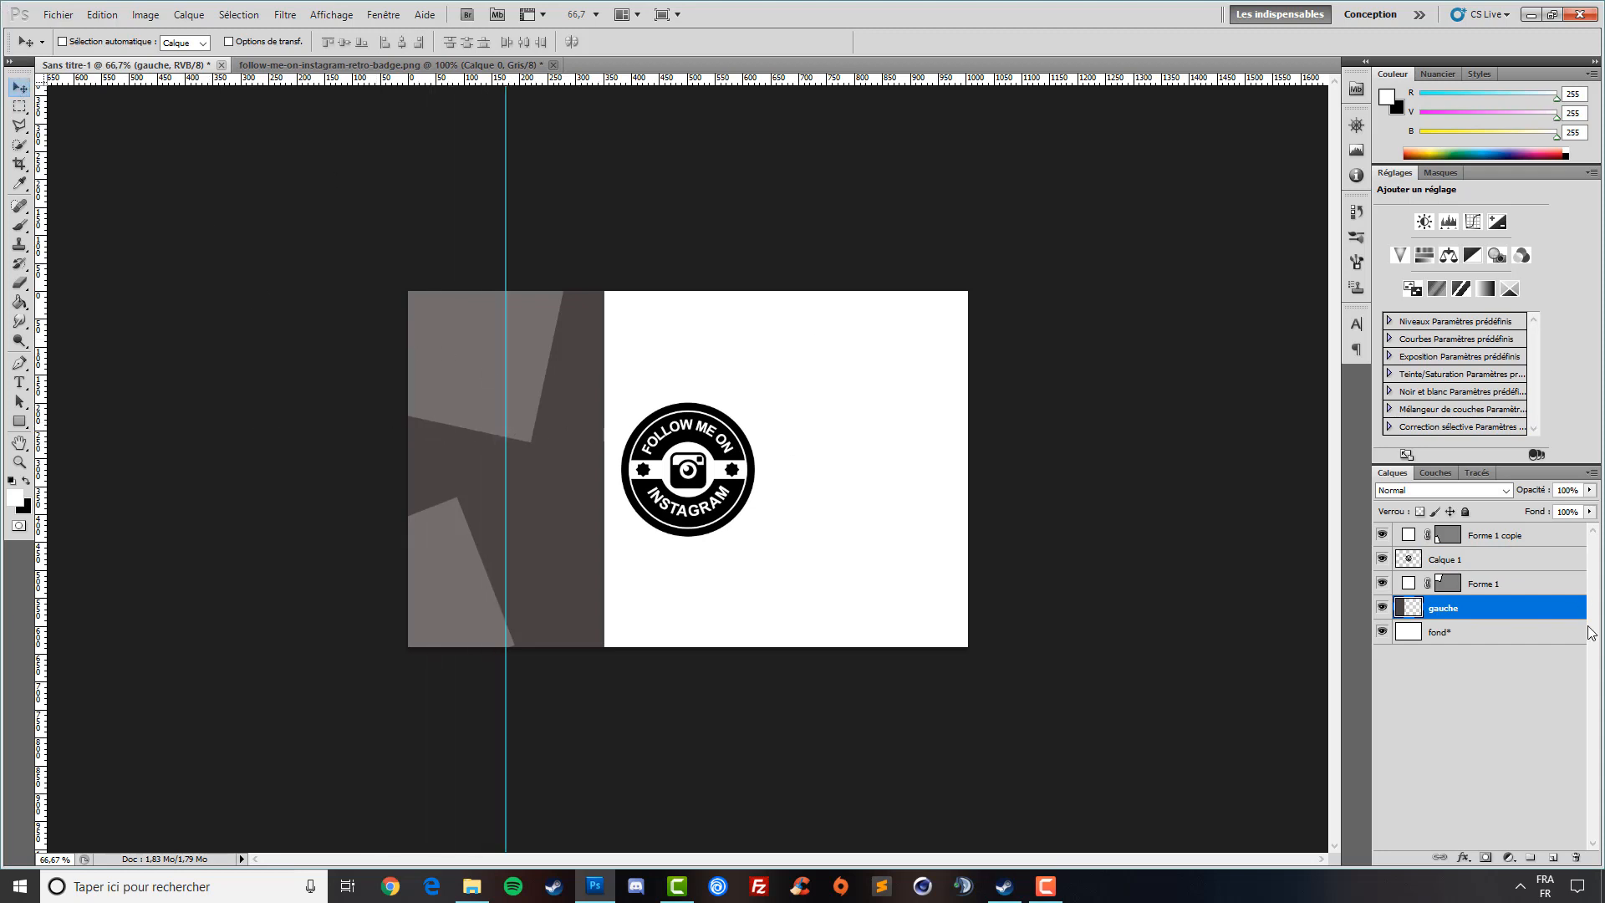
- Stack the badge above both white shapes, centre it on the dark panel, add a horizontal guide
click(1458, 562)
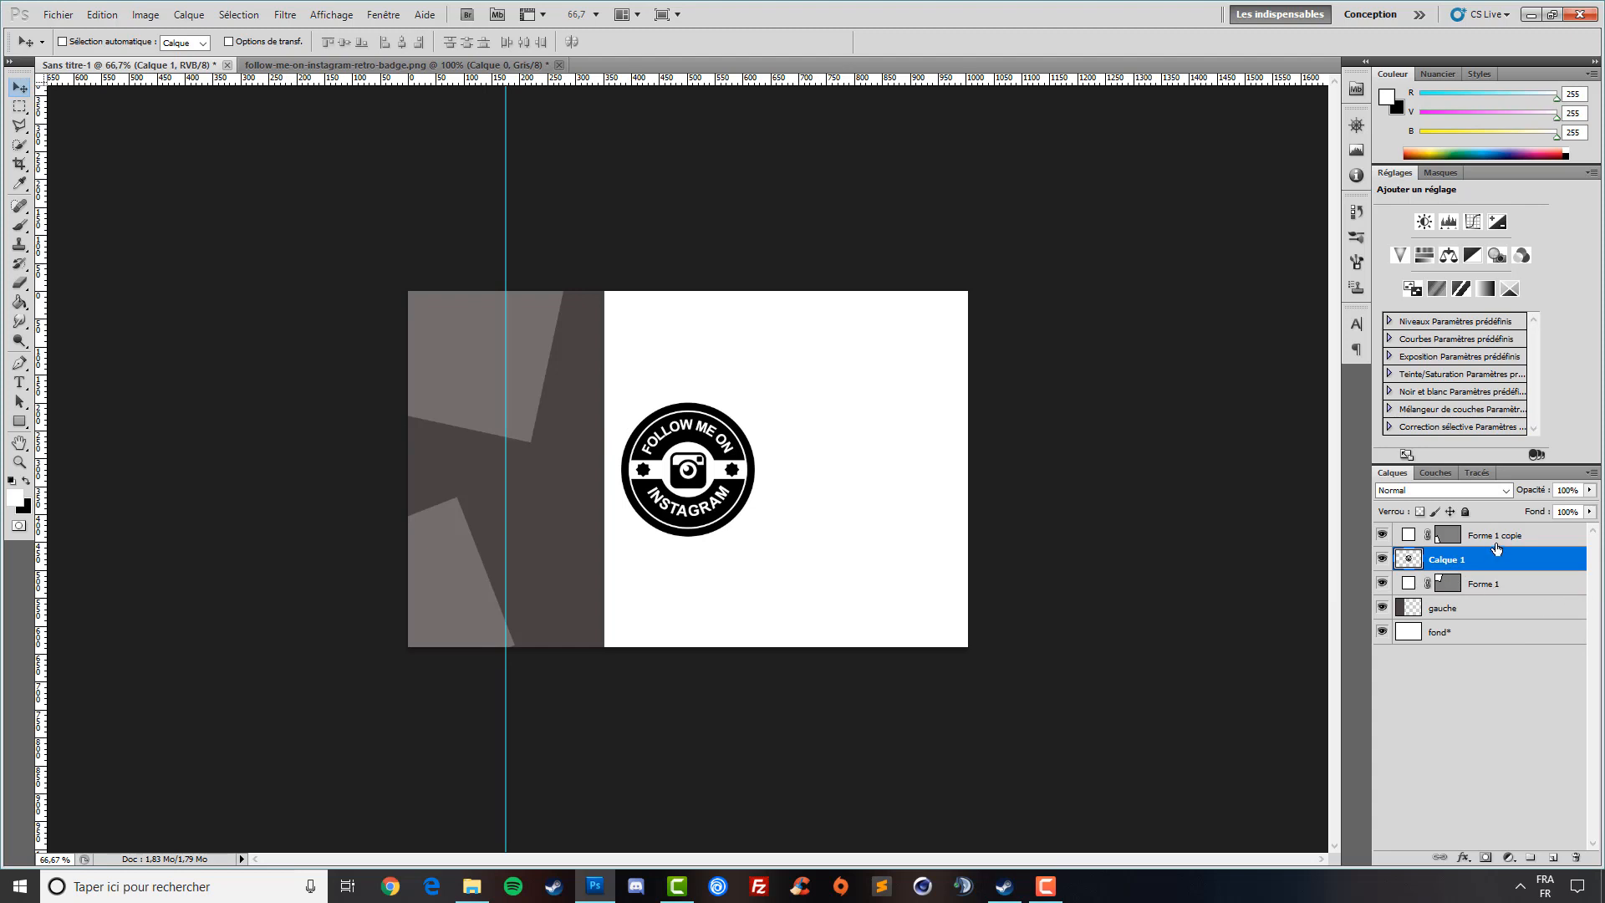
drag(1498, 535, 1496, 572)
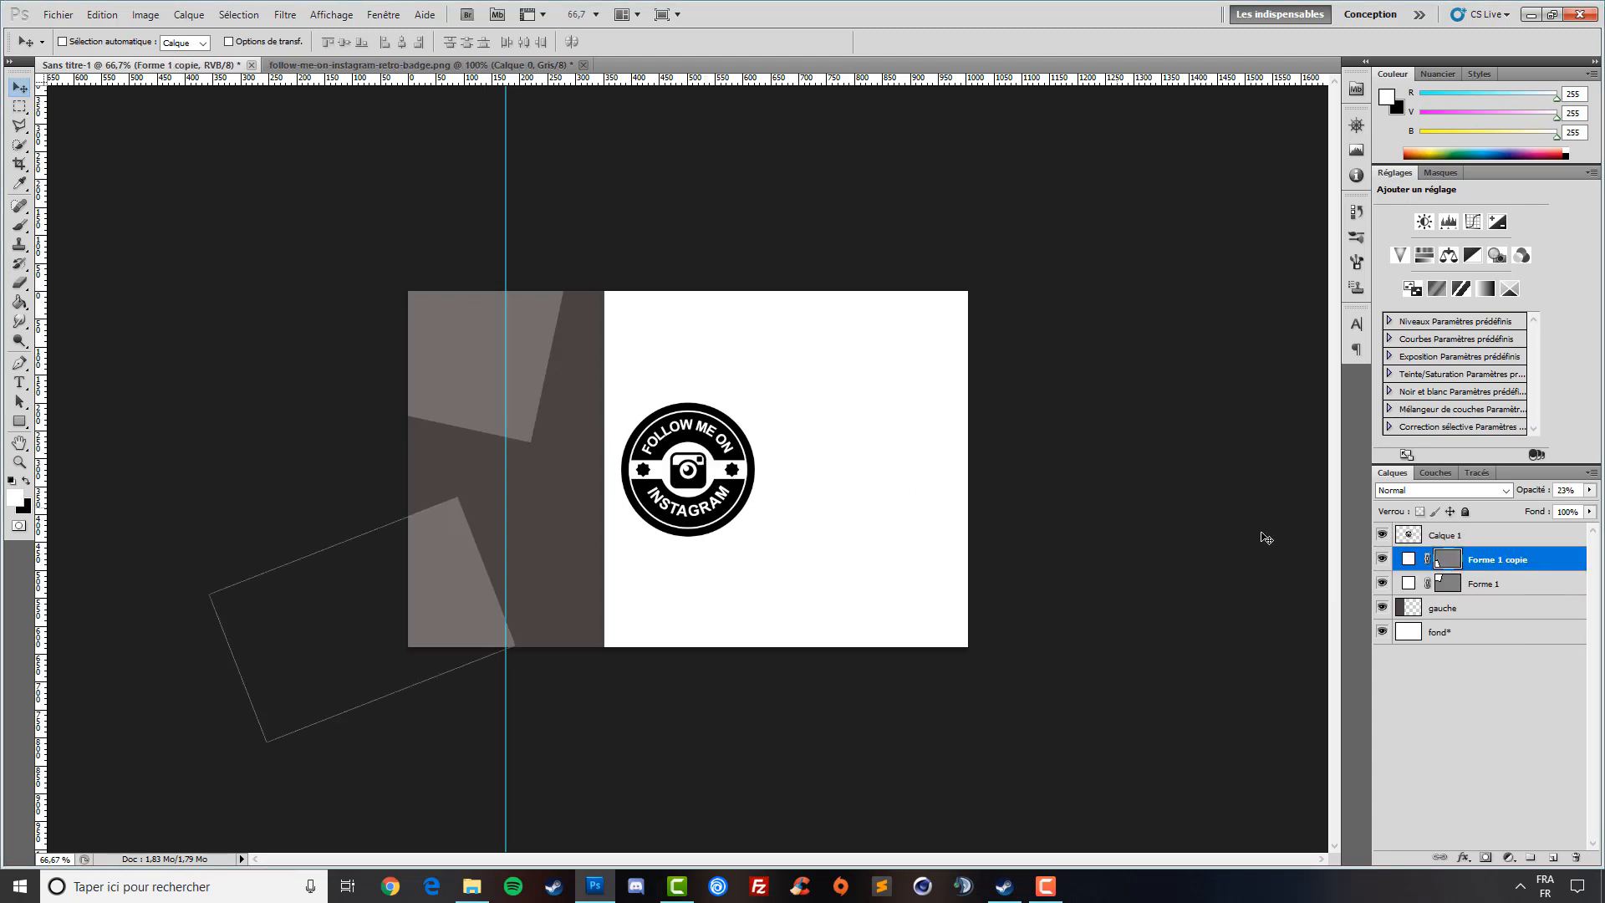
click(1463, 543)
drag(700, 483, 513, 481)
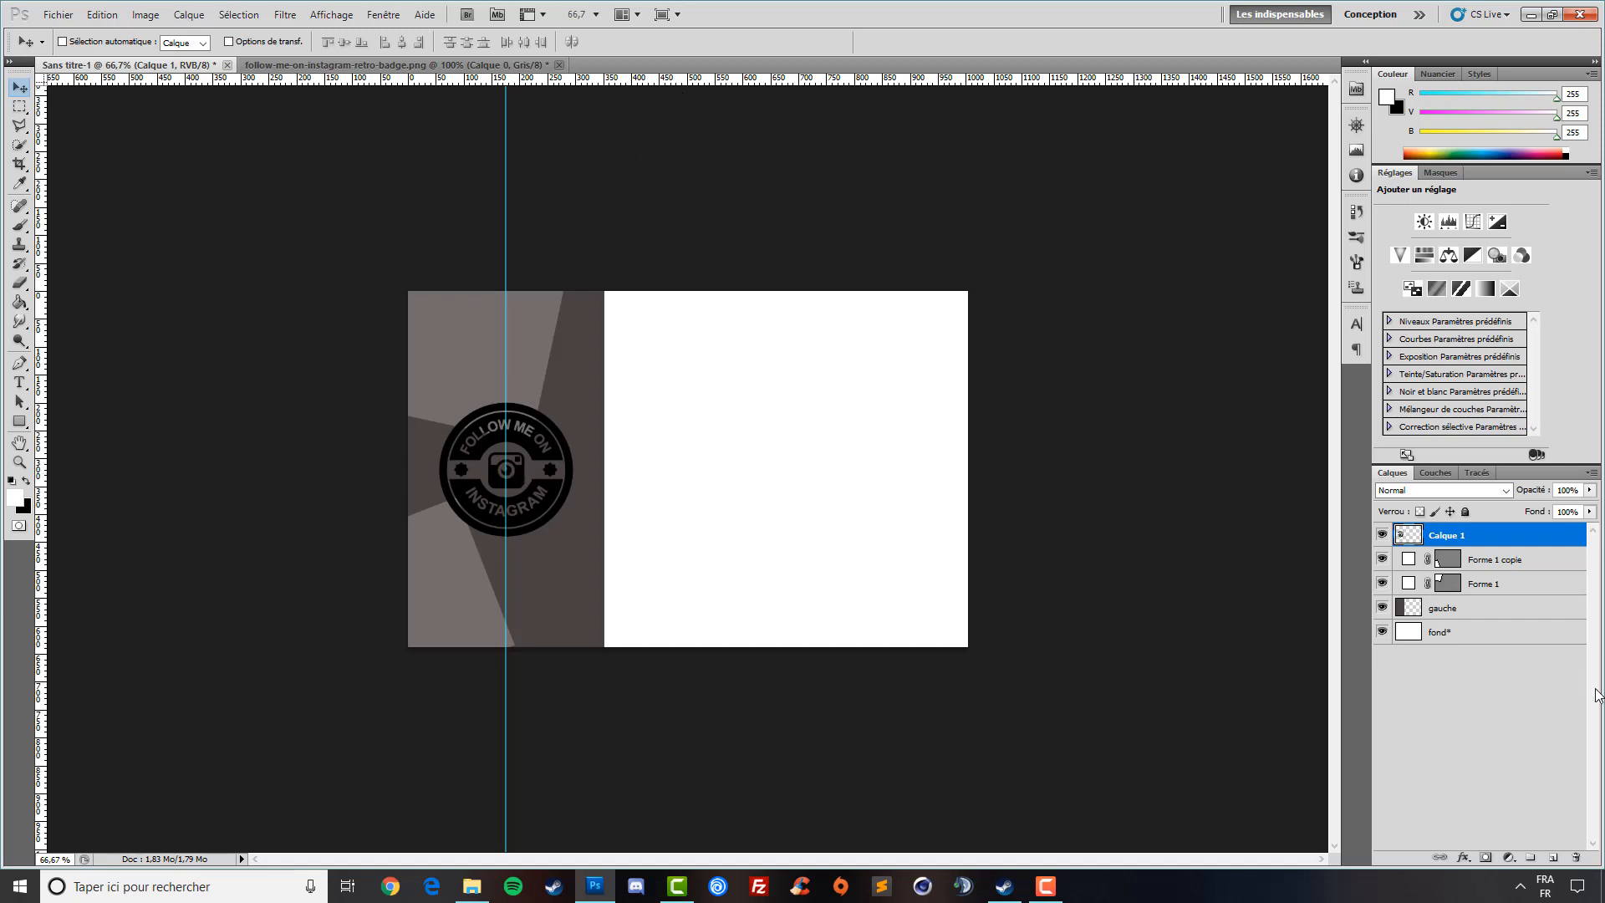
click(1469, 608)
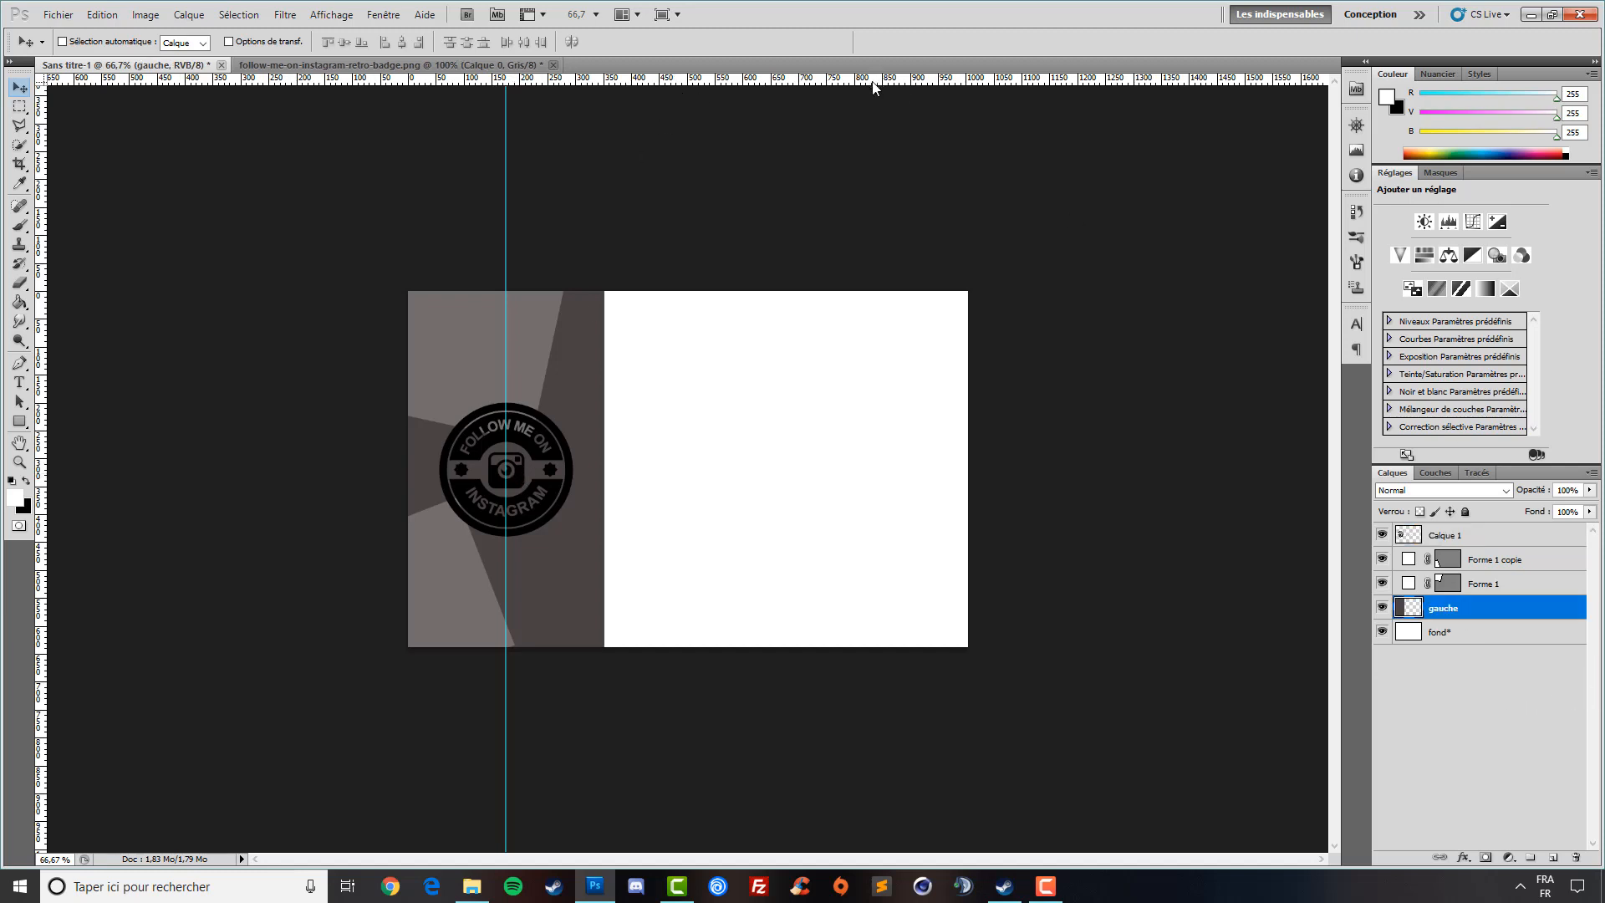
drag(873, 87, 884, 468)
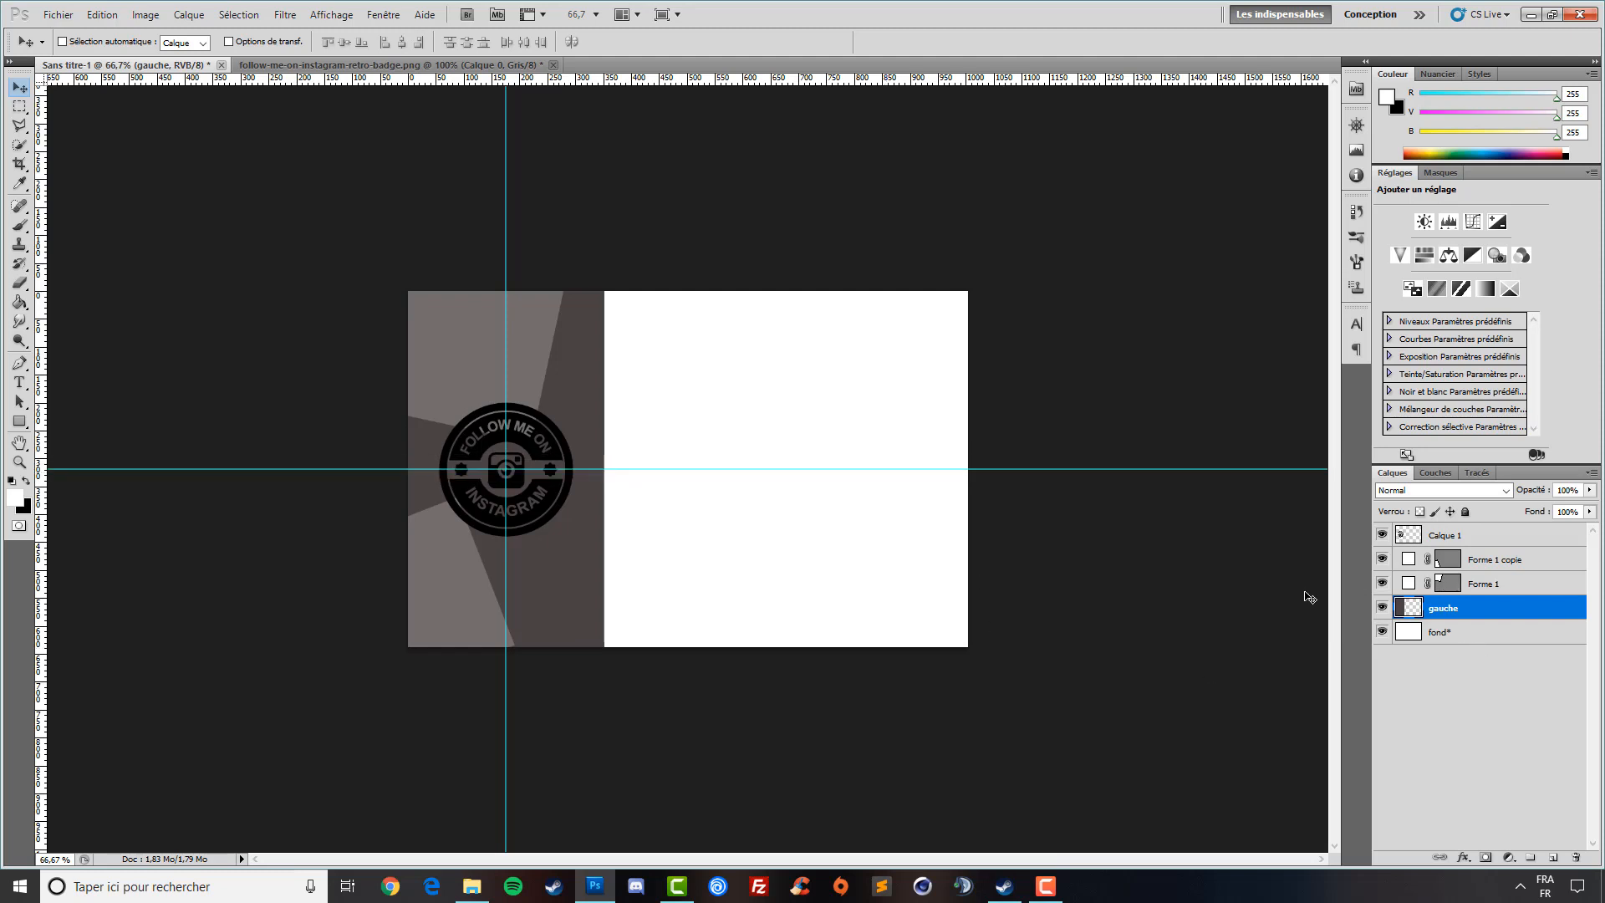
click(1464, 544)
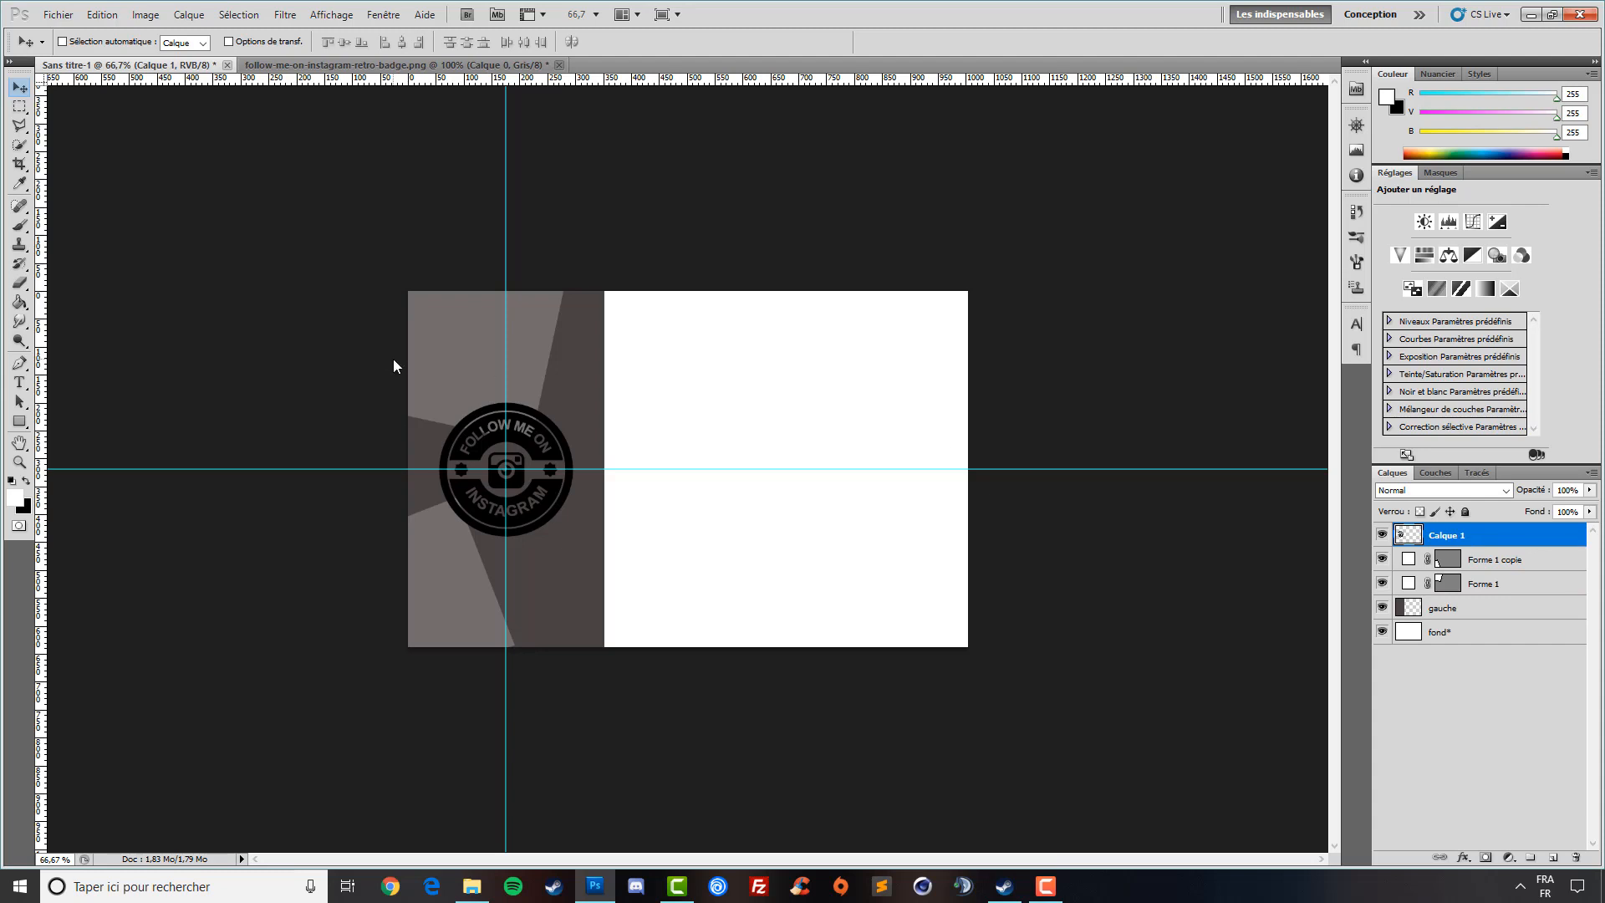
- Type 12 pt 'LOGO' below the badge and nudge it into centred position
click(19, 382)
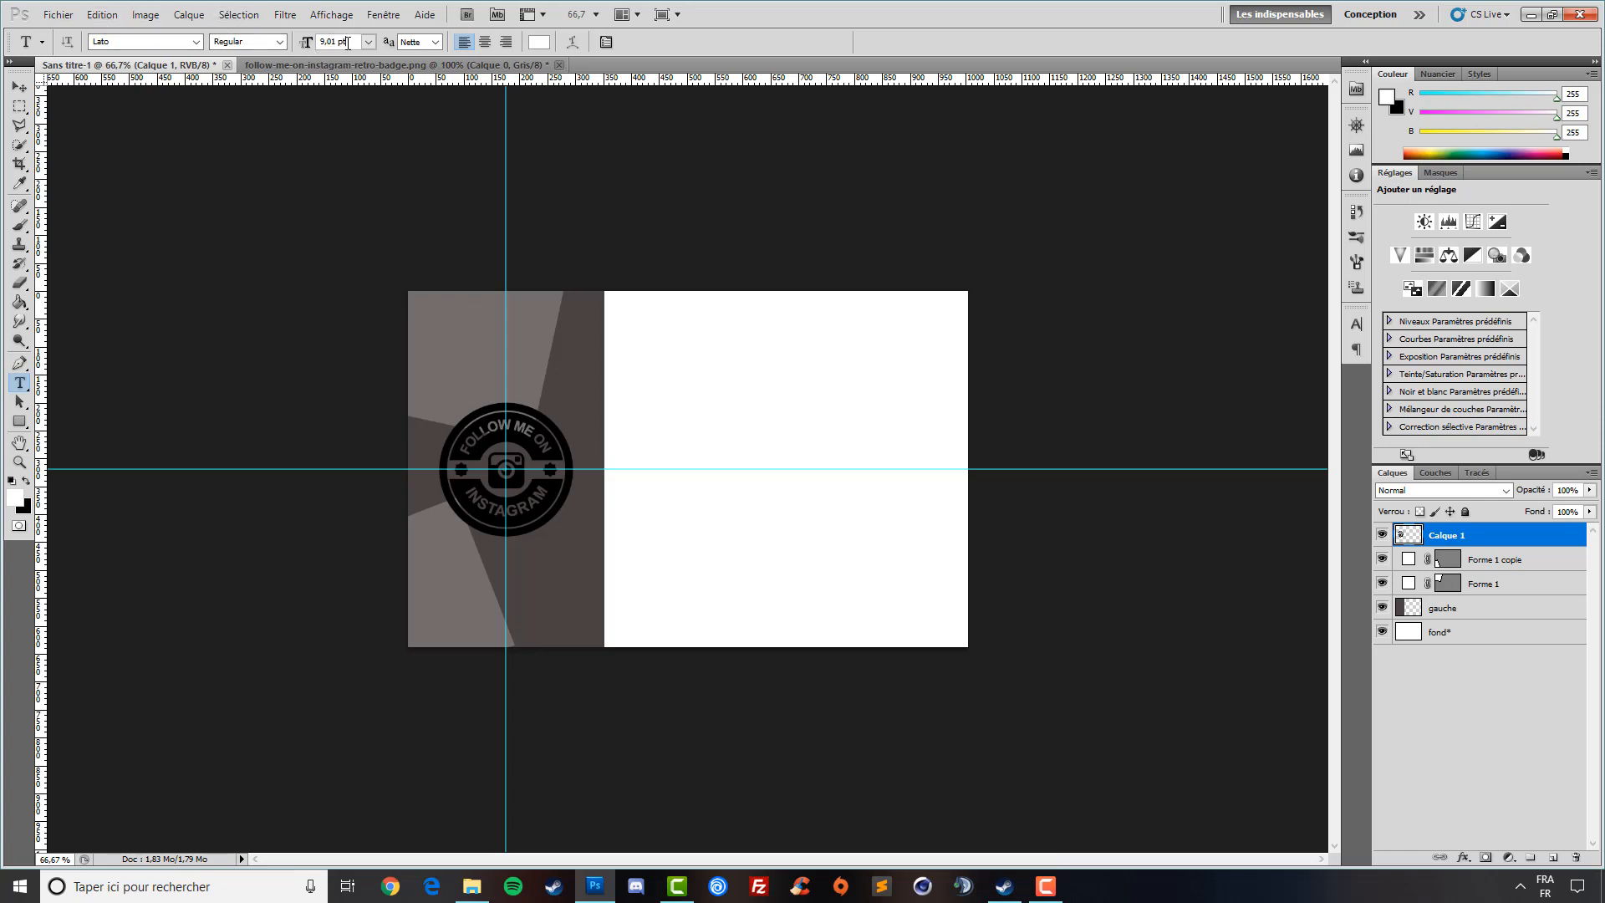
text(12)
click(489, 579)
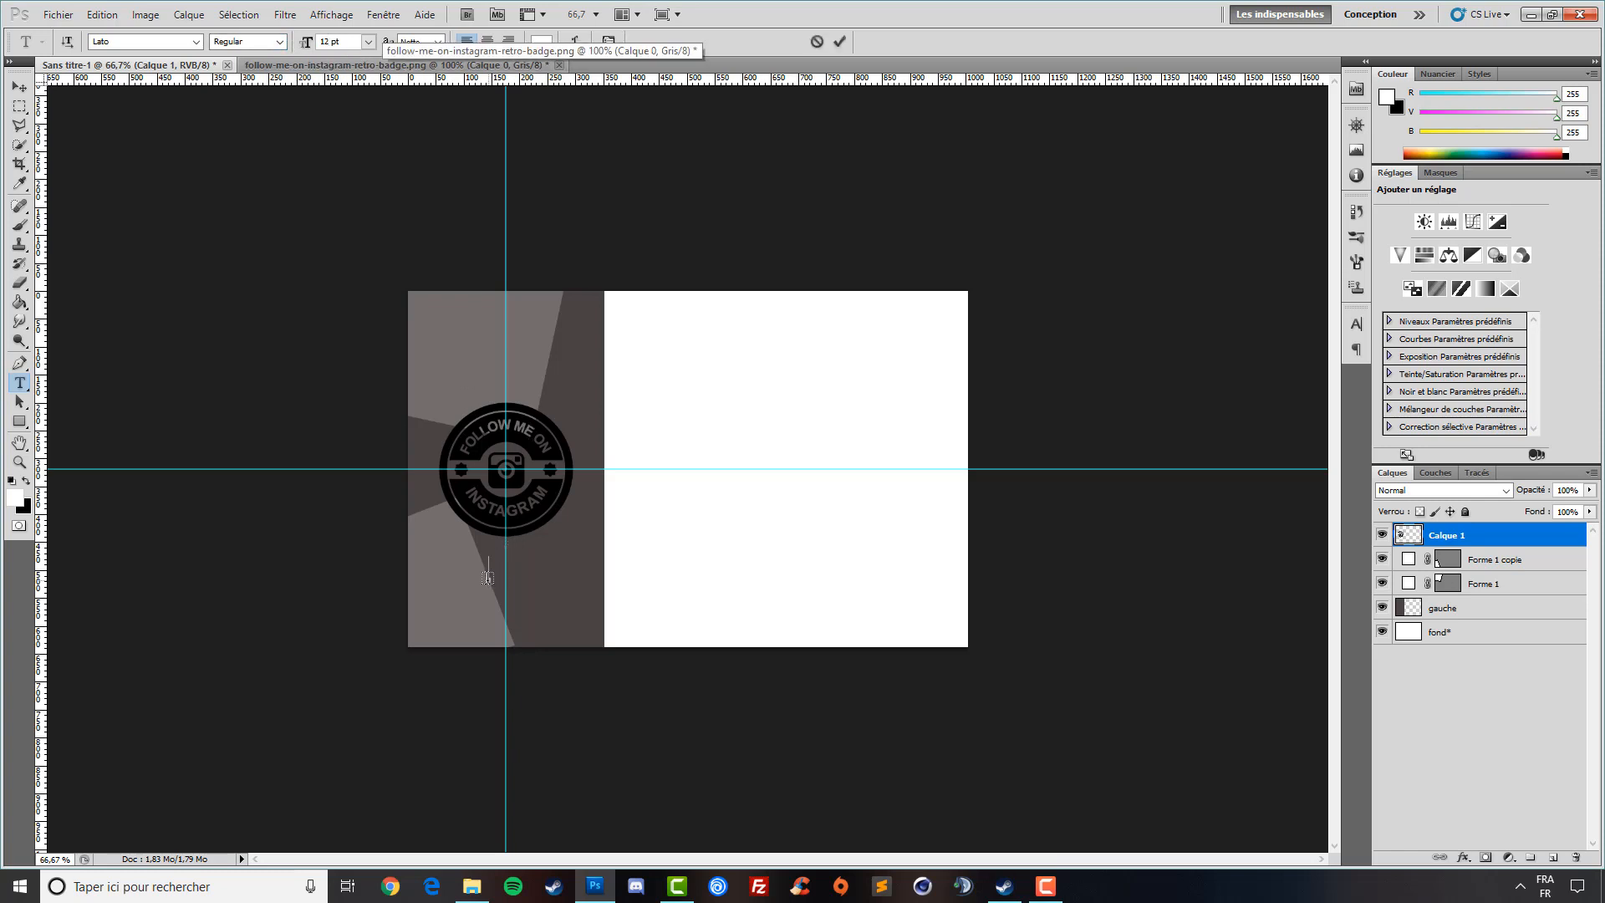
text(LOGO)
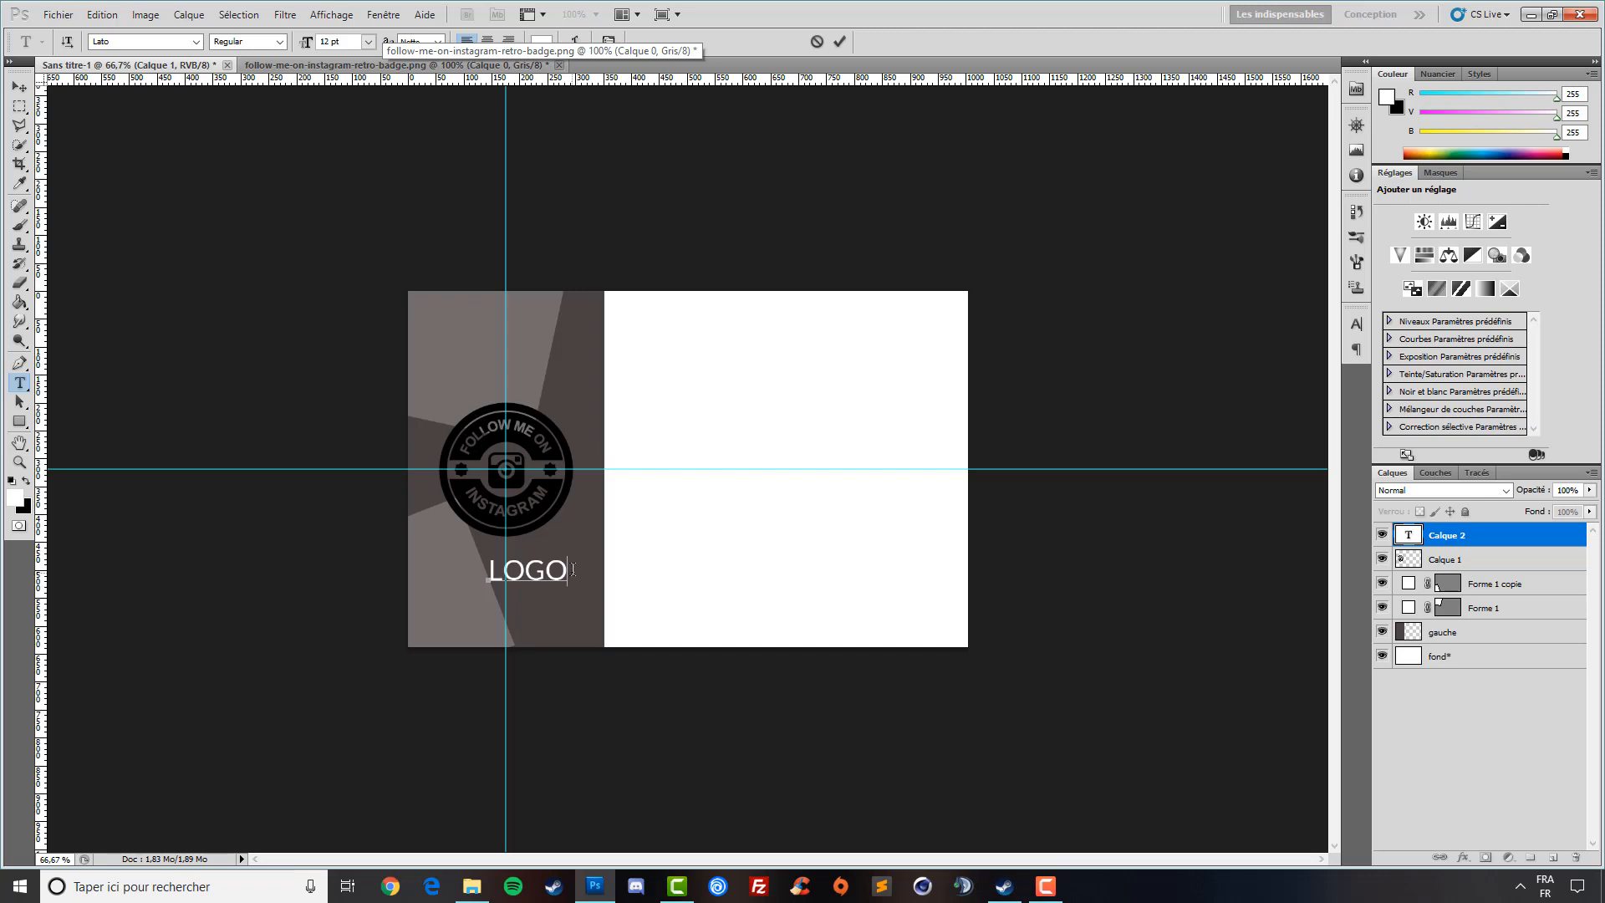
click(23, 89)
mouse_move(537, 596)
mouse_down()
mouse_move(515, 582)
mouse_move(525, 569)
mouse_up()
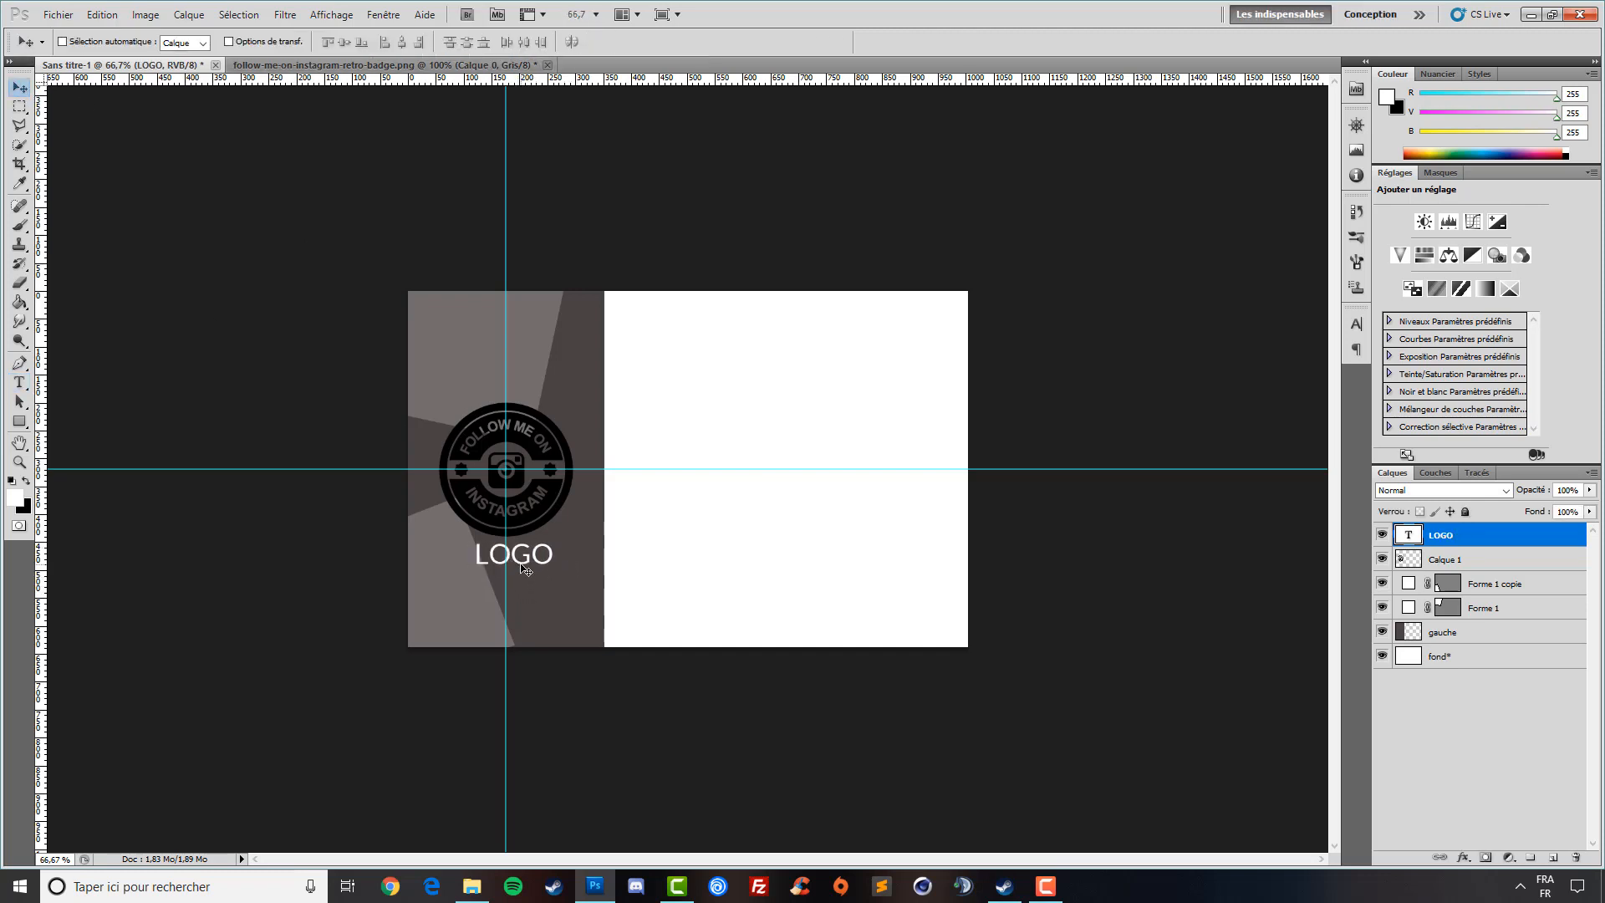
key(Left)
key(Left)
key(Left)
key(Left)
key(Left)
key(Left)
key(Left)
key(Left)
key(Left)
key(Right)
key(Down)
key(Down)
key(Down)
key(Down)
key(Down)
key(Down)
click(1456, 559)
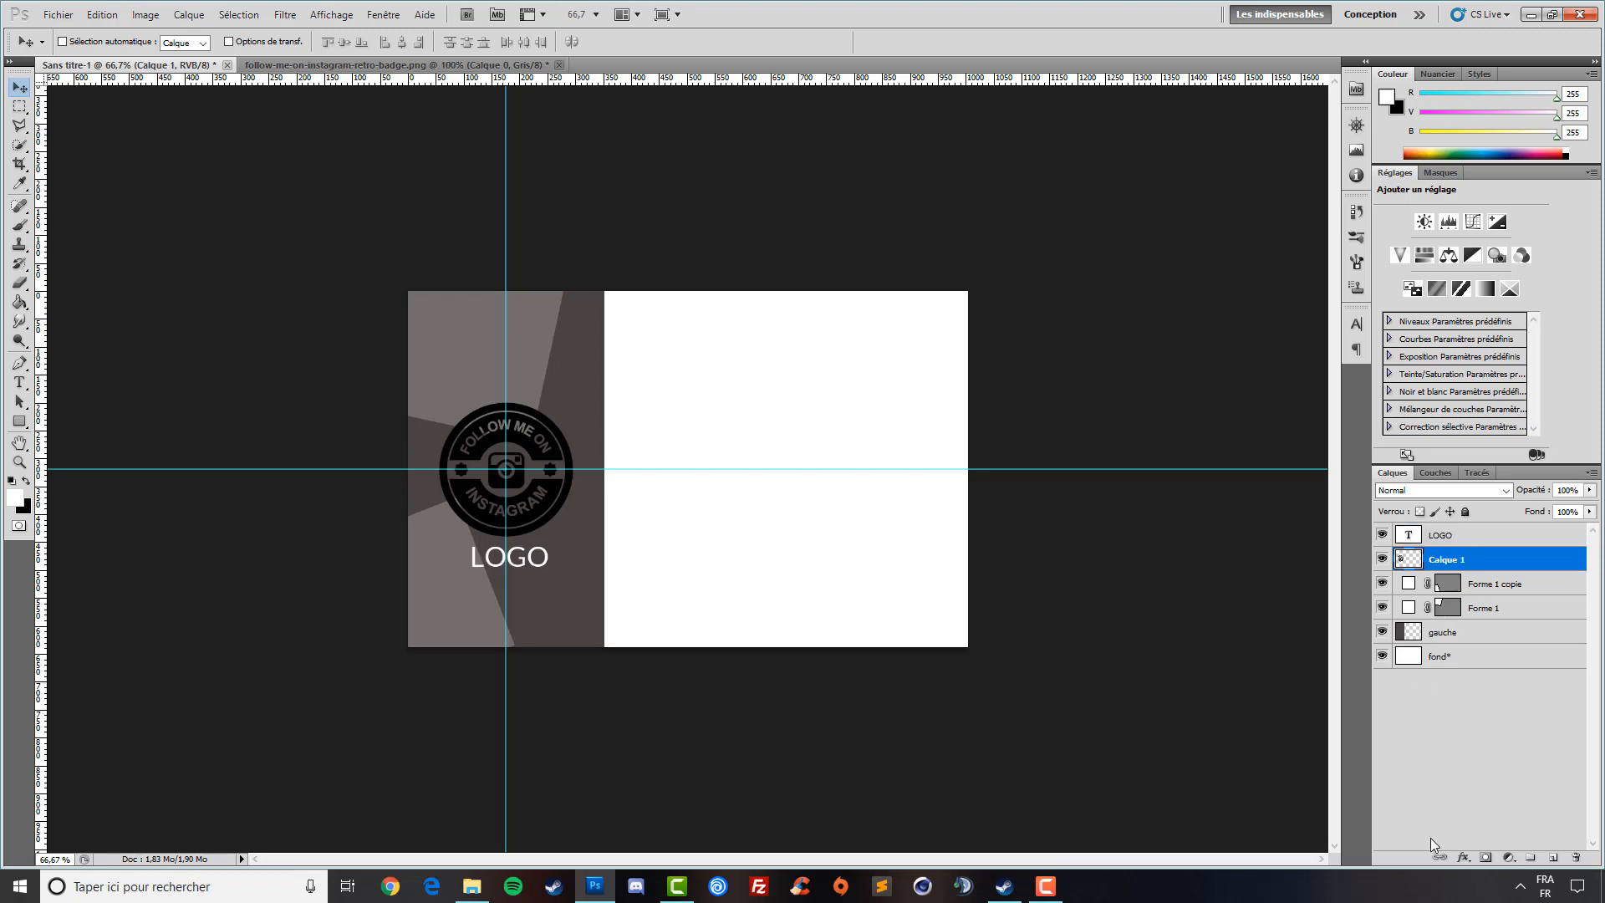
- Apply a white Incrustation couleur (Colour Overlay) style to the Instagram badge
click(1464, 856)
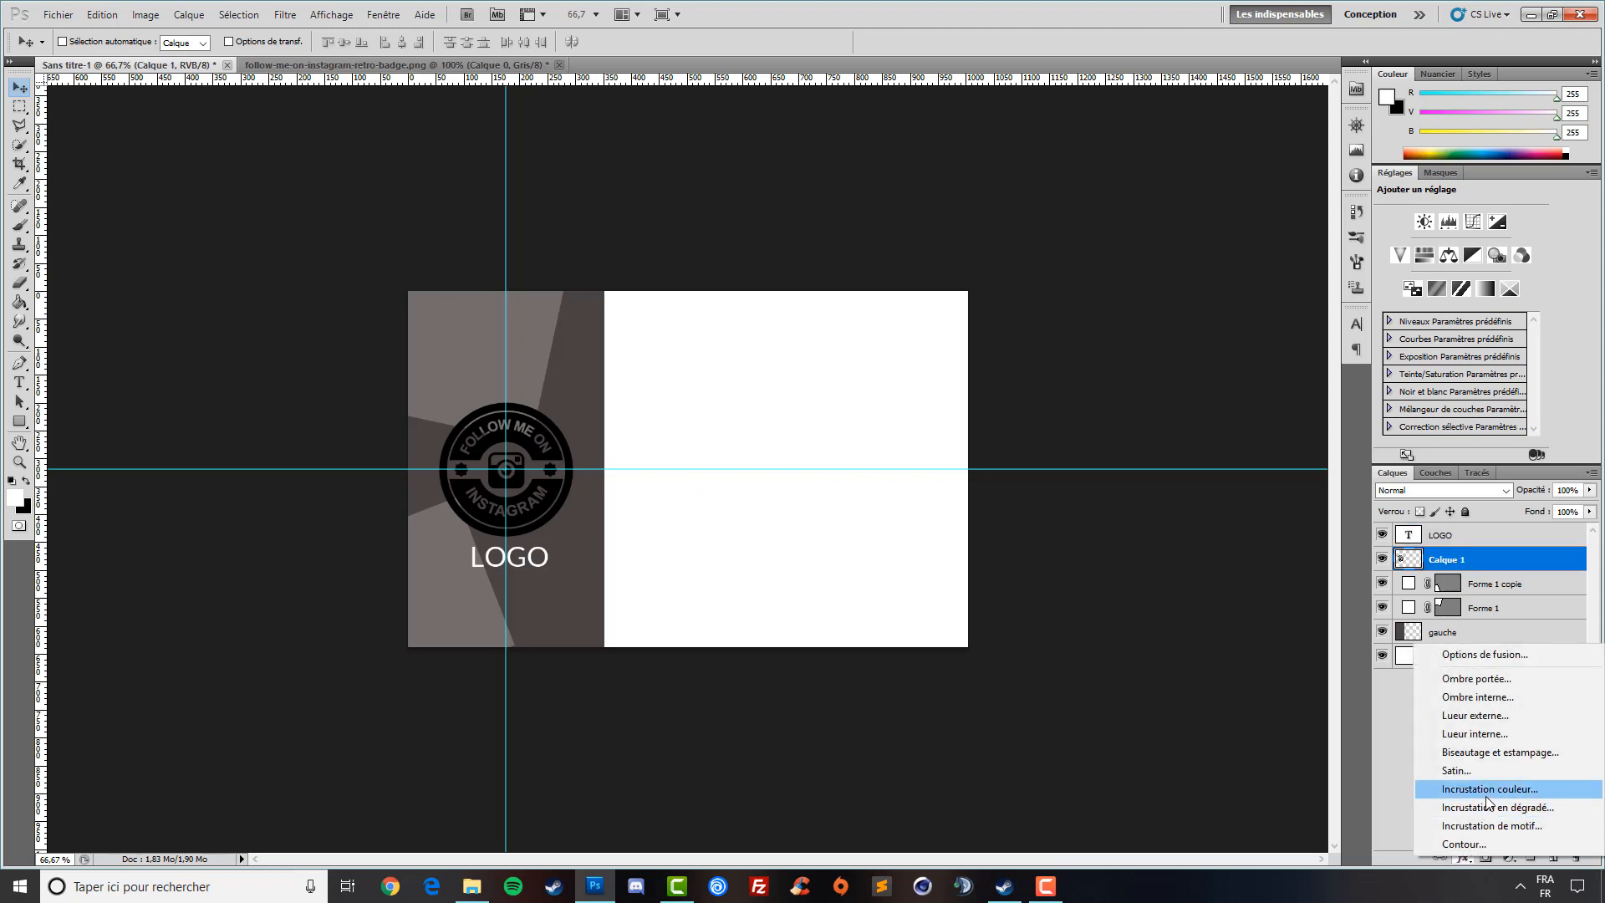
click(1496, 788)
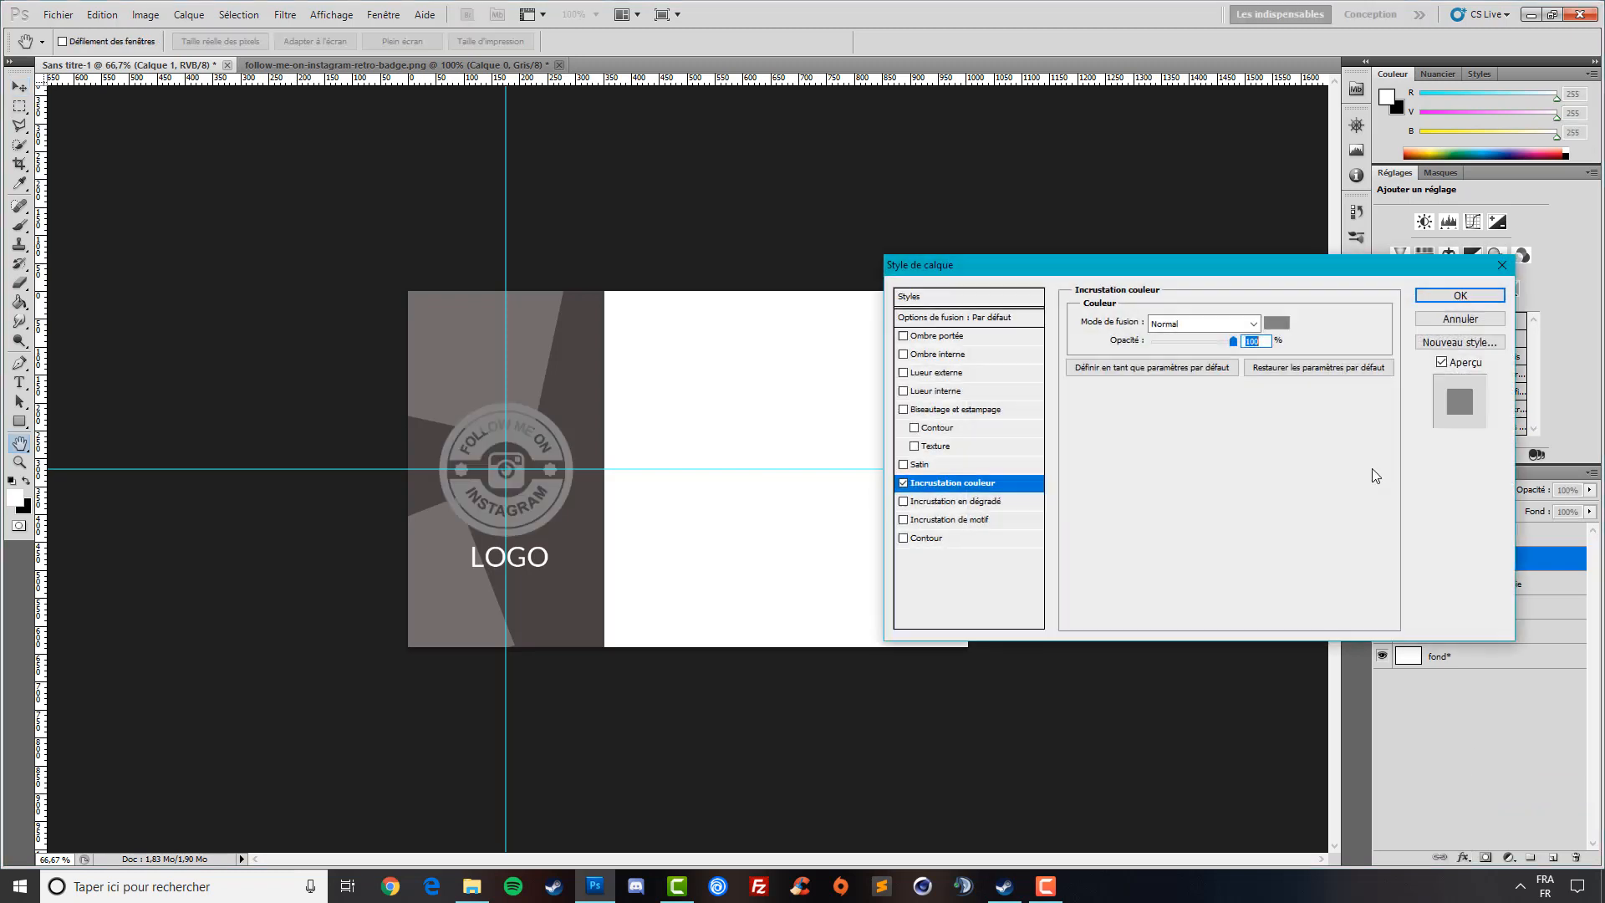
click(1277, 323)
drag(1003, 212, 860, 80)
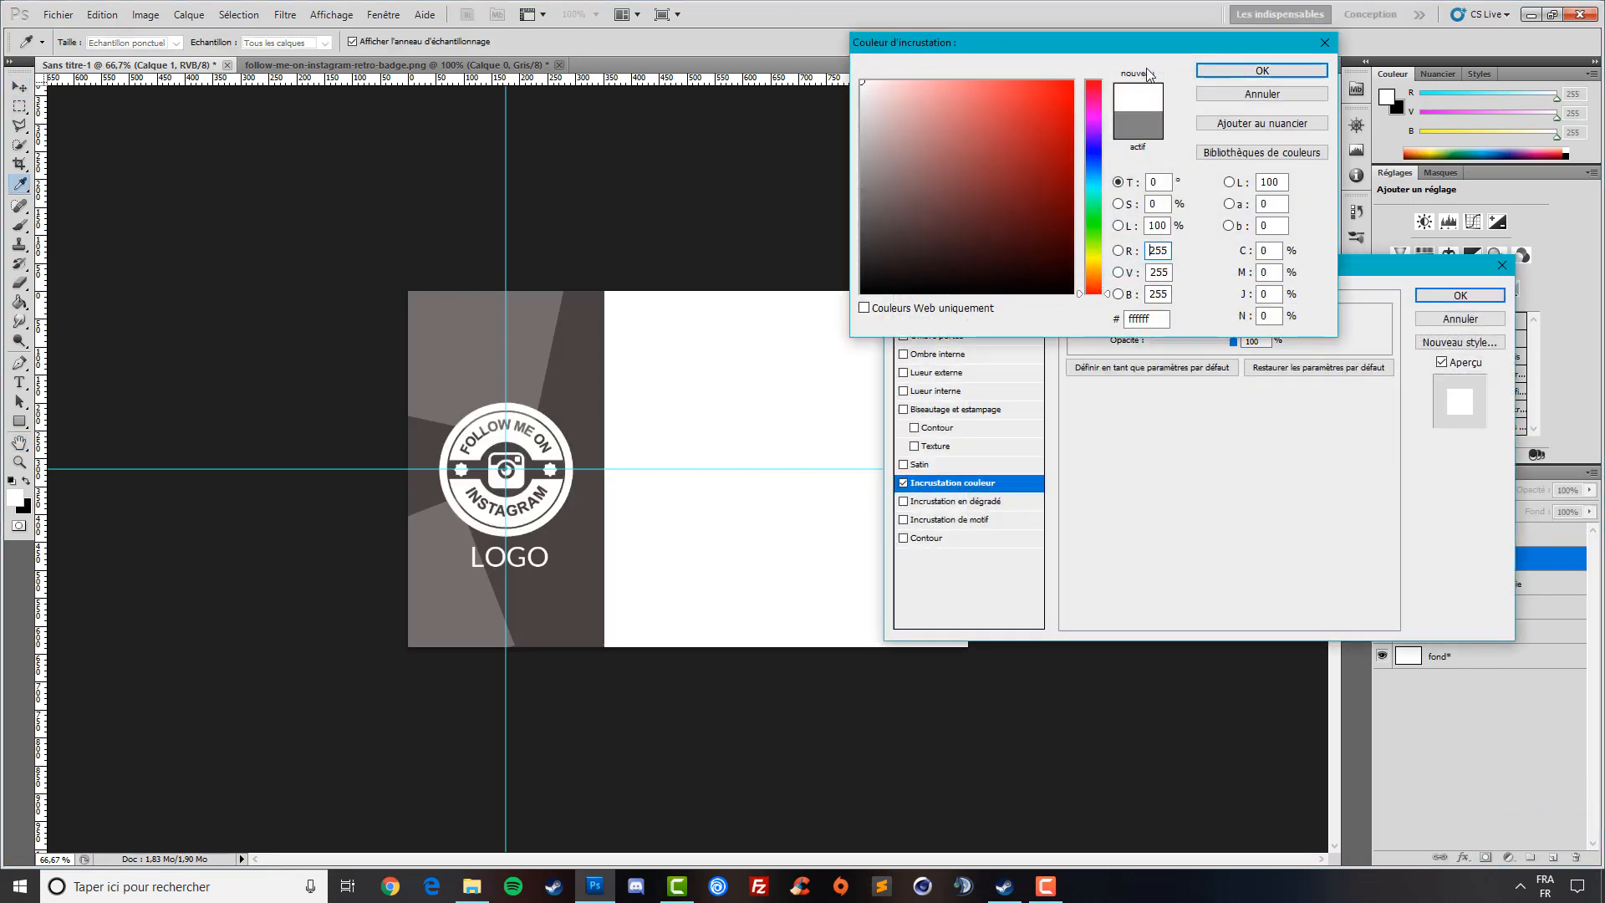
click(1262, 70)
click(1460, 295)
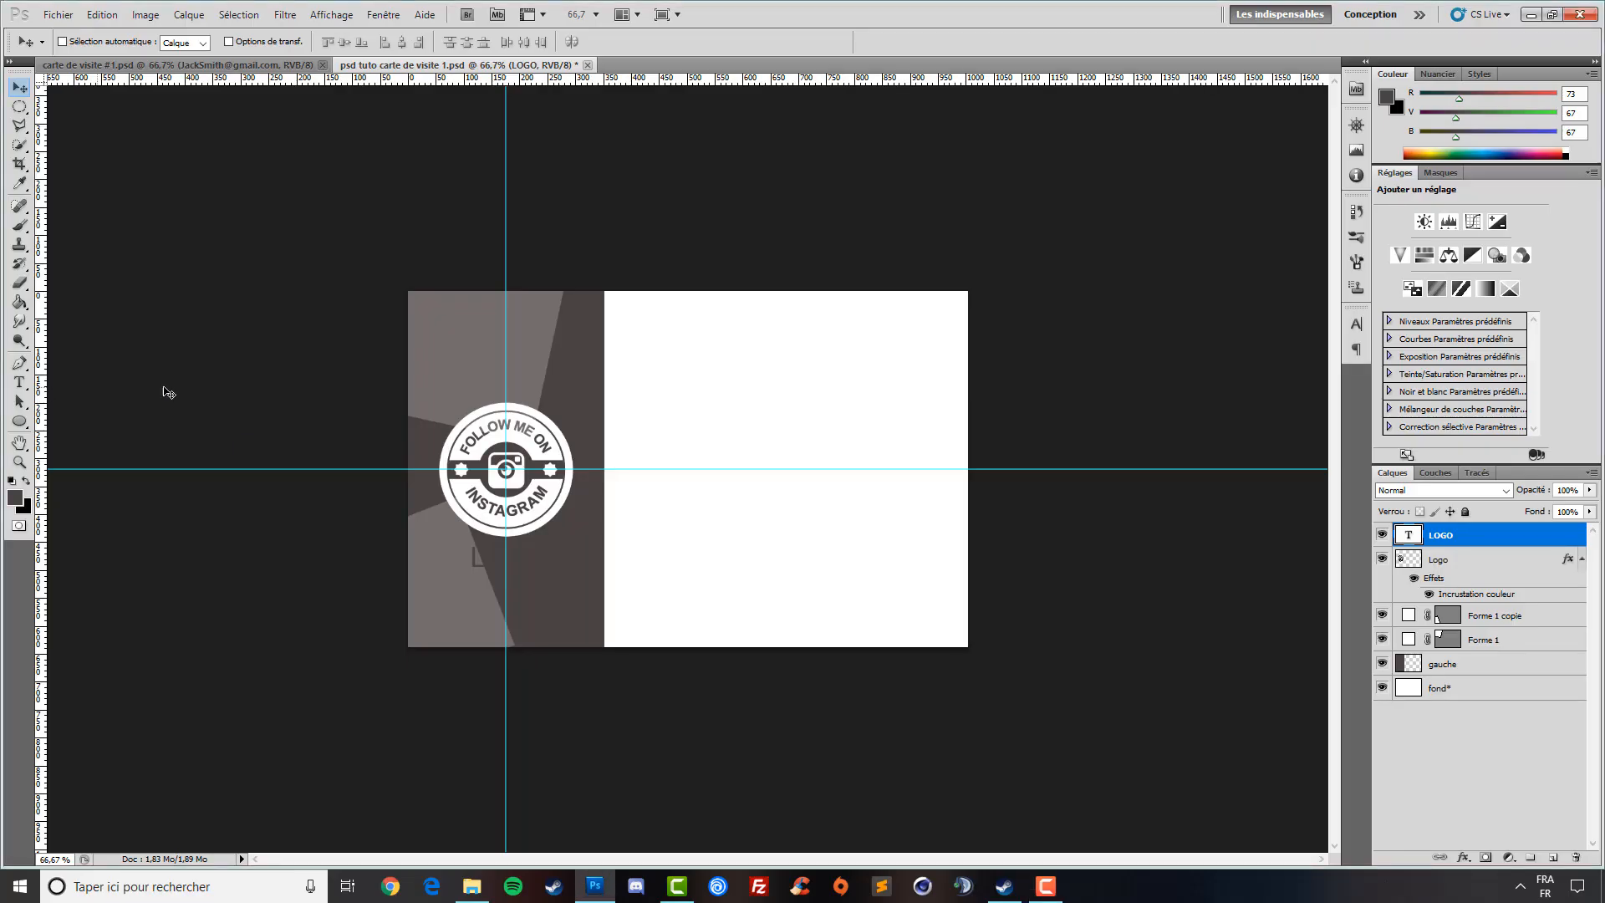
- Drag a vertical guide to the white column's left edge
drag(38, 389, 637, 399)
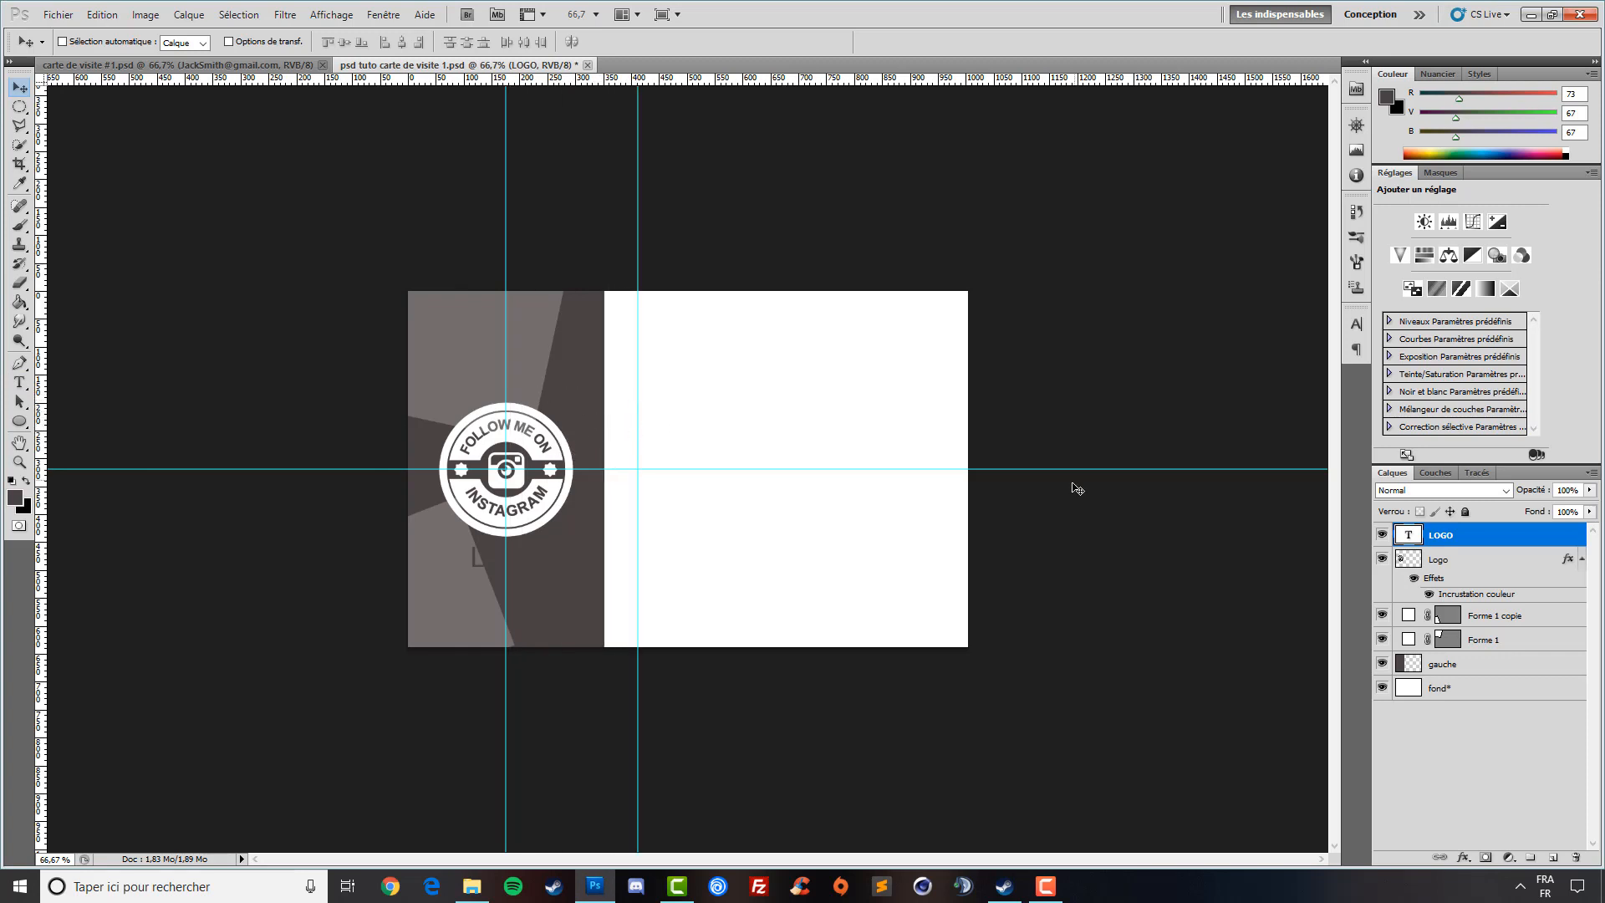
click(1528, 562)
click(1526, 541)
- Add a new layer named cercle 1 above LOGO
click(1553, 857)
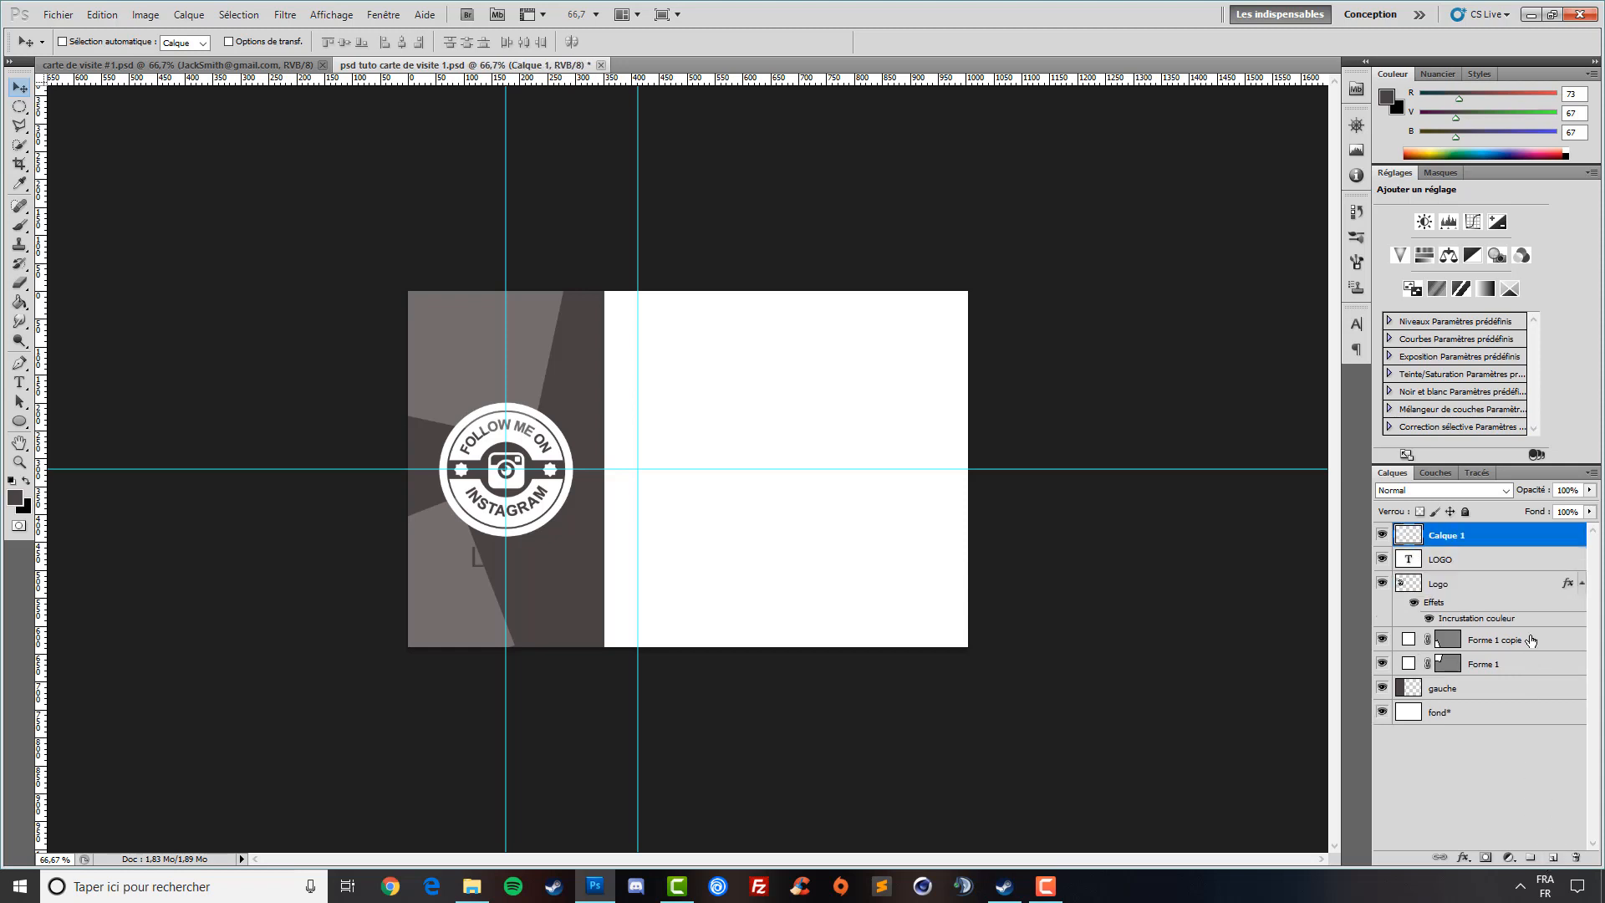
double_click(1447, 536)
text(cercle 1)
key(Return)
- Make a fixed-size elliptical selection and fill it with dark grey
click(19, 106)
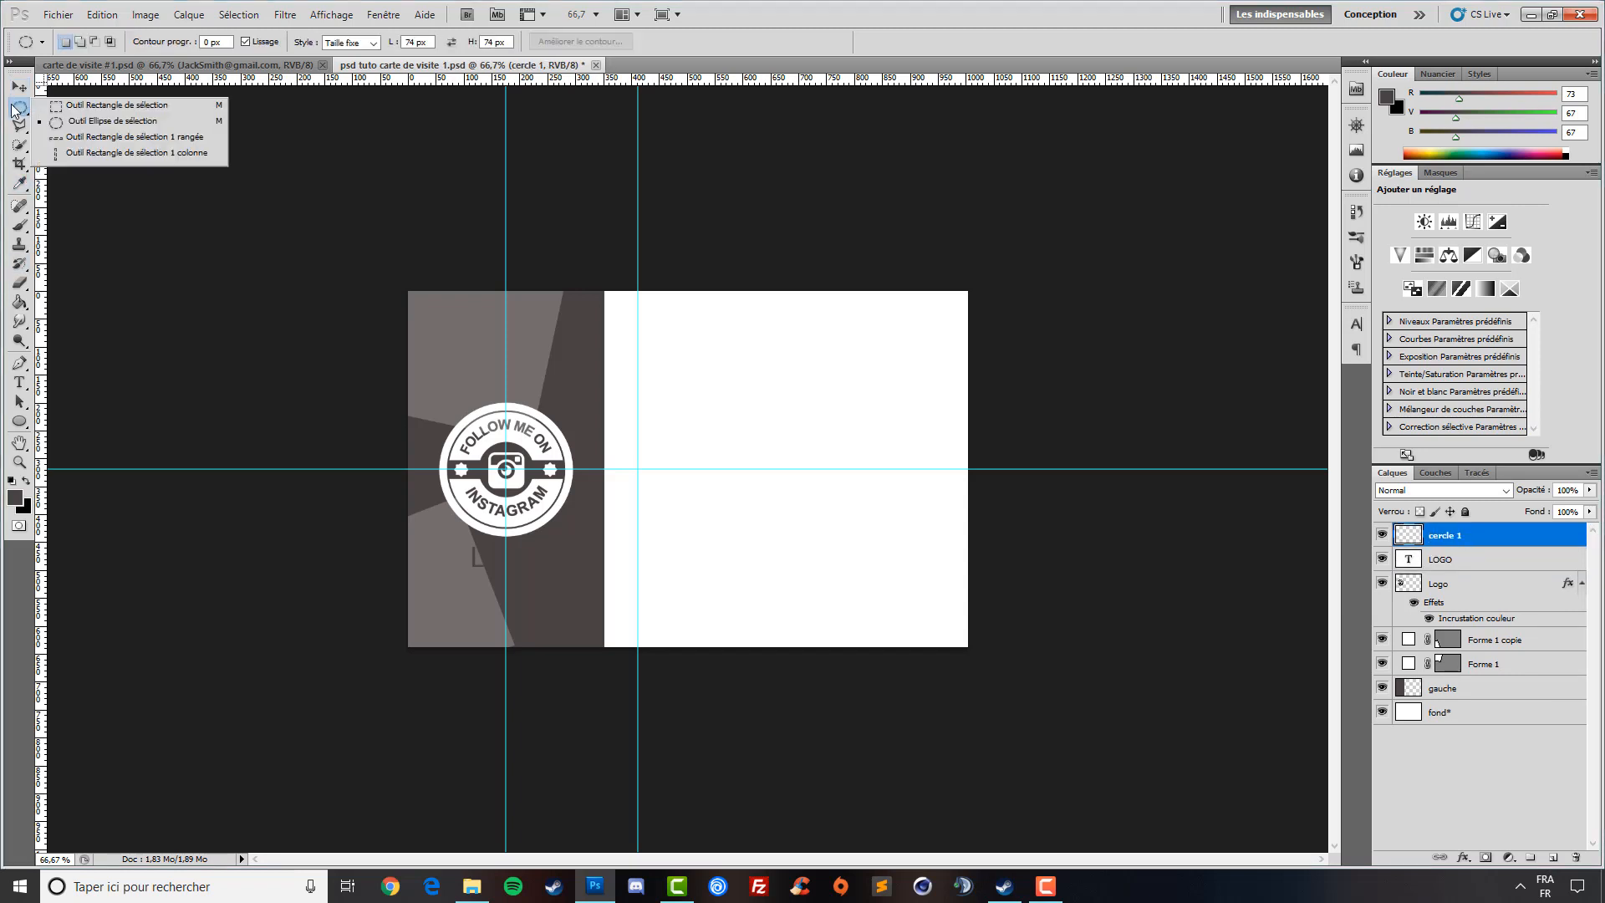
click(123, 126)
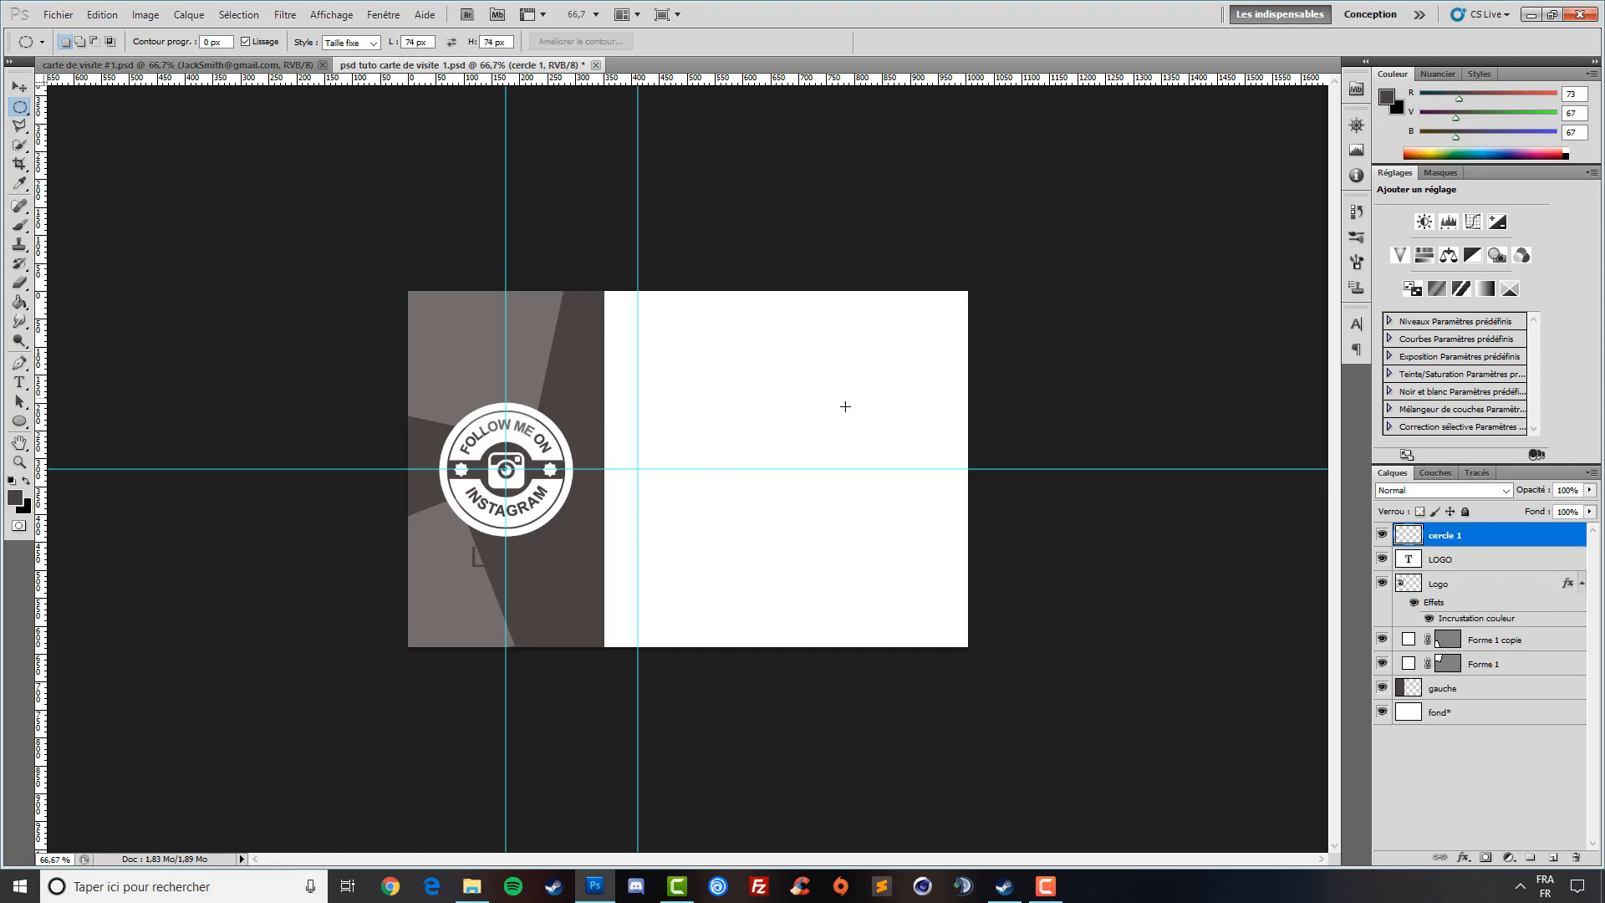
click(690, 391)
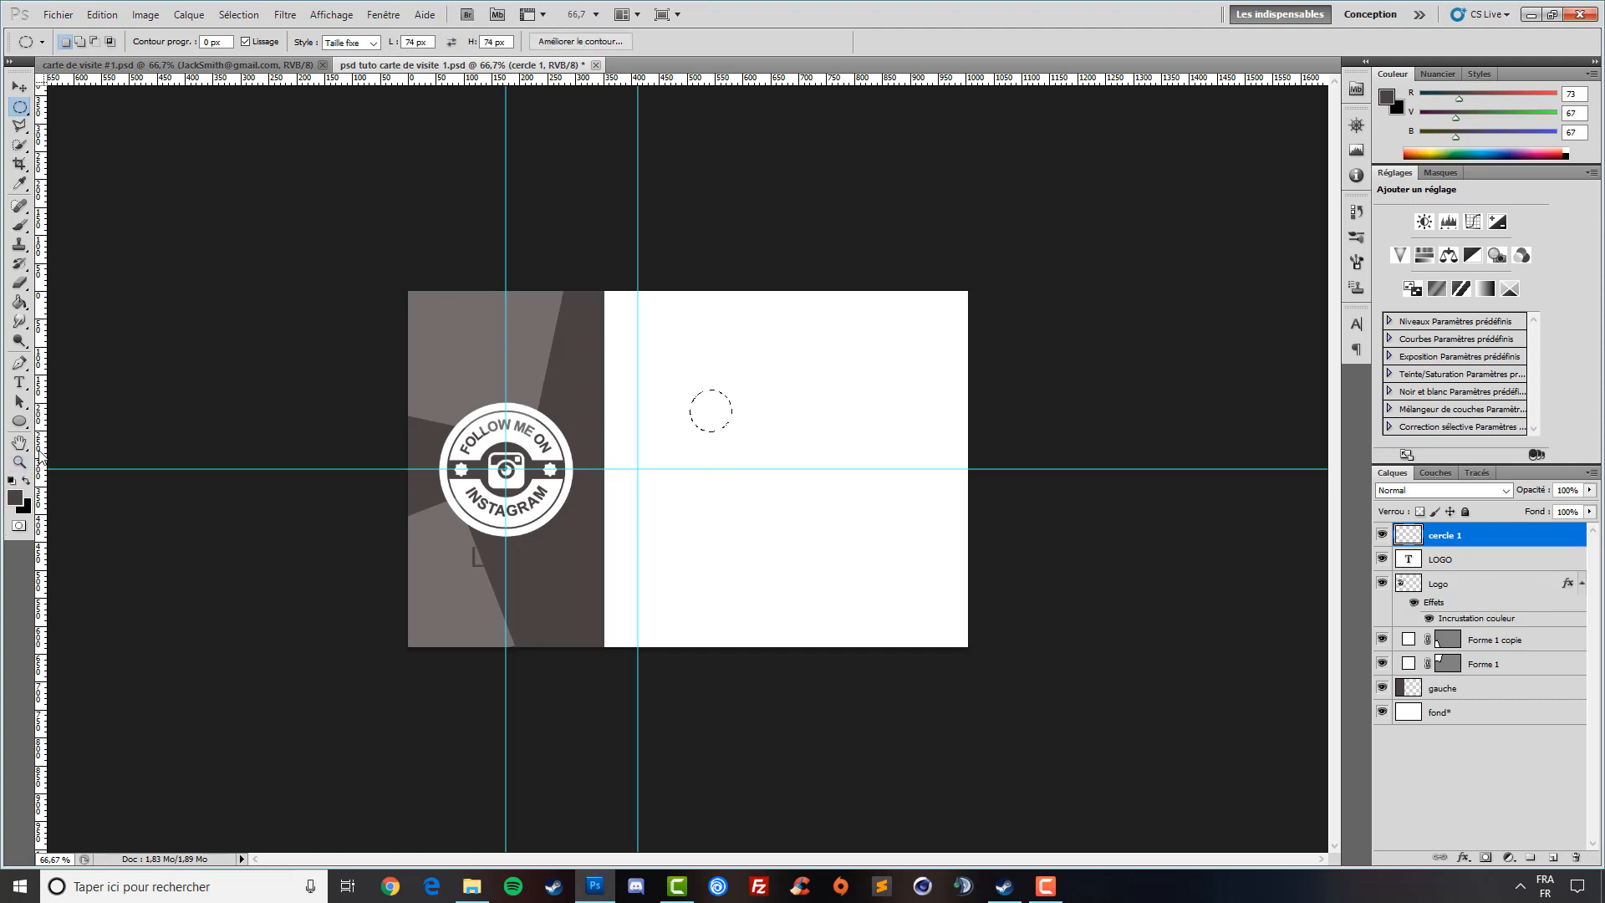
click(20, 304)
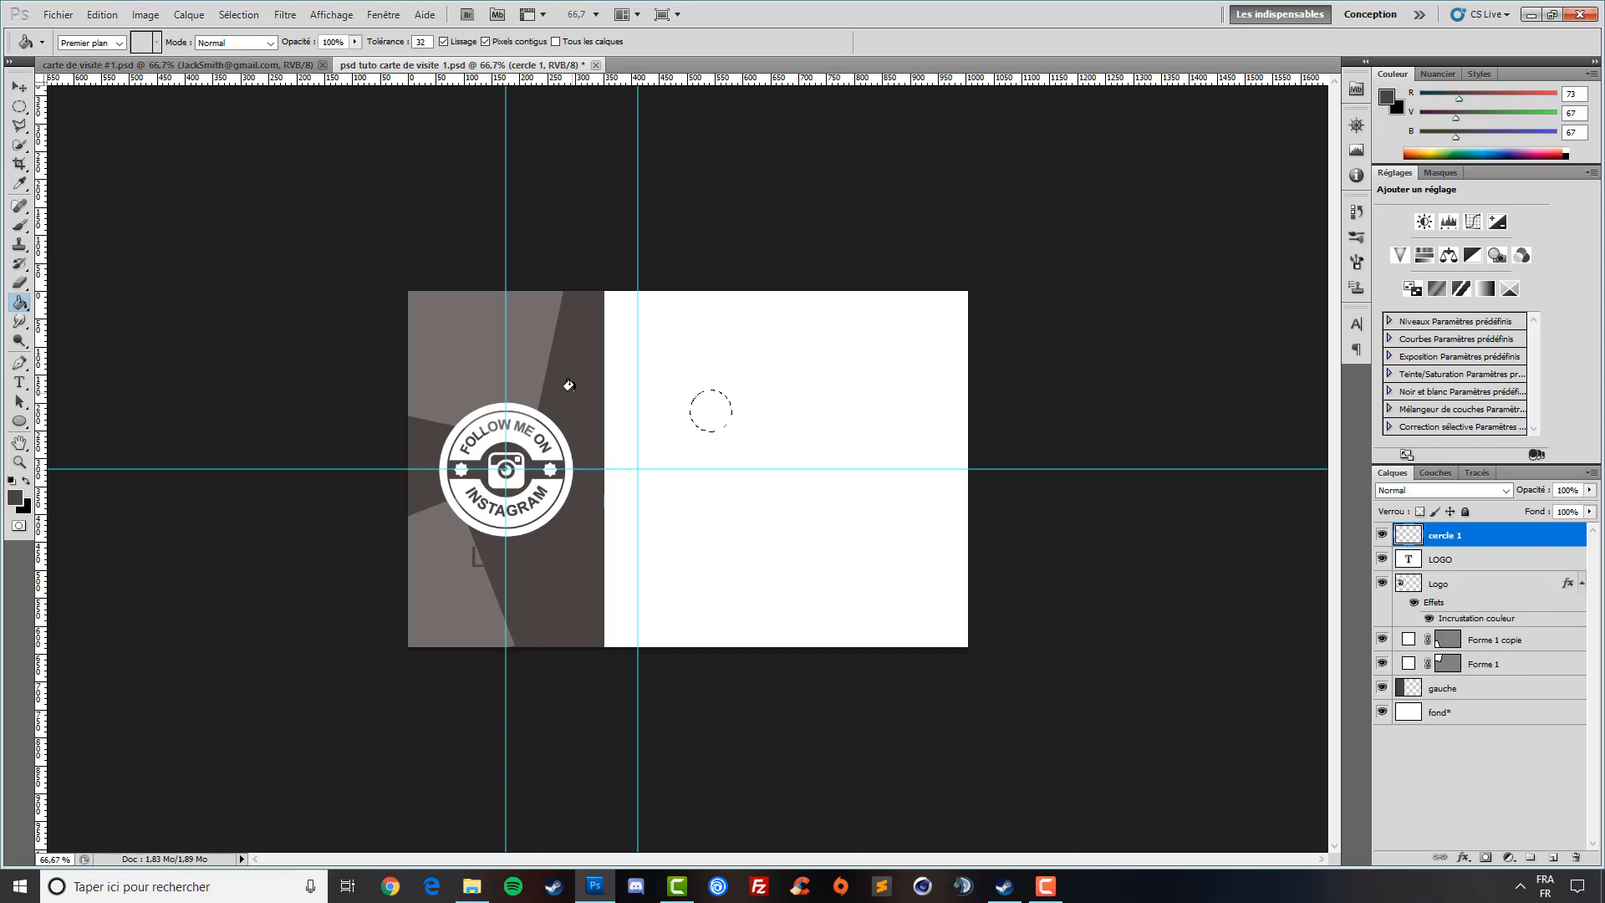
click(706, 405)
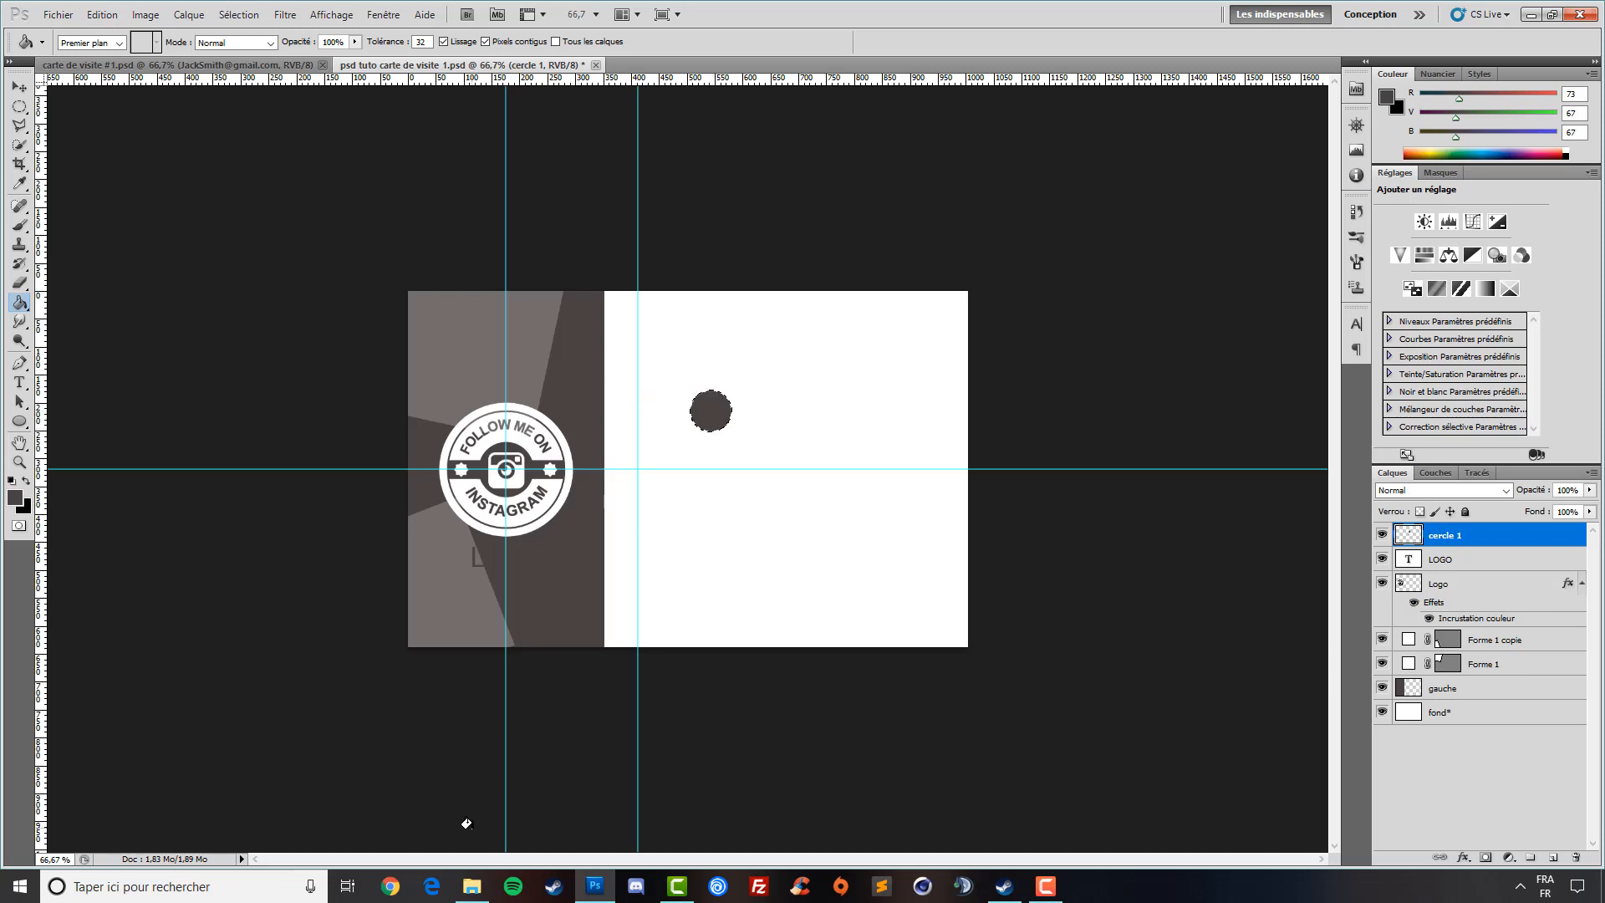
- Deselect and position the circle precisely on the vertical guide near the top
click(19, 86)
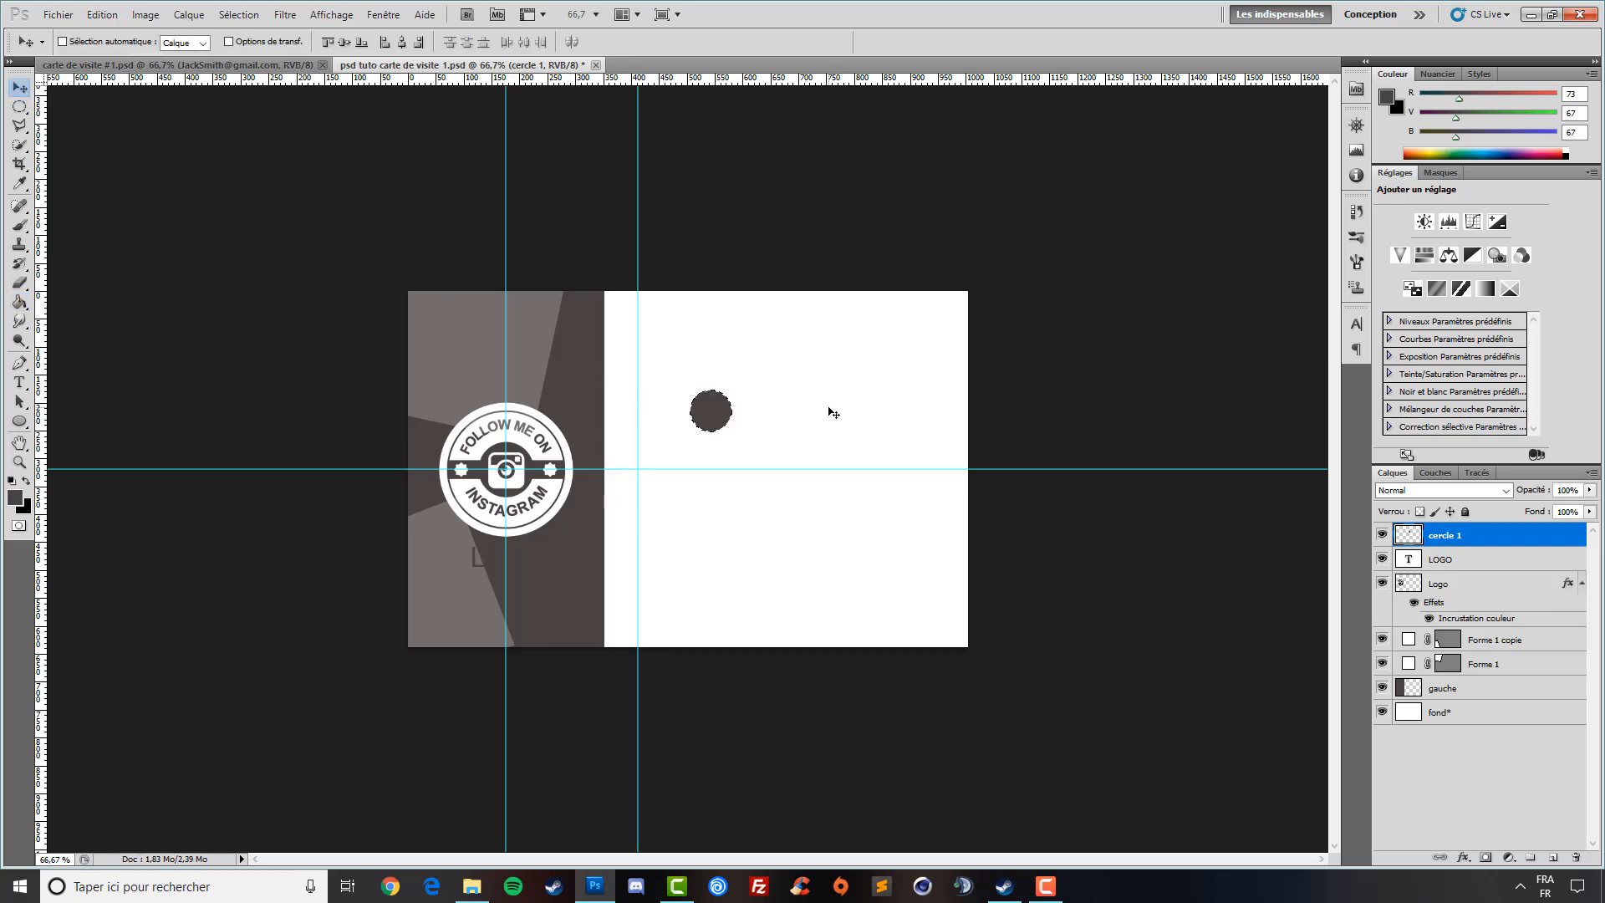
key(ctrl+d)
drag(741, 439, 666, 459)
key(Left)
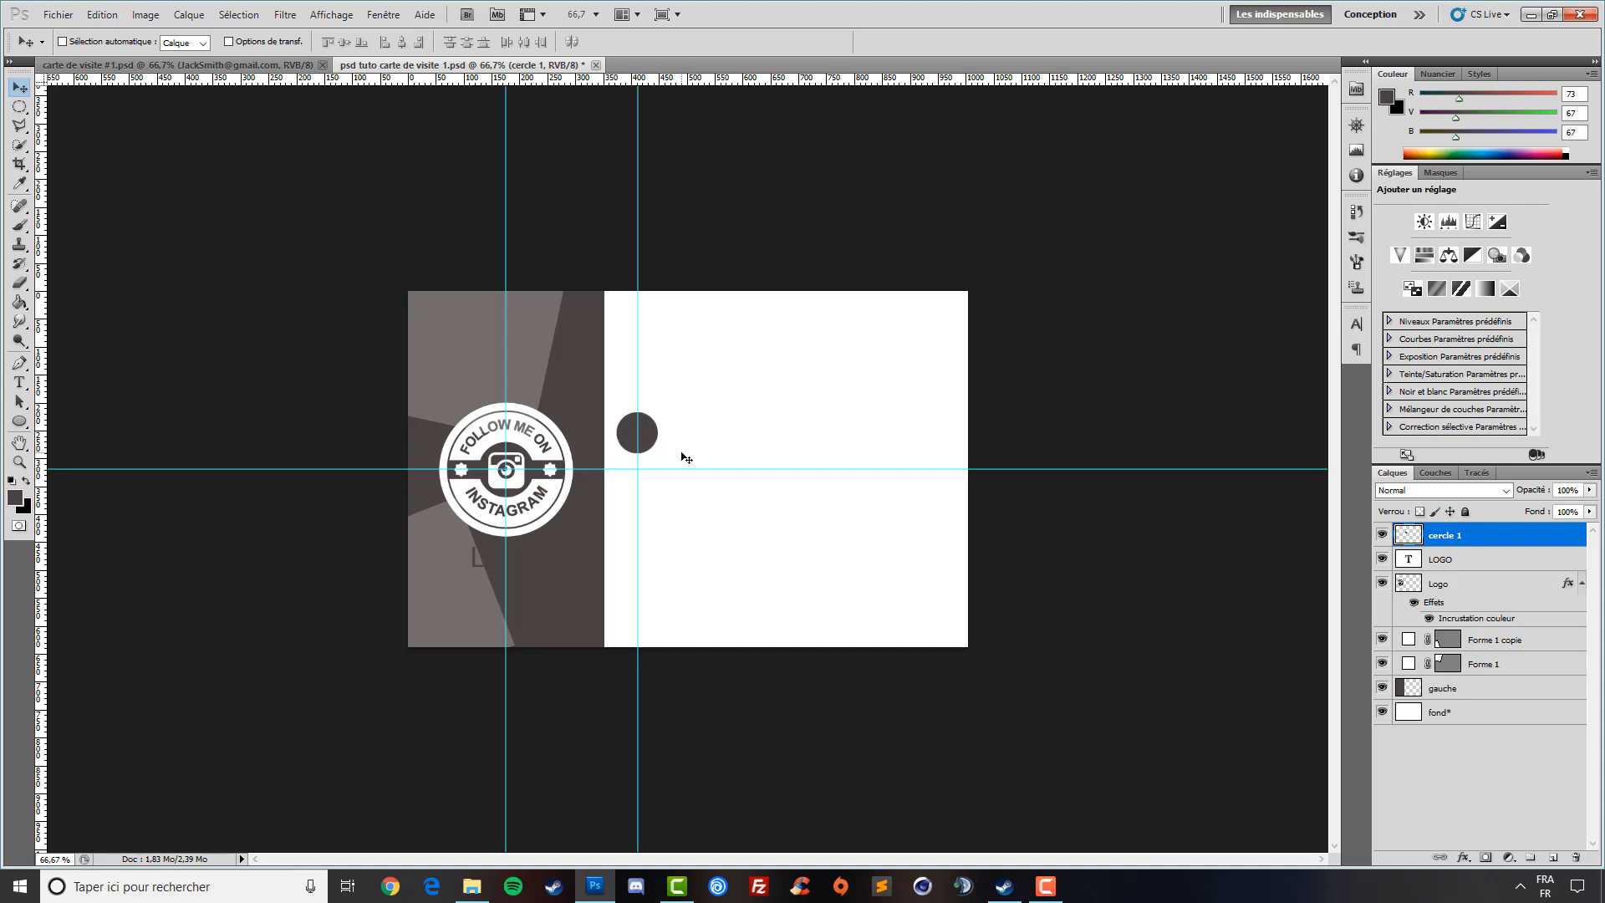
key(Right)
key(Right)
key(Down)
key(Down)
key(Down)
key(Down)
key(Down)
key(Down)
key(Up)
key(Up)
key(Up)
key(shift+Up)
key(shift+Up)
key(shift+Down)
key(Down)
key(Down)
key(Up)
- Duplicate cercle 1 three times, naming the copies cercle 2, cercle 3 and cercle 4
key(ctrl+j)
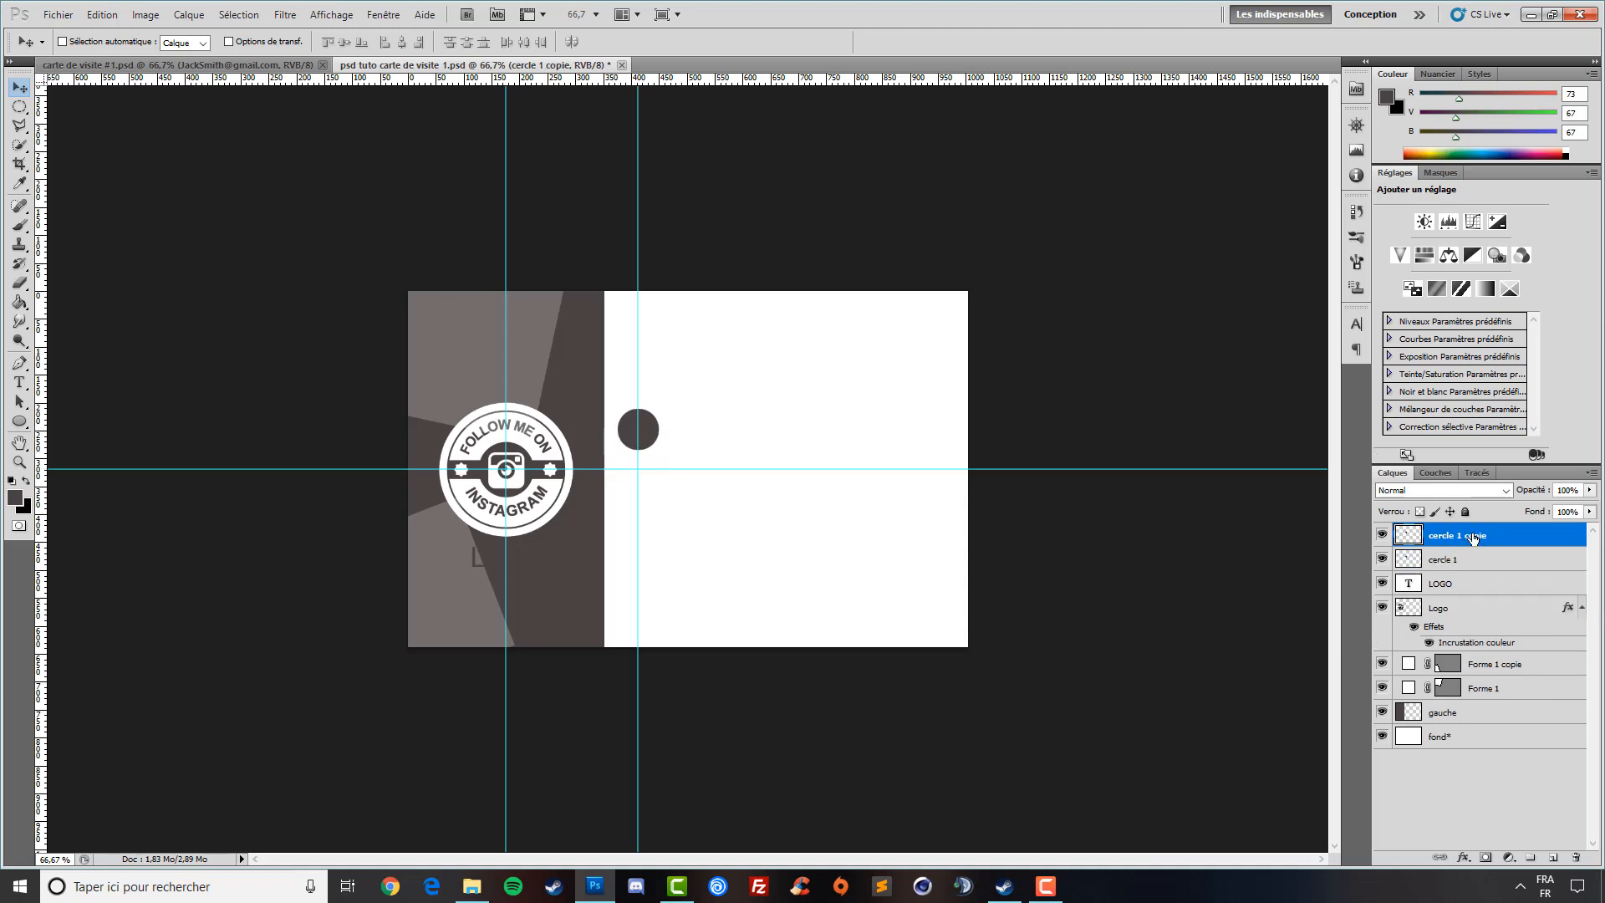
double_click(1473, 537)
key(Right)
key(BackSpace)
key(BackSpace)
text(2)
key(Return)
key(ctrl+j)
double_click(1480, 535)
key(Right)
key(BackSpace)
key(BackSpace)
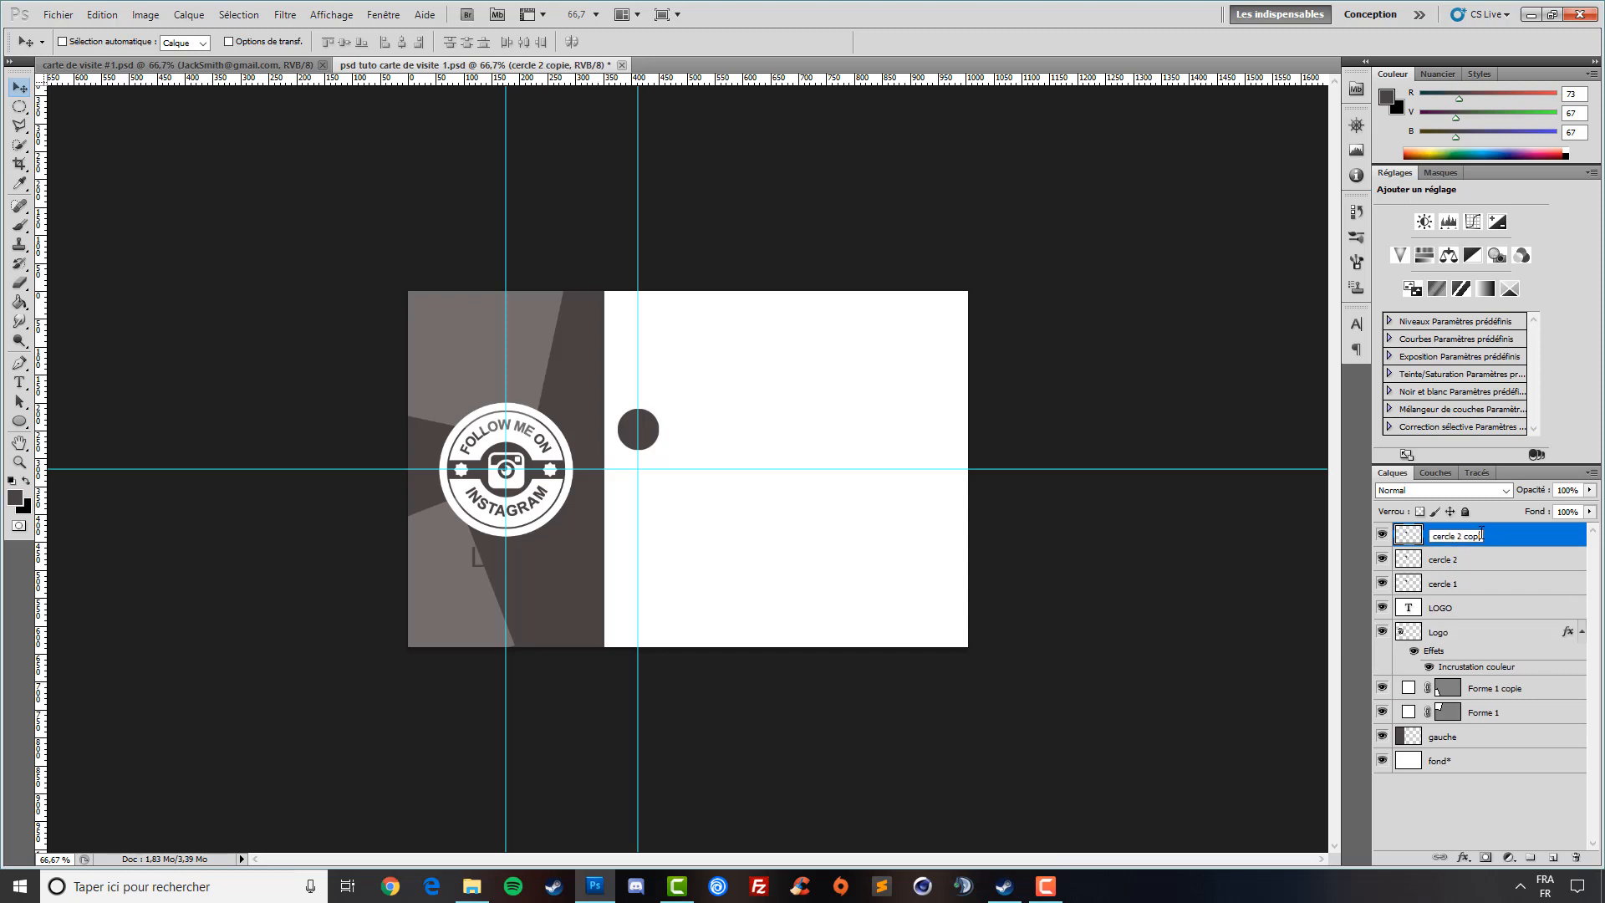
text(3)
key(Return)
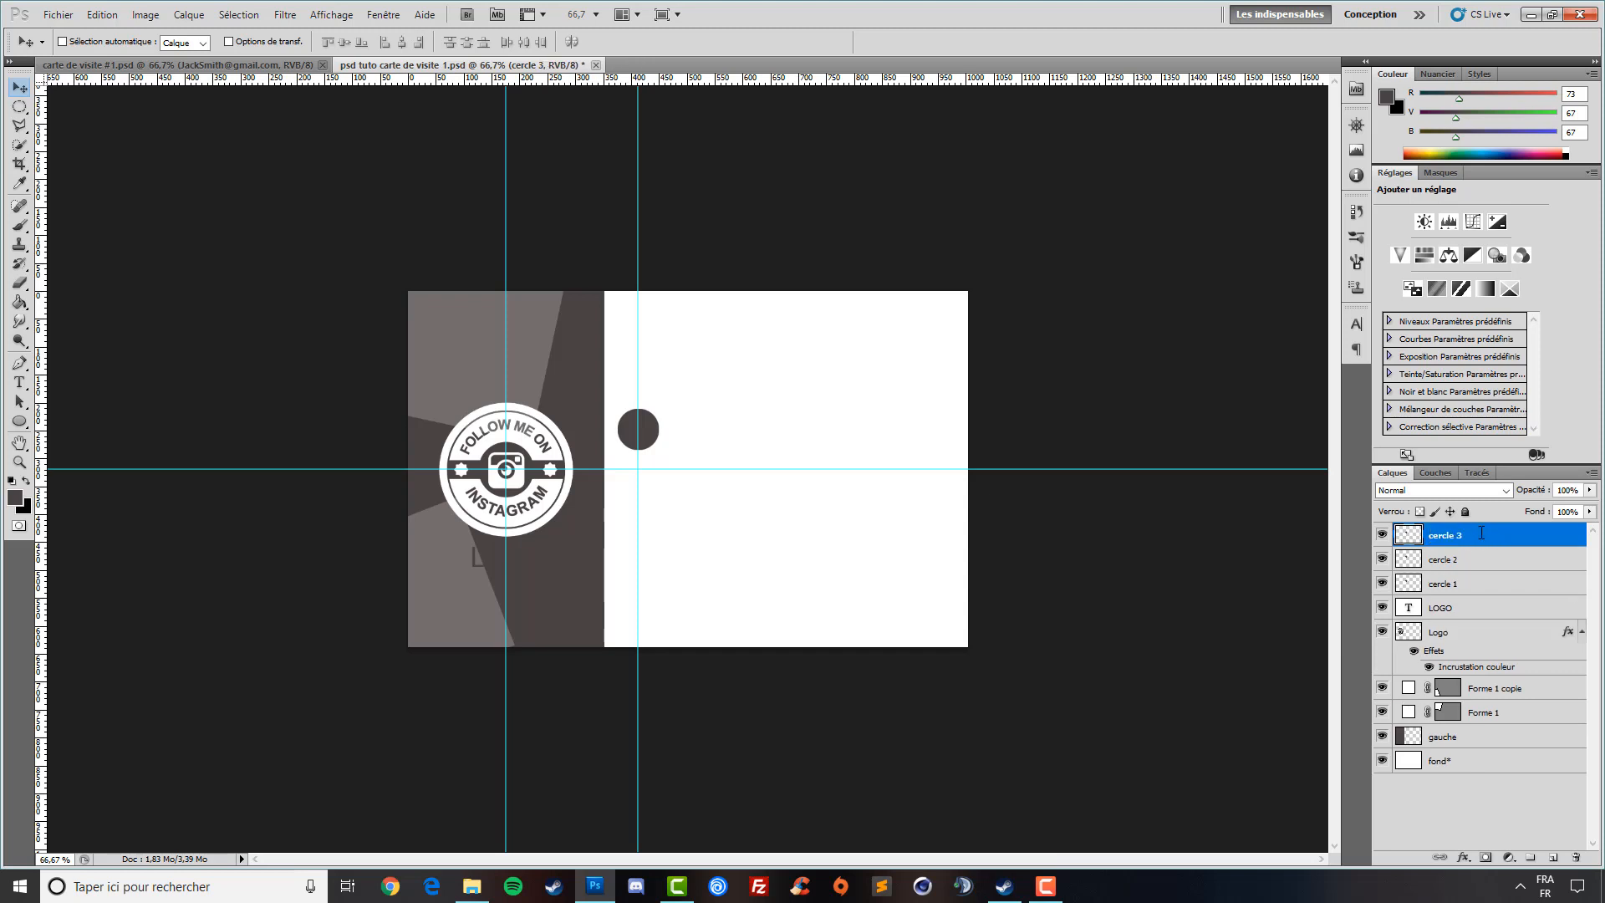
key(ctrl+j)
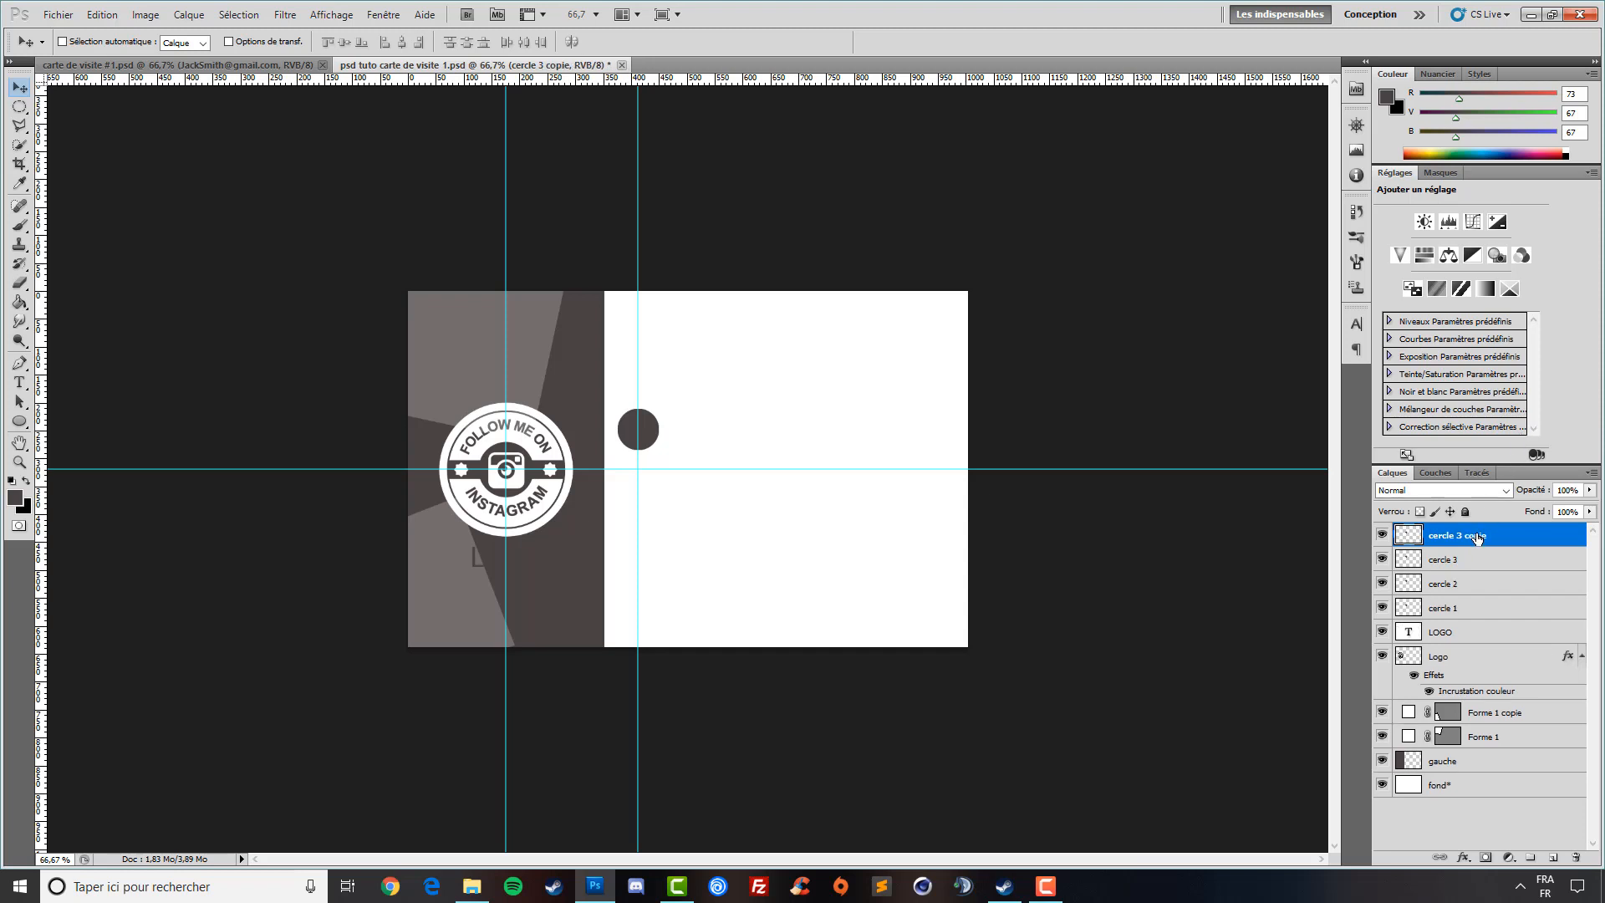
double_click(1486, 539)
key(Right)
key(BackSpace)
key(BackSpace)
text(4)
- Move cercle 2 up above the first circle on the guide
click(1490, 560)
click(1472, 585)
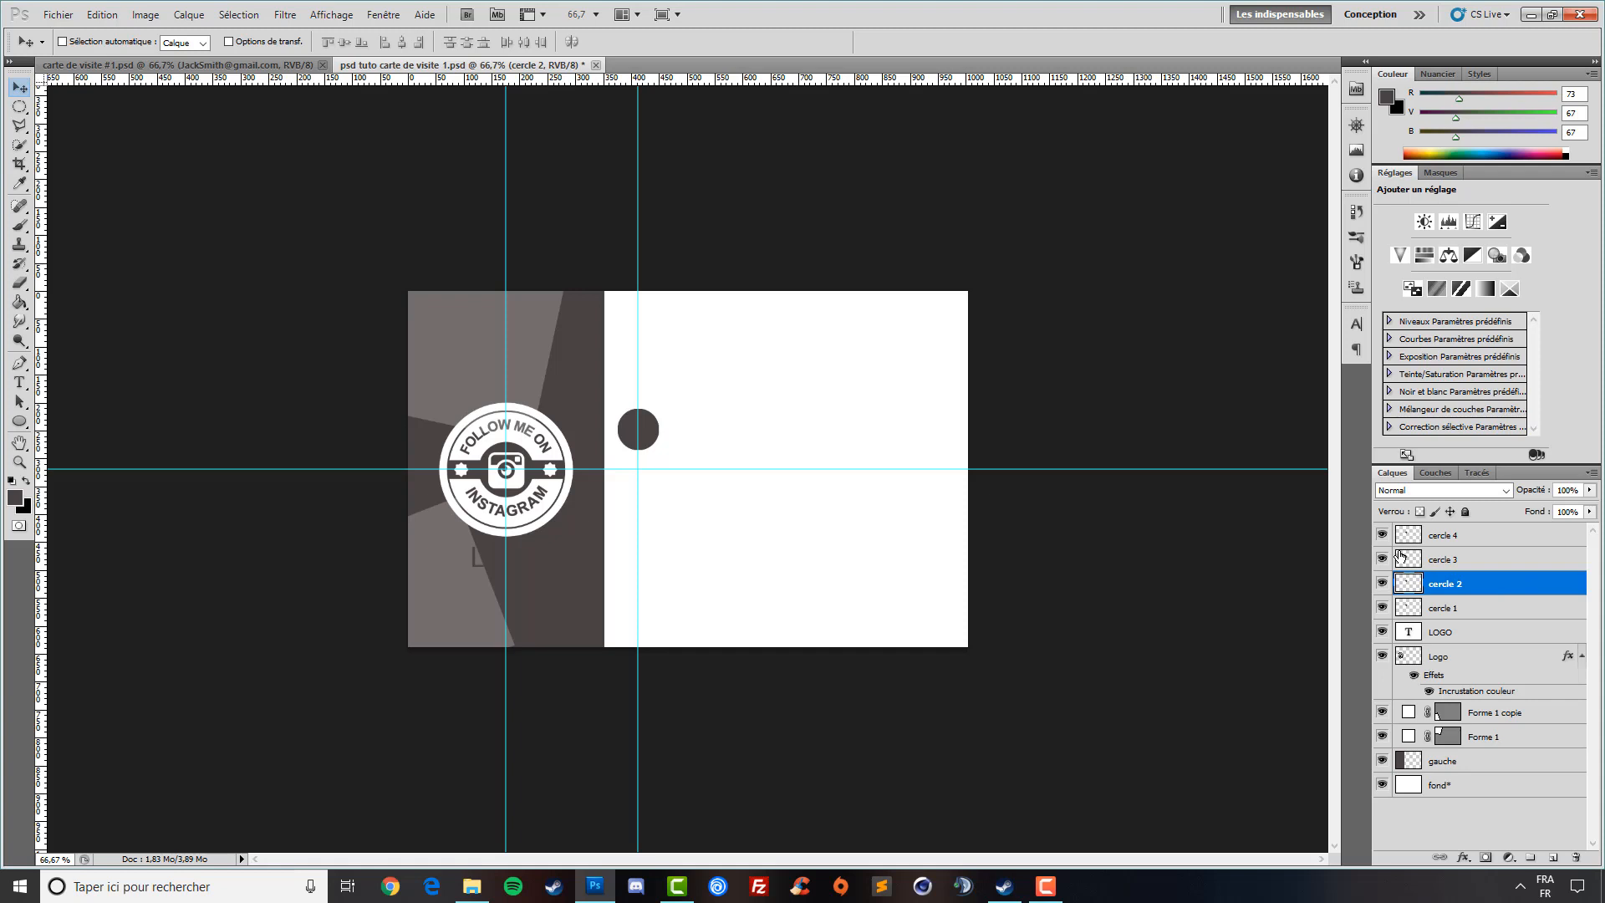
key(shift+Up)
key(shift+Up)
key(shift+Up)
key(shift+Up)
key(shift+Up)
key(shift+Up)
key(shift+Up)
key(shift+Up)
key(shift+Up)
key(shift+Up)
key(shift+Up)
key(shift+Up)
key(shift+Up)
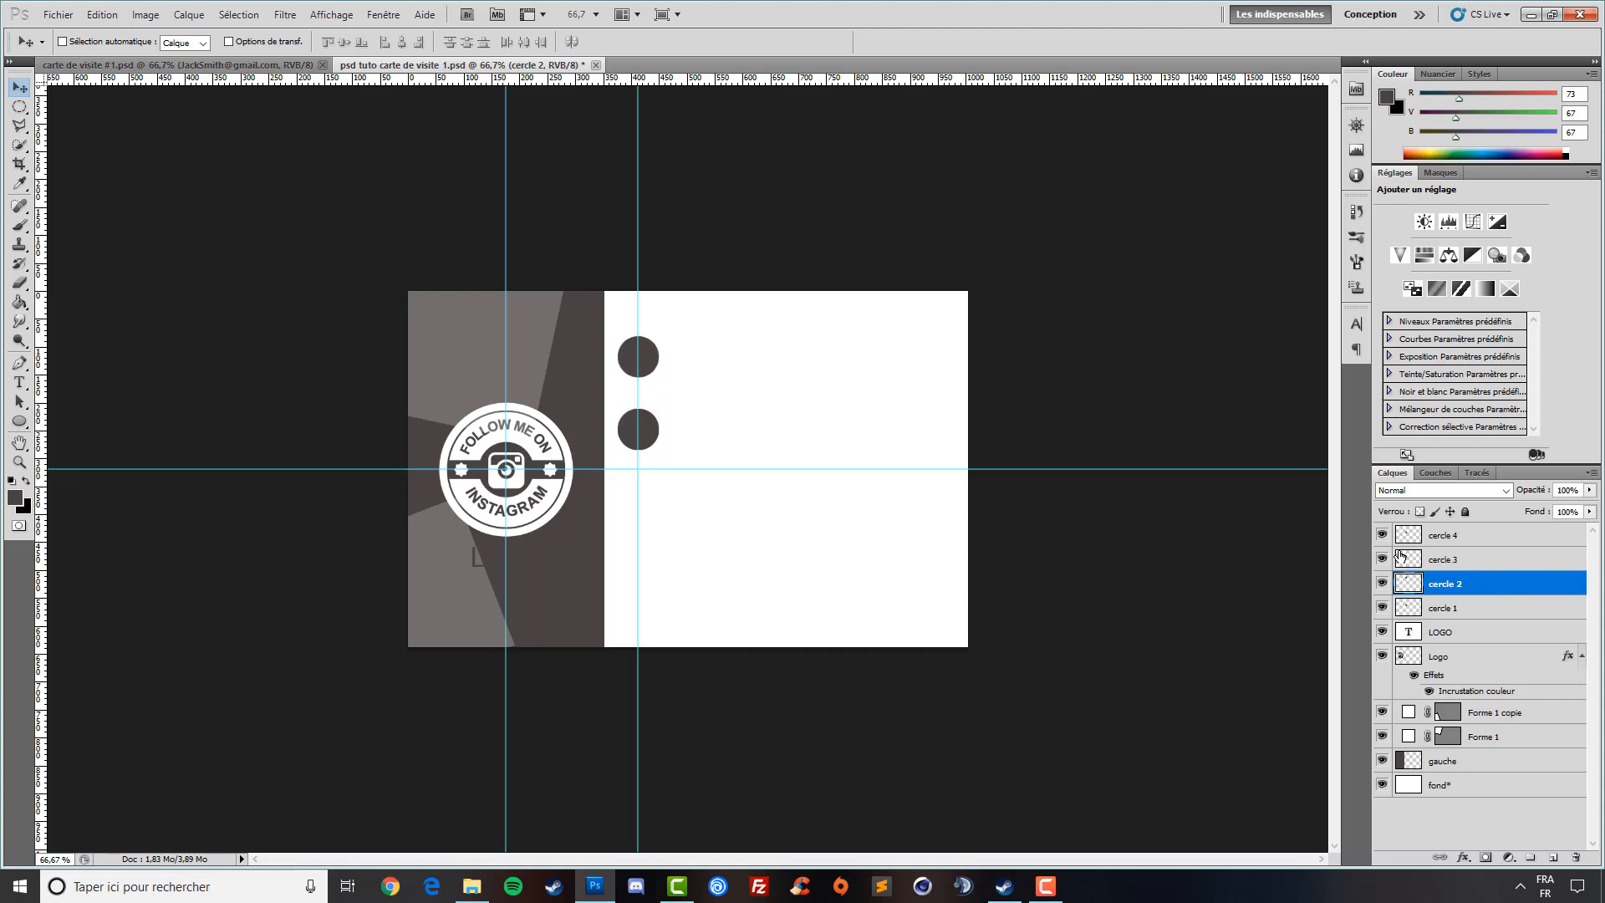
key(shift+Up)
key(shift+Up)
key(shift+Down)
key(shift+Down)
key(shift+Up)
key(shift+Down)
key(shift+Up)
key(shift+Down)
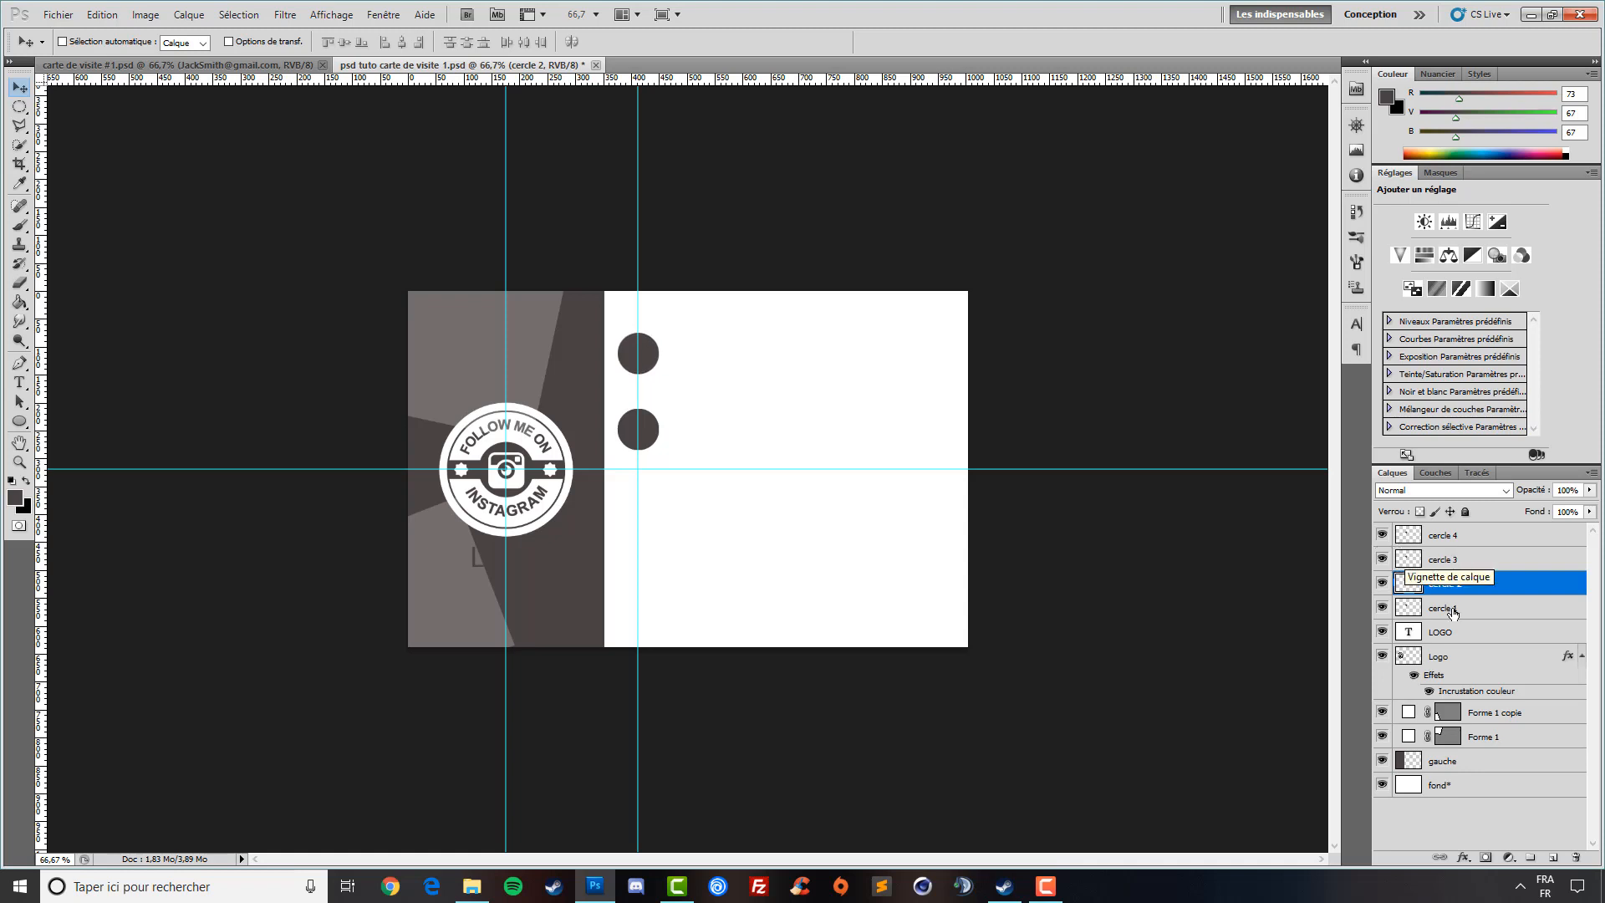
- Move cercle 3 down below the first circle
click(1541, 560)
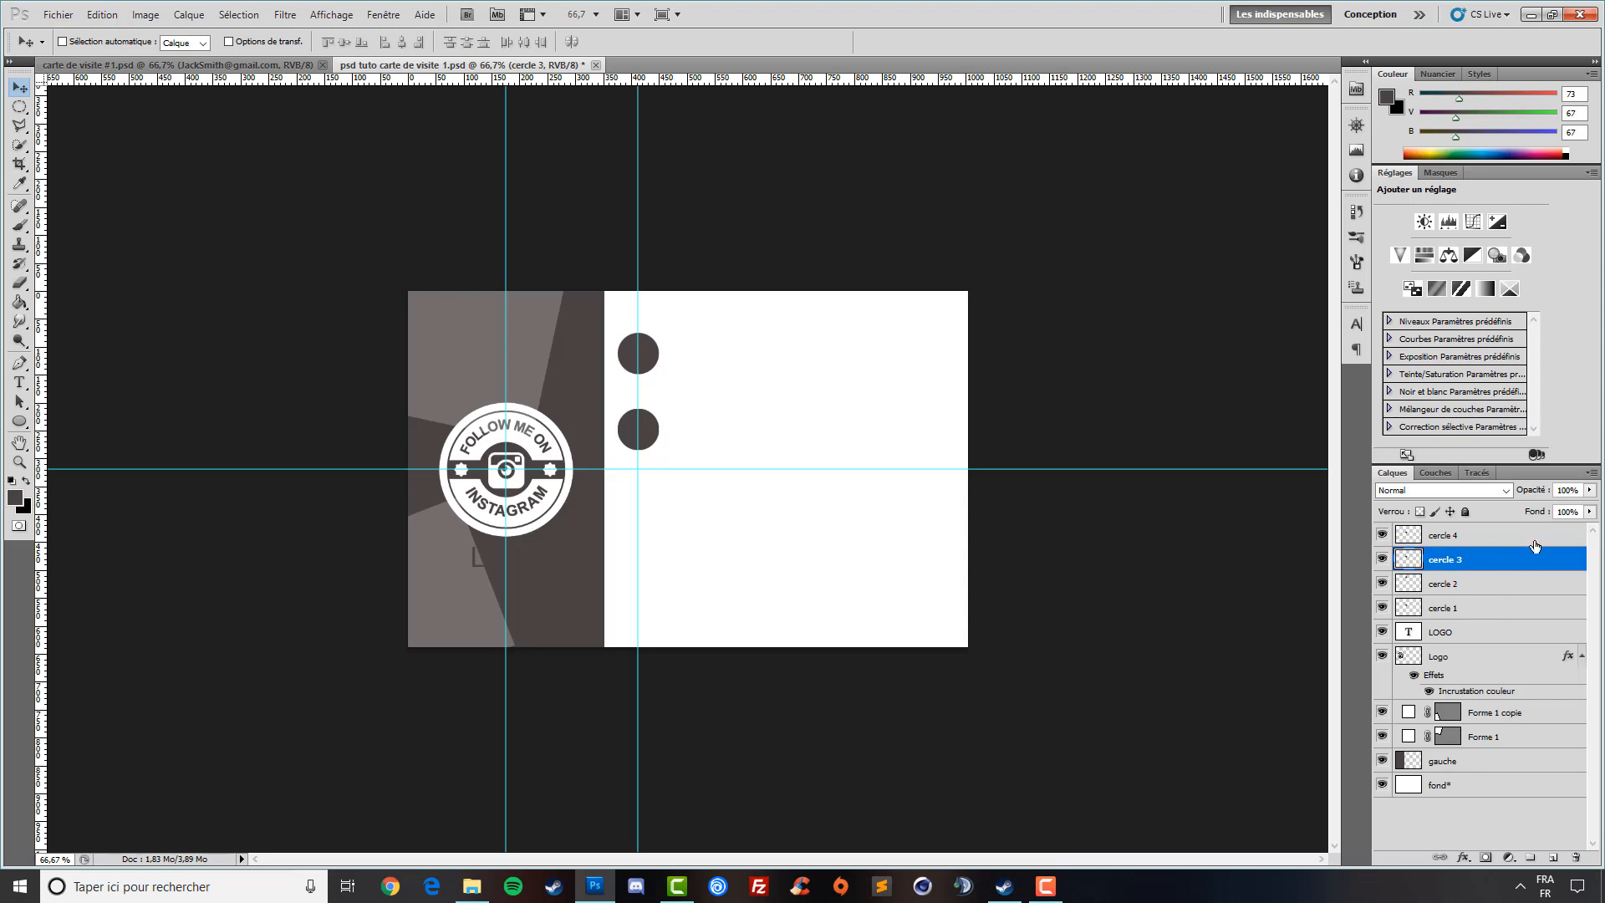
key(shift+Down)
key(shift+Down)
key(shift+Down)
key(shift+Down)
key(shift+Down)
key(shift+Down)
key(shift+Down)
key(shift+Down)
key(shift+Down)
key(shift+Down)
key(shift+Down)
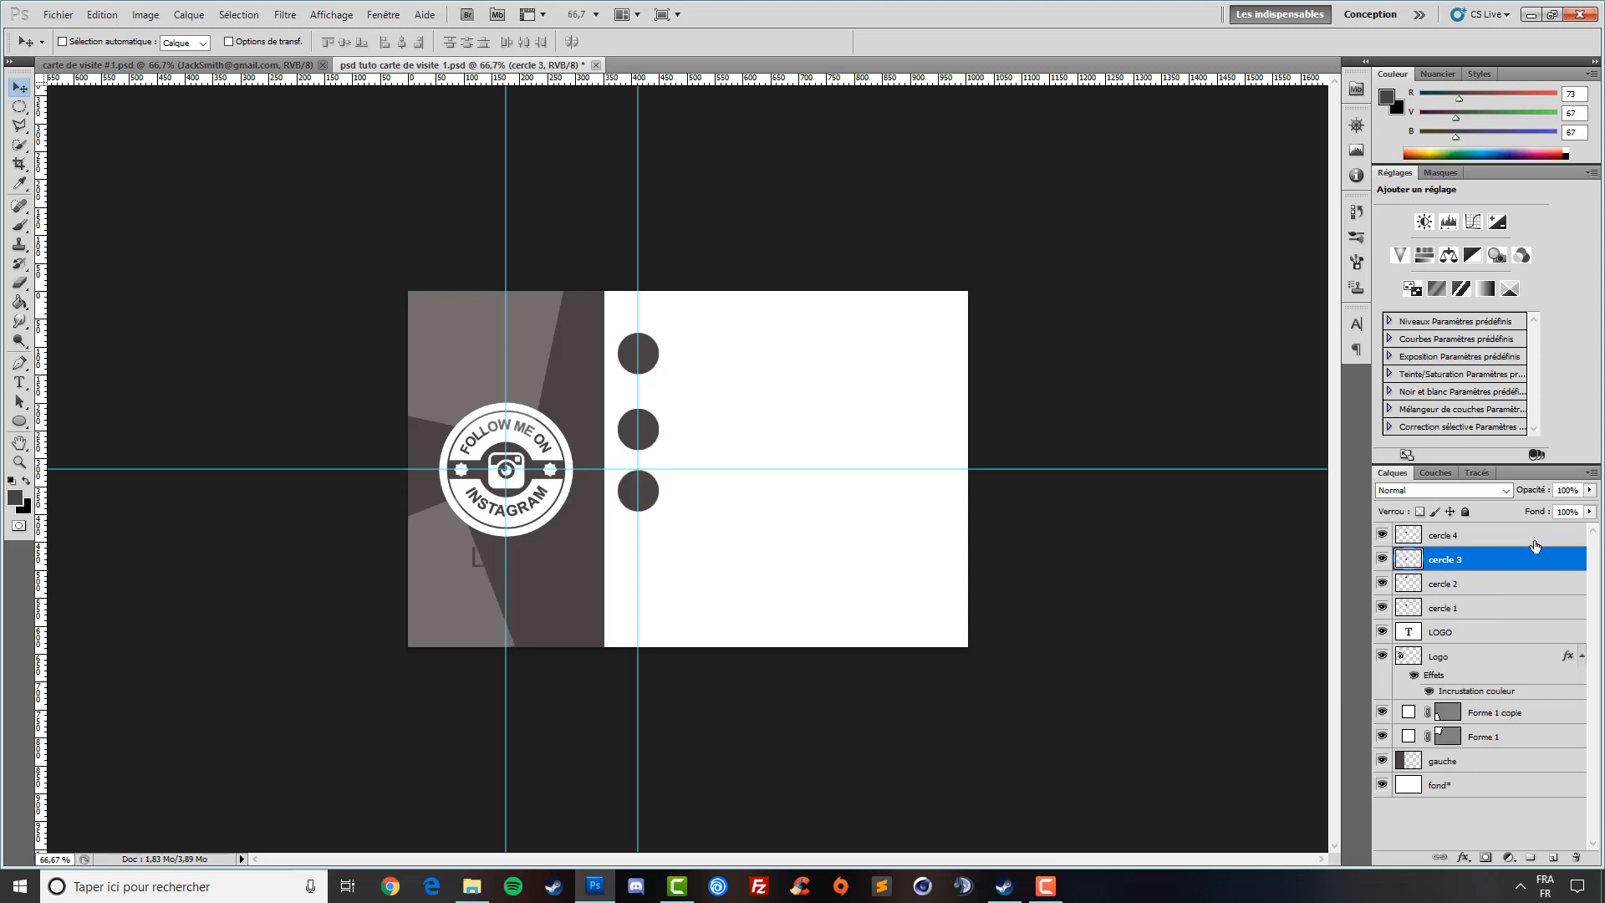
key(shift+Down)
key(shift+Down)
key(shift+Down)
key(shift+Down)
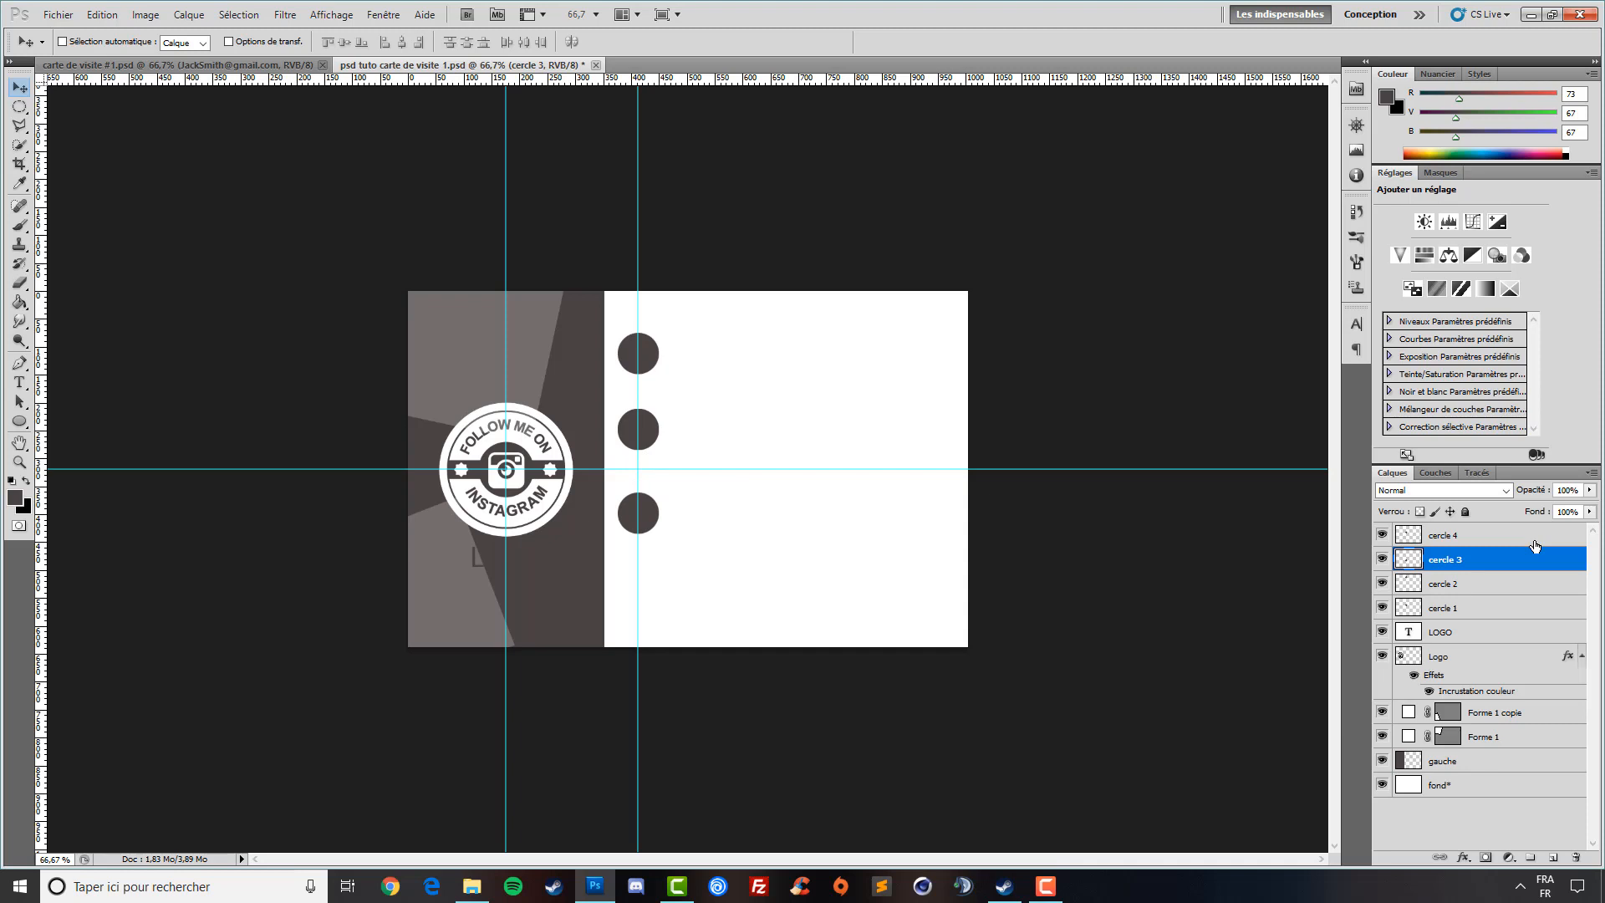
key(Up)
key(Up)
key(Up)
- Move cercle 4 to the bottom of the column and save the card
click(1479, 543)
key(shift+Down)
key(shift+Down)
key(shift+Down)
key(shift+Down)
key(shift+Down)
key(shift+Down)
key(shift+Down)
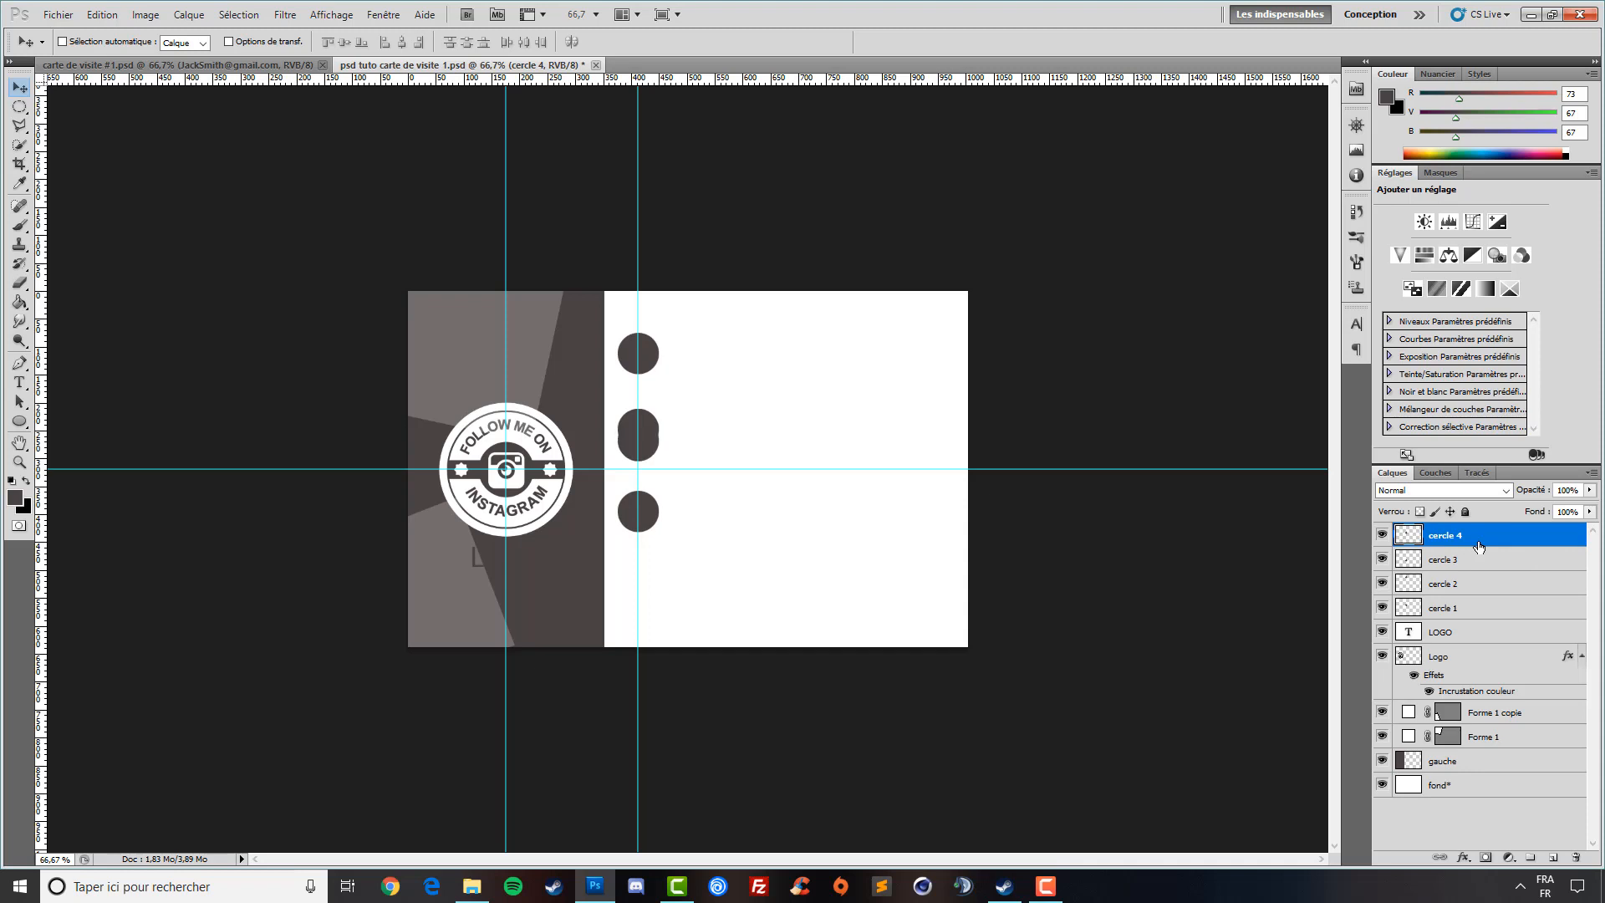
key(shift+Down)
key(shift+Down)
key(shift+Down)
key(shift+Down)
key(shift+Down)
key(shift+Down)
key(shift+Down)
key(shift+Down)
key(shift+Down)
key(shift+Down)
key(shift+Down)
key(shift+Down)
key(shift+Down)
key(shift+Down)
key(shift+Down)
key(shift+Down)
key(shift+Down)
key(shift+Down)
key(shift+Down)
key(shift+Down)
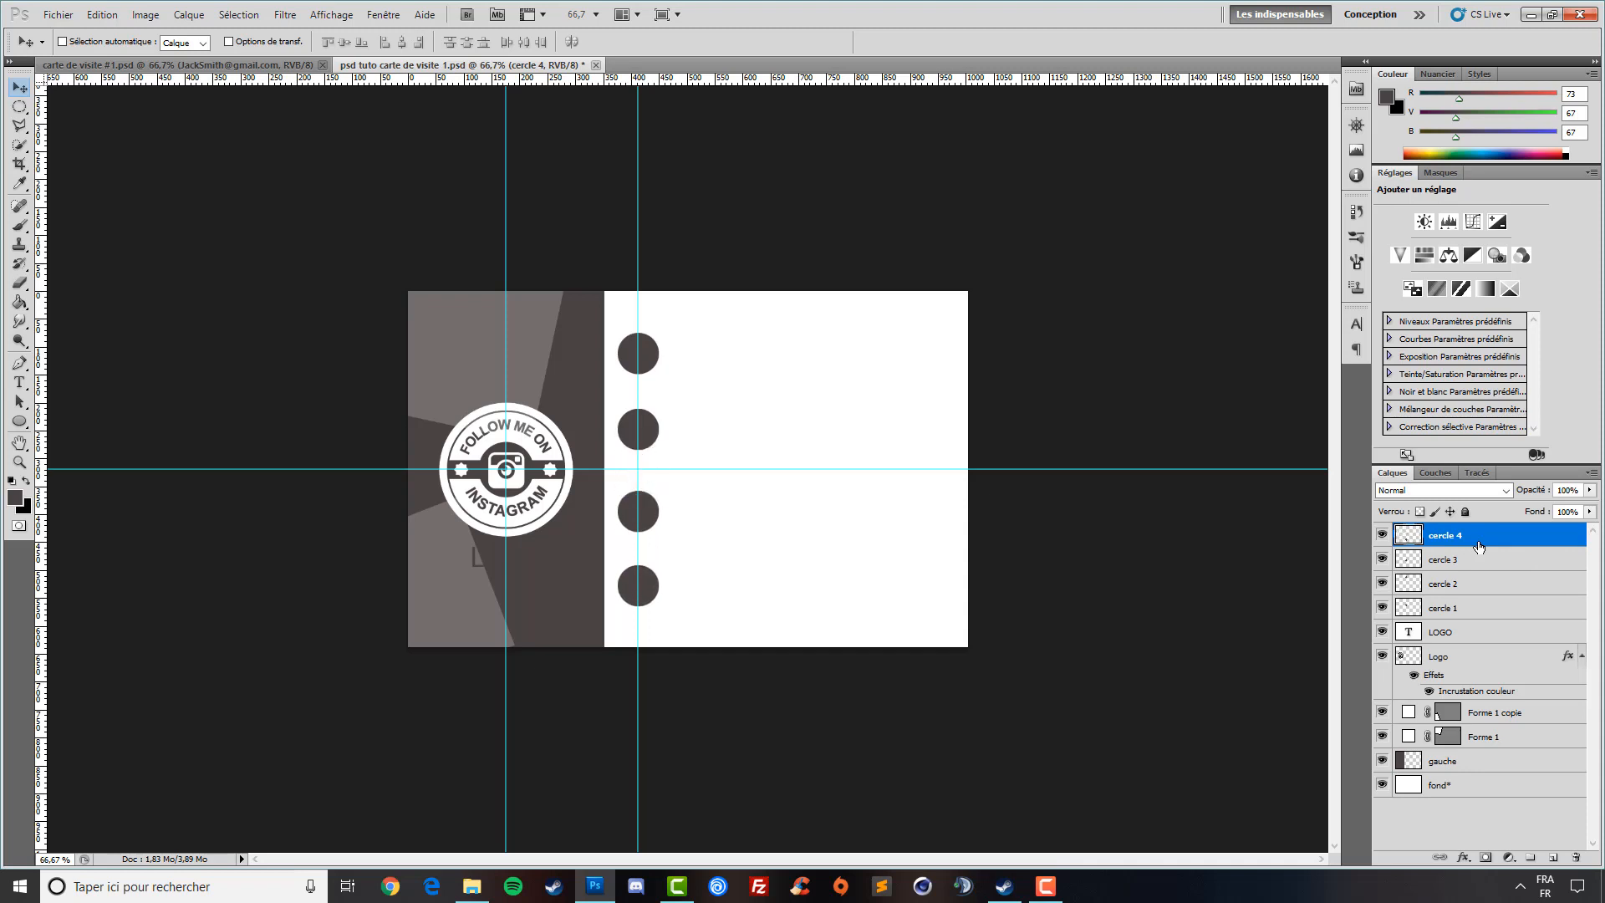
key(shift+Up)
key(shift+Down)
key(ctrl+s)
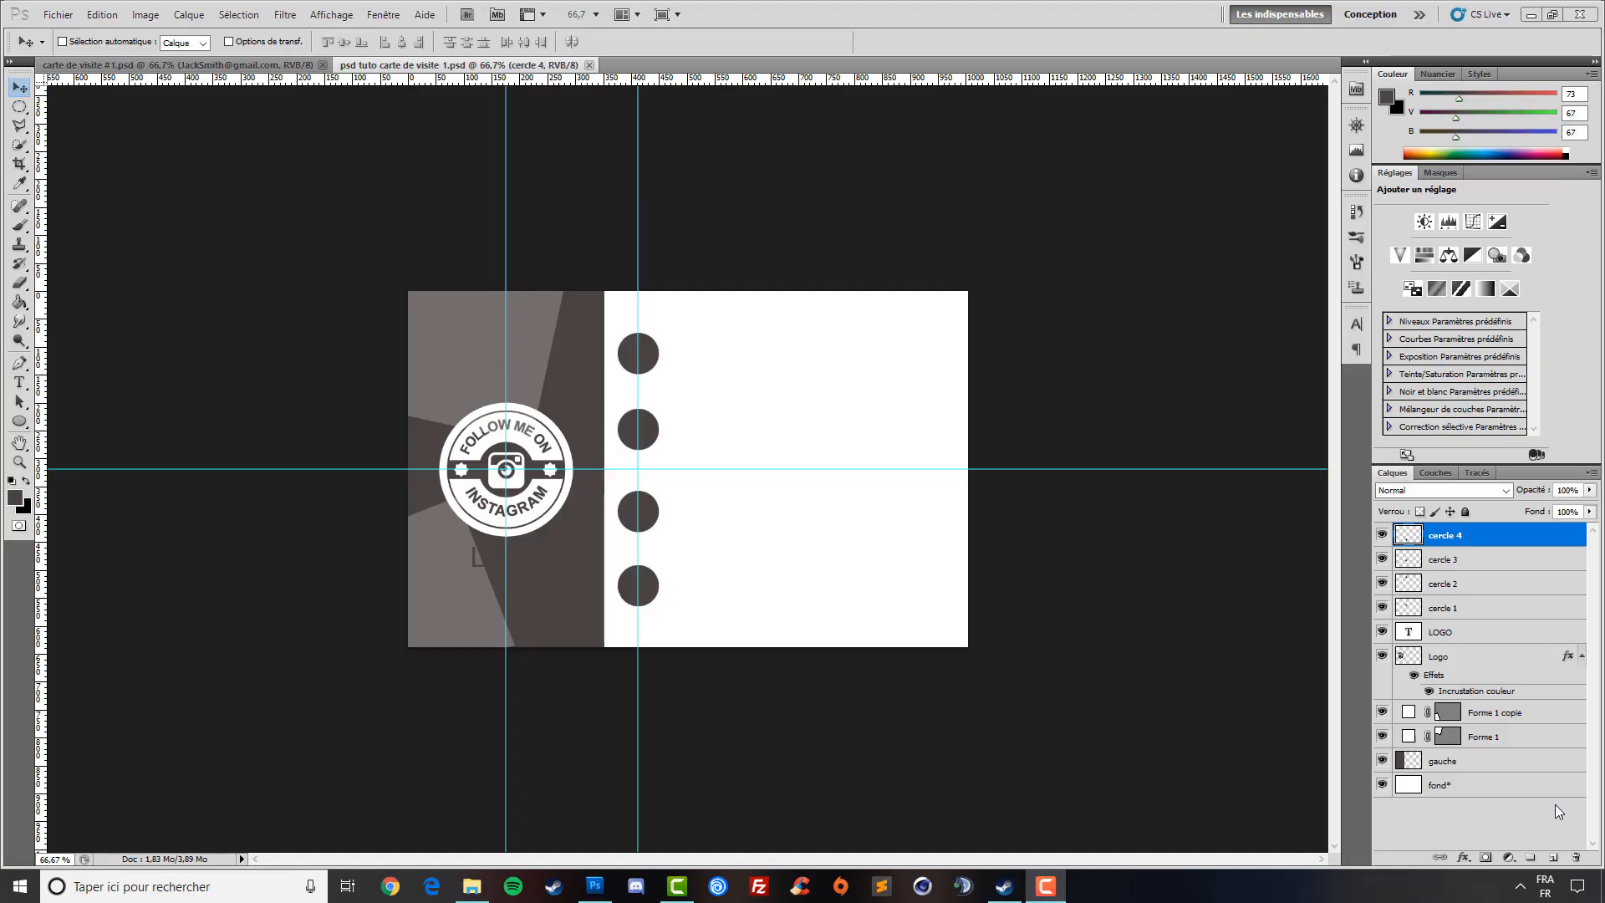
- Open businessman.png and resize the image to 45 px wide
click(57, 15)
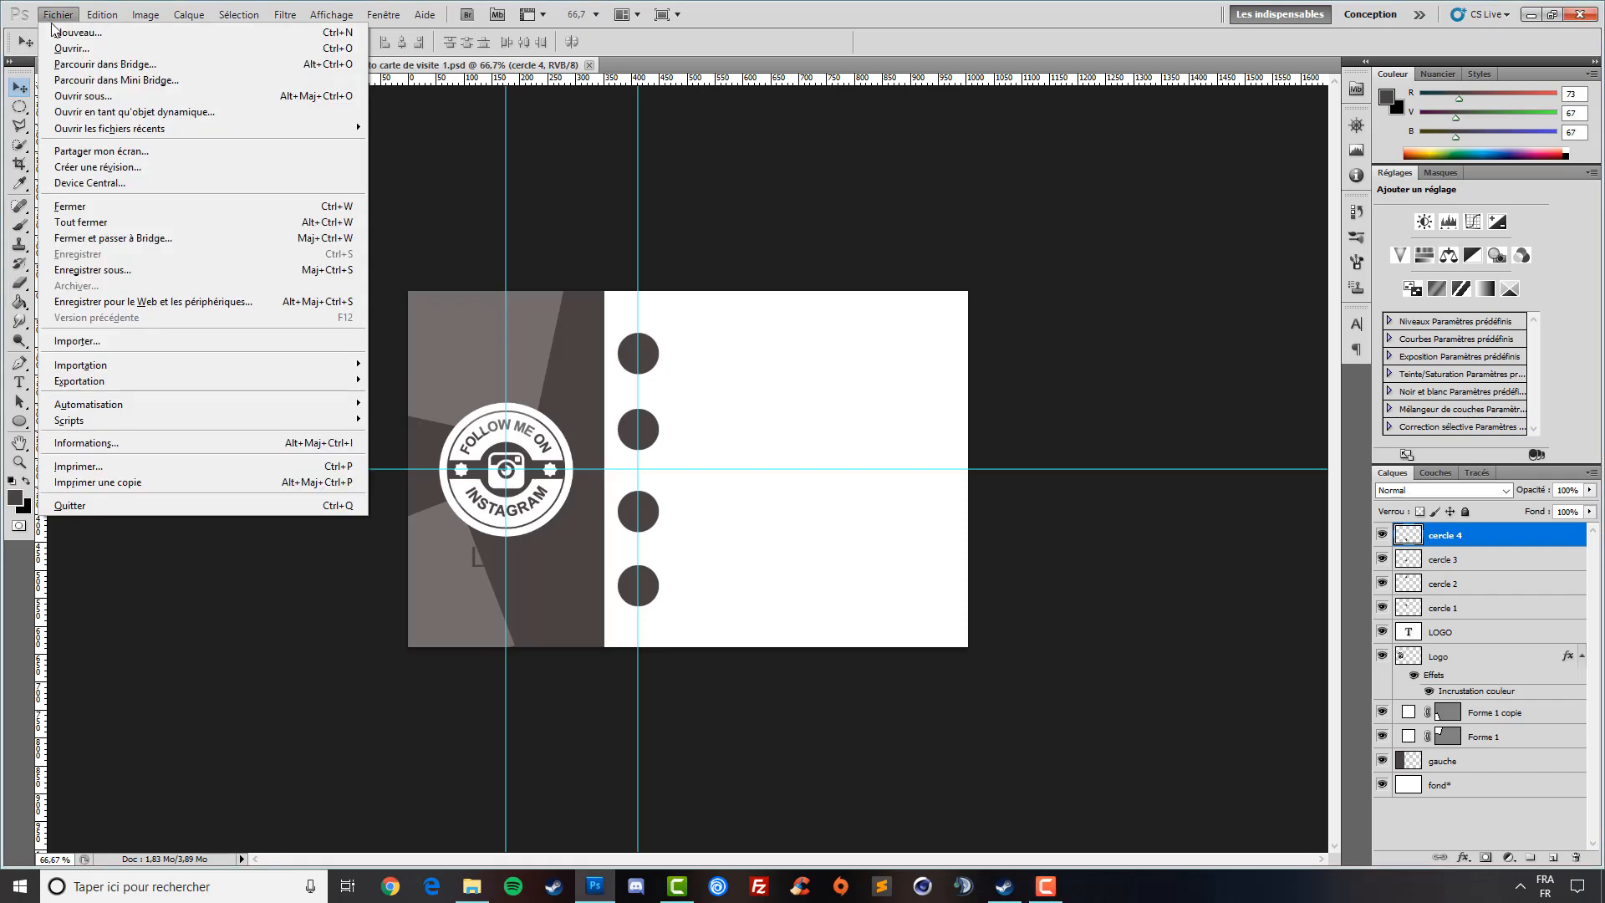
click(67, 47)
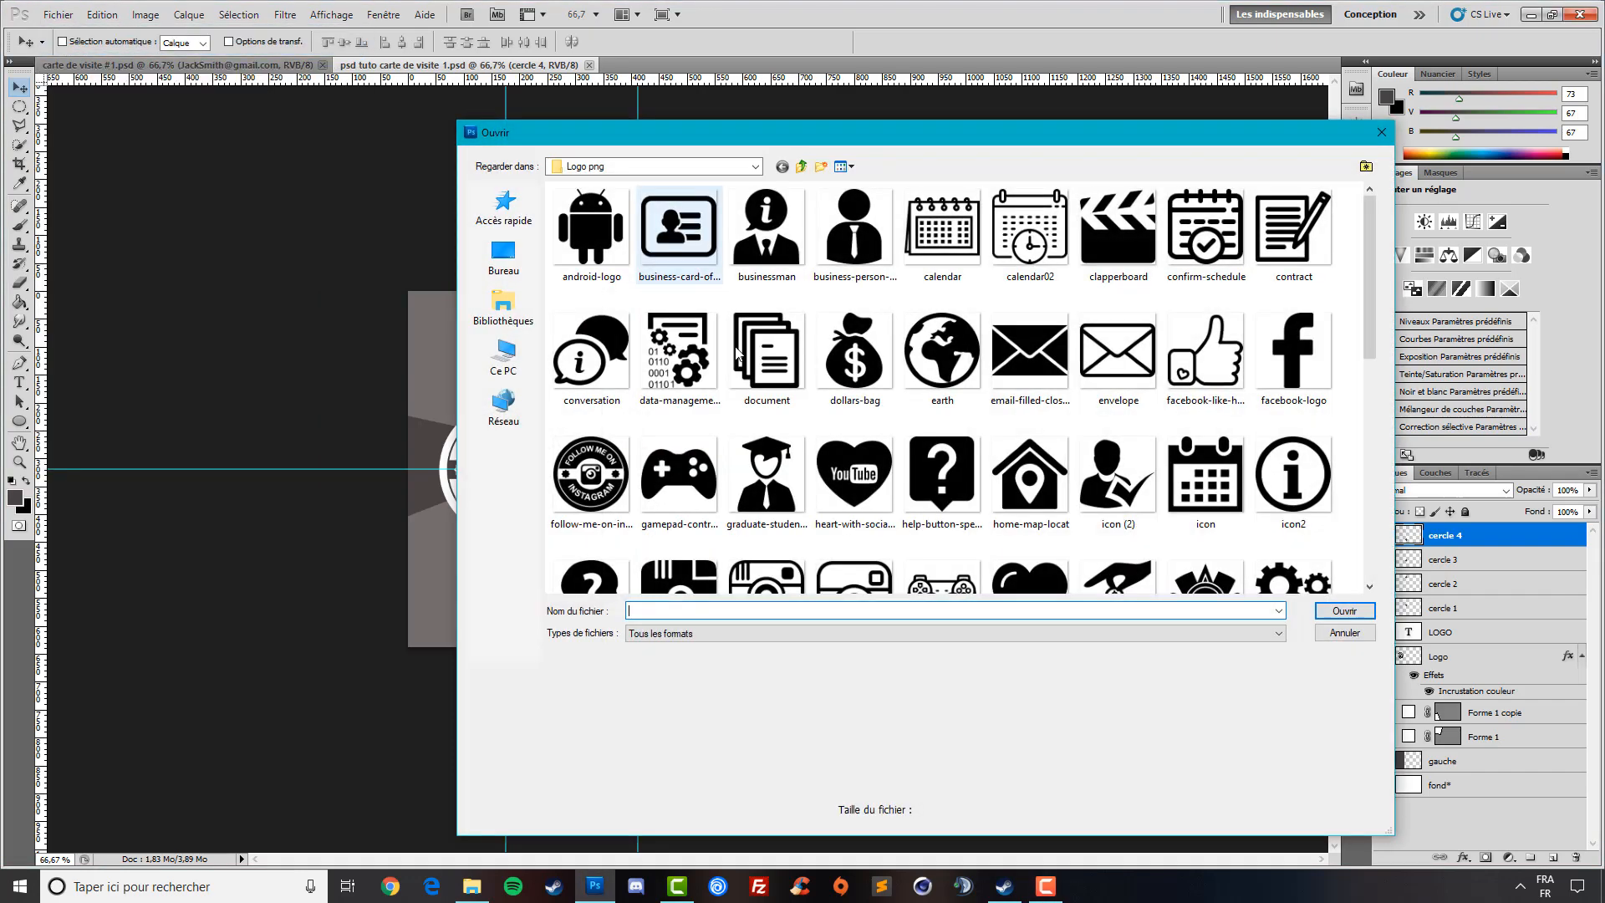
click(774, 239)
double_click(775, 239)
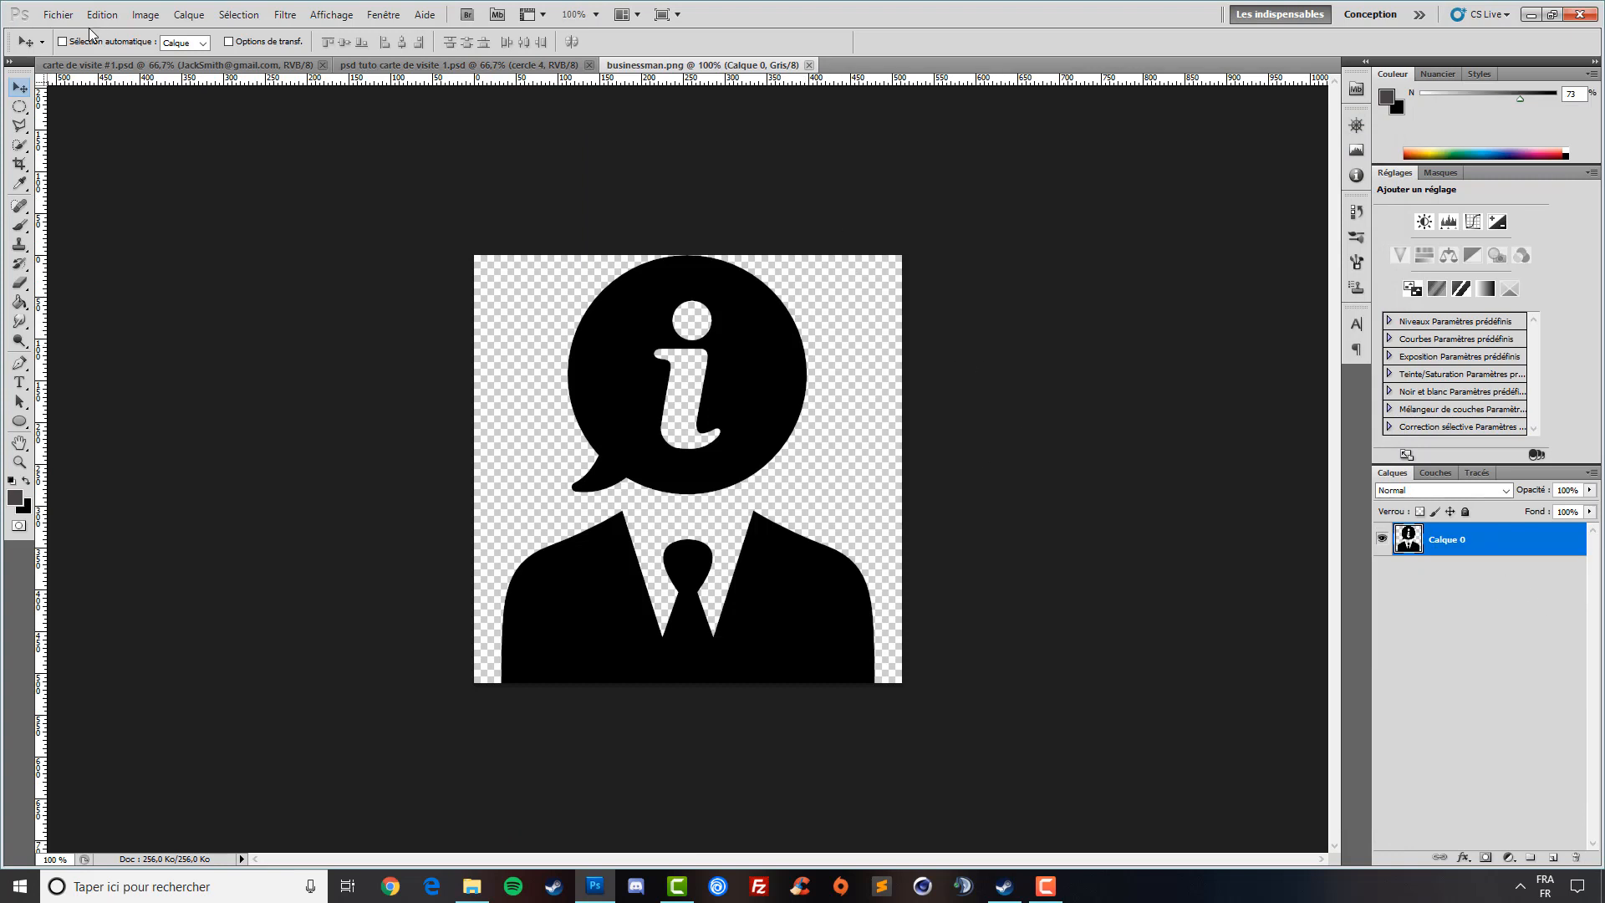
click(145, 15)
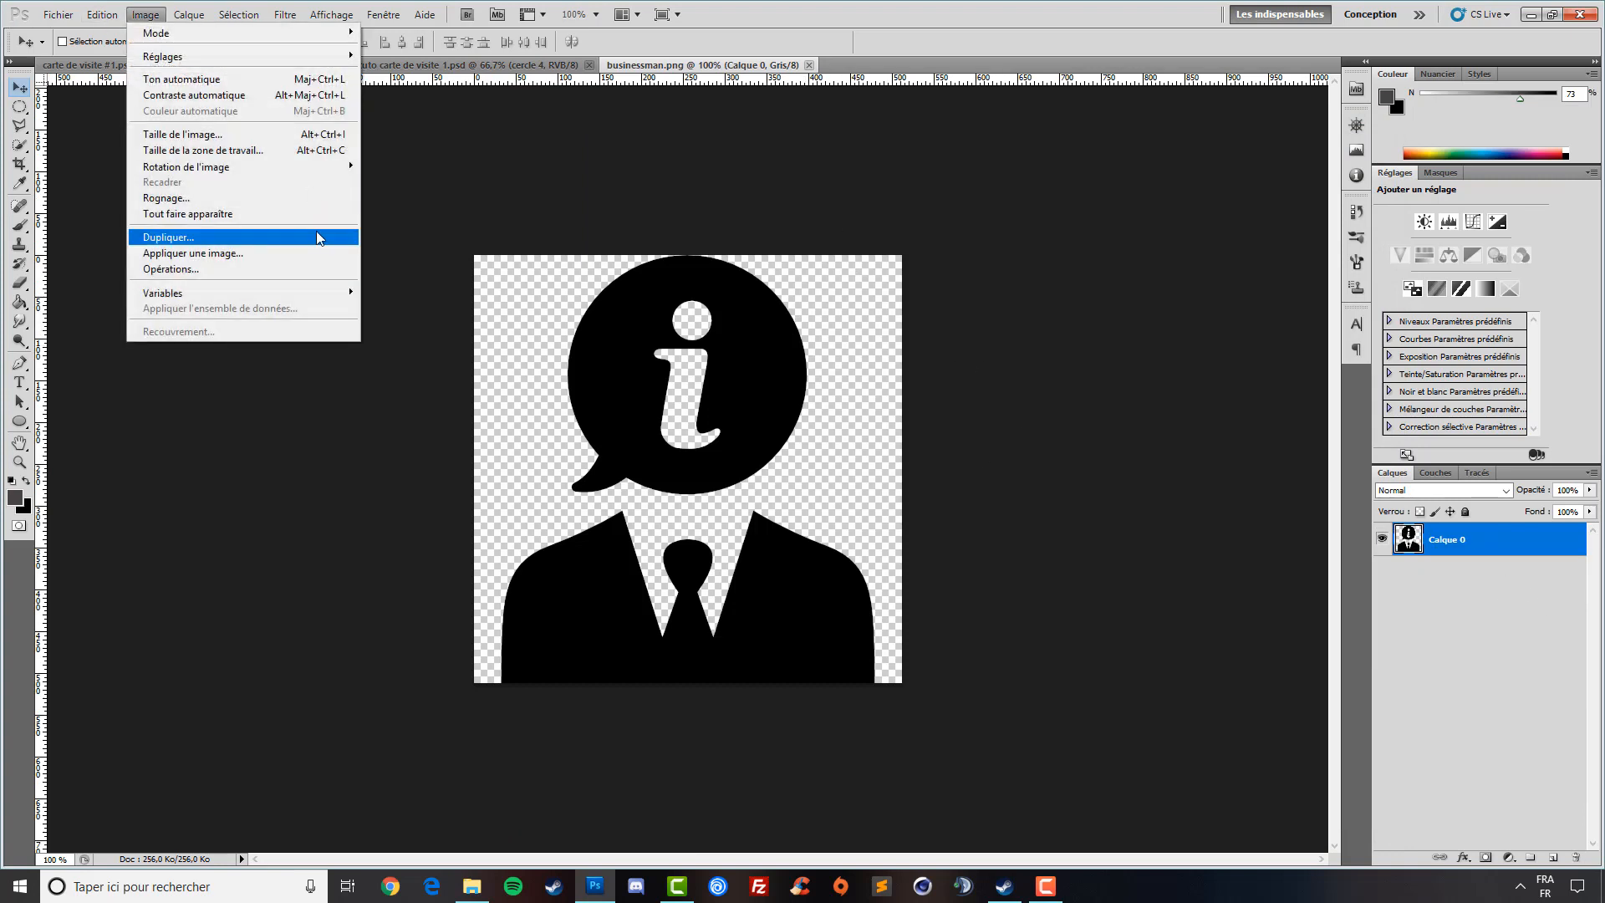
click(259, 141)
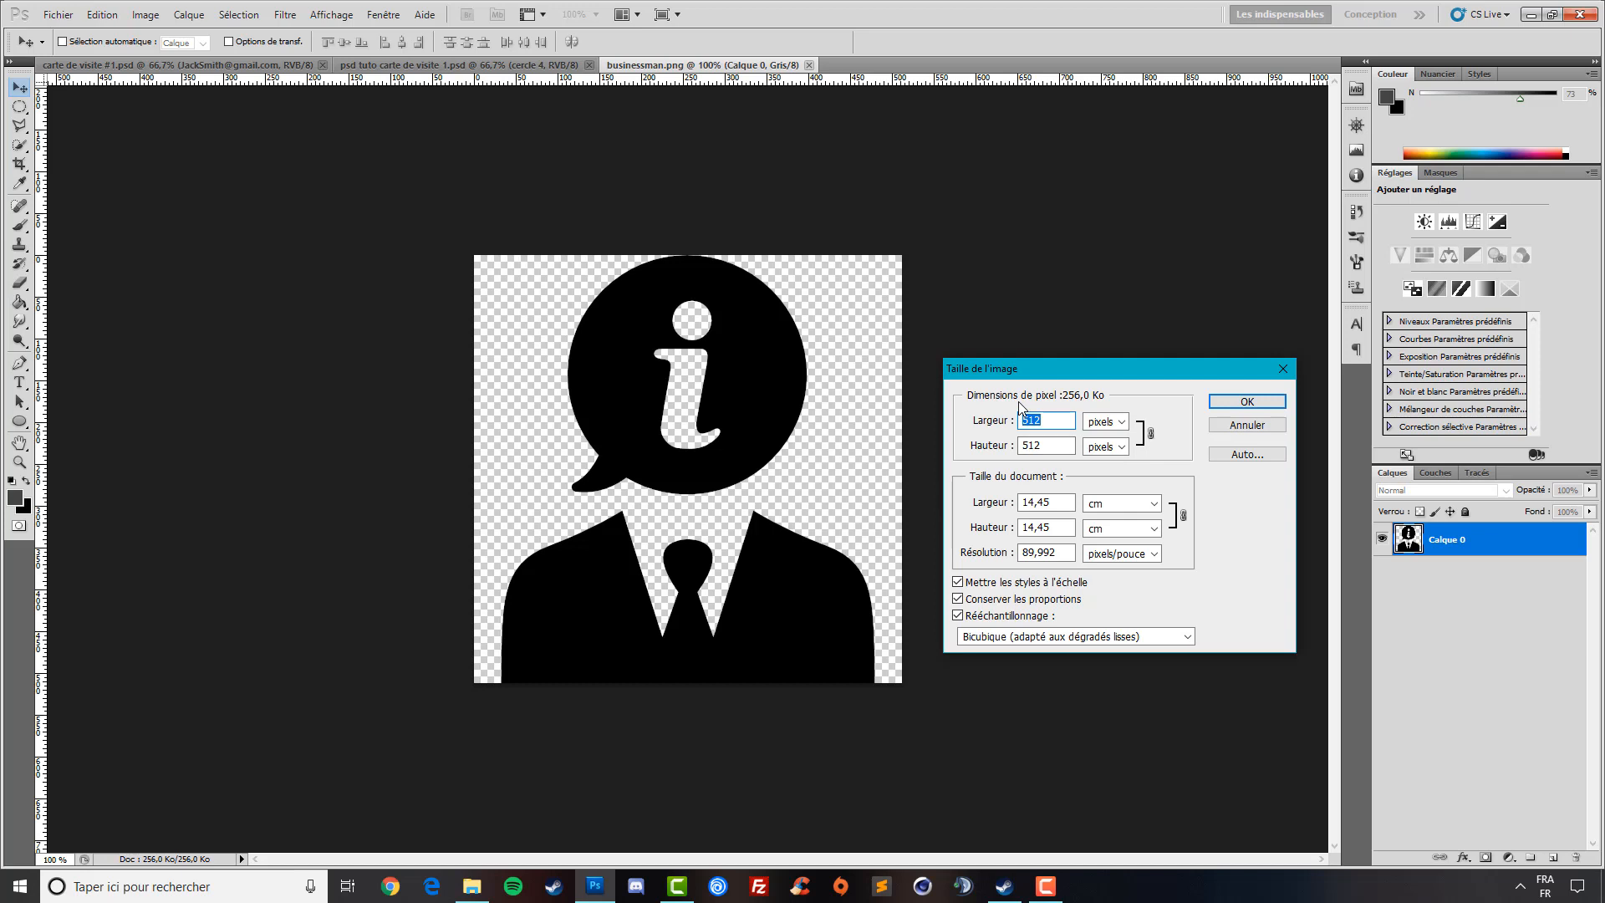
text(45)
key(Return)
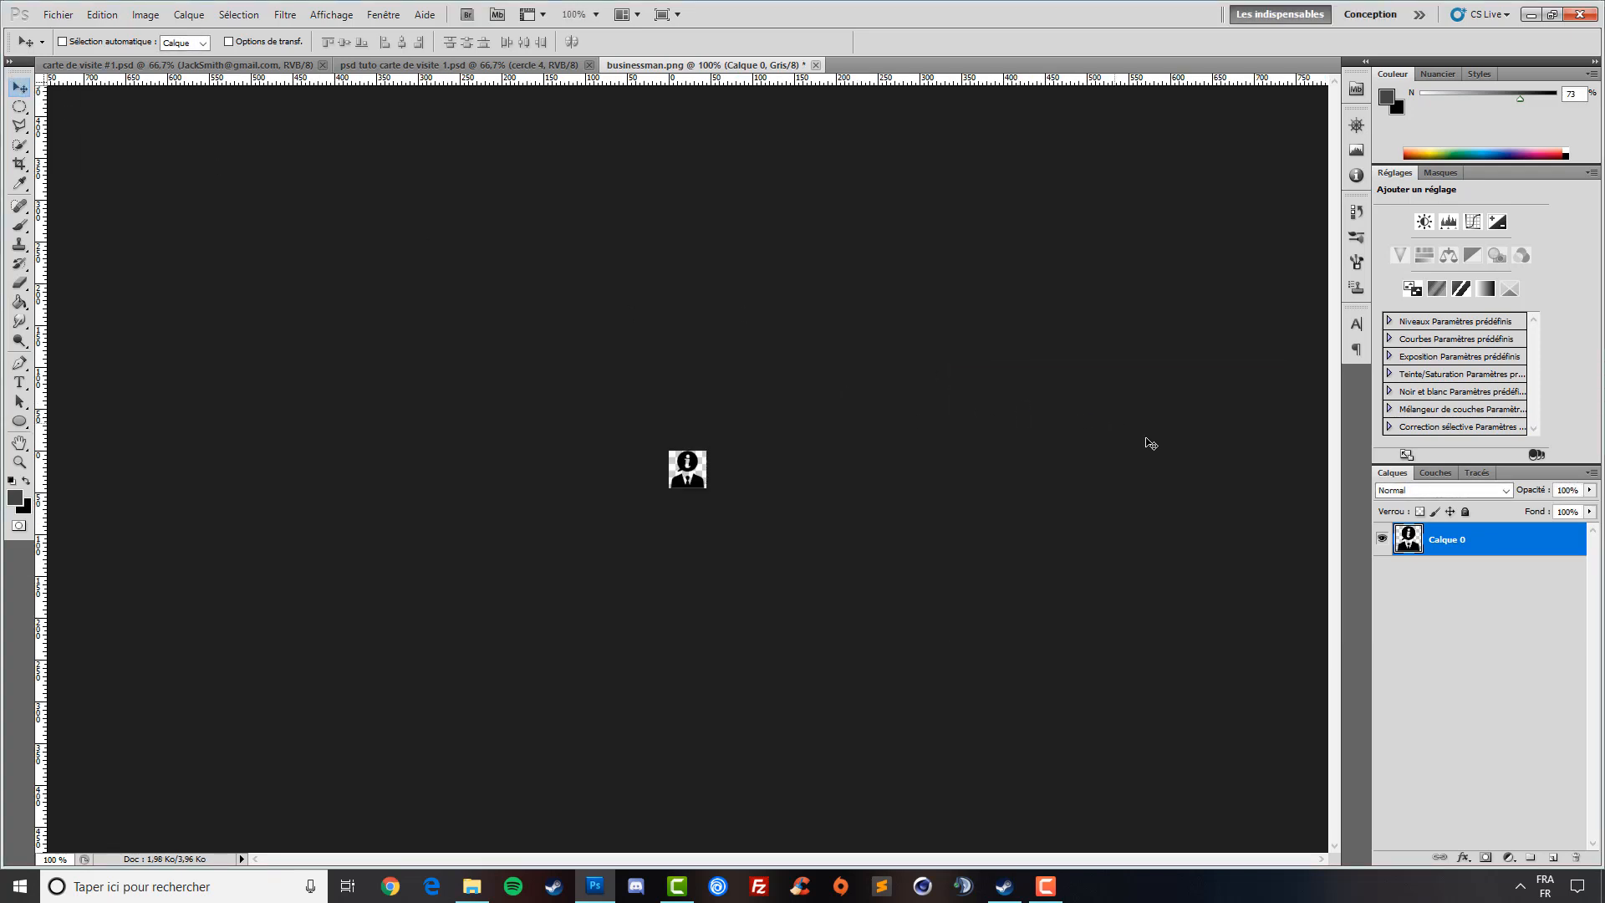
- Cut the businessman icon's pixels and paste them into the business card
ctrl+click(1410, 547)
key(ctrl+x)
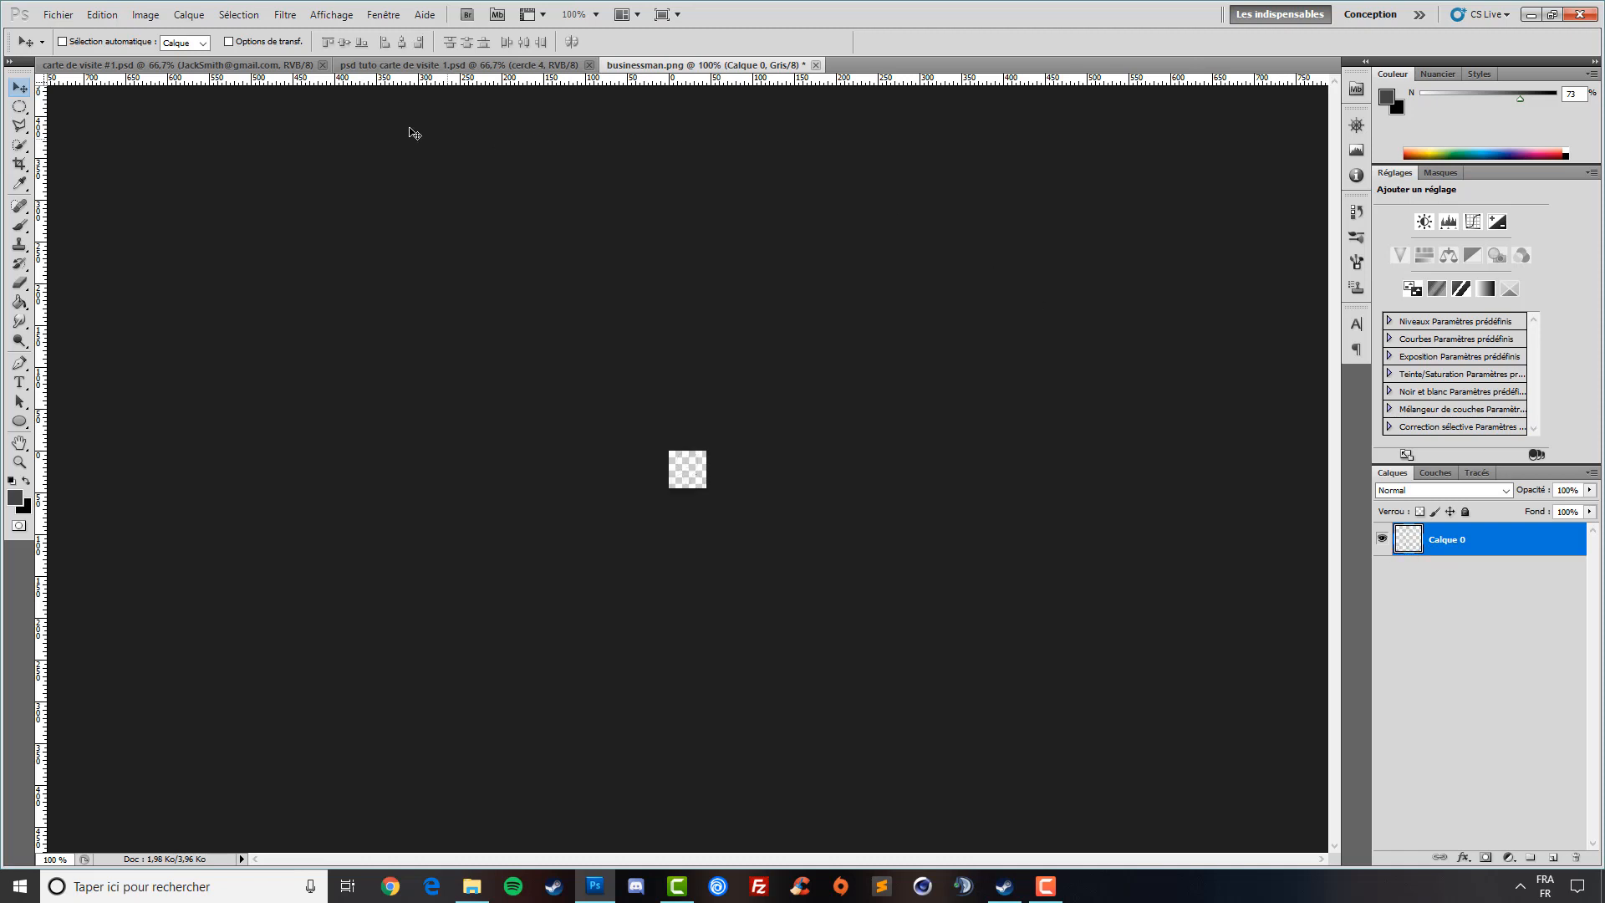
click(420, 64)
key(ctrl+v)
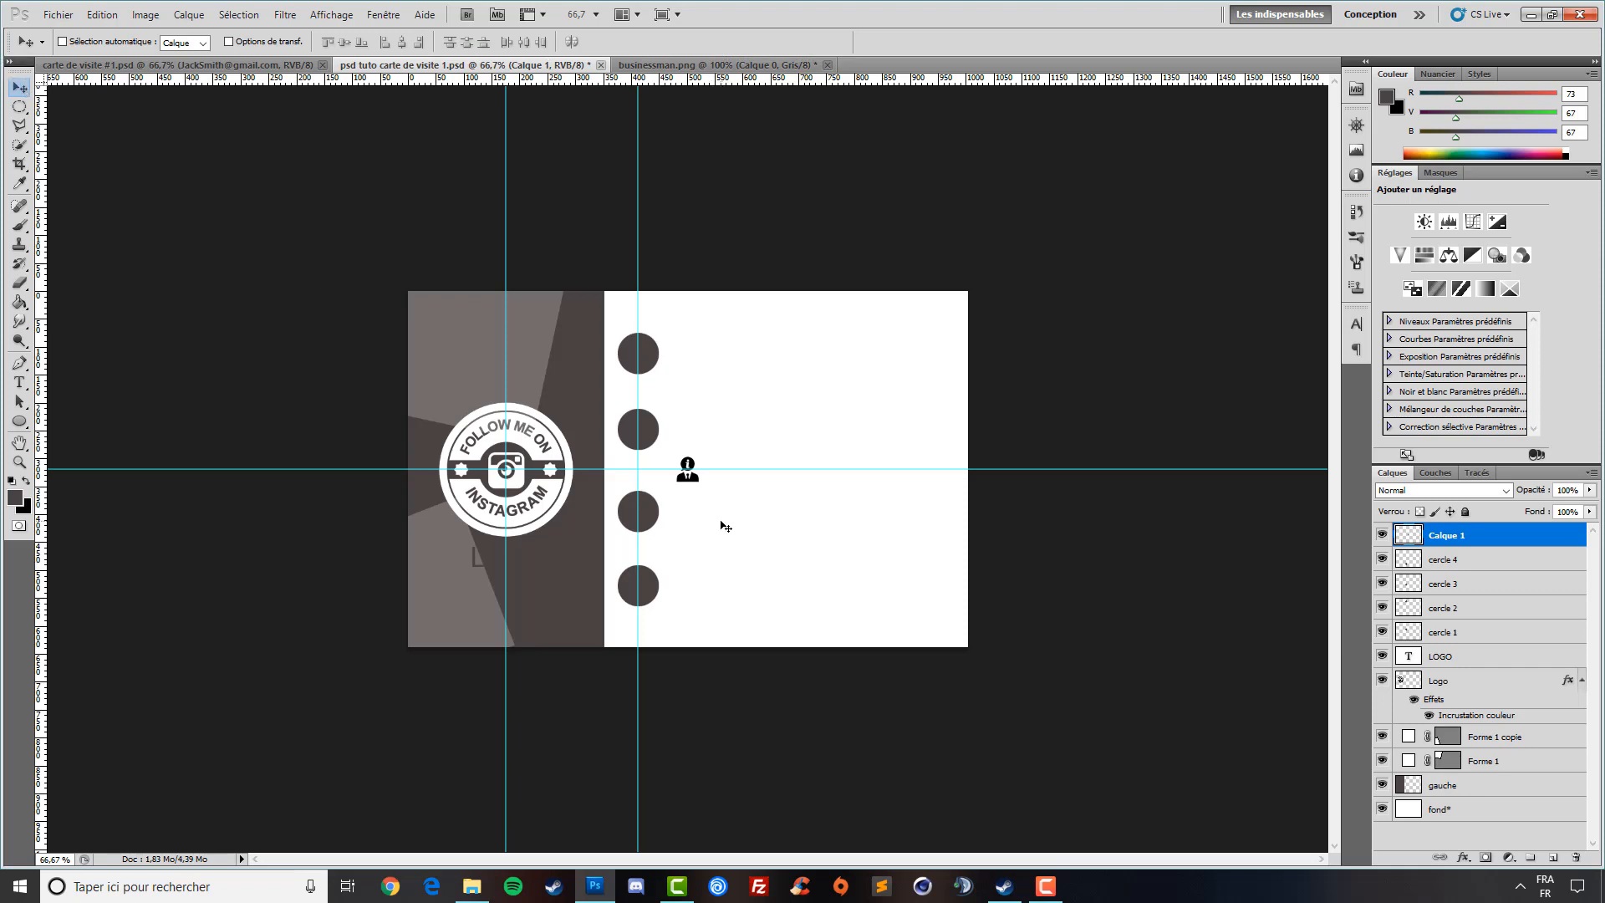
- Place the icon layer above cercle 2 and move the icon onto the top circle
drag(1473, 537, 1449, 611)
drag(751, 525, 760, 465)
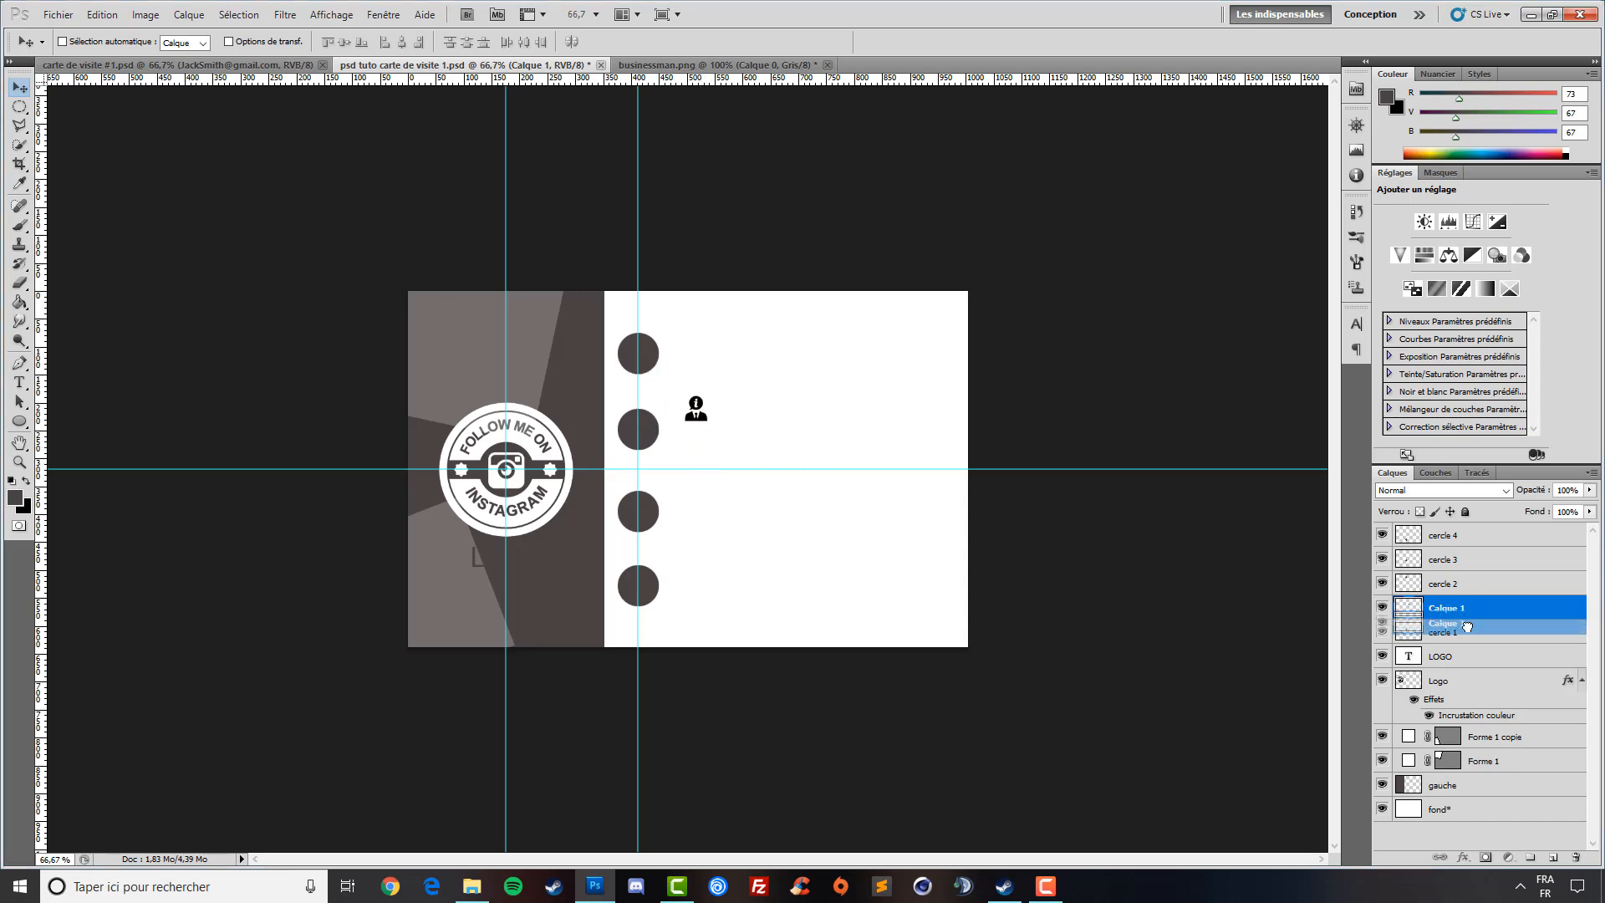
drag(1469, 607, 1466, 563)
drag(742, 456, 684, 402)
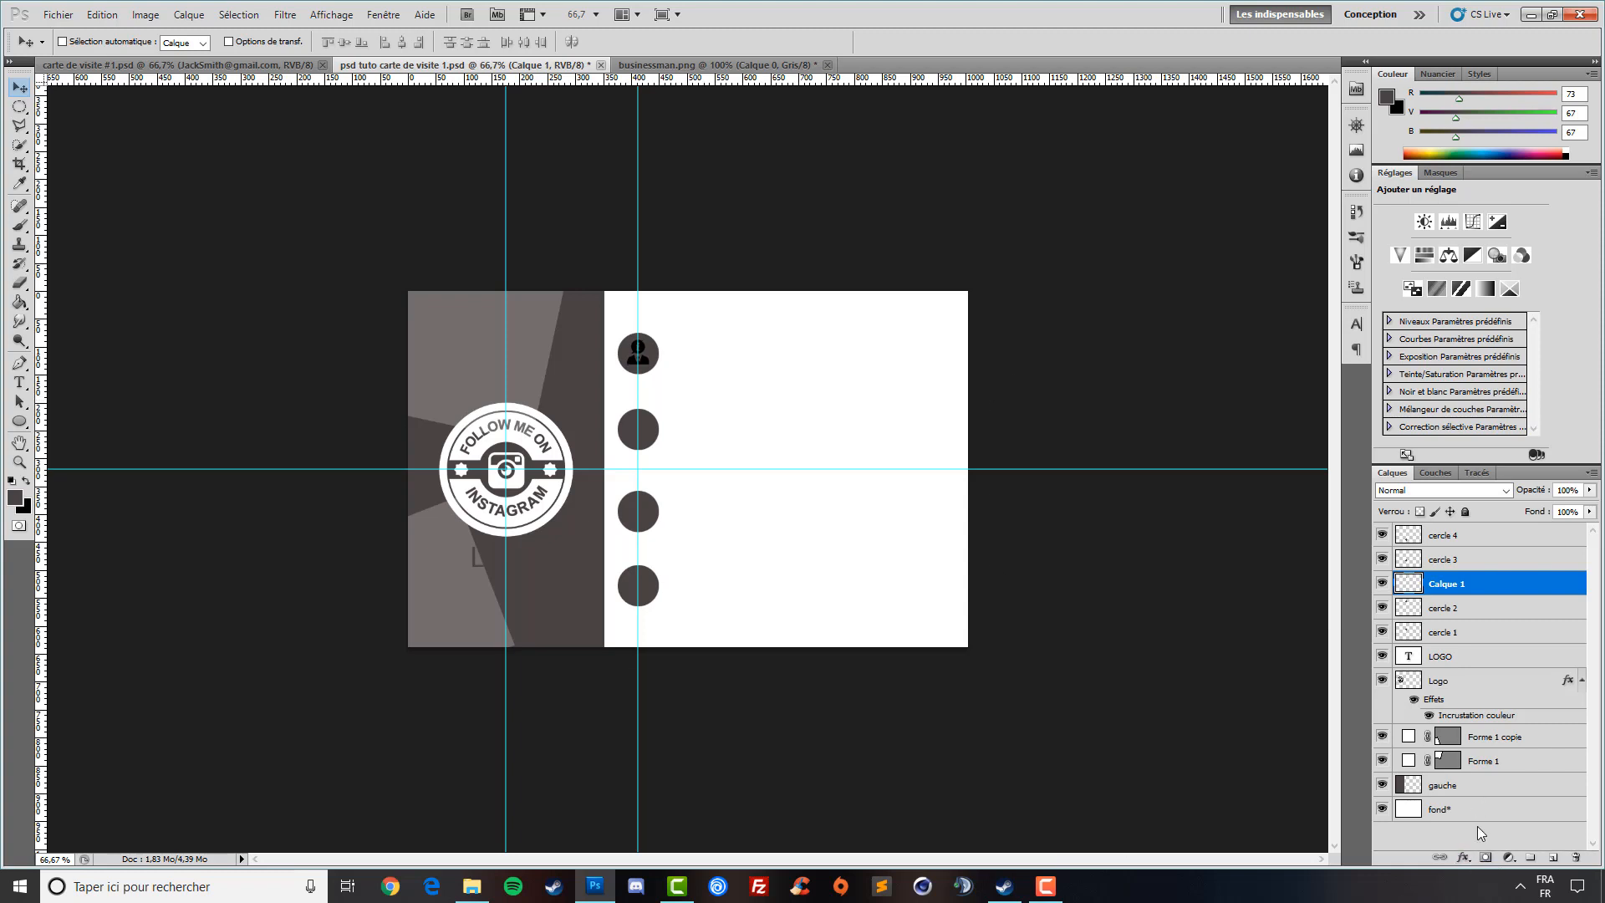
- Give the businessman icon a white colour overlay
click(1462, 859)
click(1483, 802)
click(1274, 322)
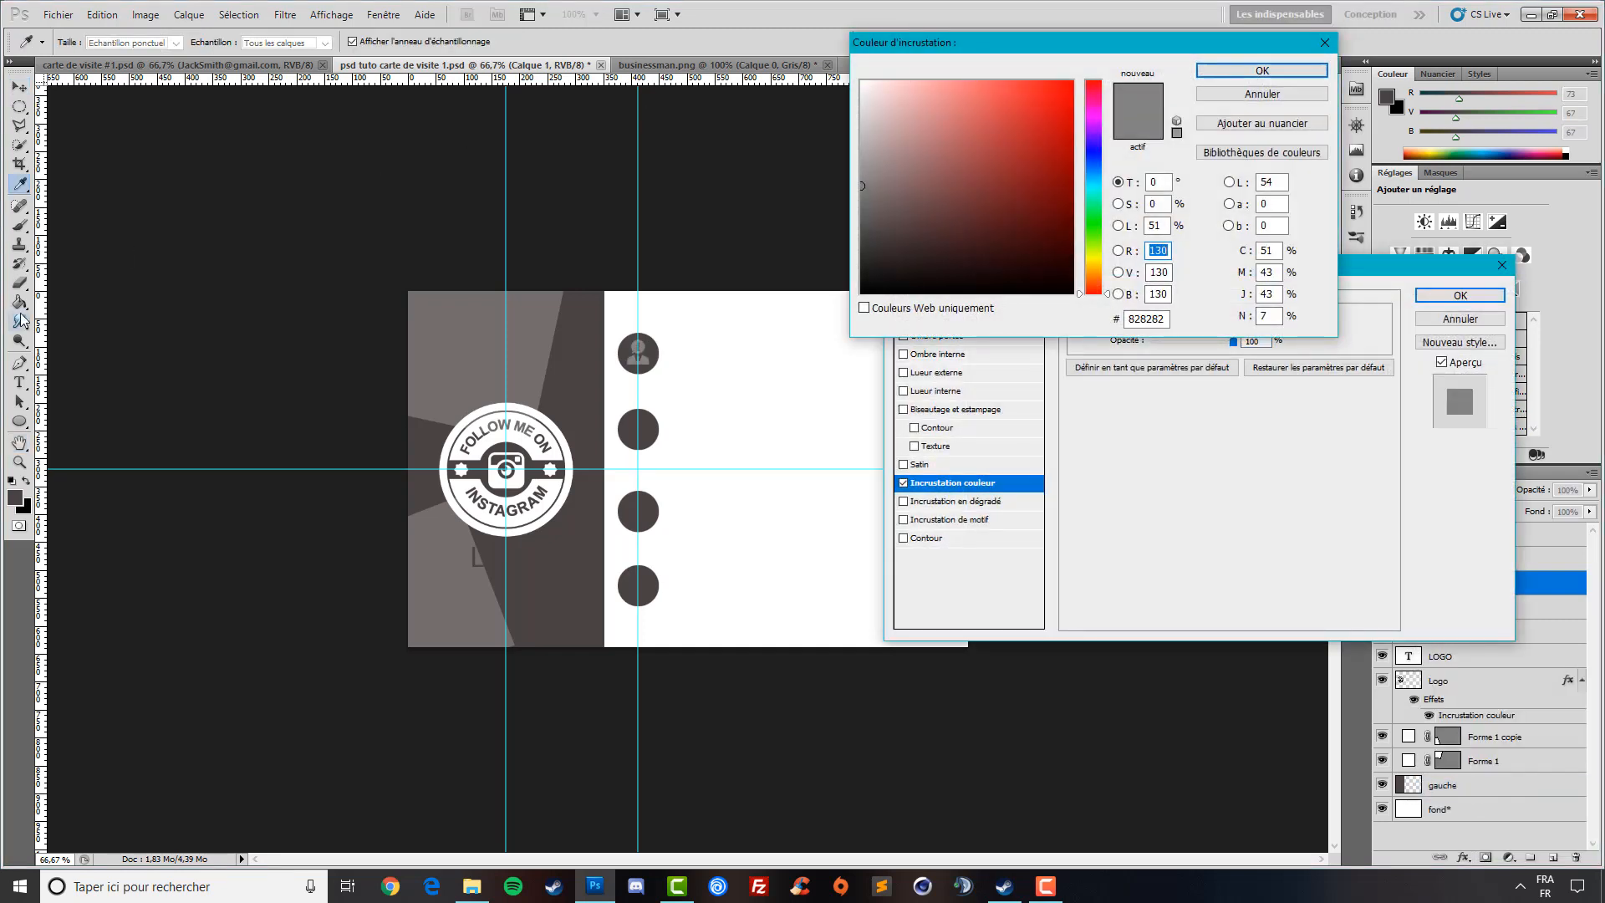
click(861, 82)
click(1261, 71)
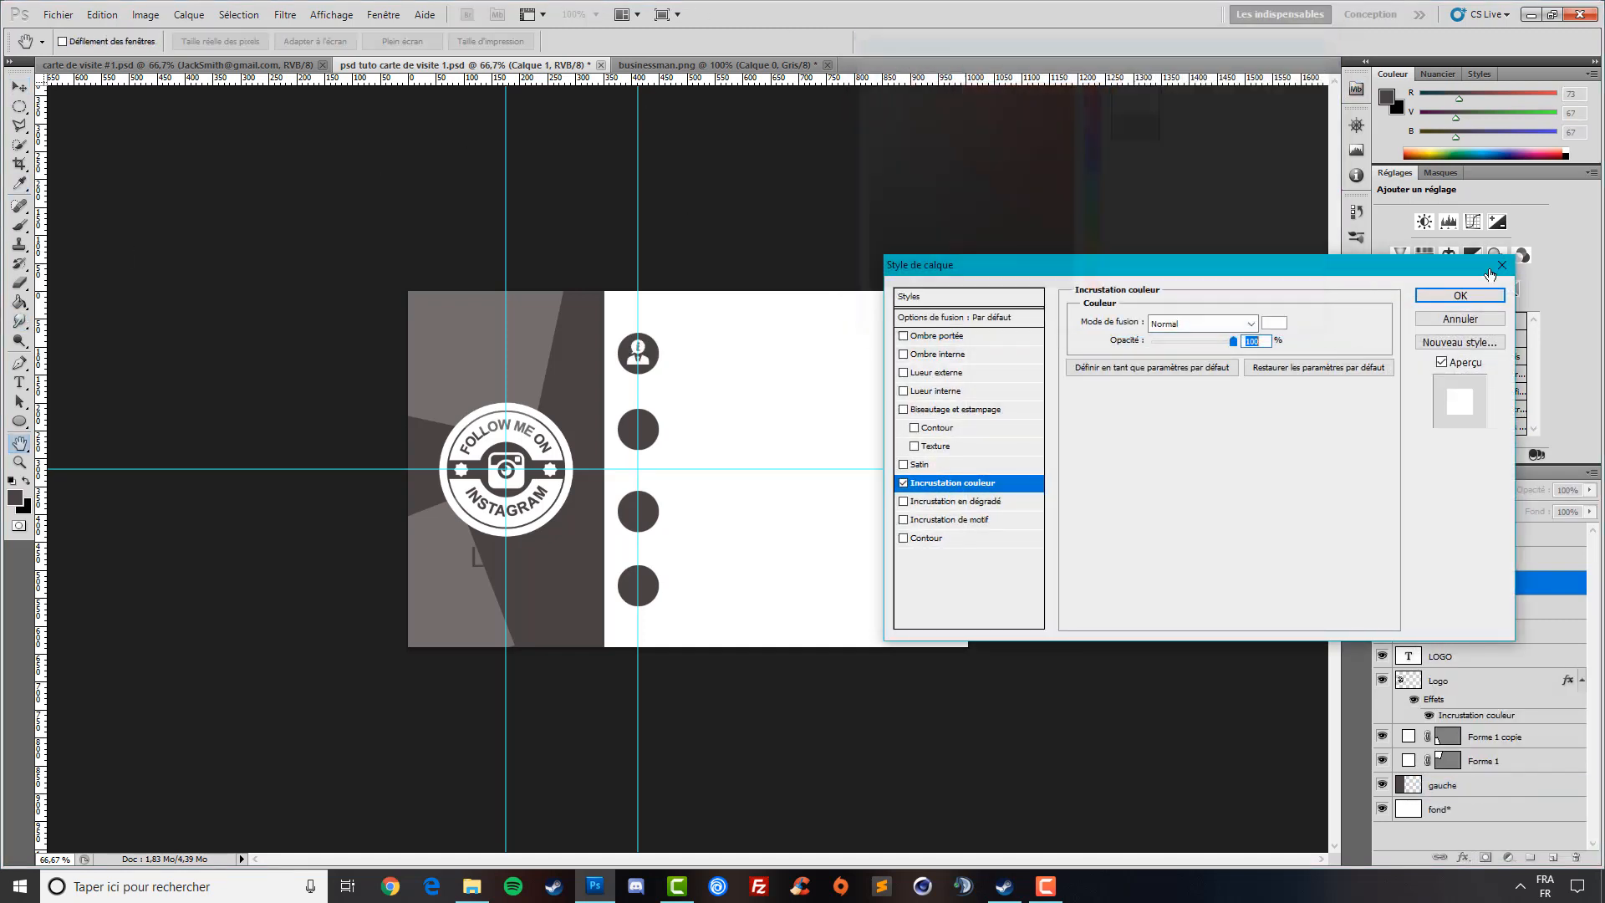
click(1458, 294)
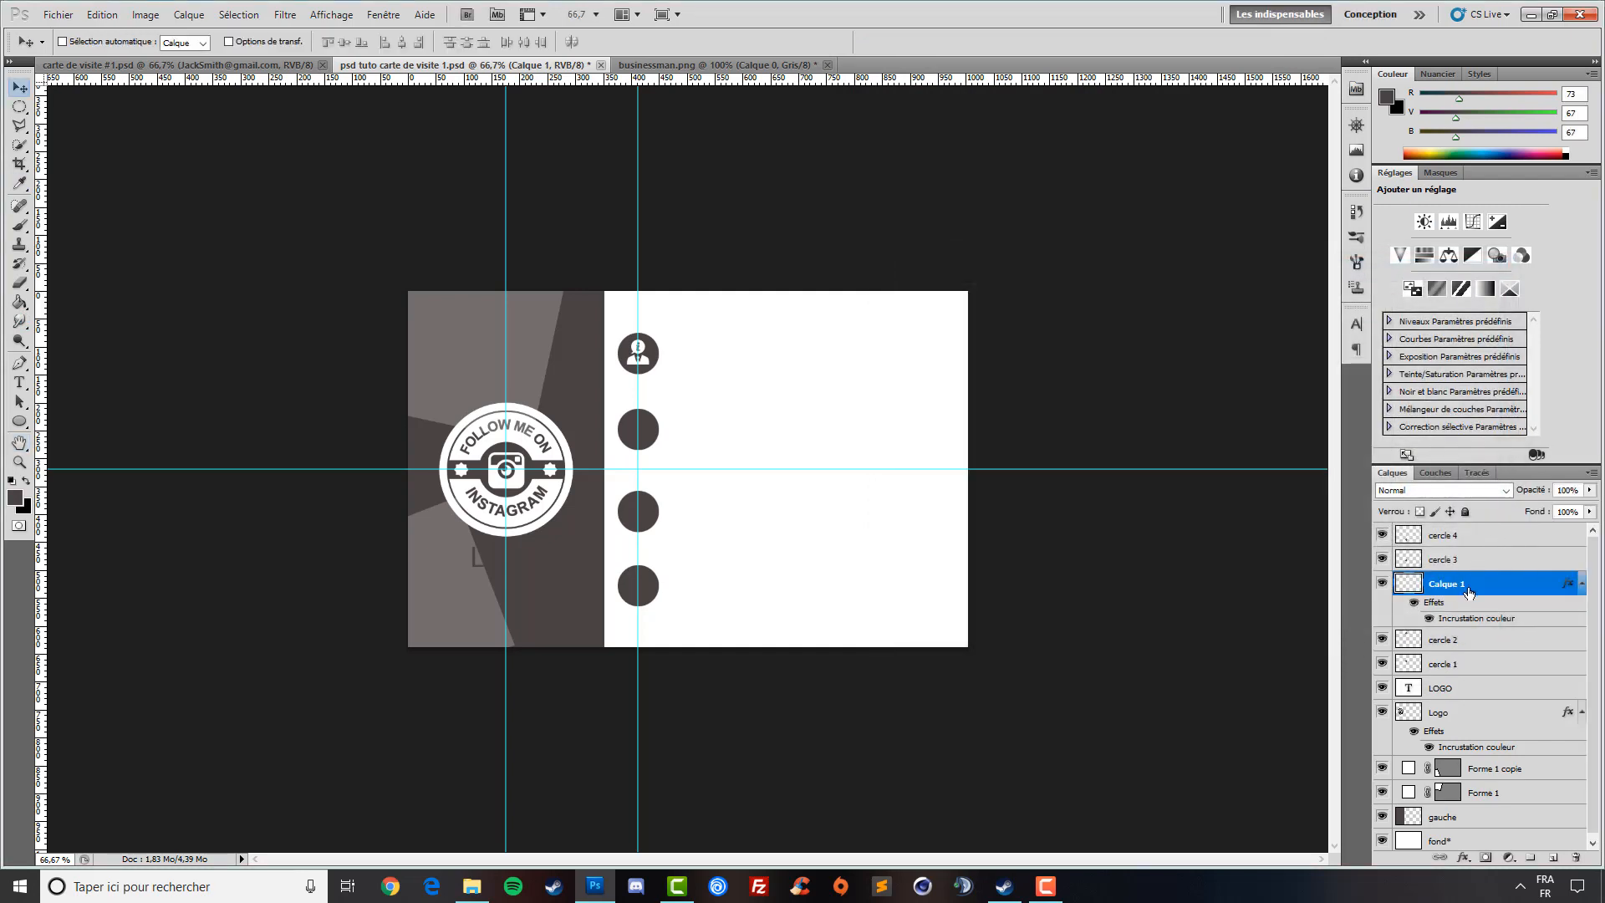
- Rename the icon layer logo2 and close businessman.png without saving
double_click(1458, 586)
text(logo2)
key(Return)
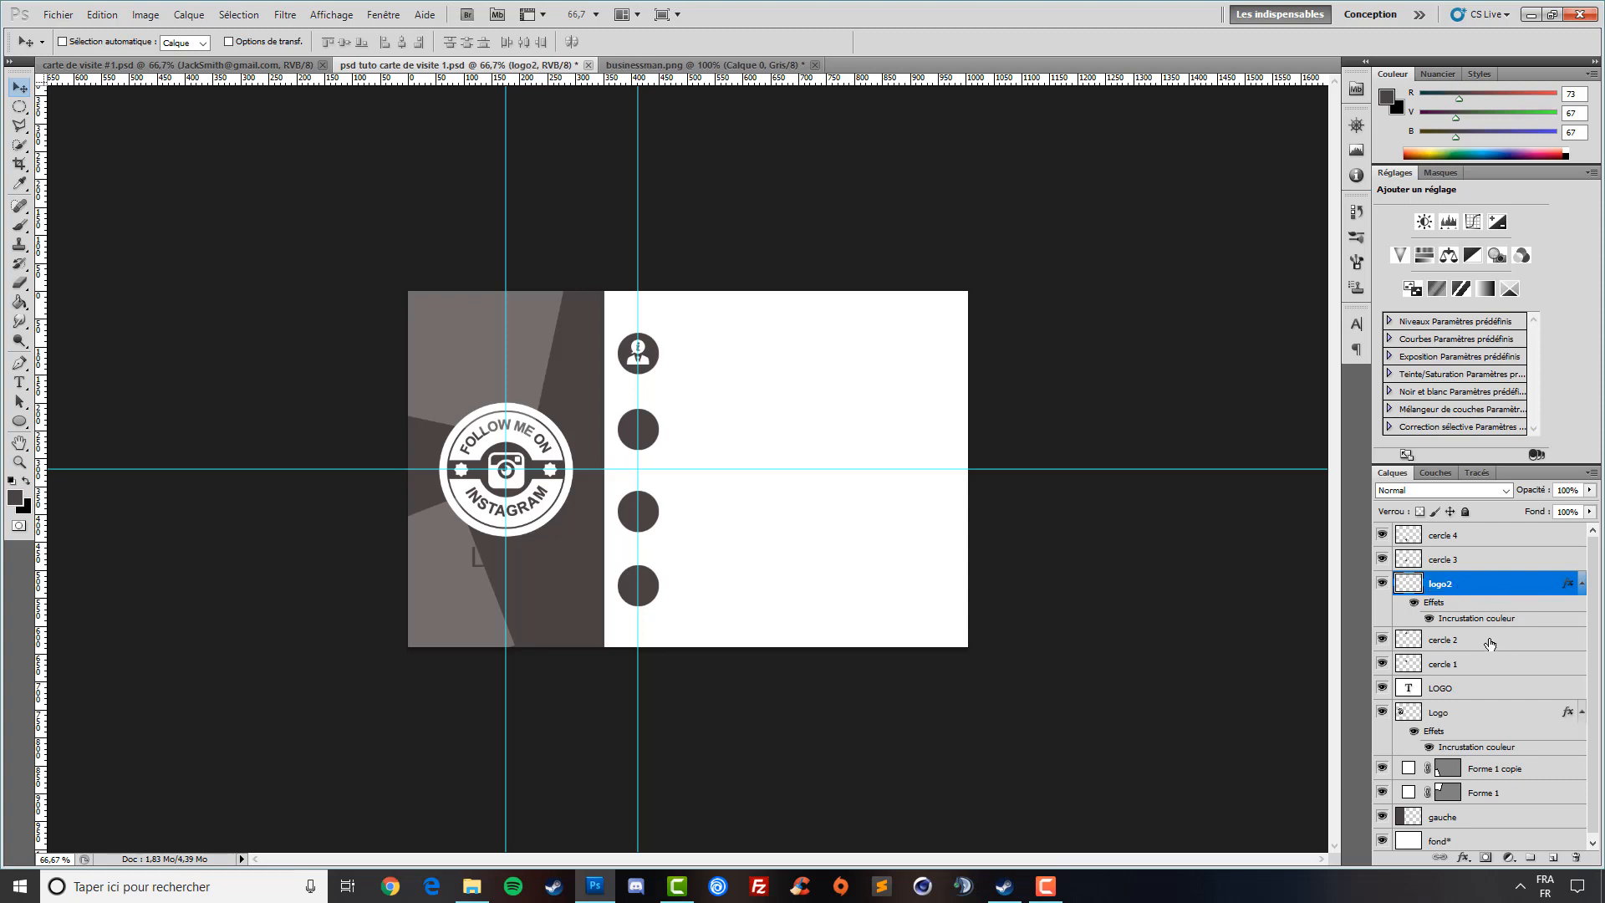
click(1449, 559)
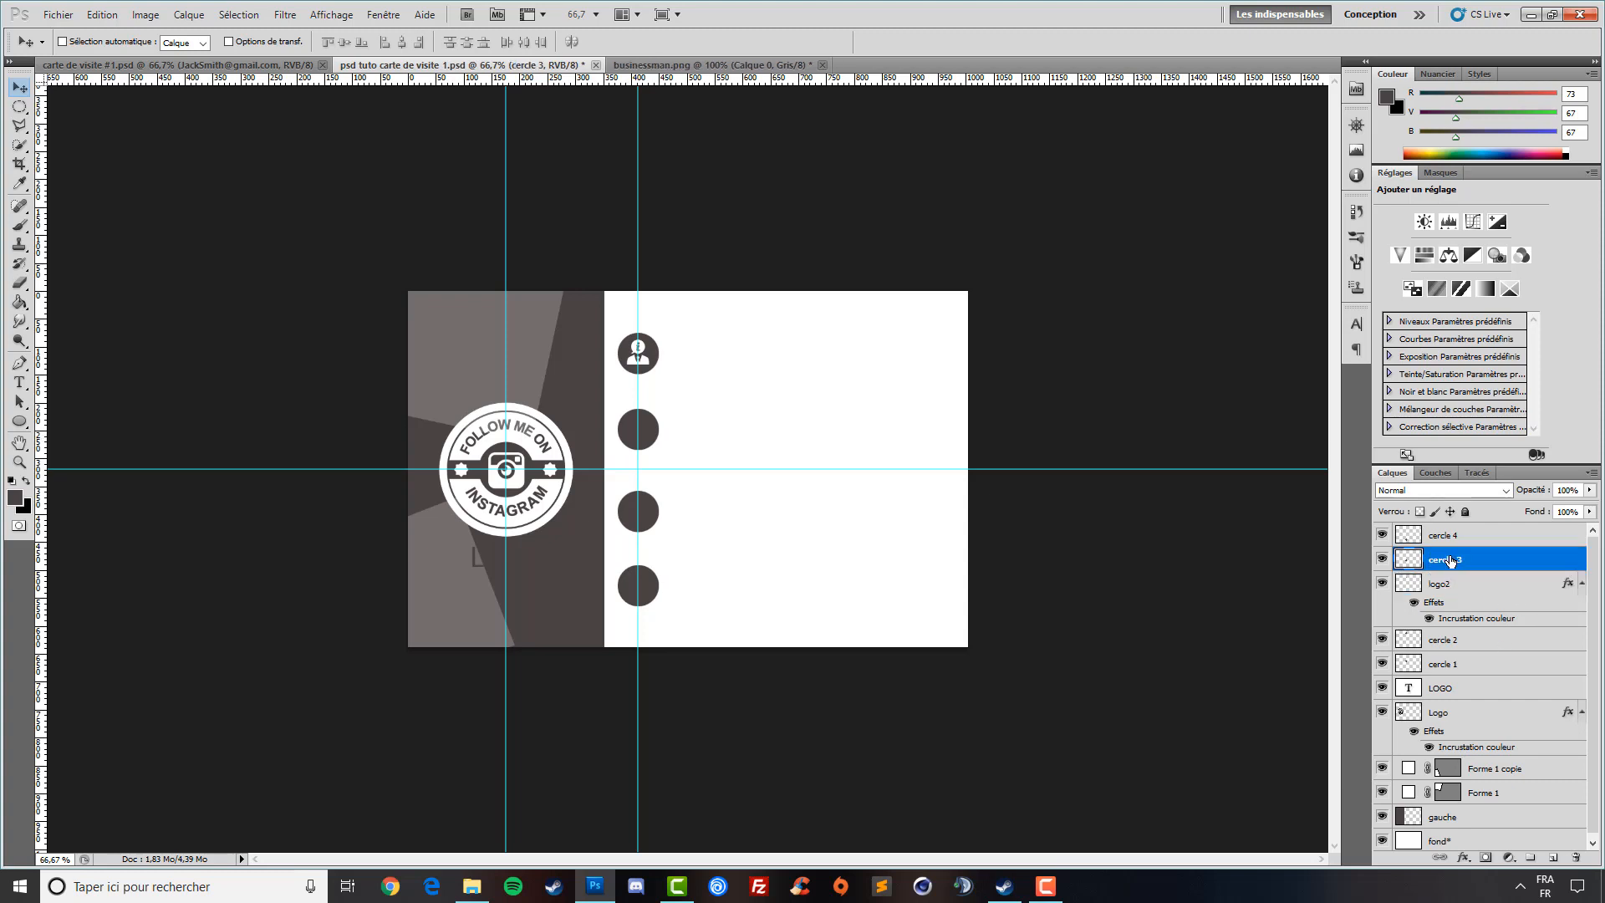
click(1470, 641)
click(1487, 666)
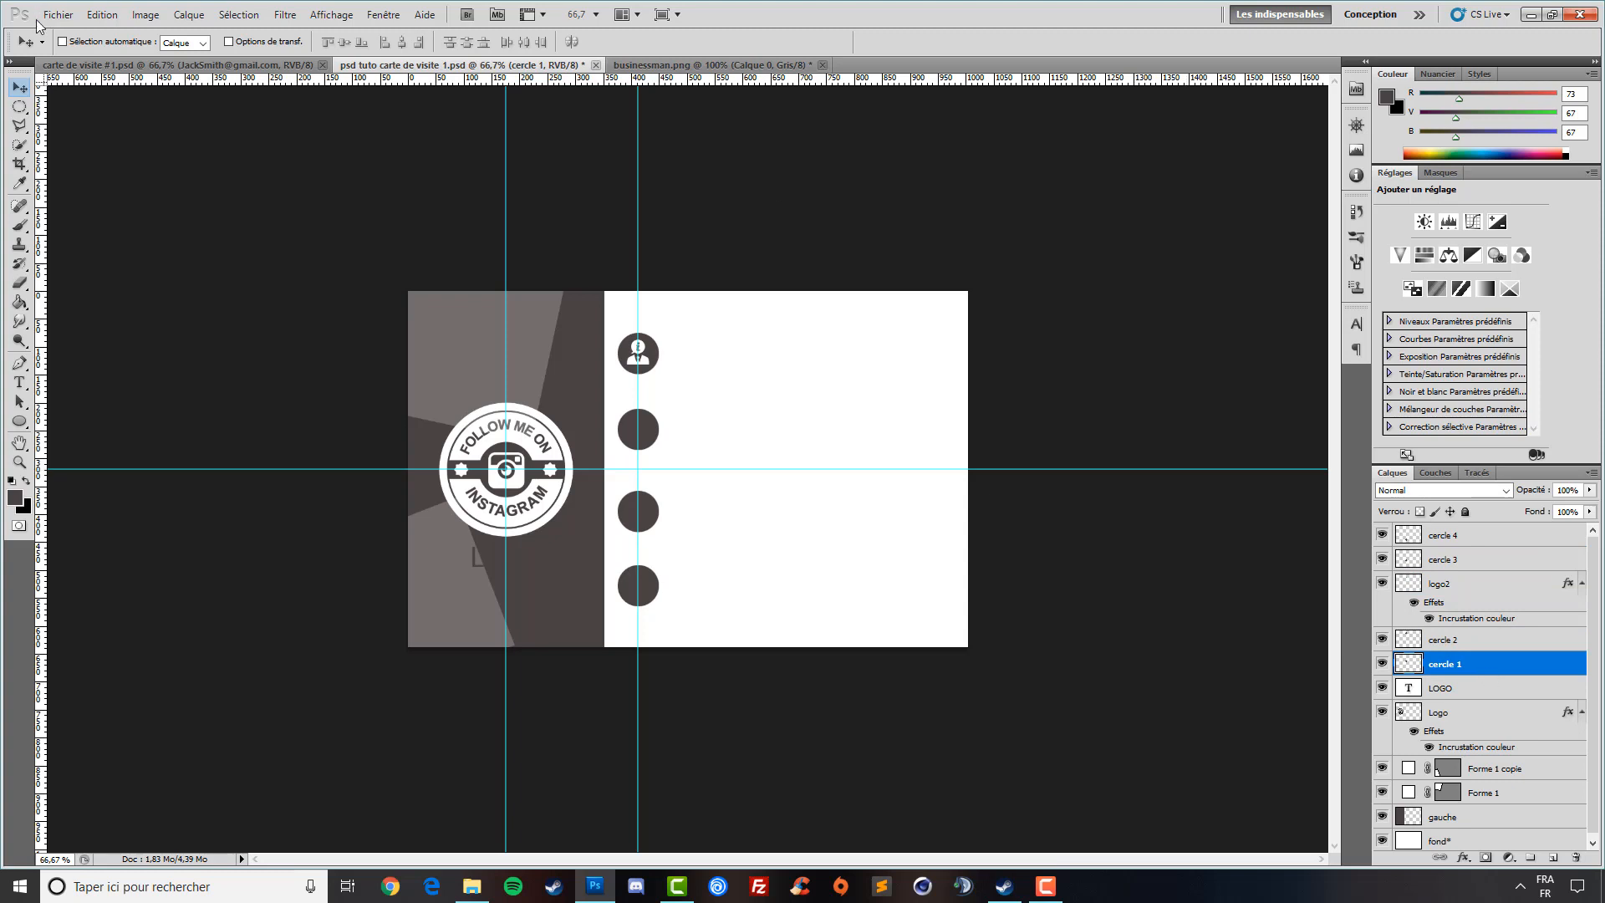
click(823, 65)
click(809, 332)
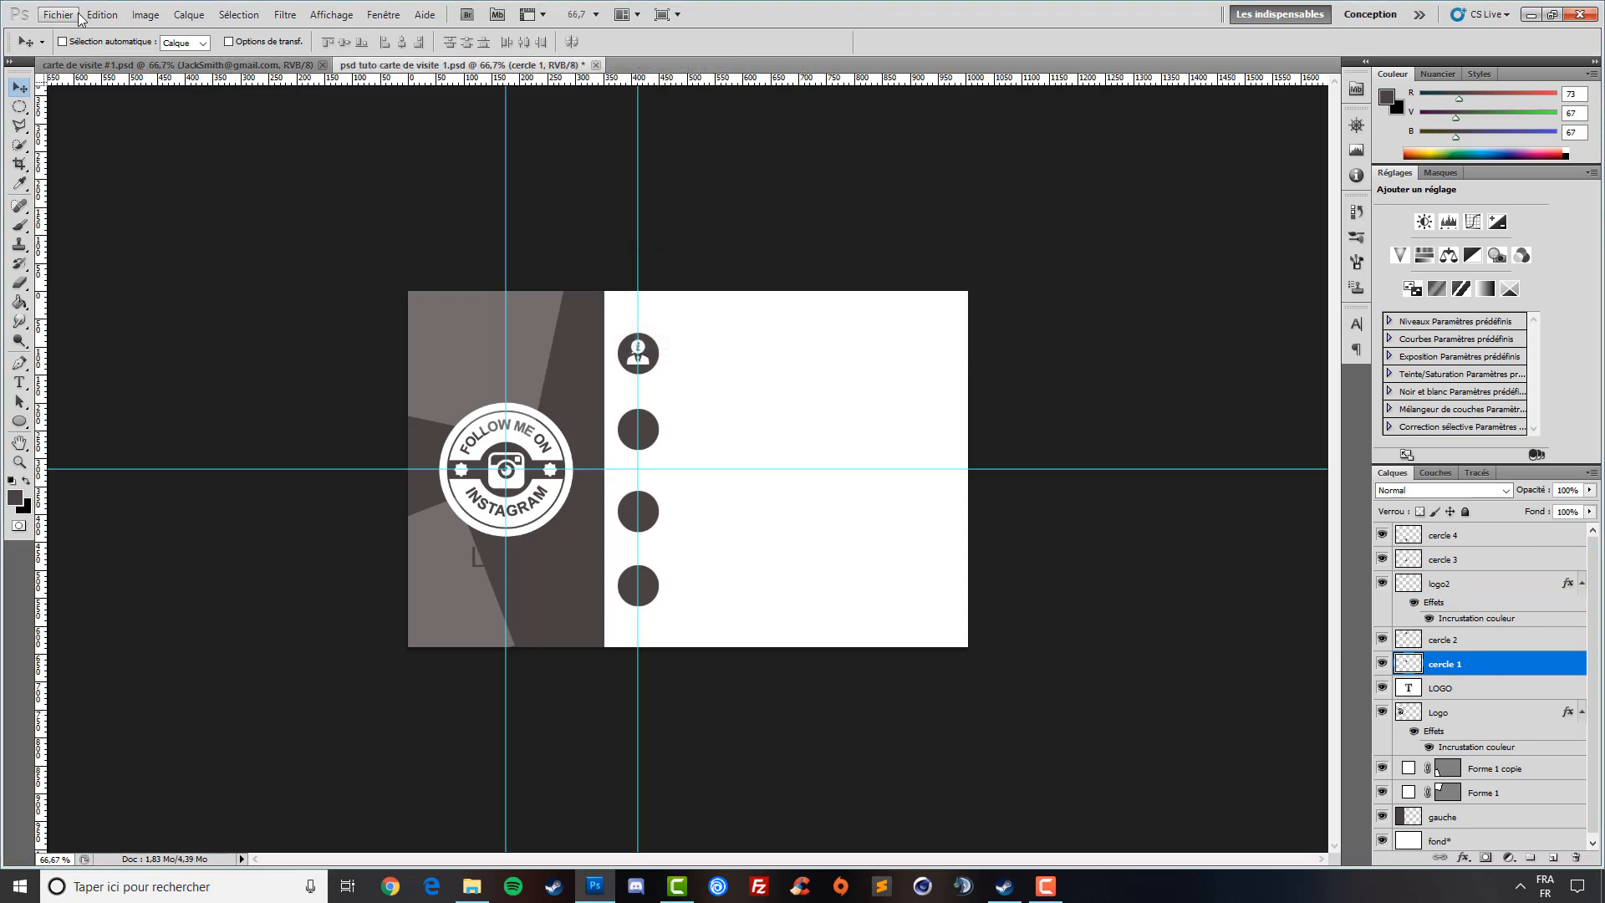
- Open home-map-location.png and resize it to 40 px wide
click(59, 14)
click(97, 55)
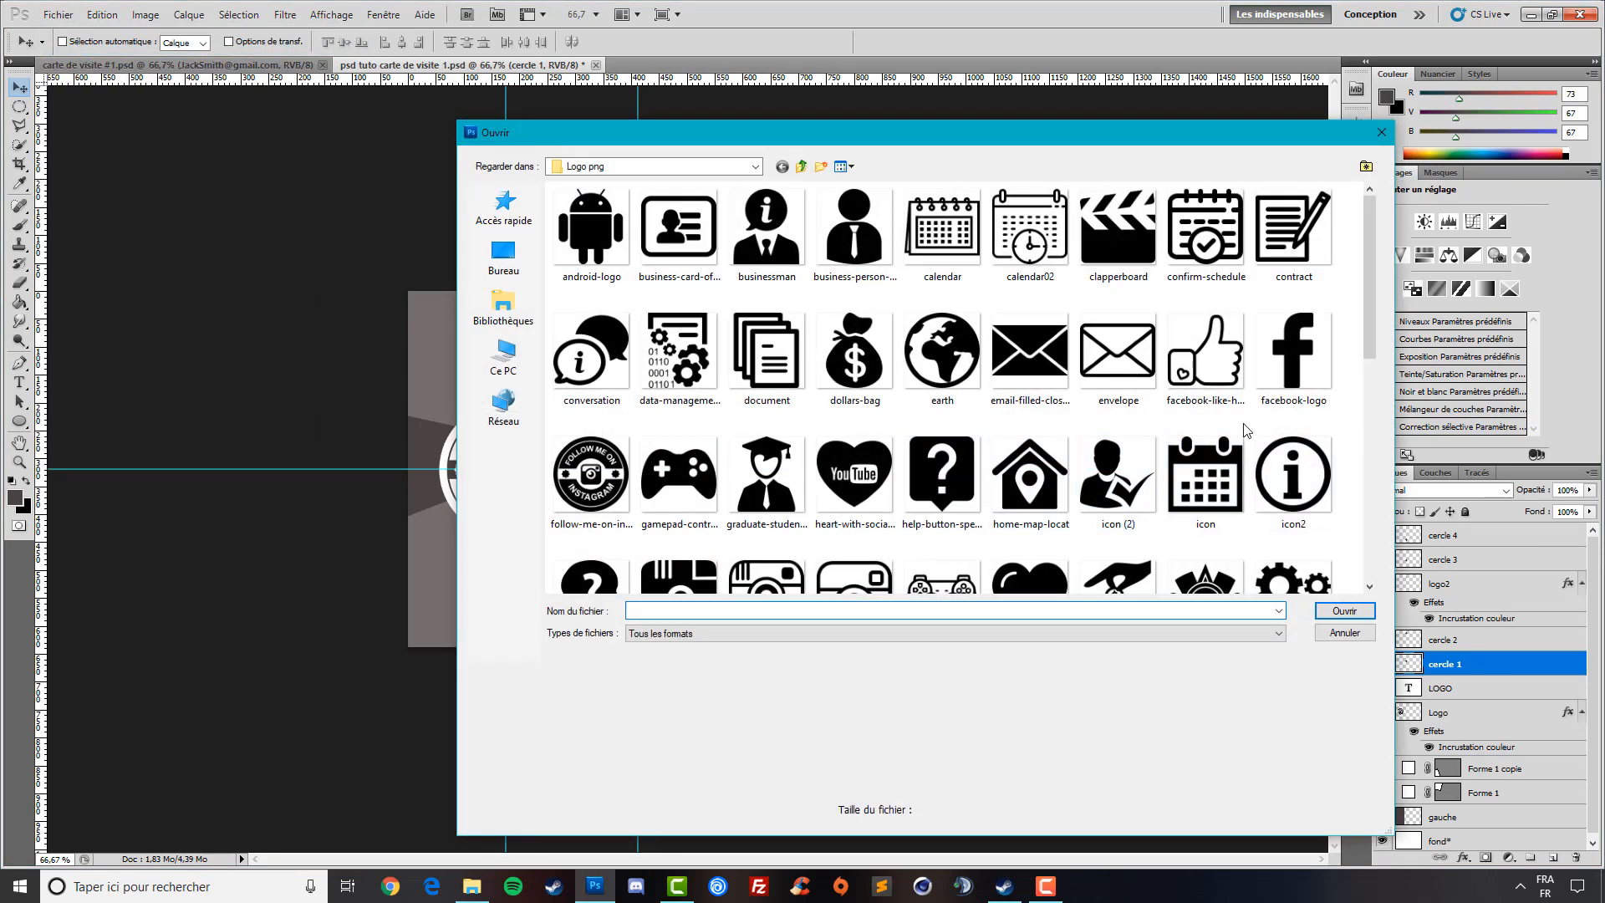
click(1111, 399)
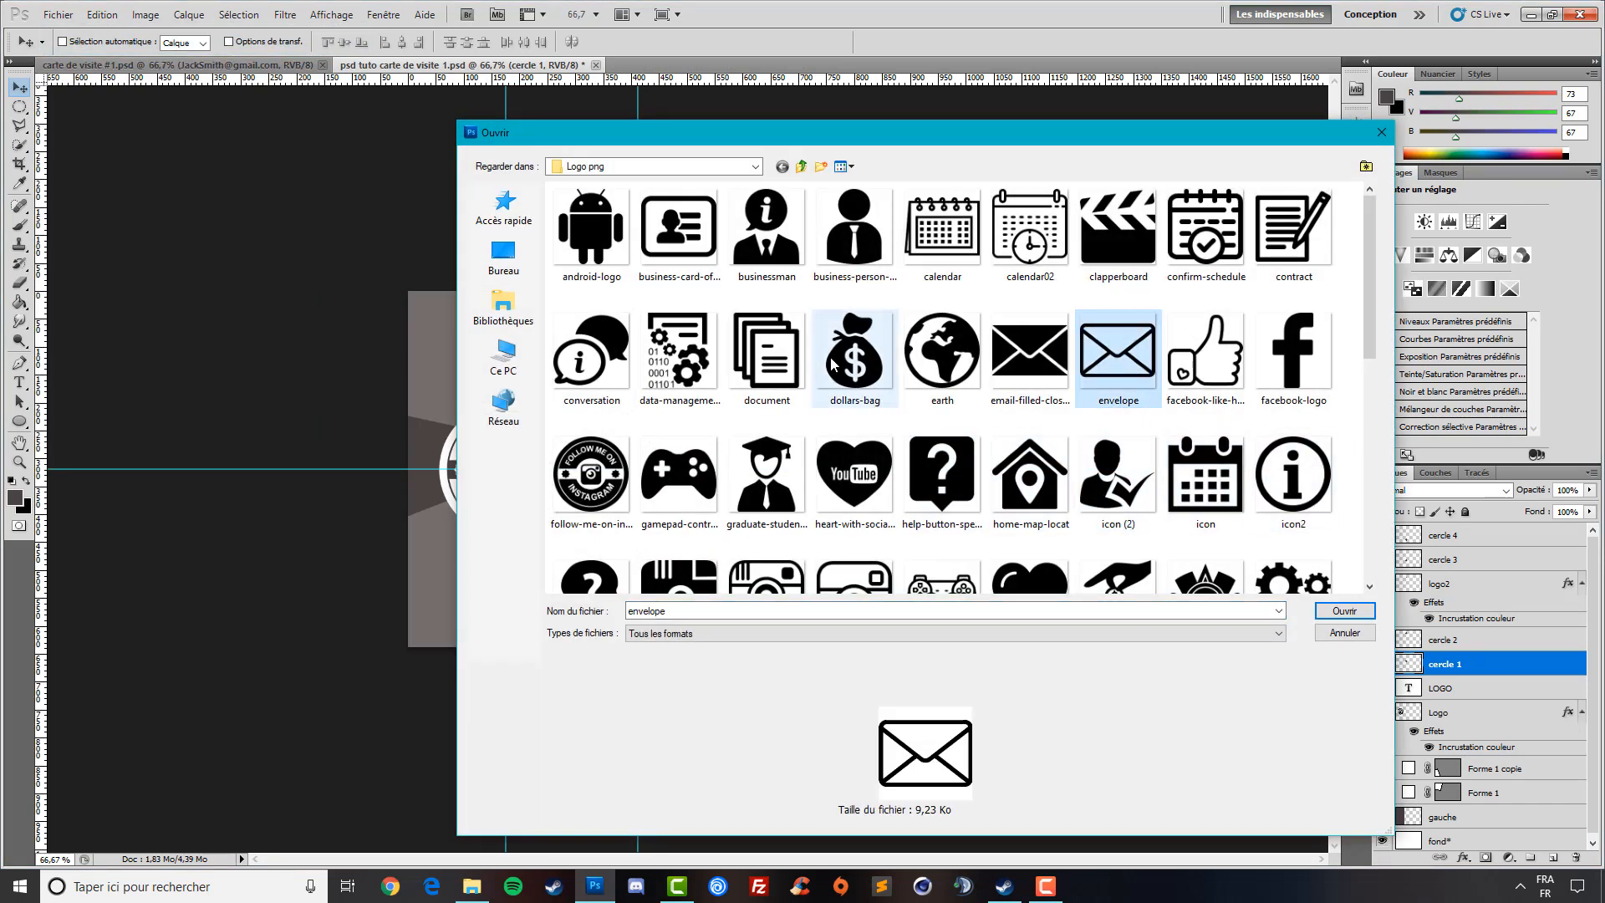
scroll(840, 367, down, 5)
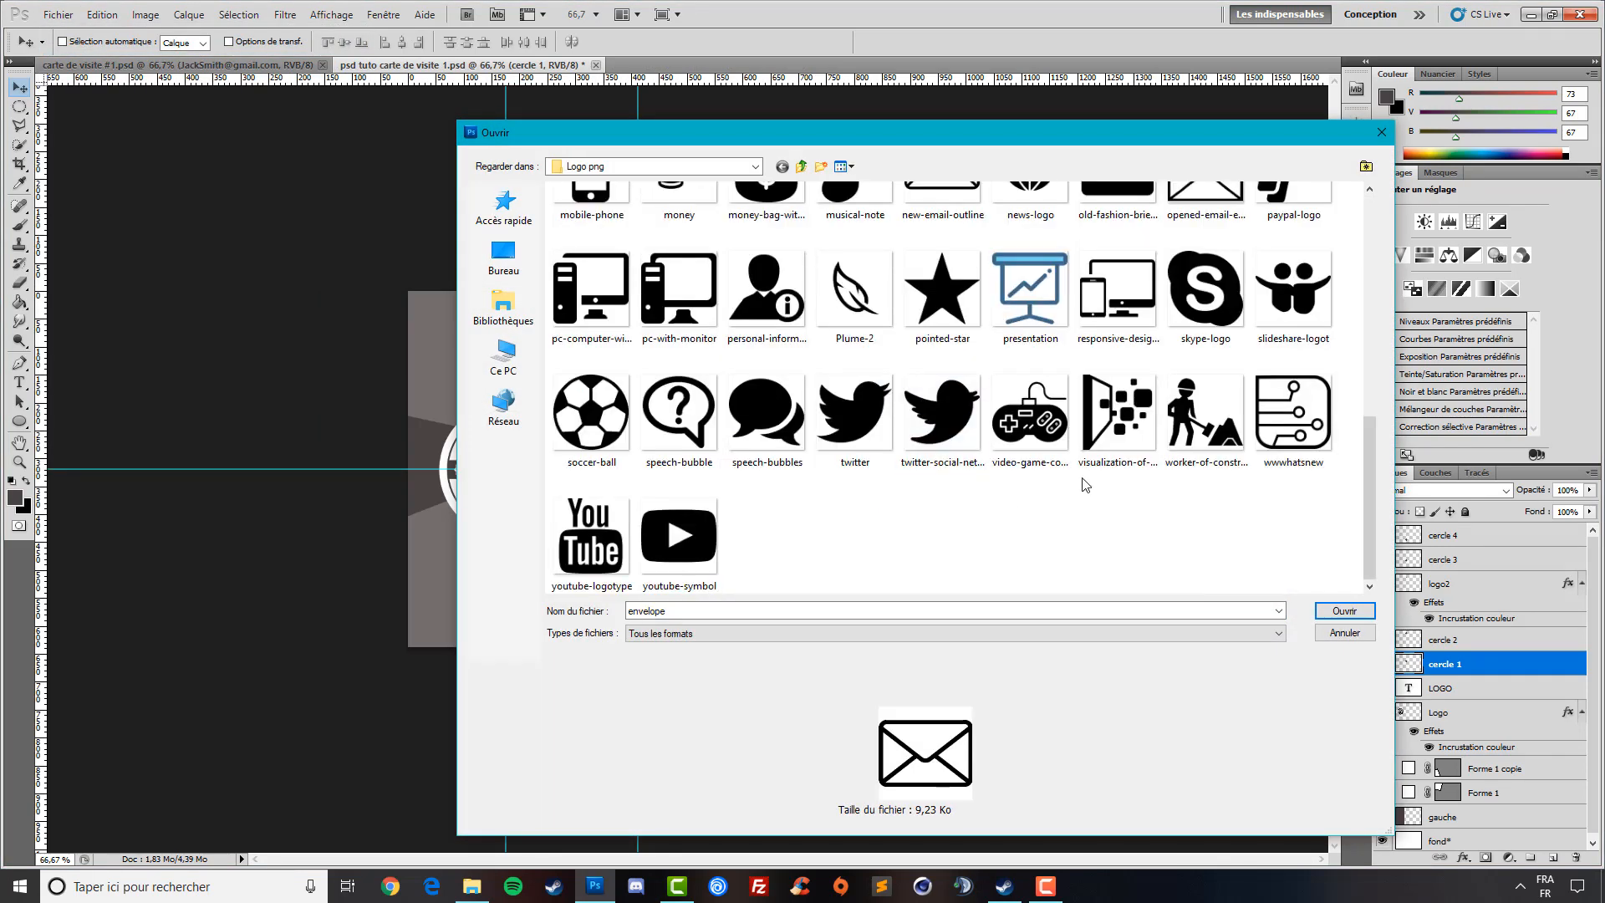
scroll(1085, 484, up, 3)
scroll(870, 475, up, 3)
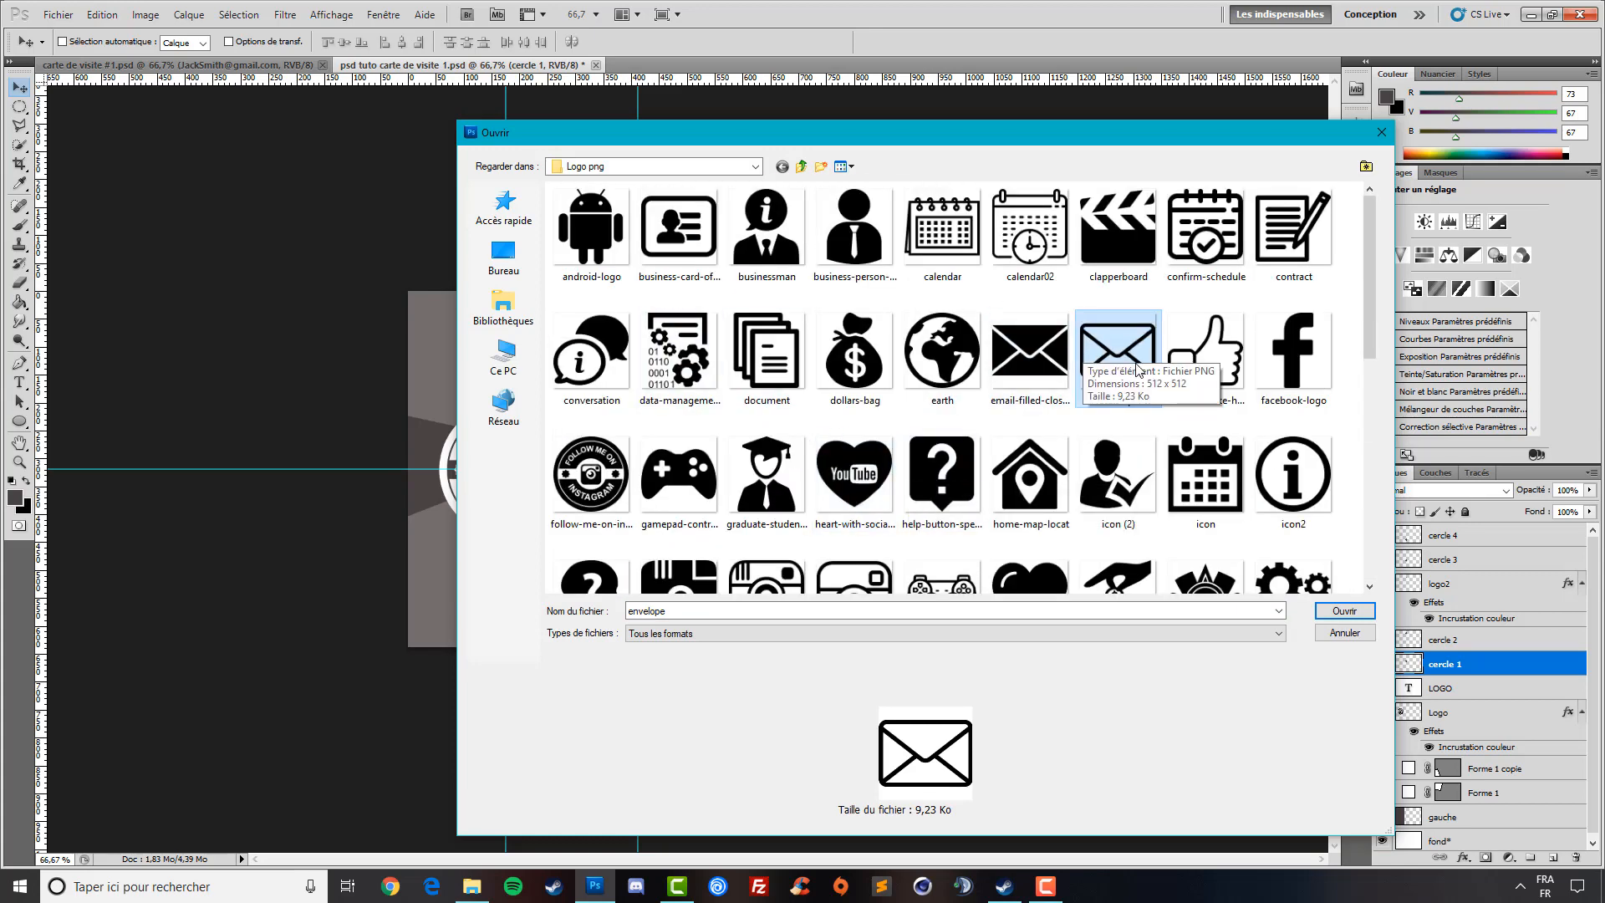
double_click(1030, 475)
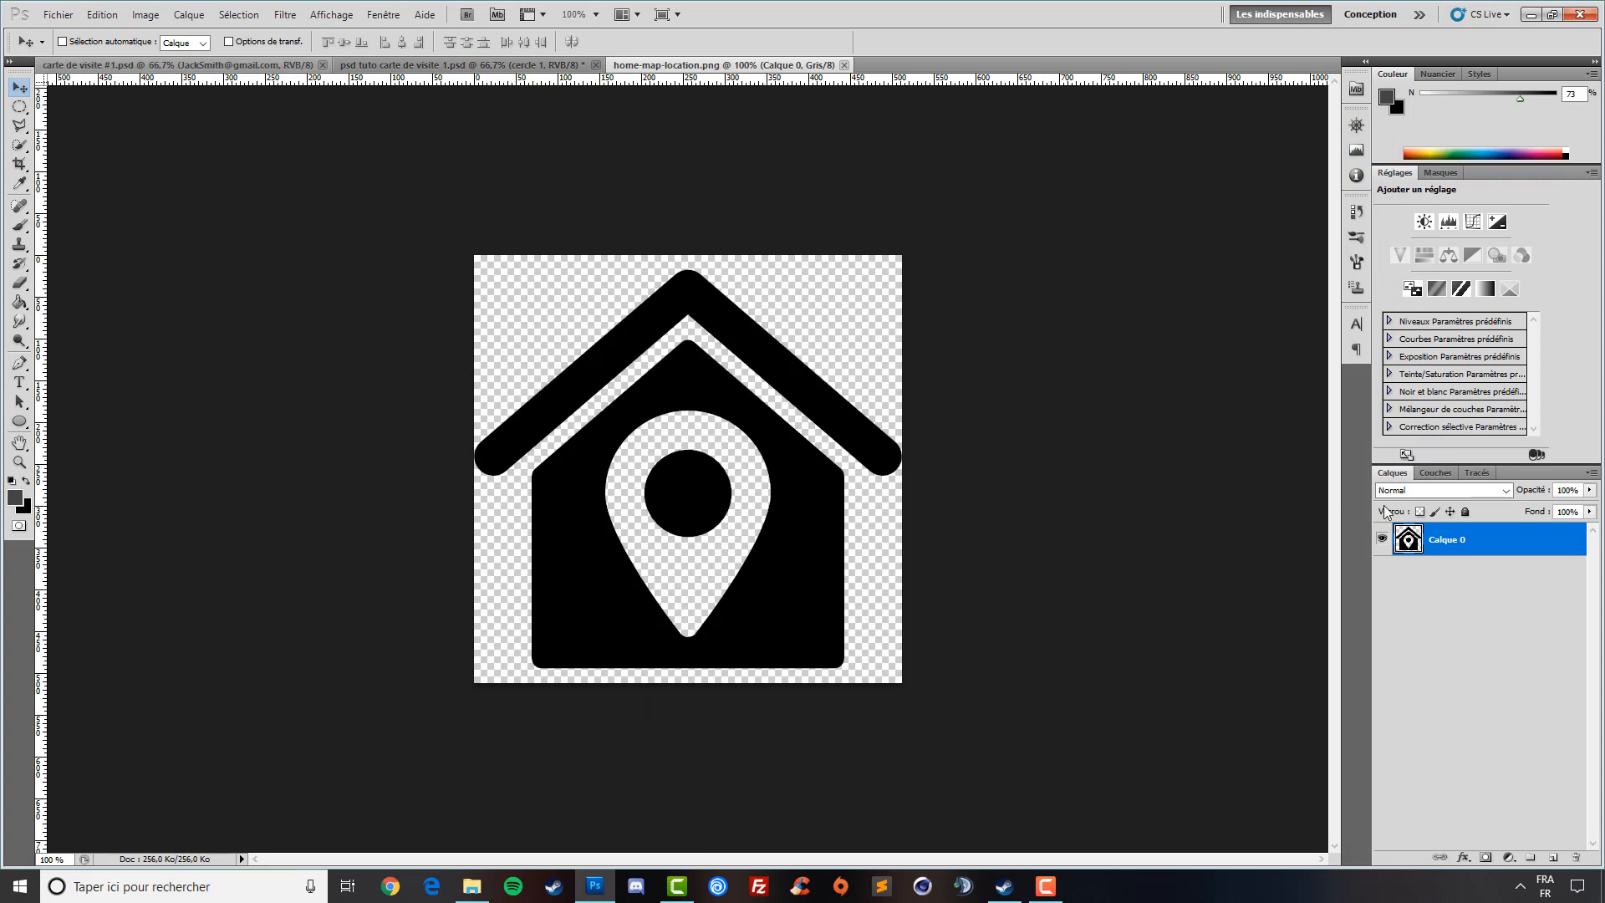
click(146, 15)
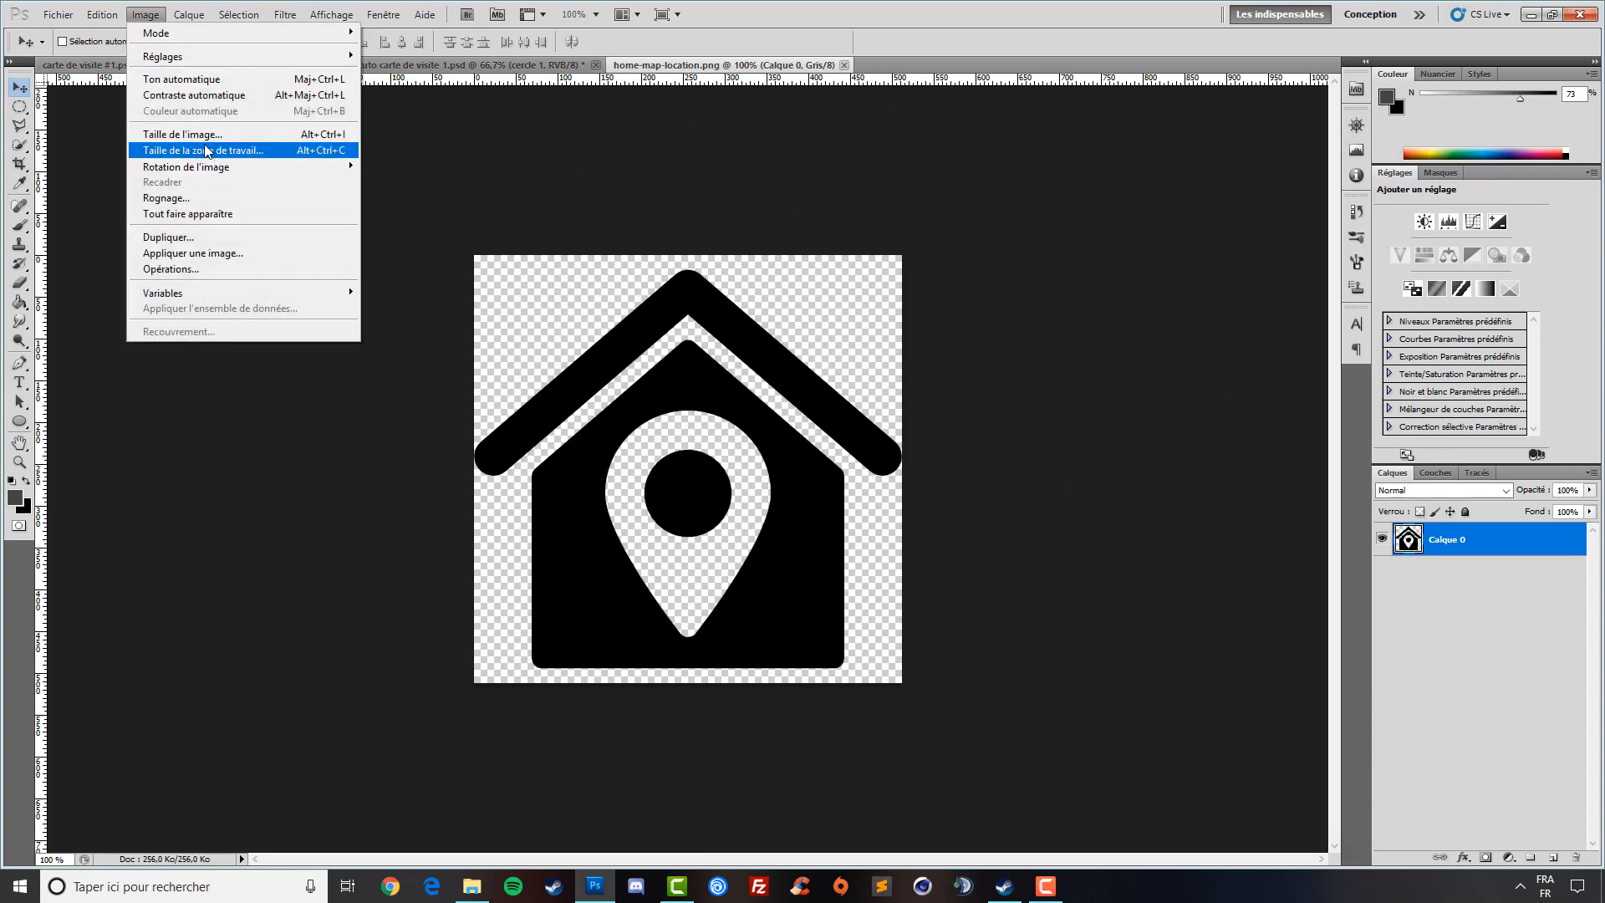
click(204, 135)
text(40)
key(Return)
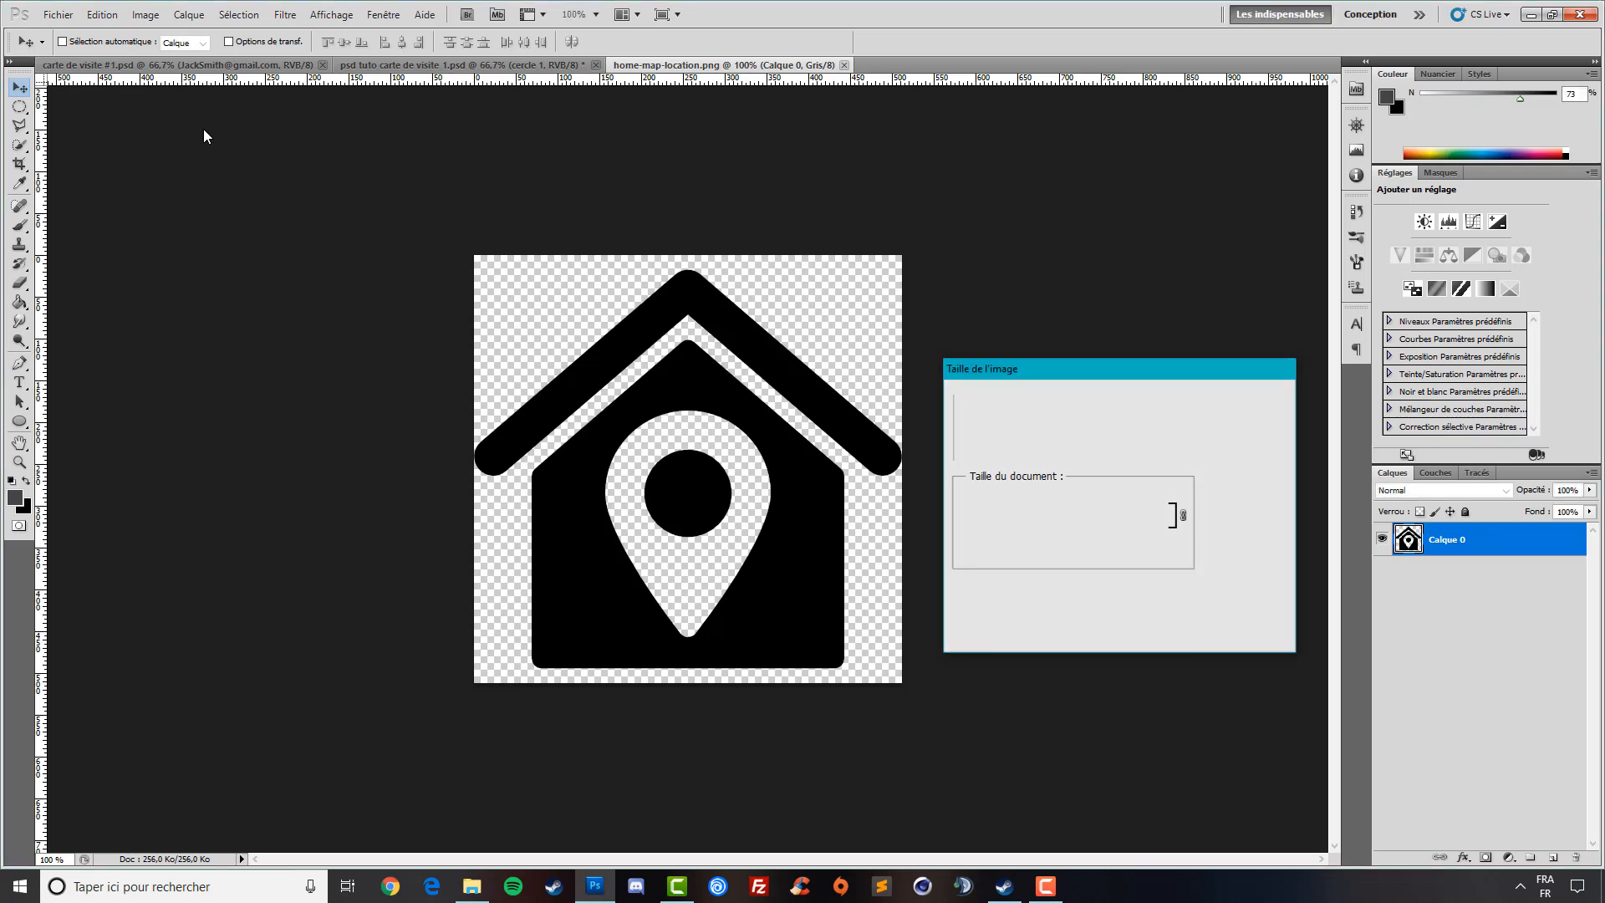
- Cut the house icon, paste it into the card and move it onto the second circle
ctrl+click(1408, 540)
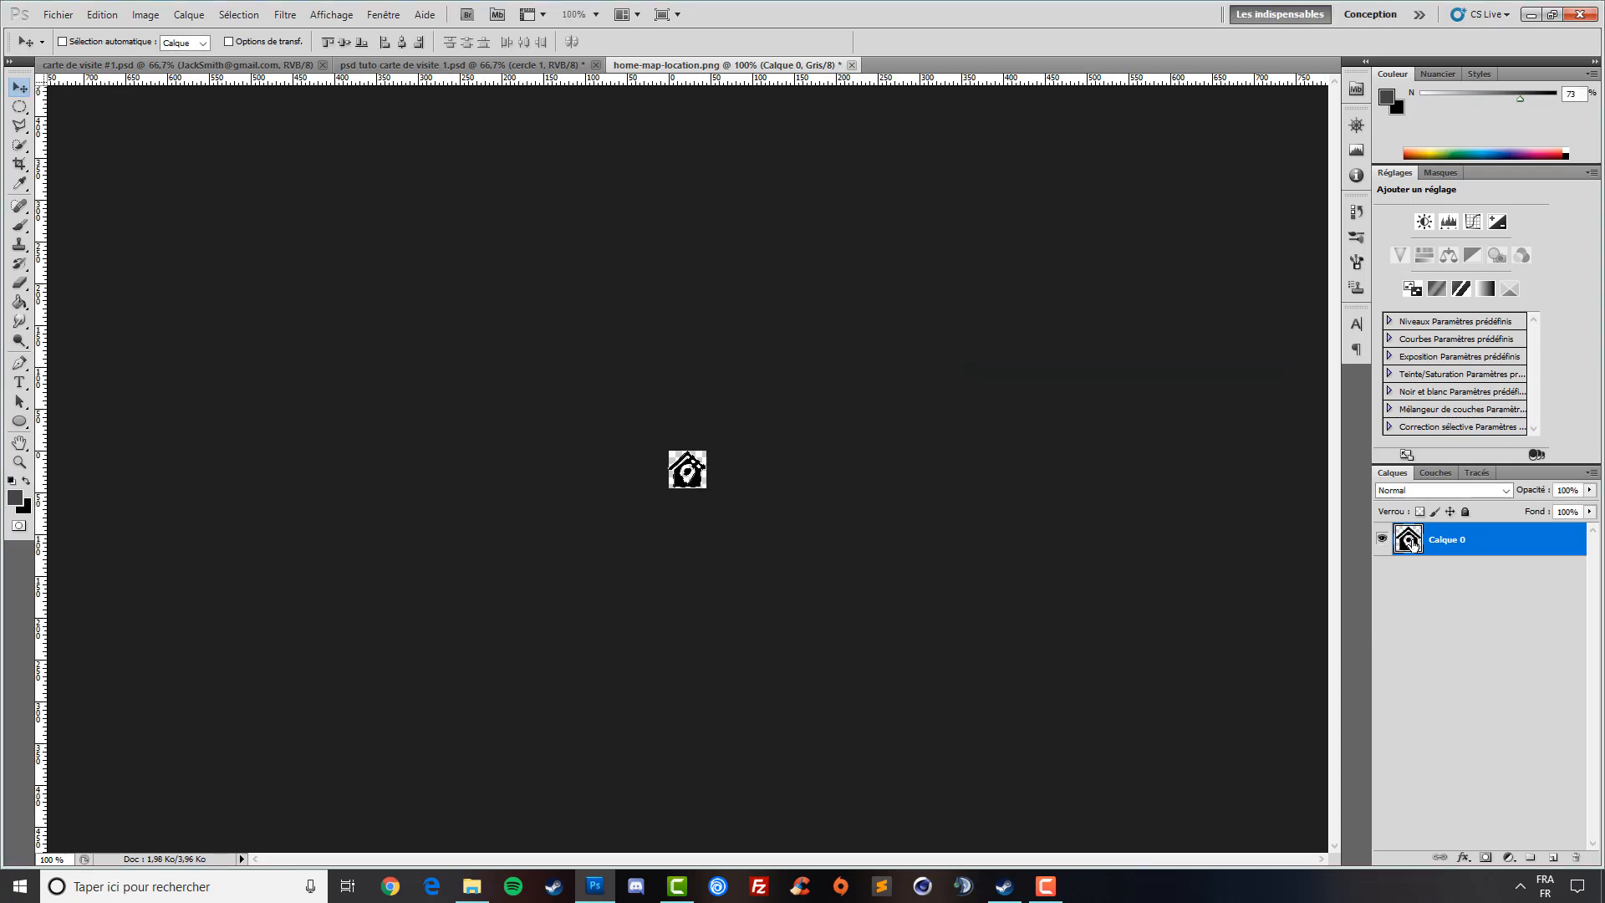
key(ctrl+x)
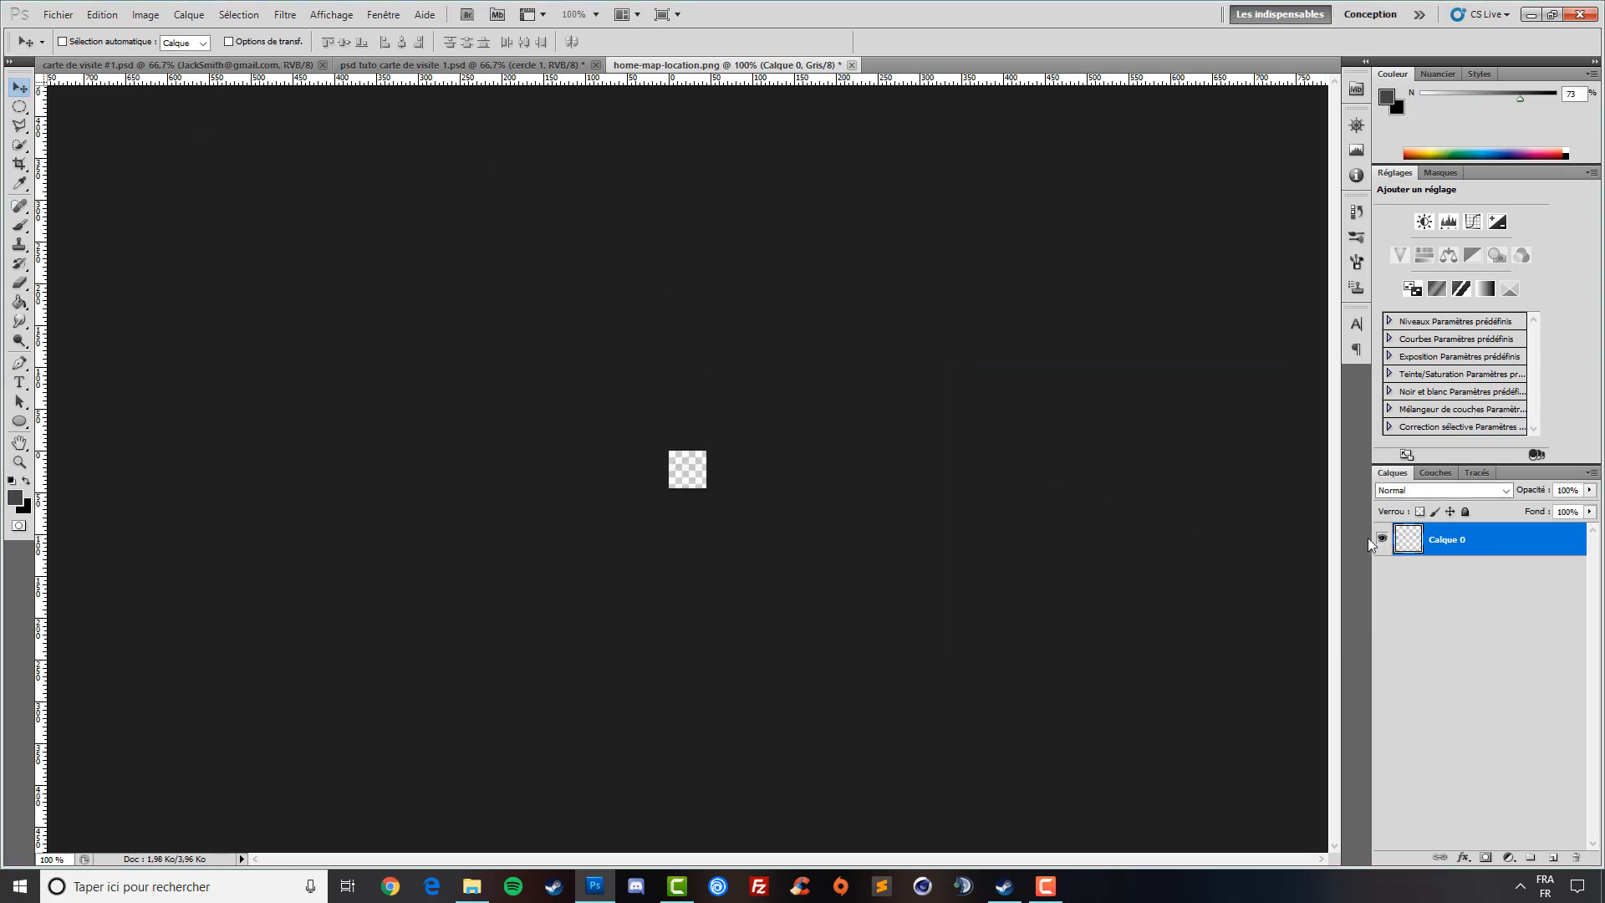
click(458, 60)
key(ctrl+v)
drag(717, 500, 659, 457)
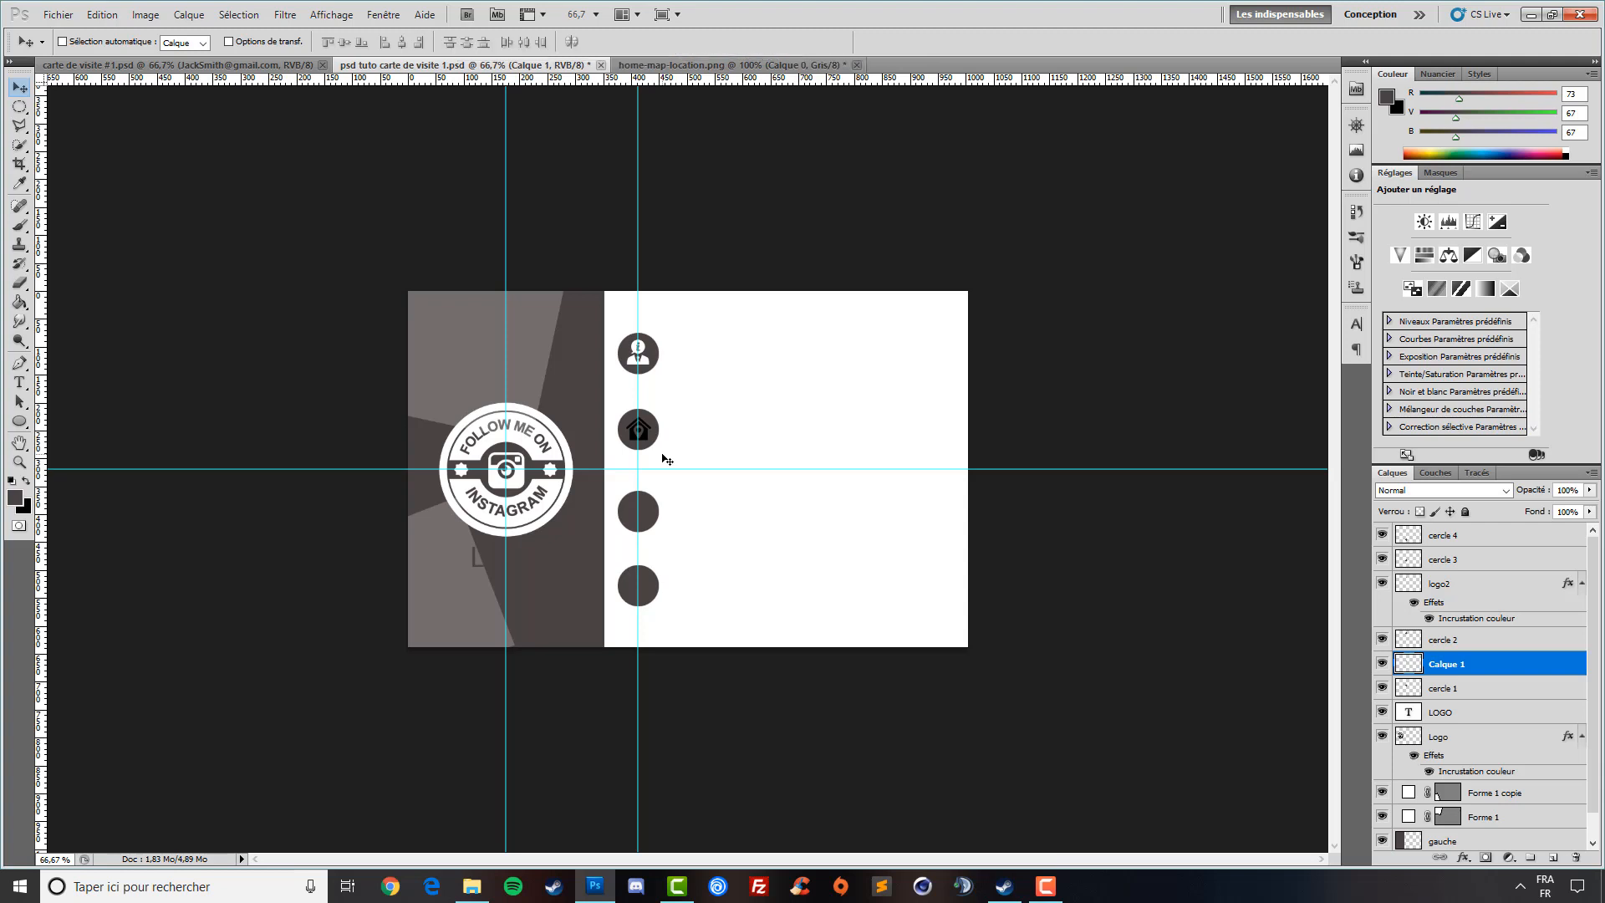
- Give the house icon a white colour overlay
click(1464, 858)
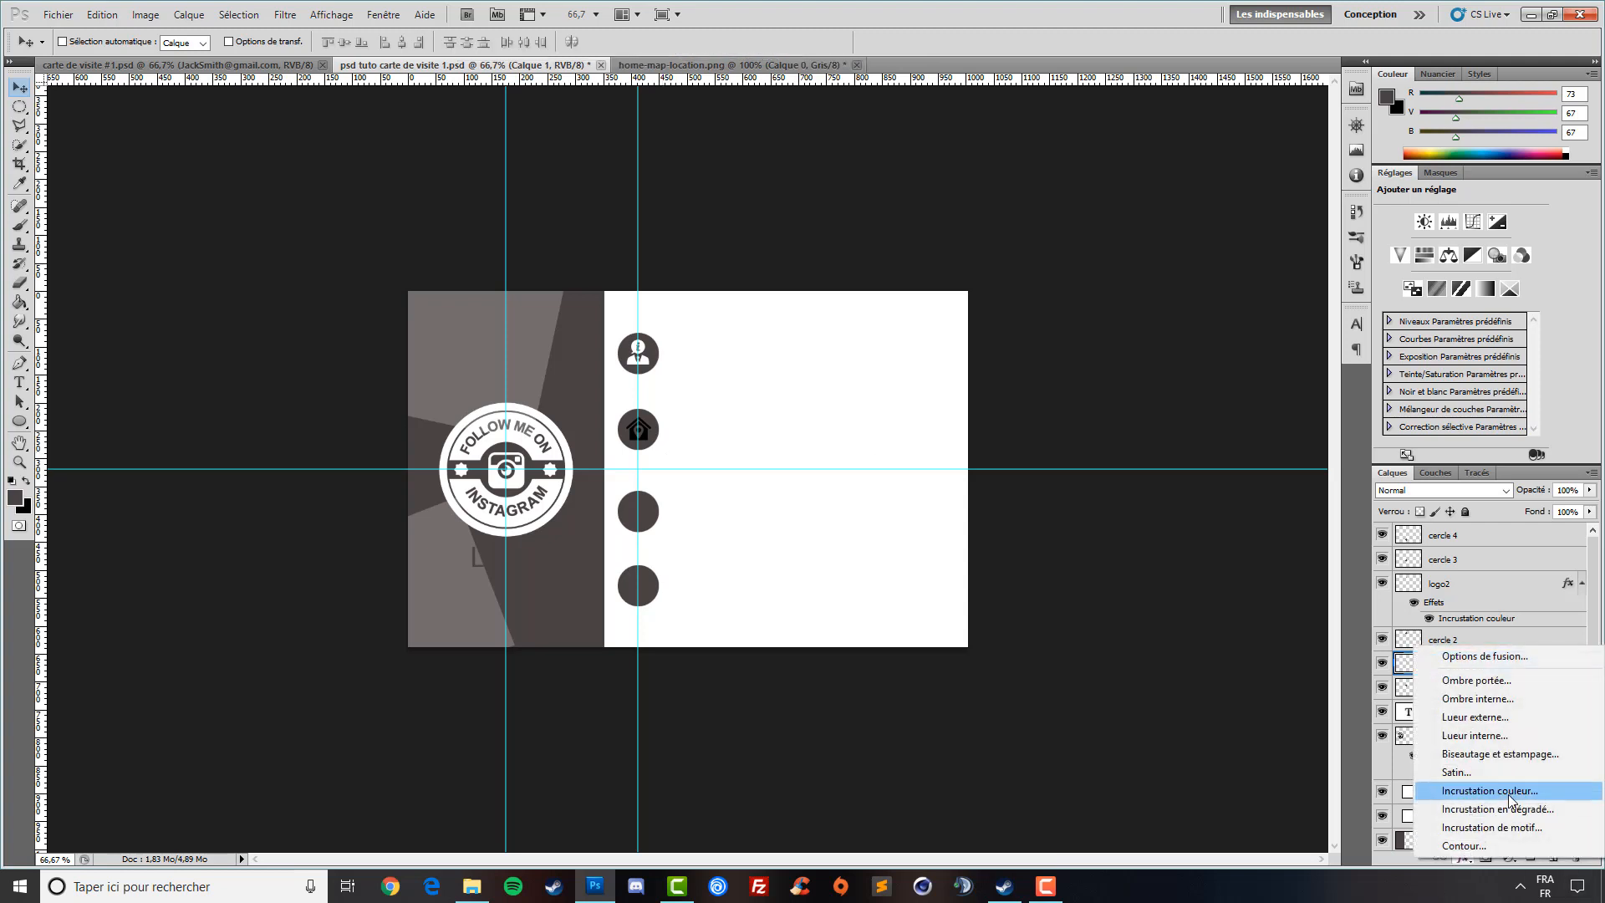
click(1490, 791)
click(1271, 324)
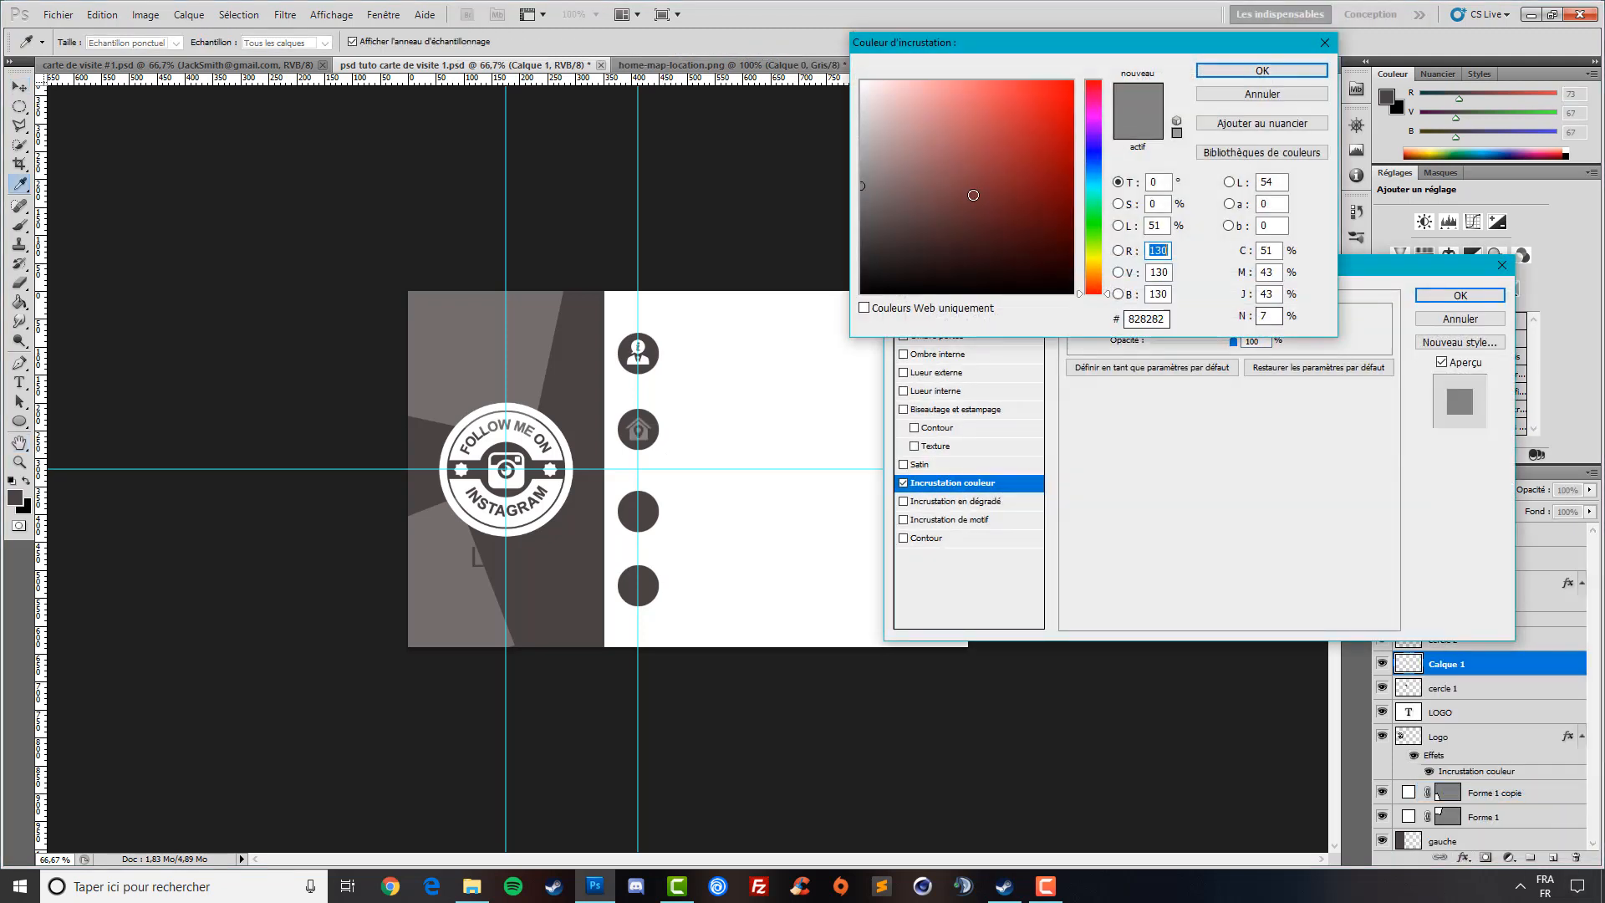
drag(970, 193, 859, 82)
click(1223, 73)
click(1503, 297)
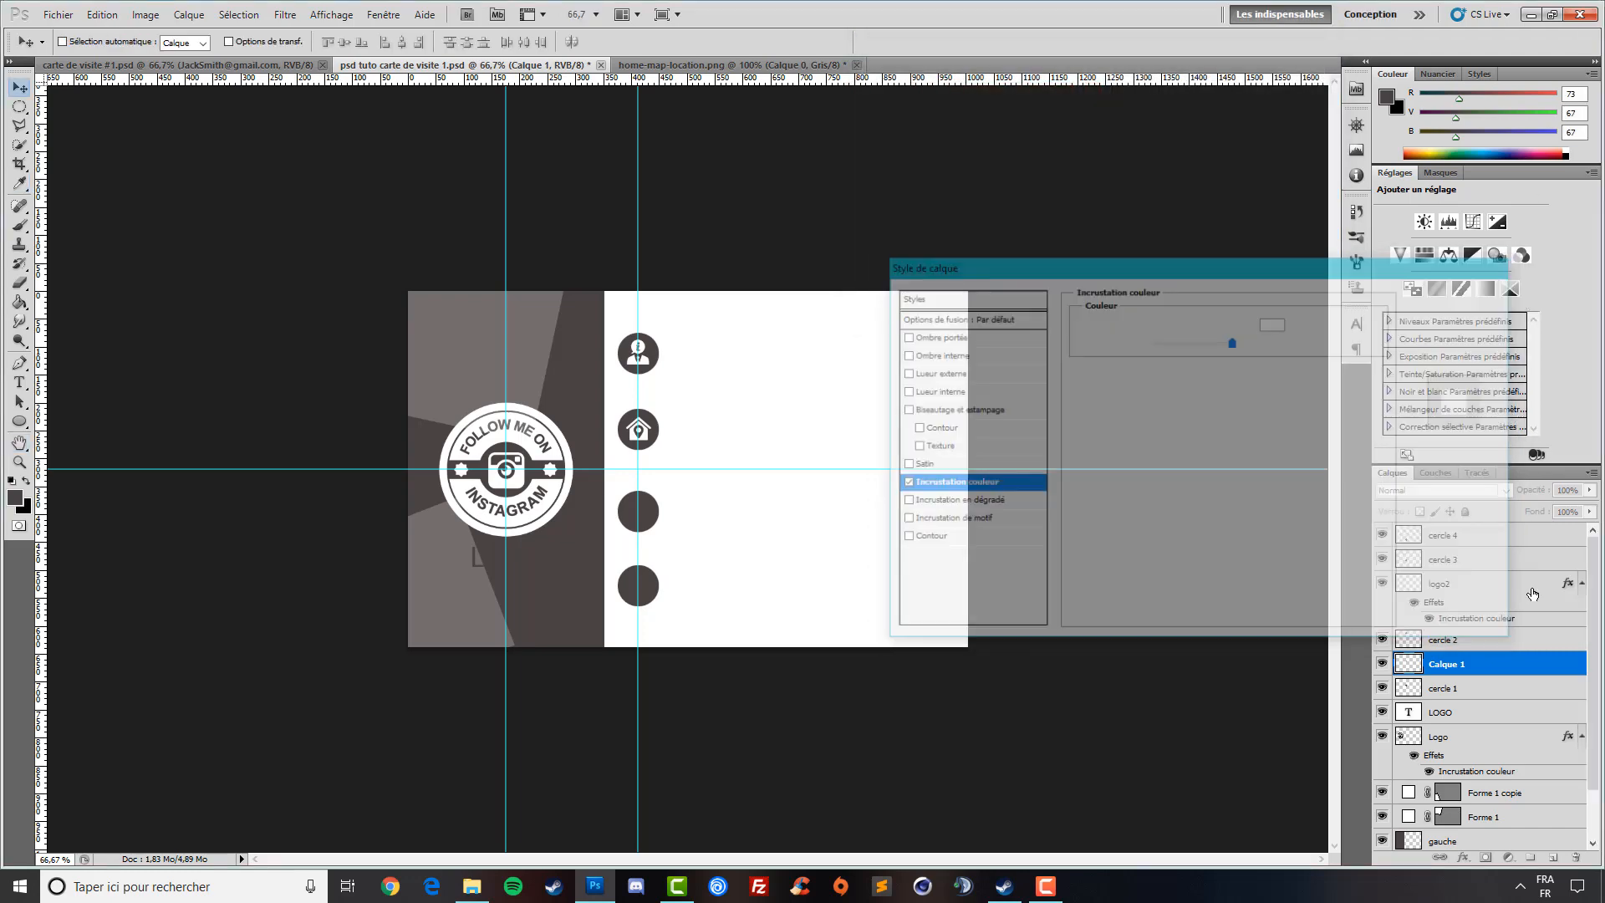
click(1490, 561)
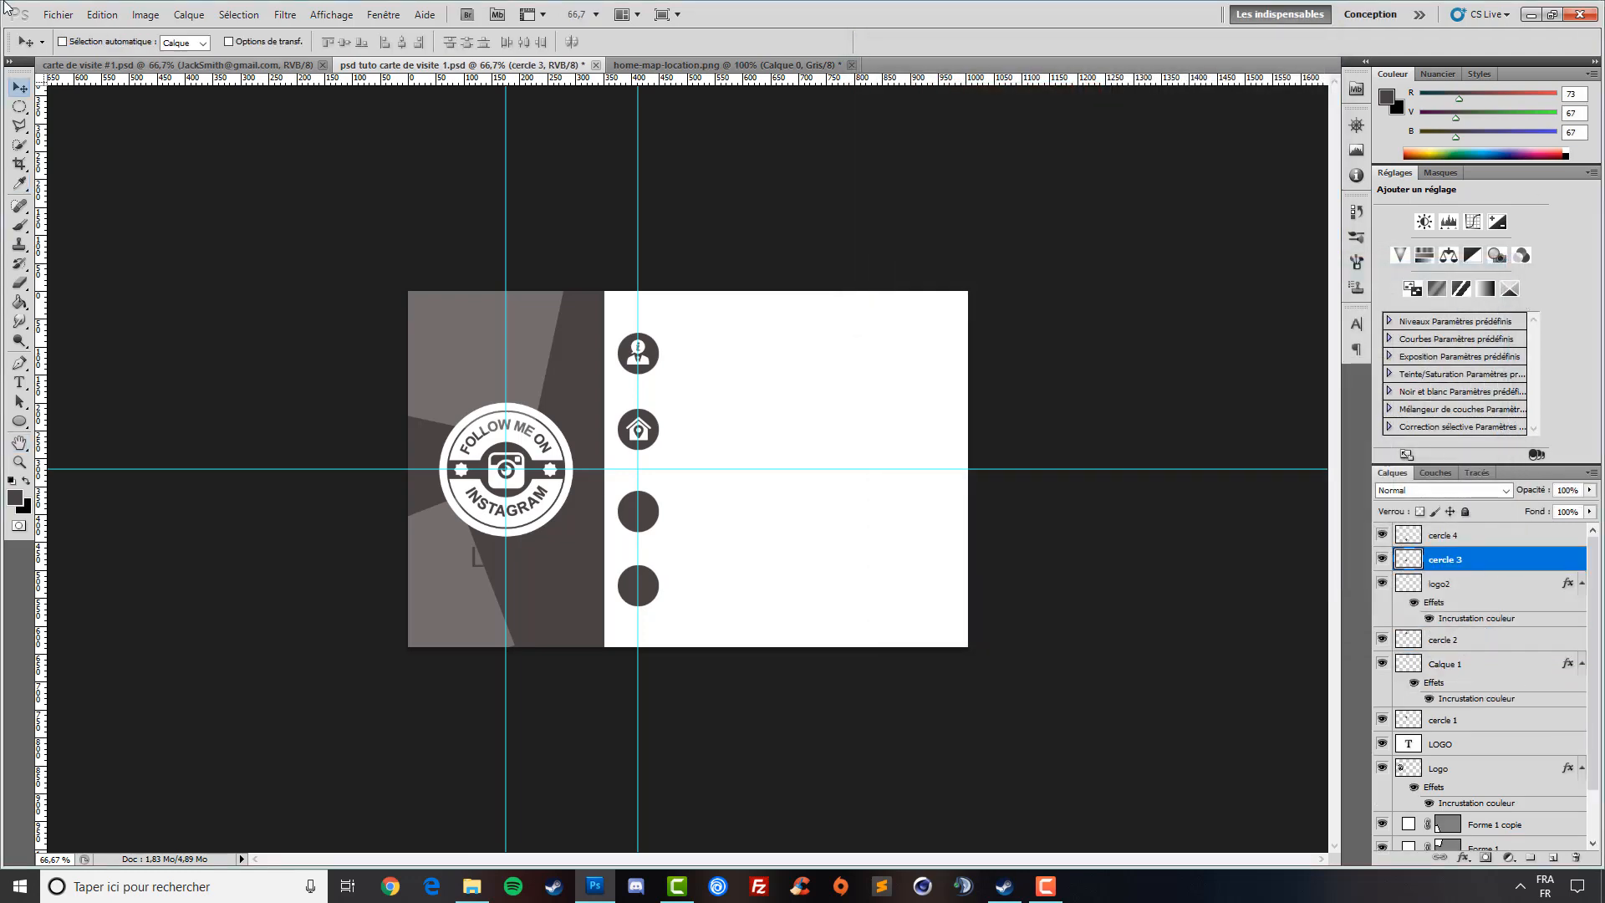
- Open mobile-phone.png and resize it to 48 px wide
click(57, 17)
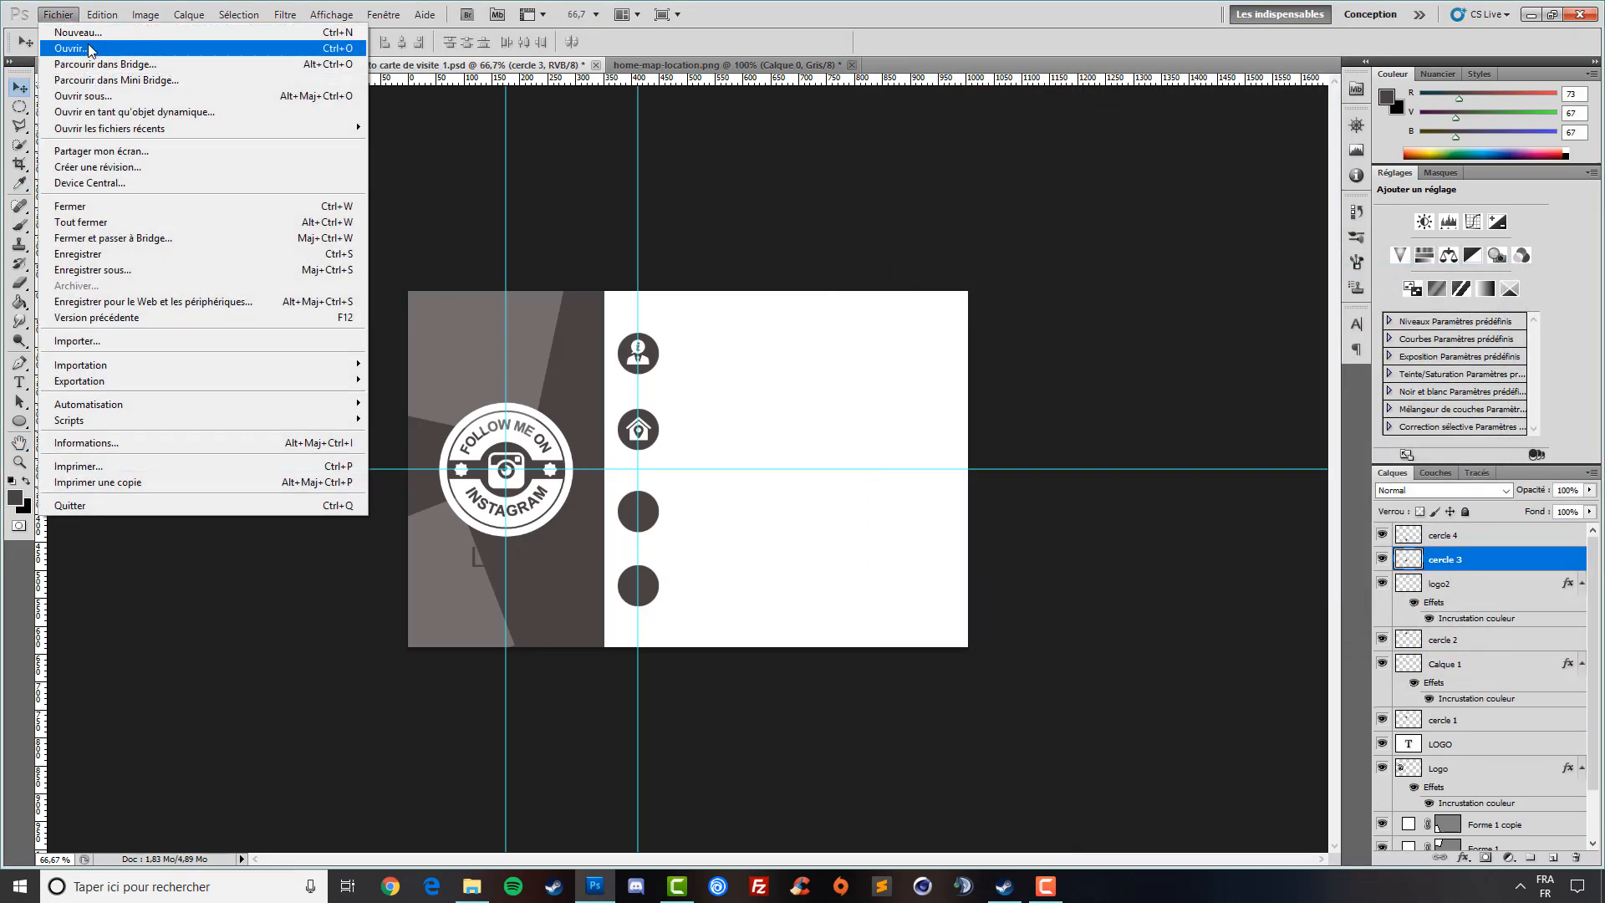
click(94, 47)
scroll(1120, 374, down, 4)
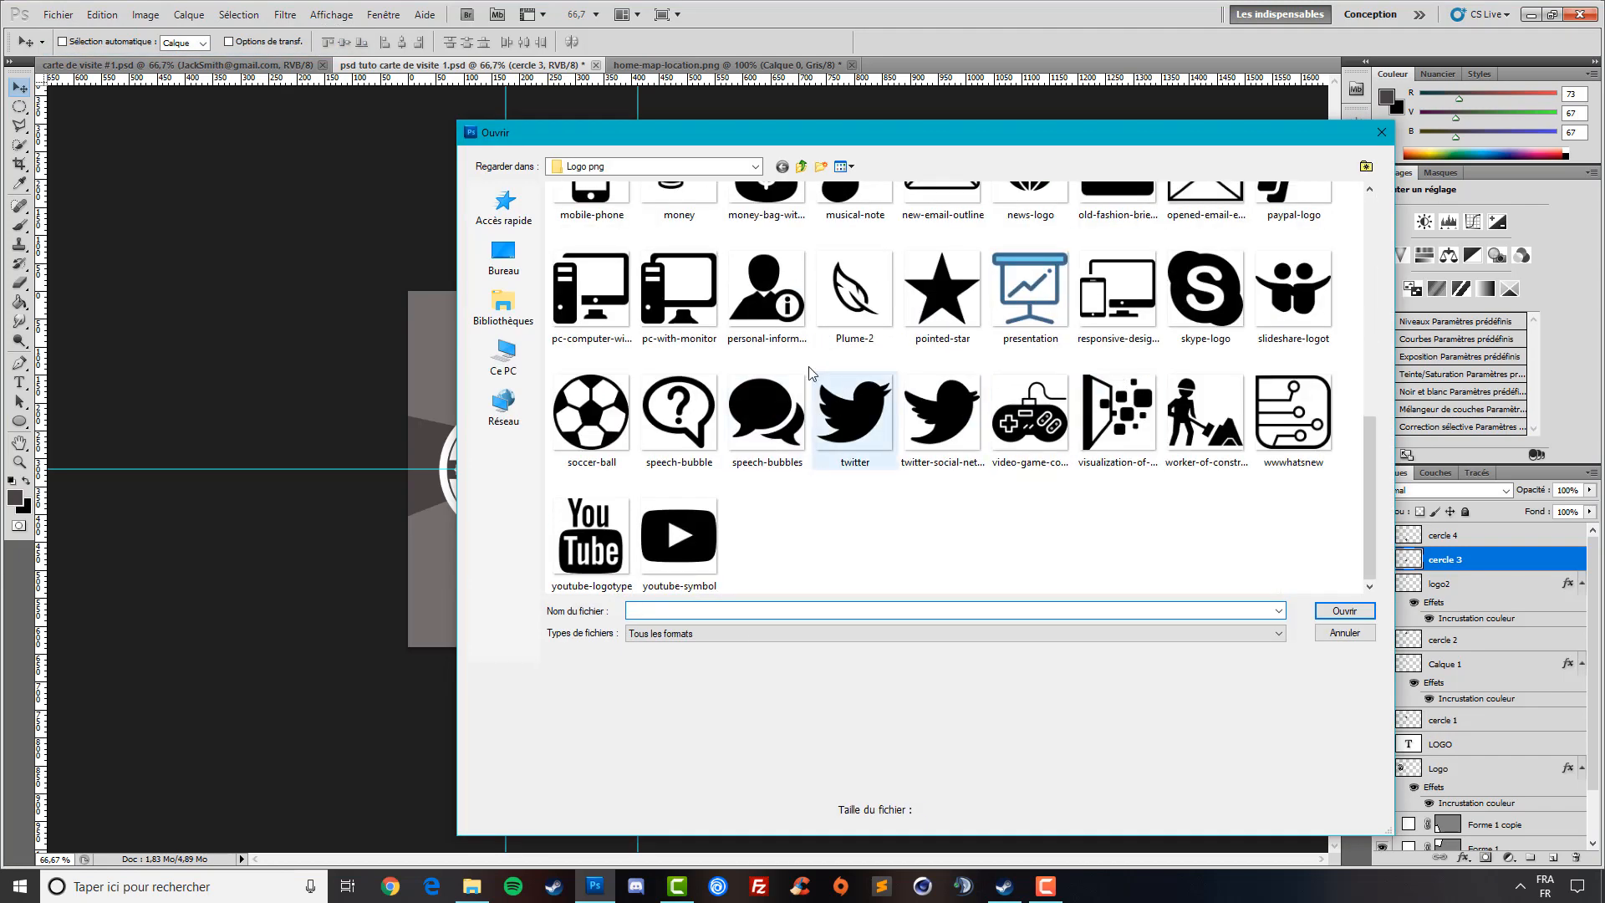
scroll(1041, 423, up, 2)
double_click(589, 347)
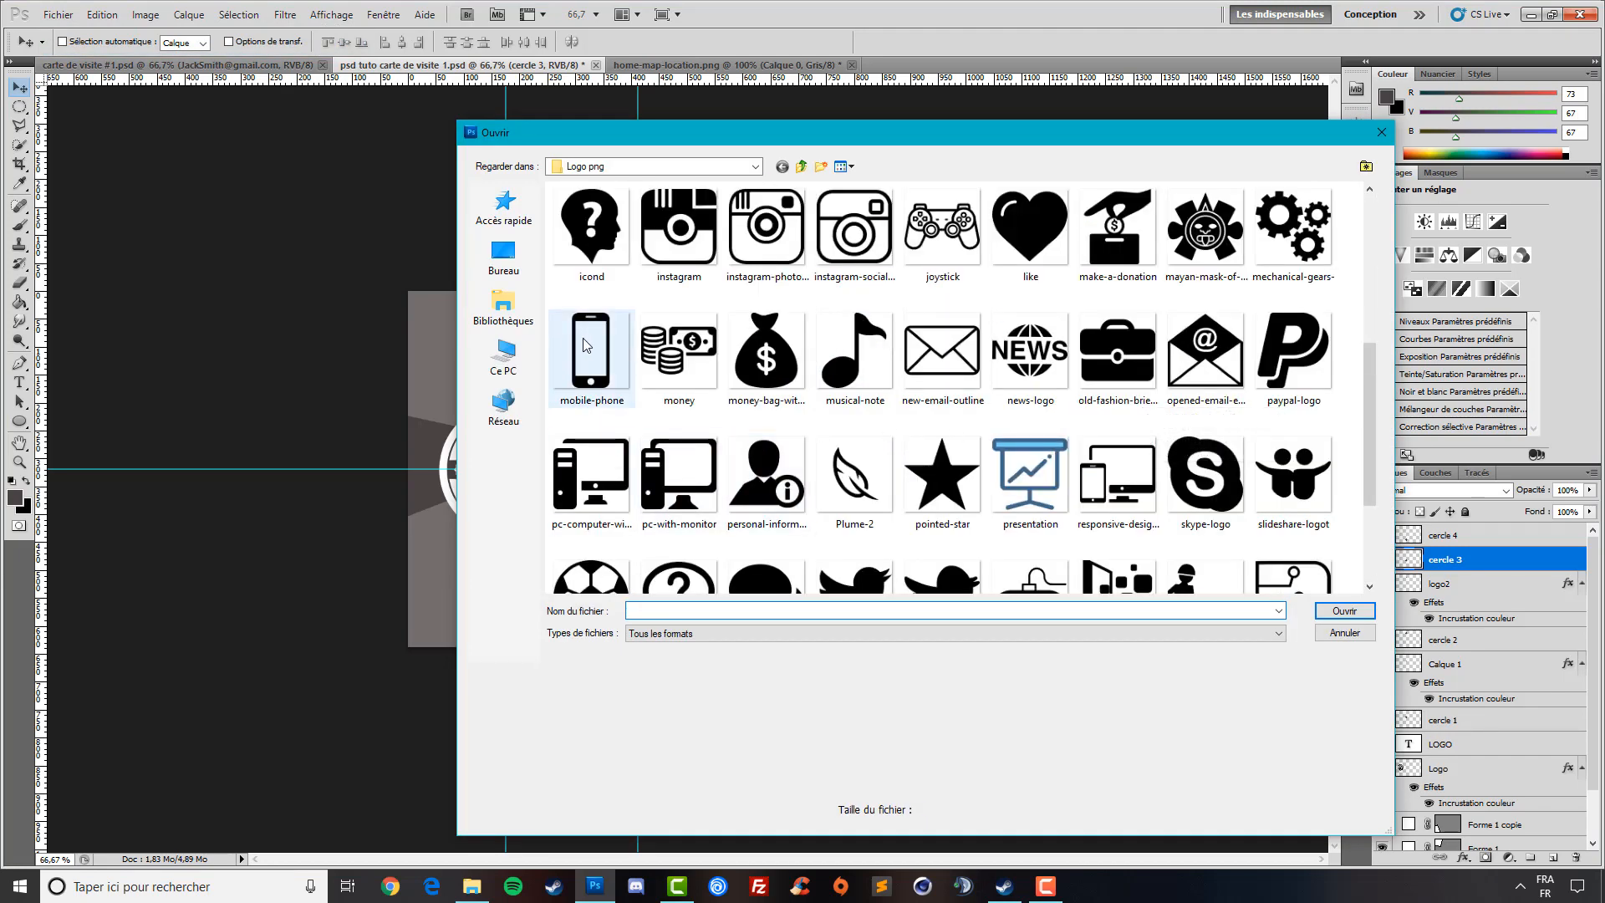
click(145, 14)
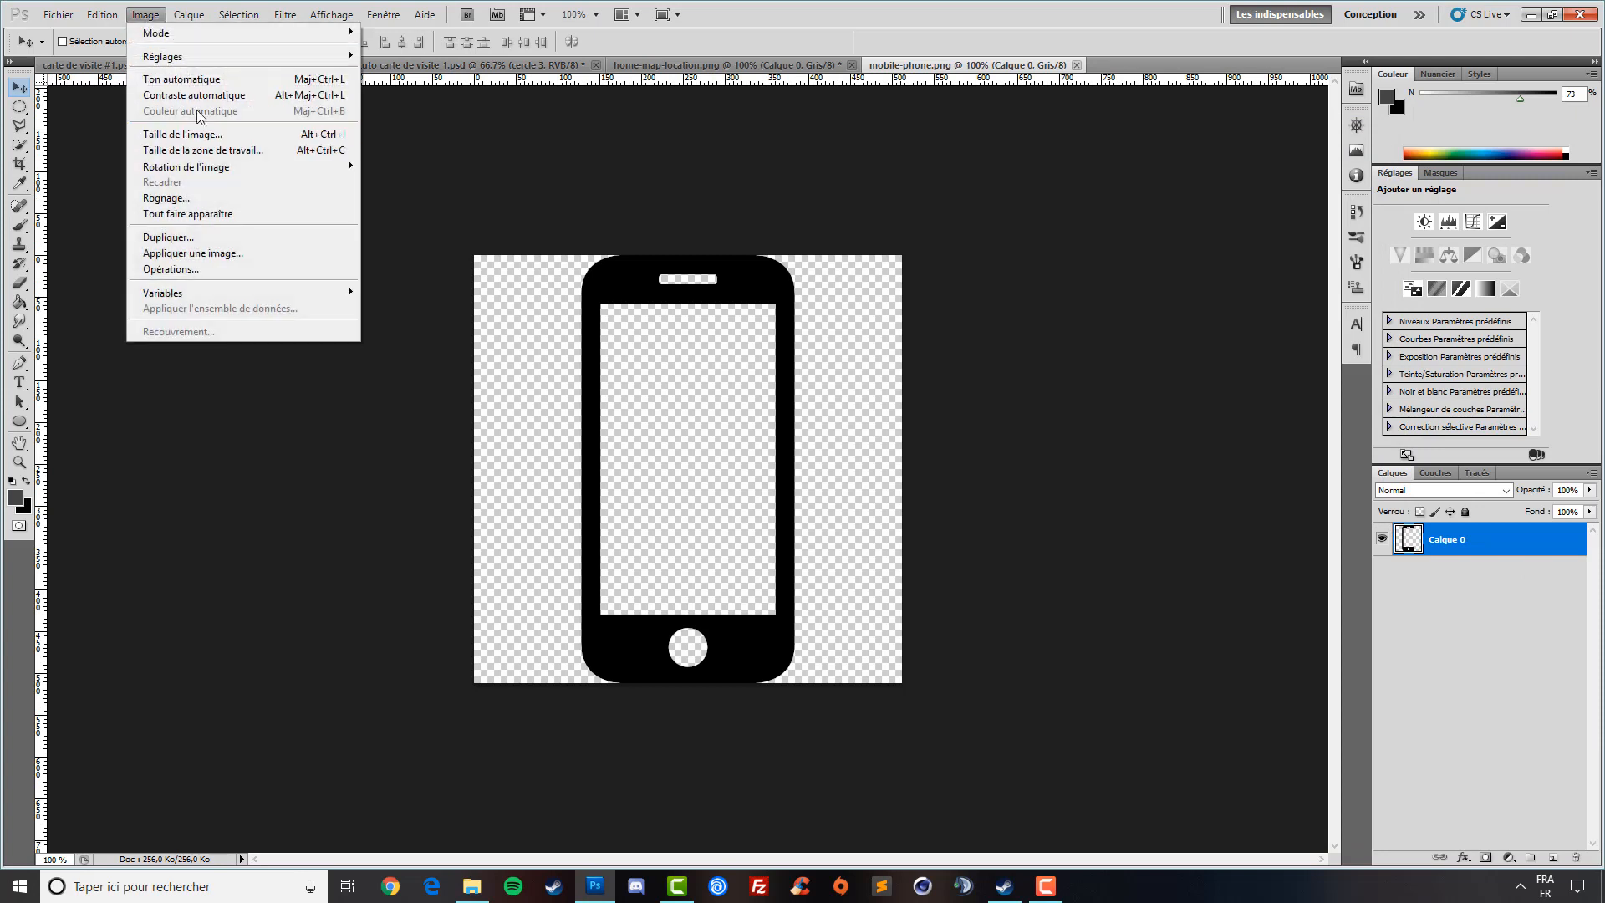
click(200, 132)
text(48)
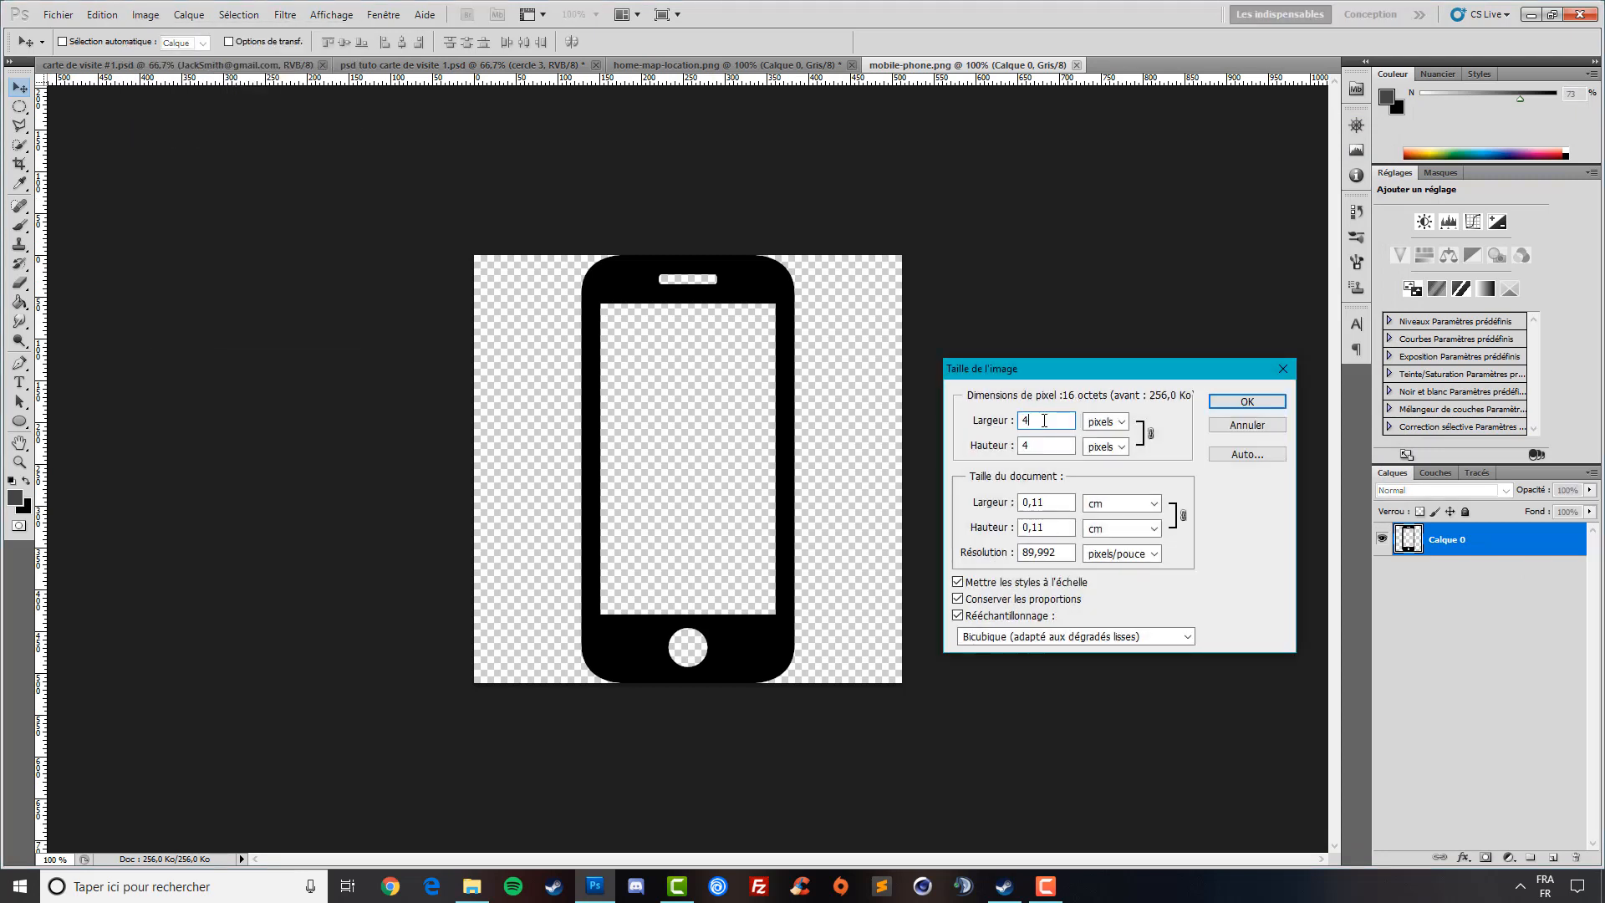
key(Return)
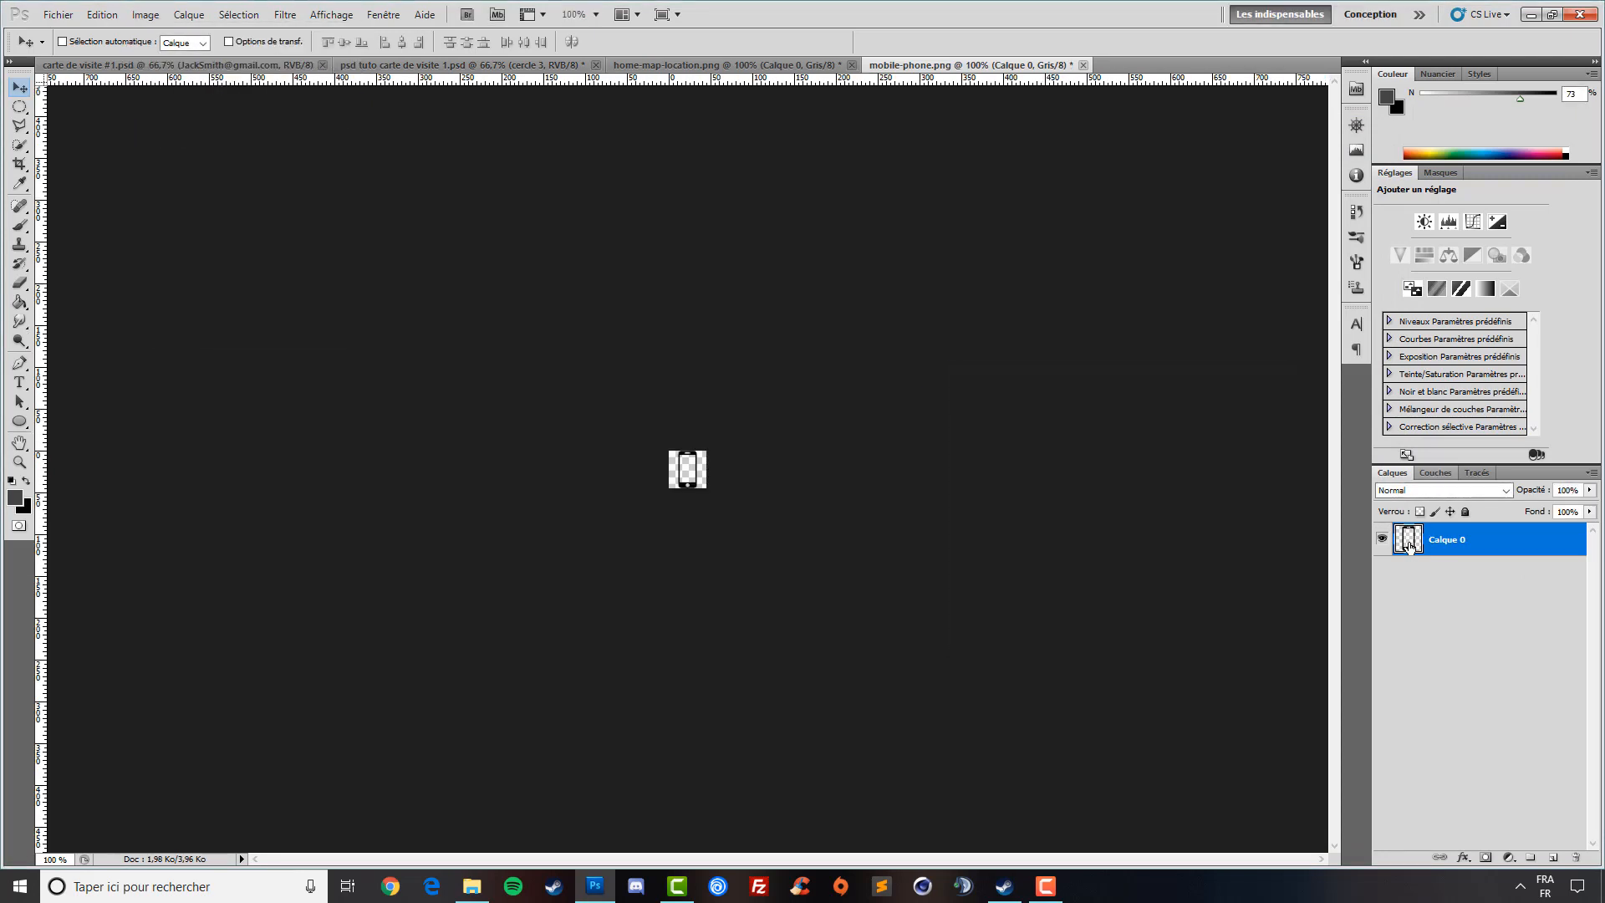
- Paste the phone icon into the card and move it onto the third circle
ctrl+click(1407, 548)
click(513, 62)
key(ctrl+v)
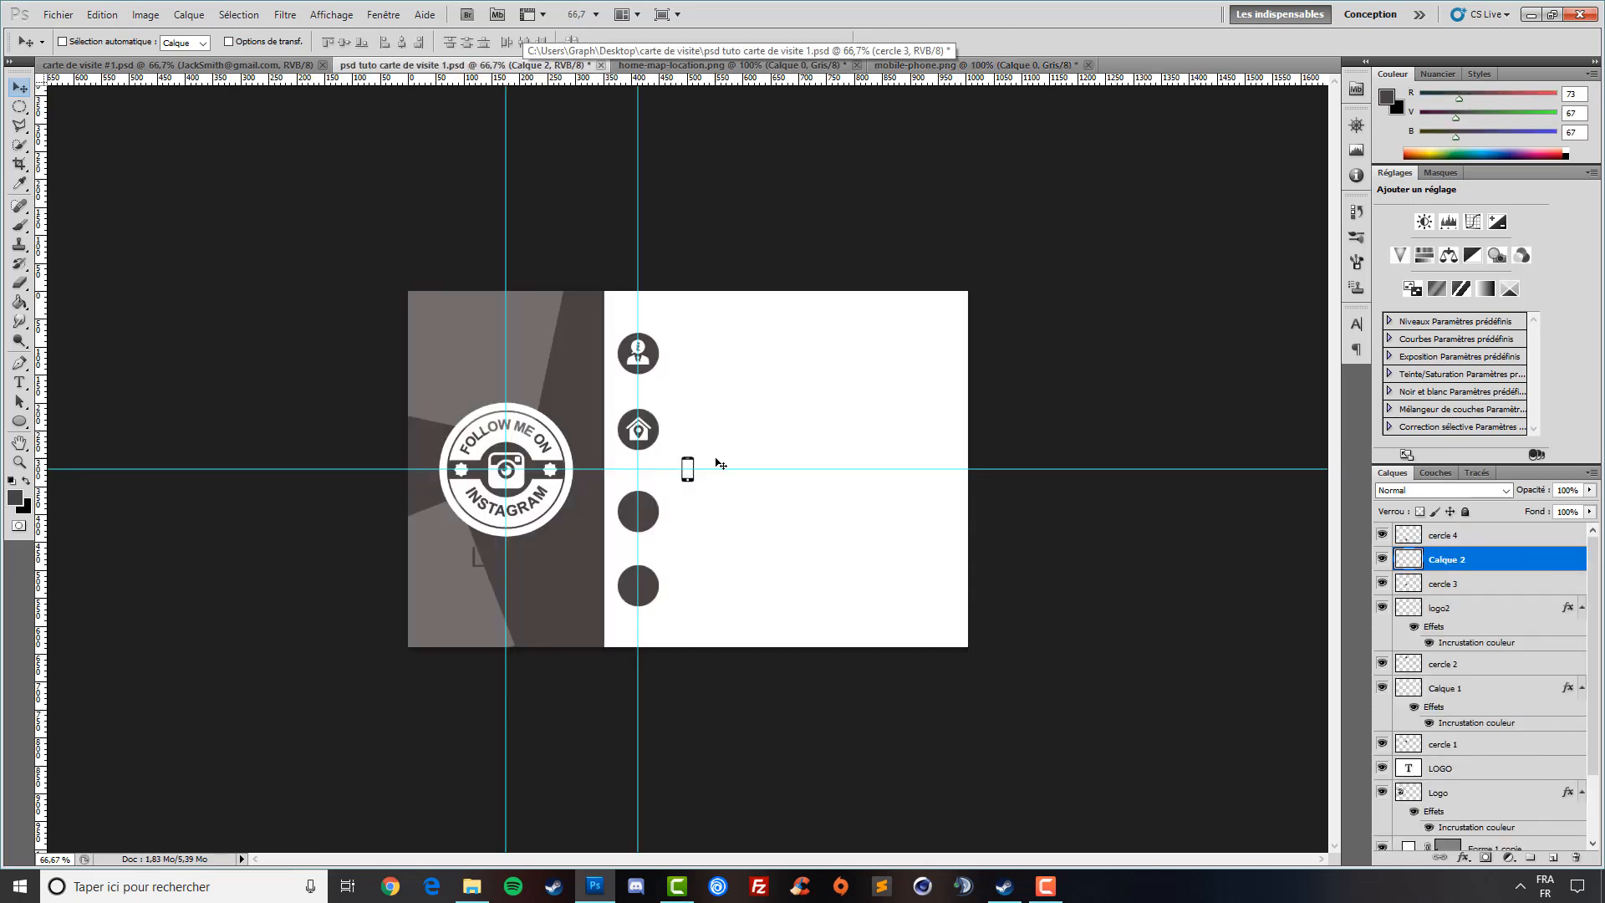
drag(720, 458, 633, 537)
- Give the phone icon a white colour overlay
click(1463, 857)
click(1471, 792)
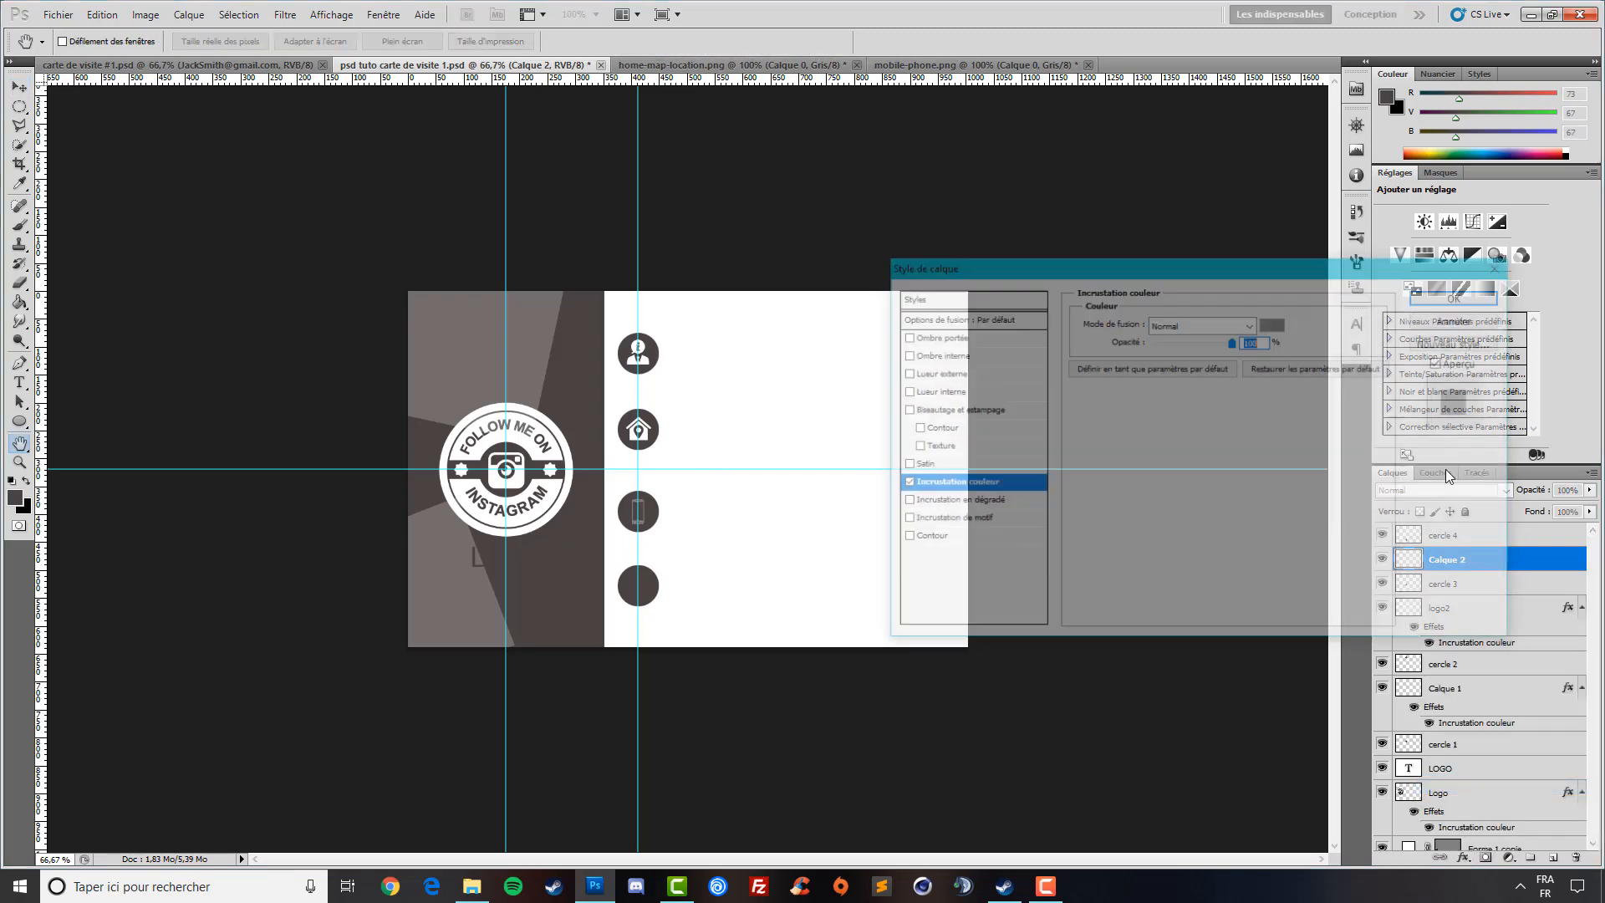
click(1271, 324)
drag(1046, 259, 857, 77)
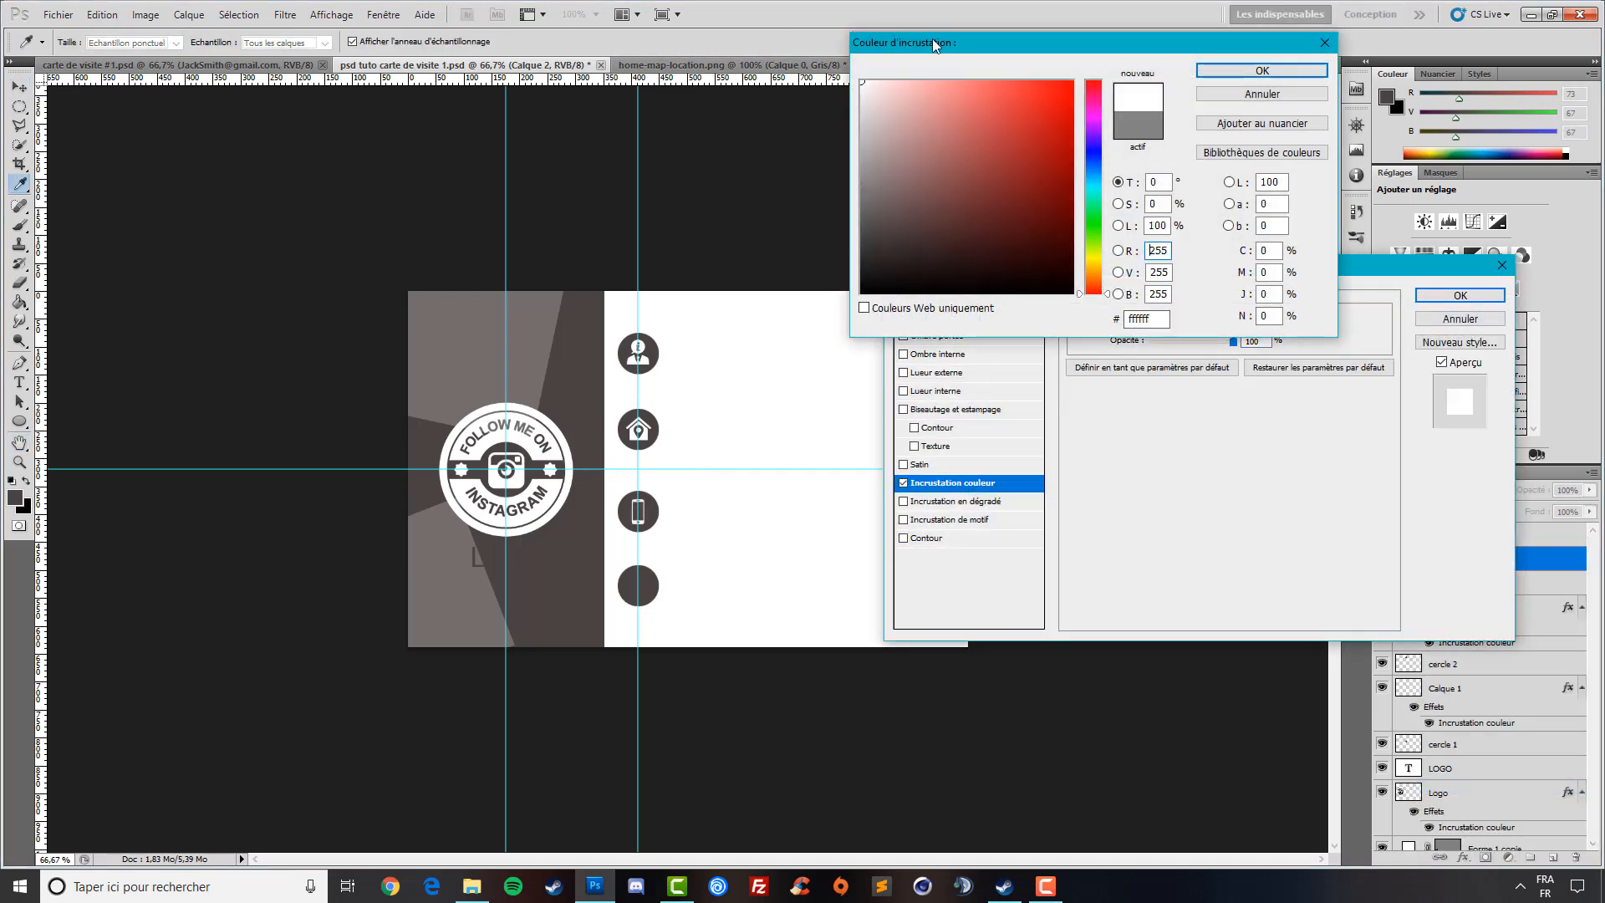
click(1242, 70)
click(1456, 296)
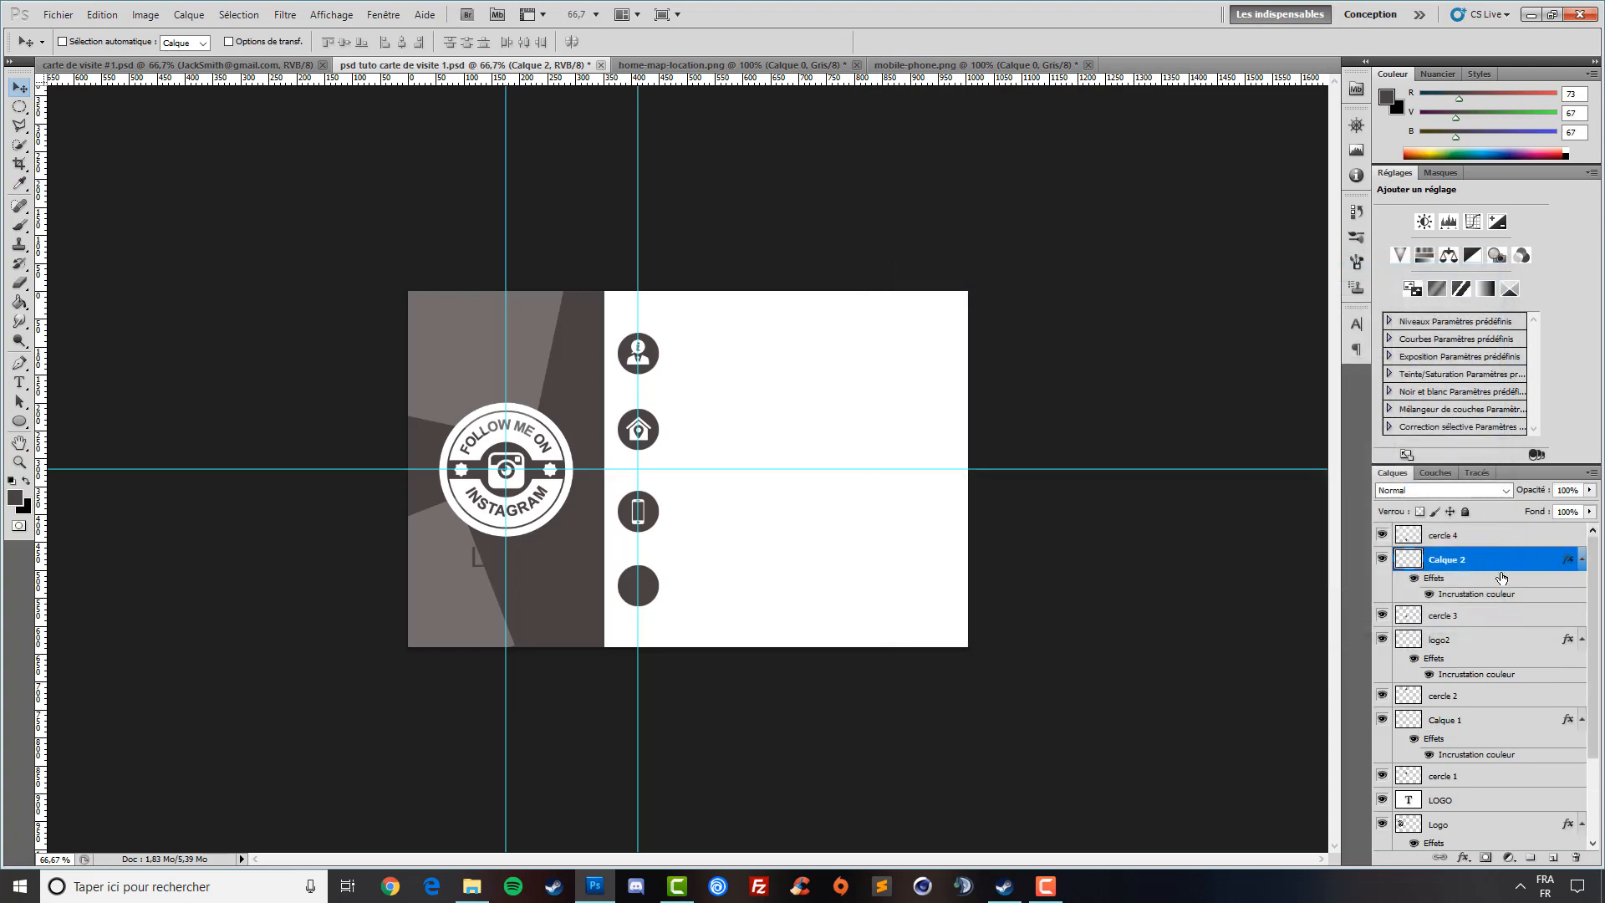
click(1467, 536)
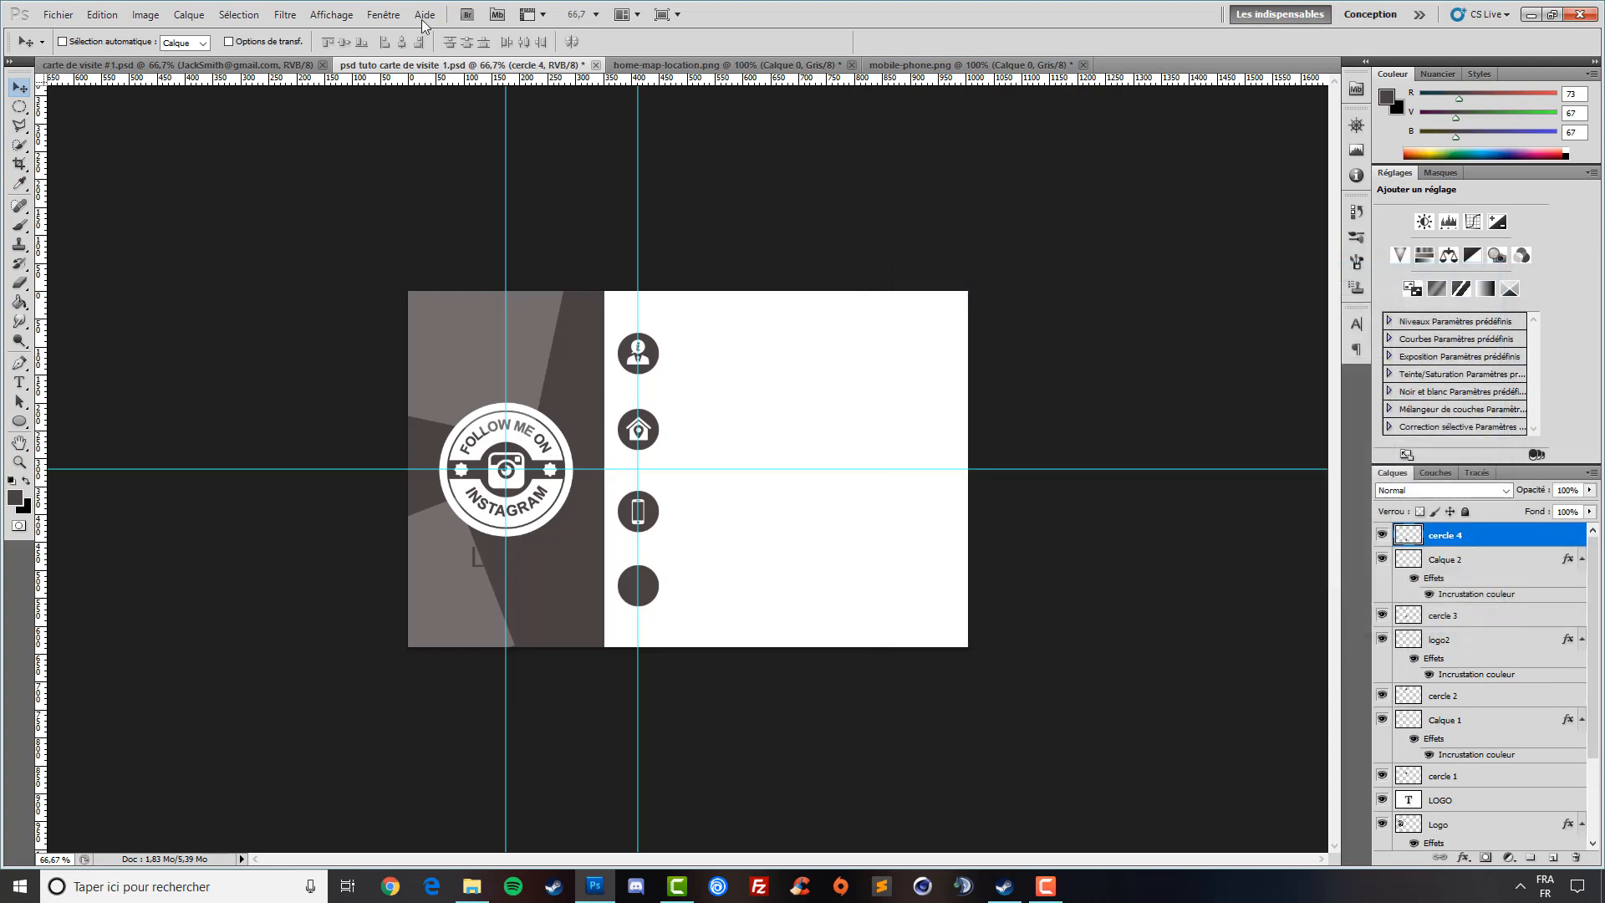
click(851, 65)
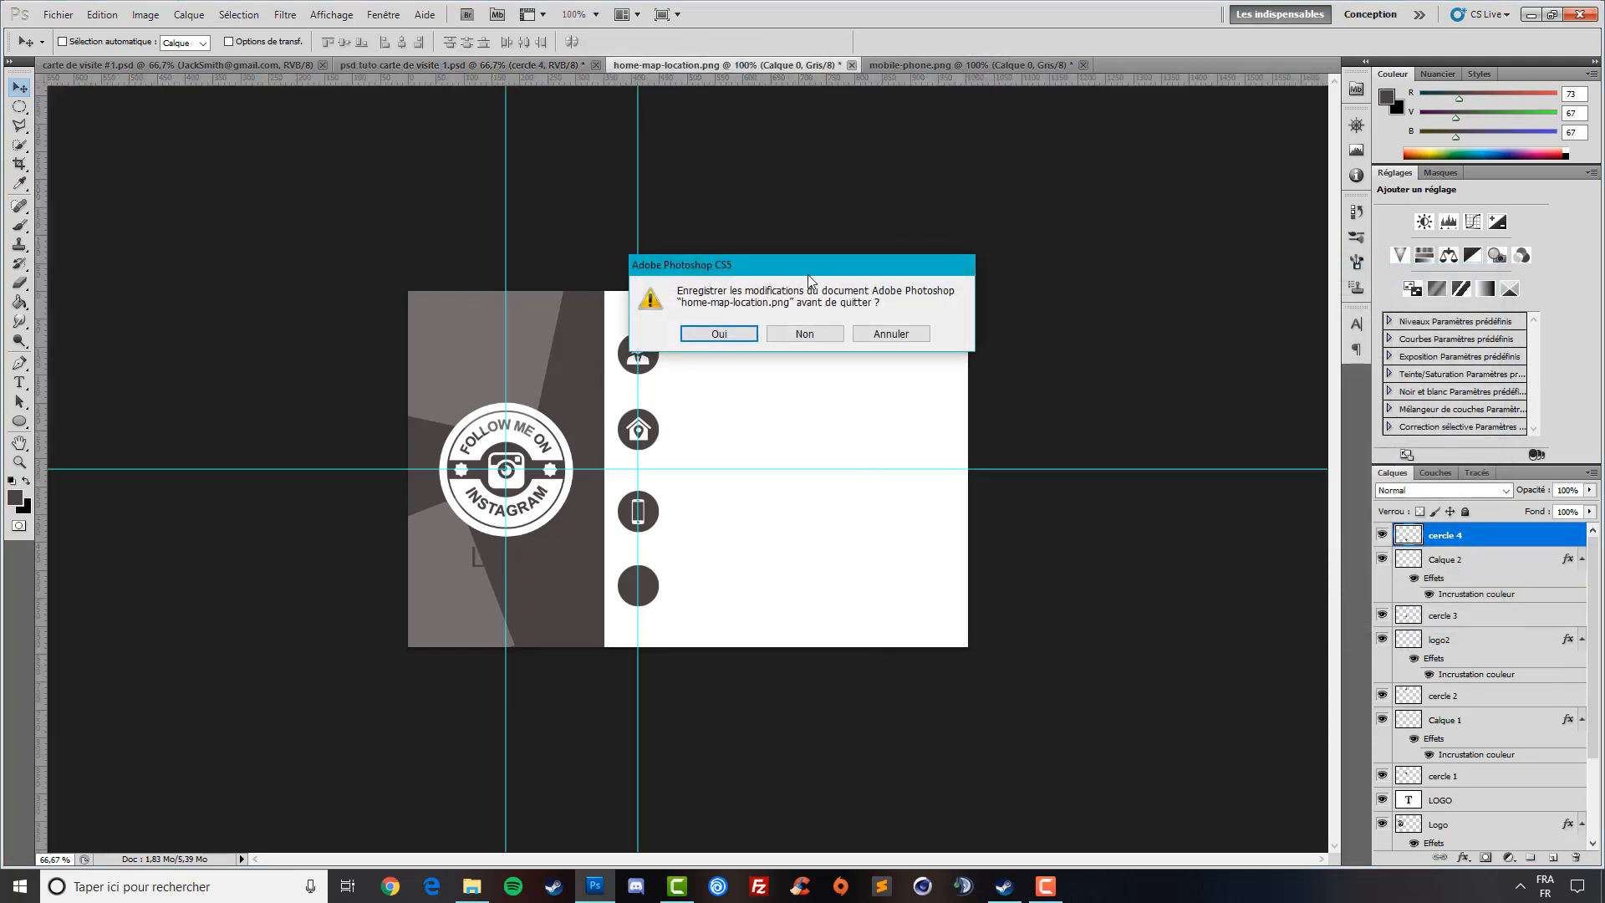
- Close home-map-location.png and mobile-phone.png without saving, then cancel the Open dialog
click(802, 333)
click(827, 65)
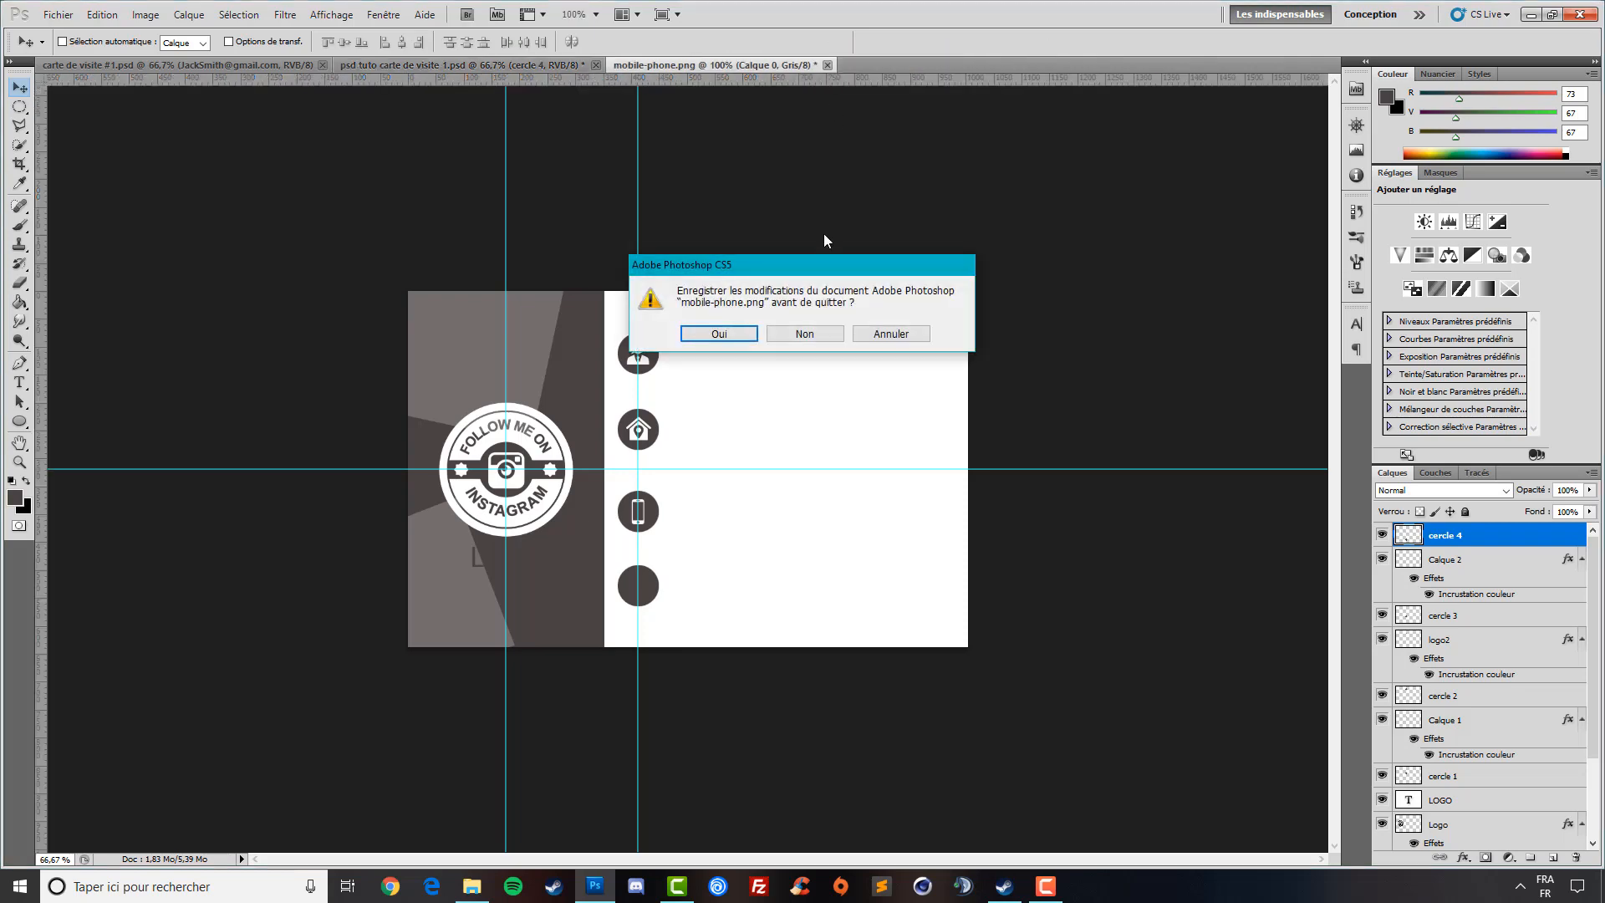
click(807, 333)
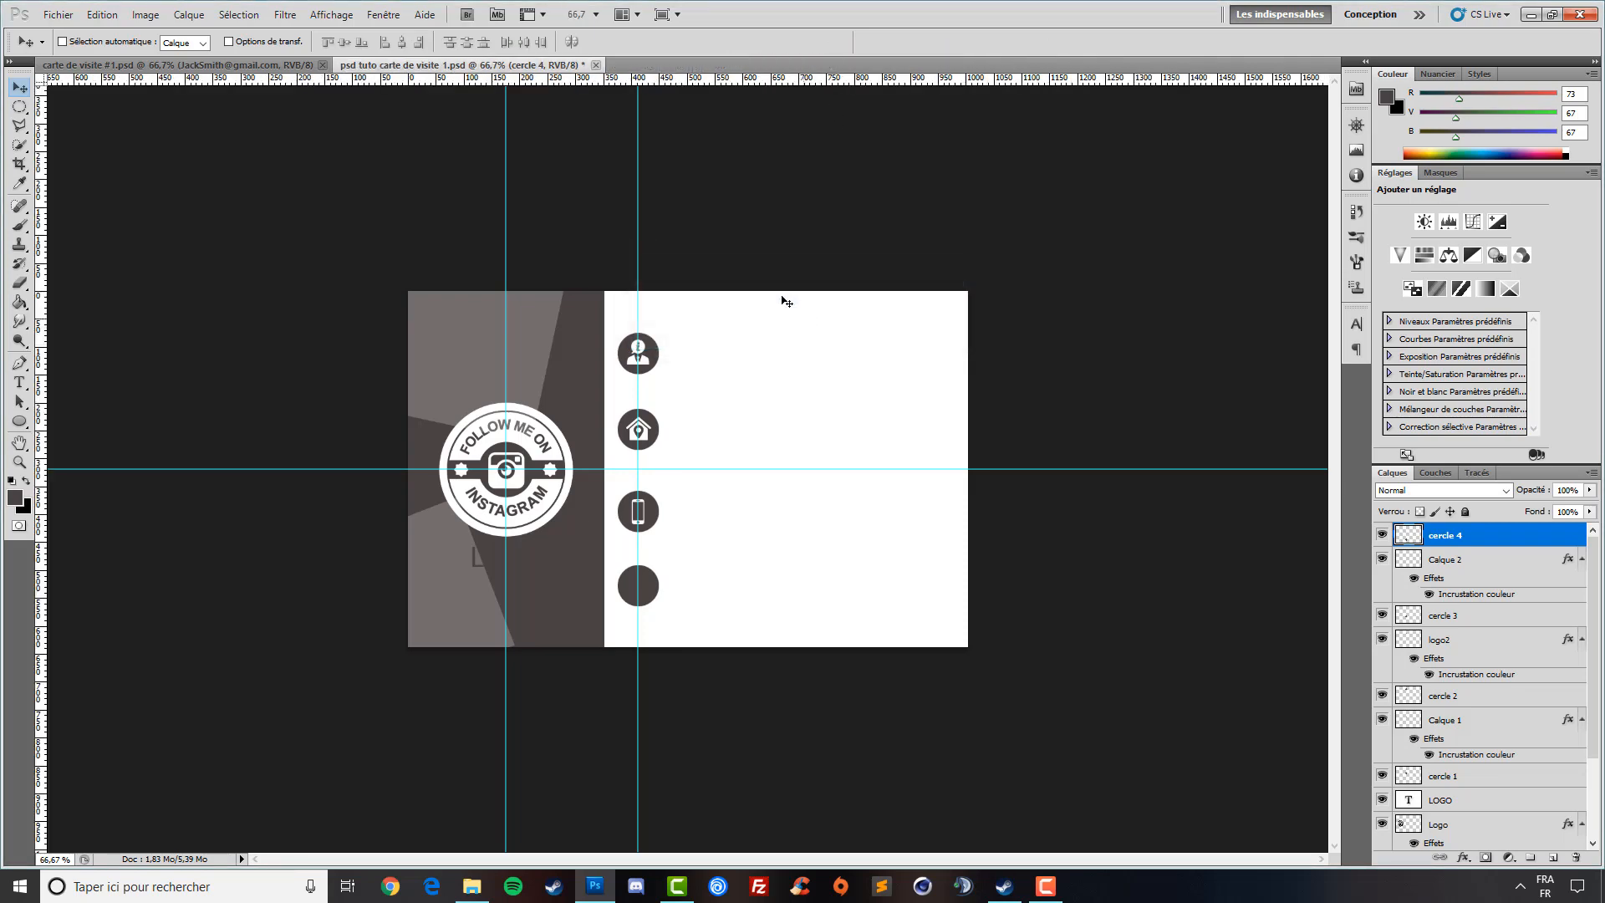
click(58, 14)
click(75, 48)
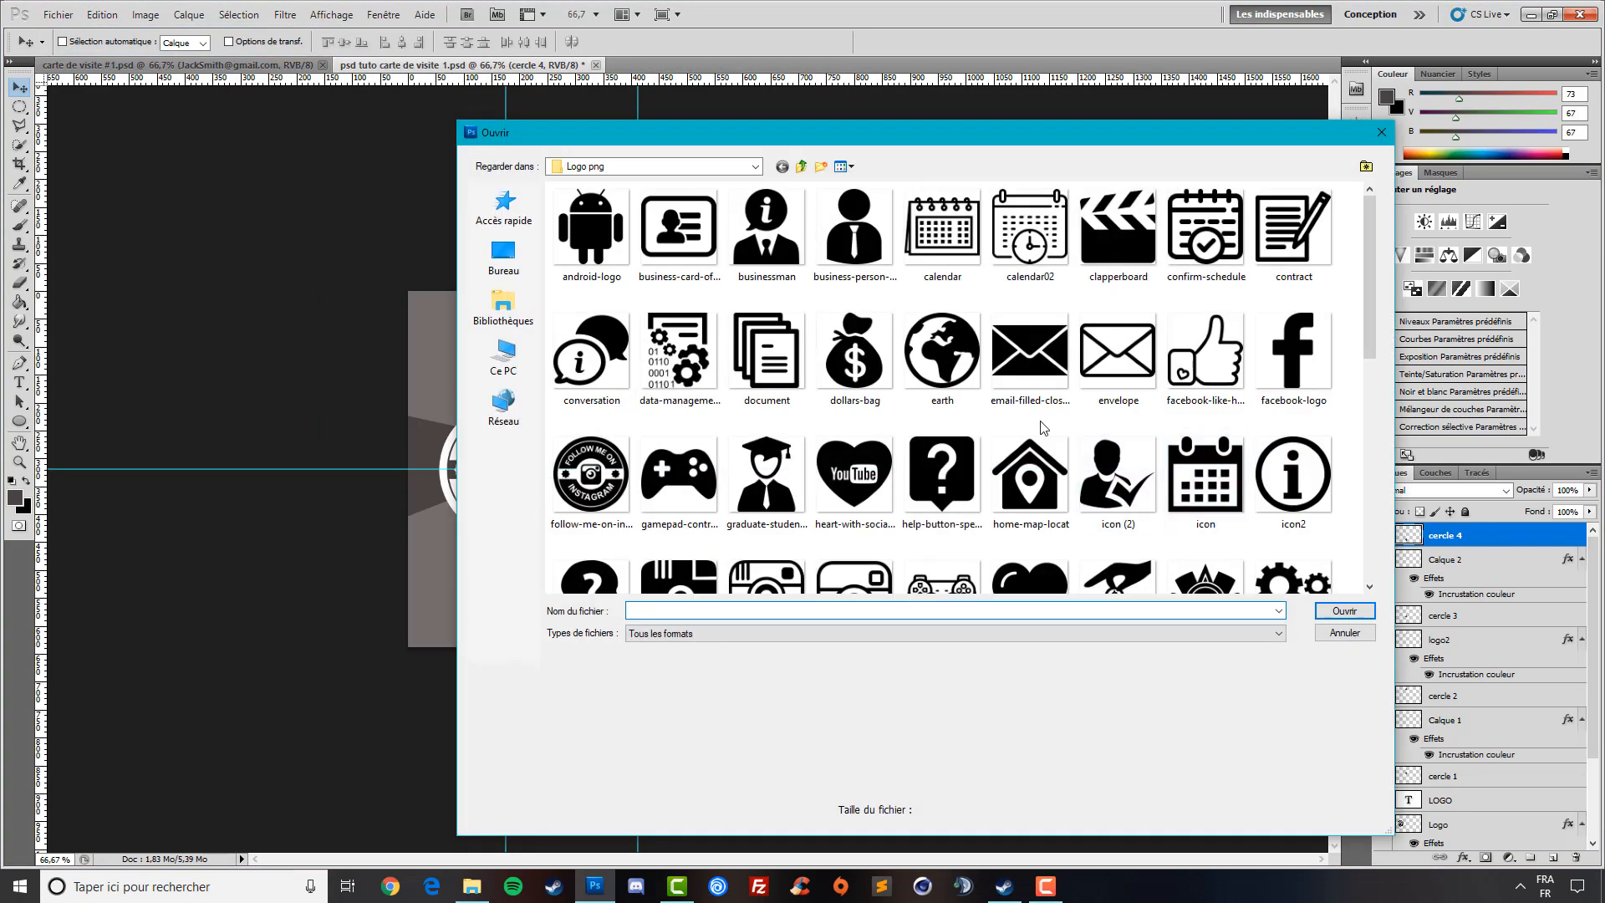
scroll(1042, 428, down, 5)
click(1381, 132)
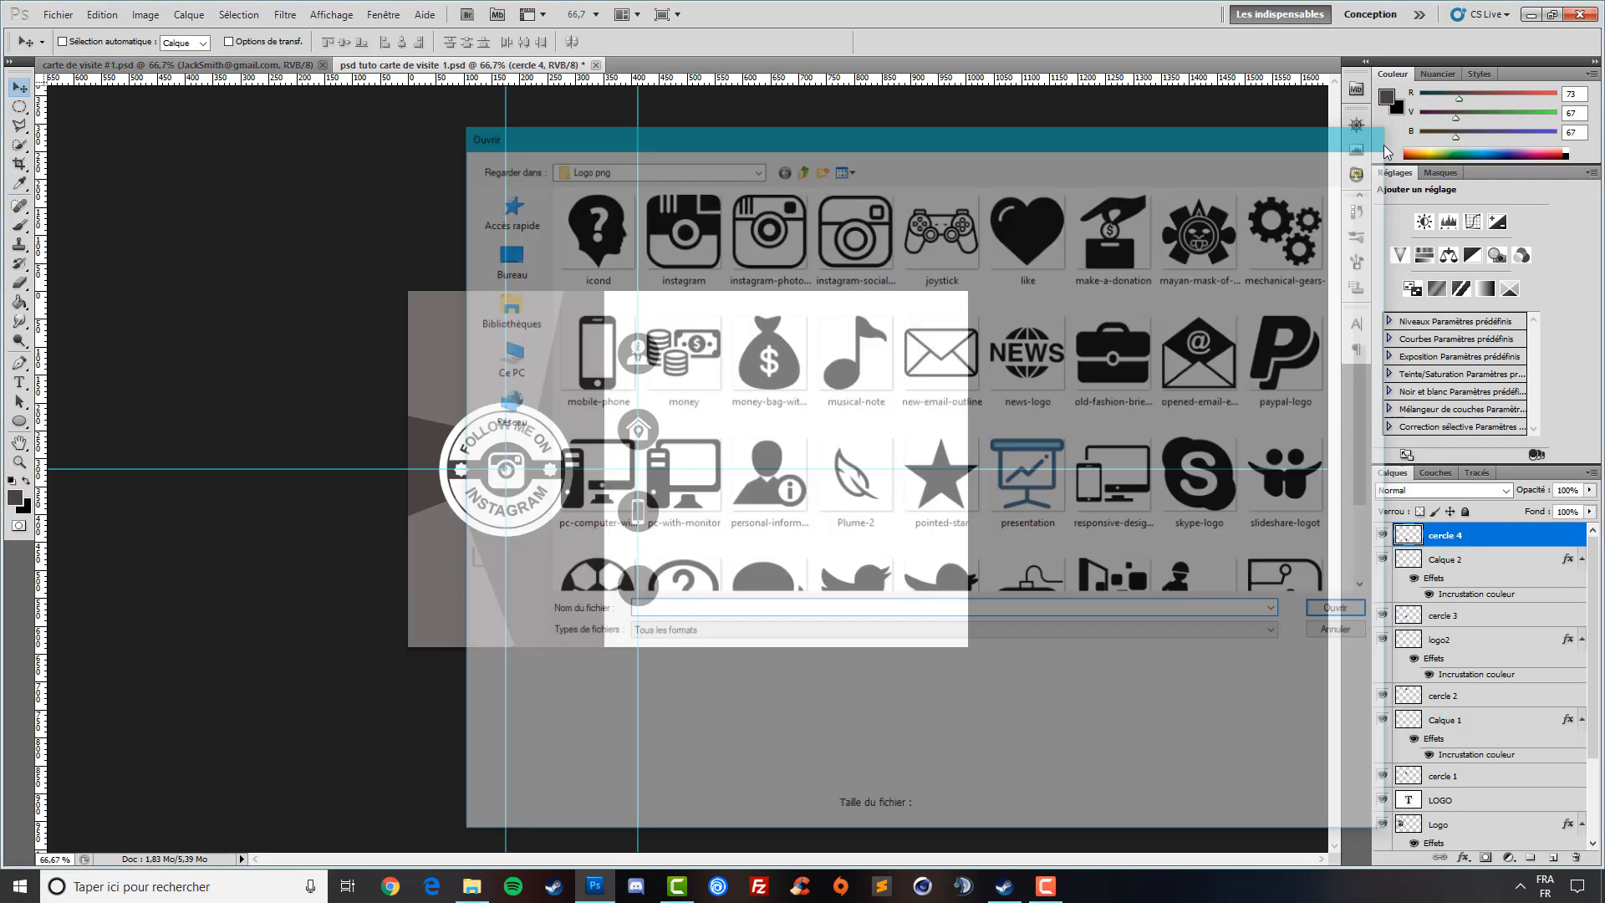
- Type a white @ in the bottom circle and shift it left onto the guide
click(19, 382)
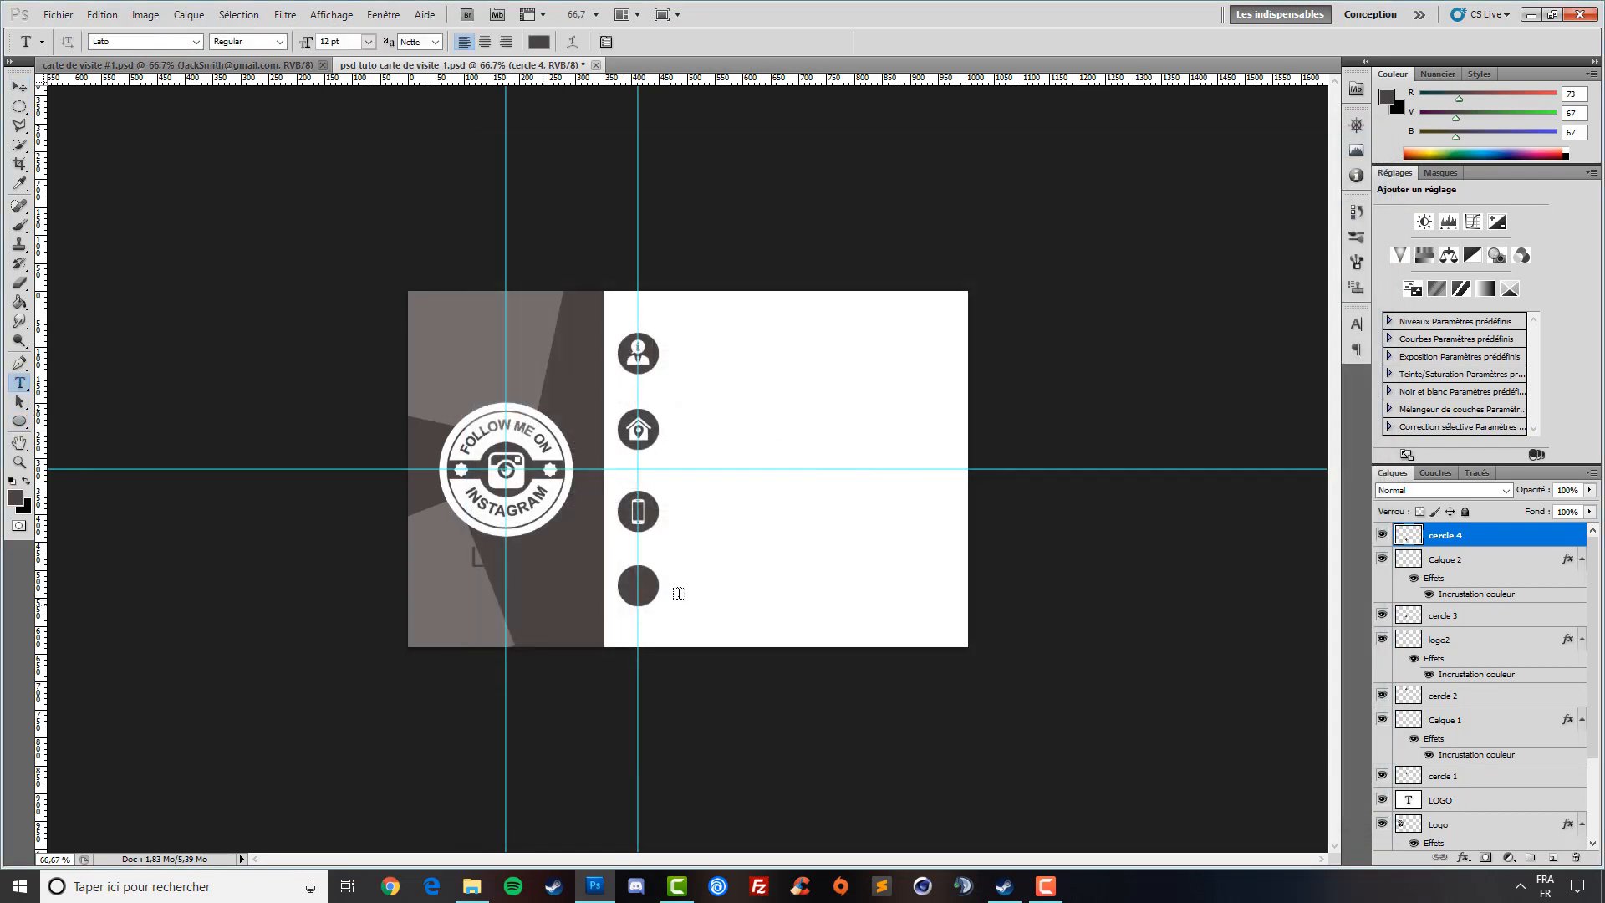
click(637, 588)
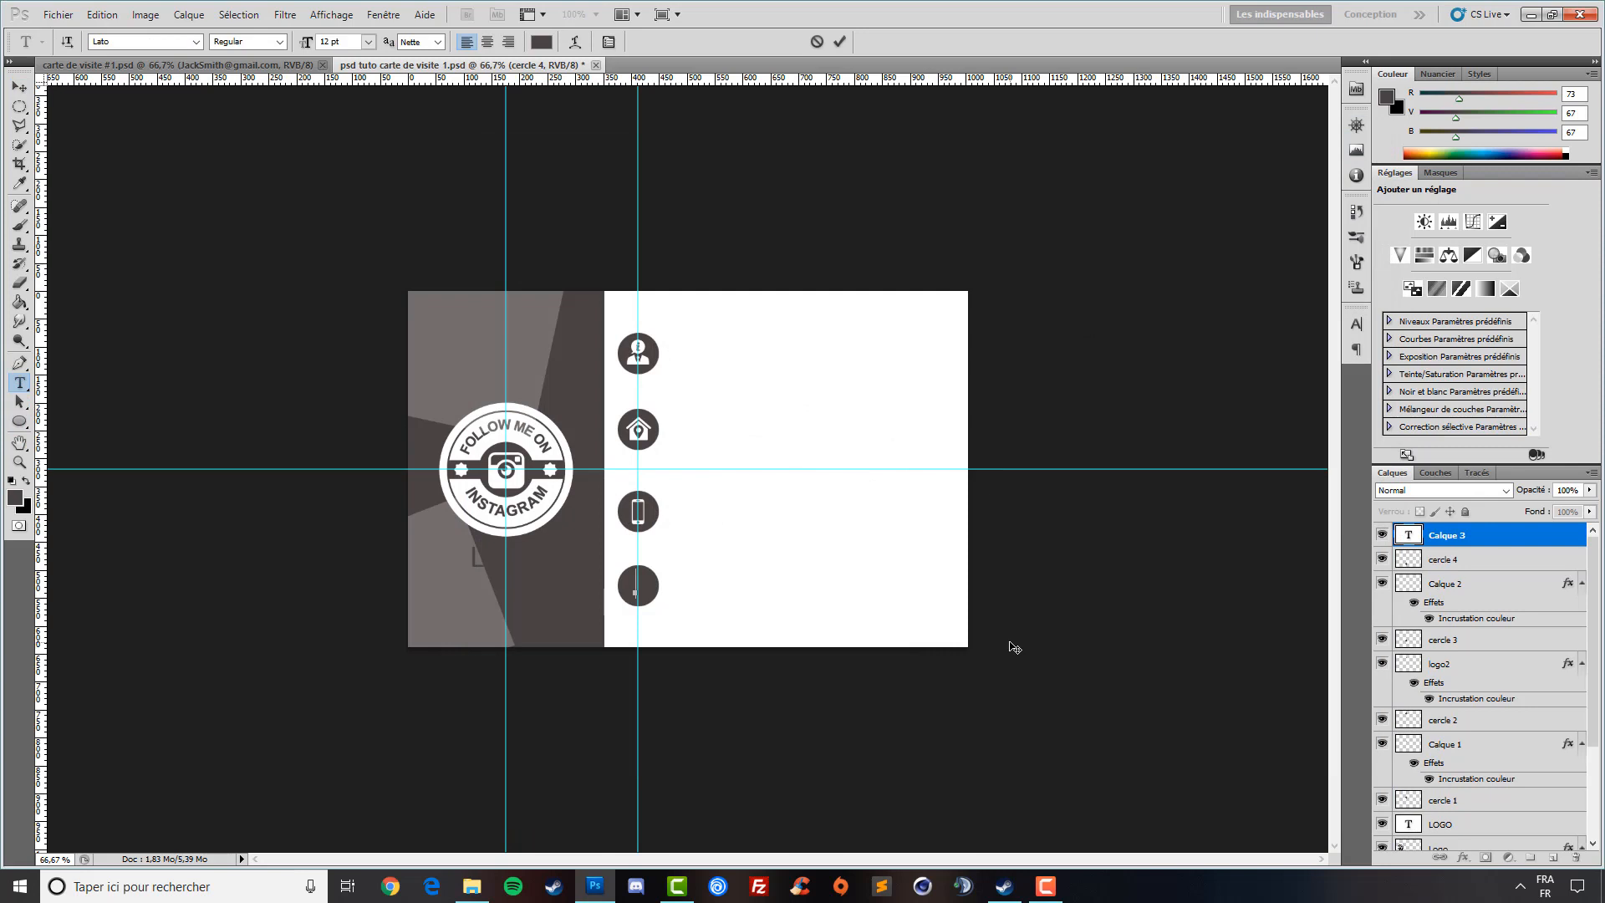
key(ctrl+plus)
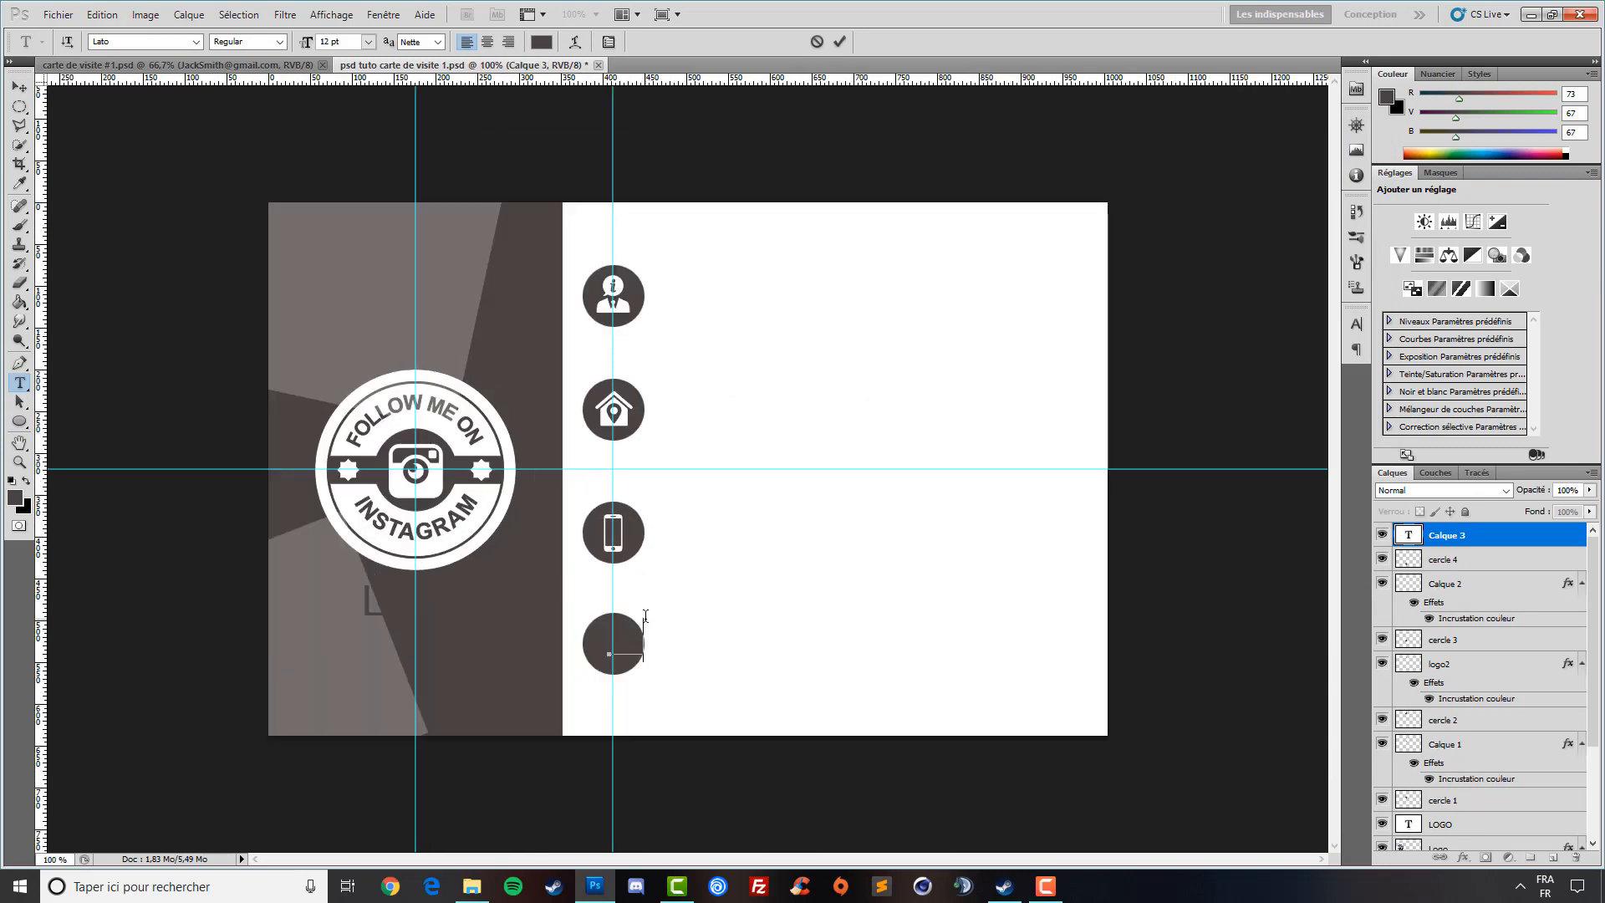
drag(646, 646, 562, 637)
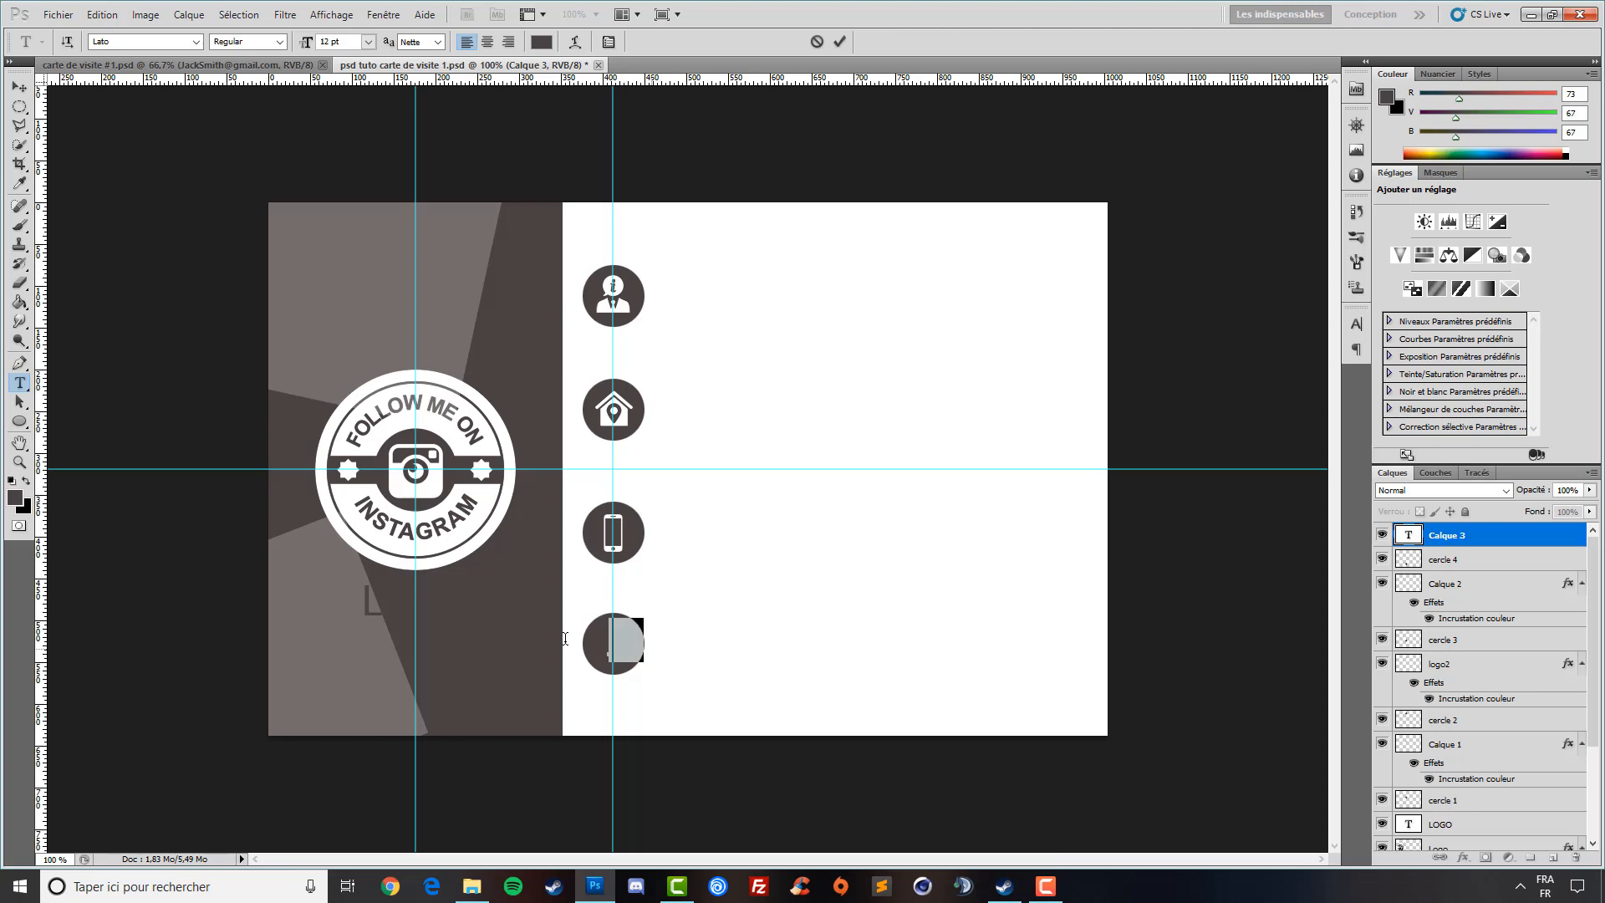
click(543, 46)
drag(909, 133, 855, 75)
click(1298, 74)
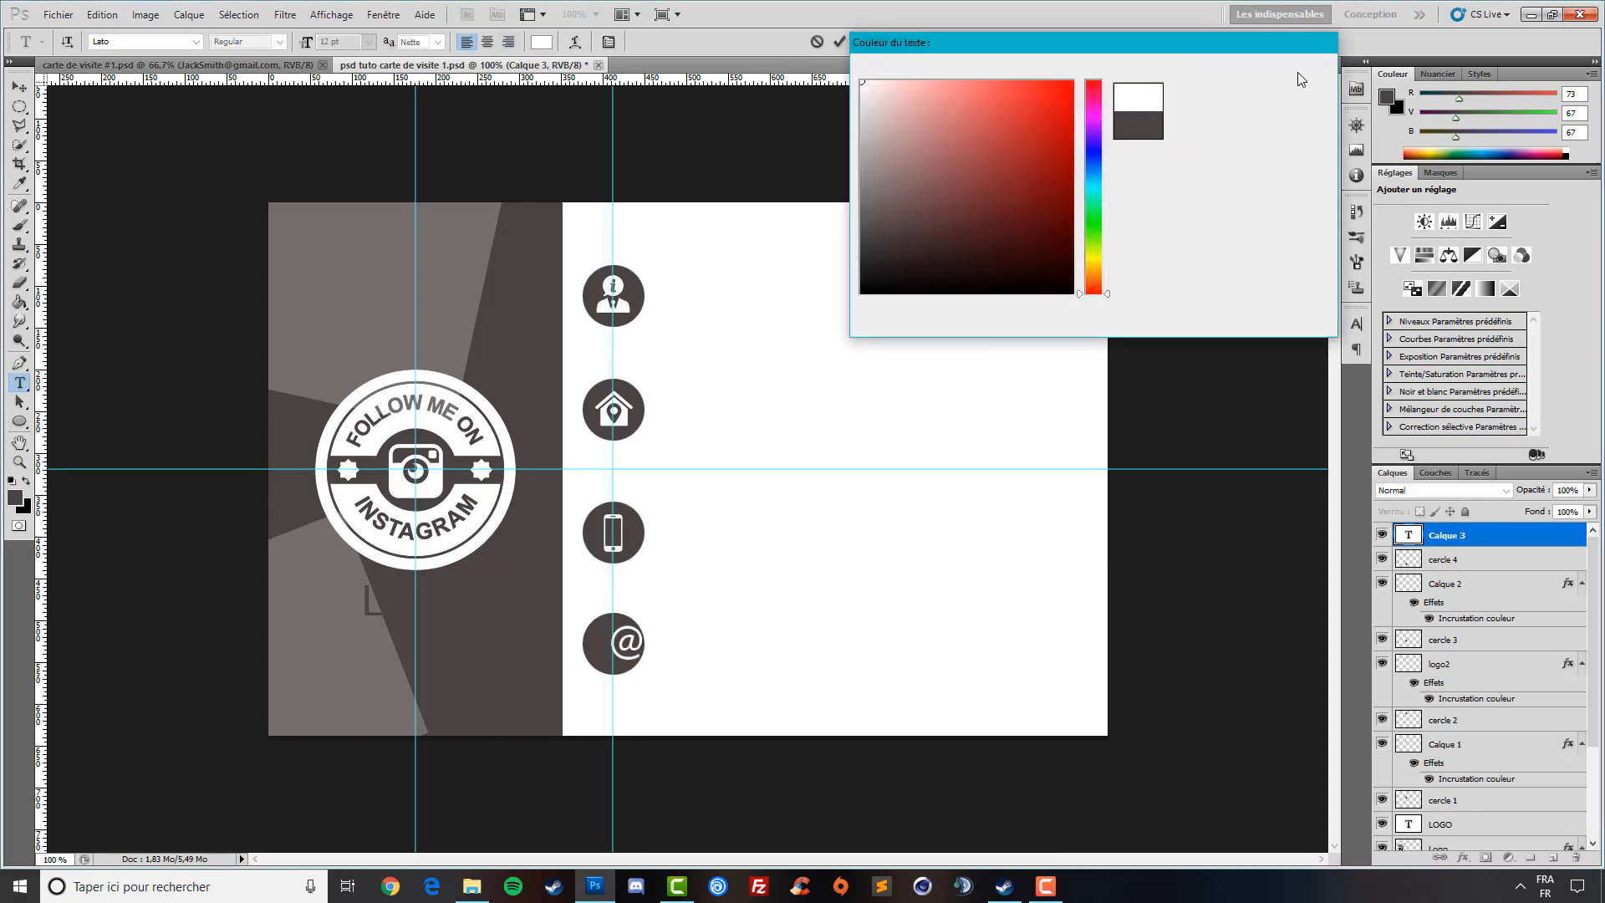
click(19, 87)
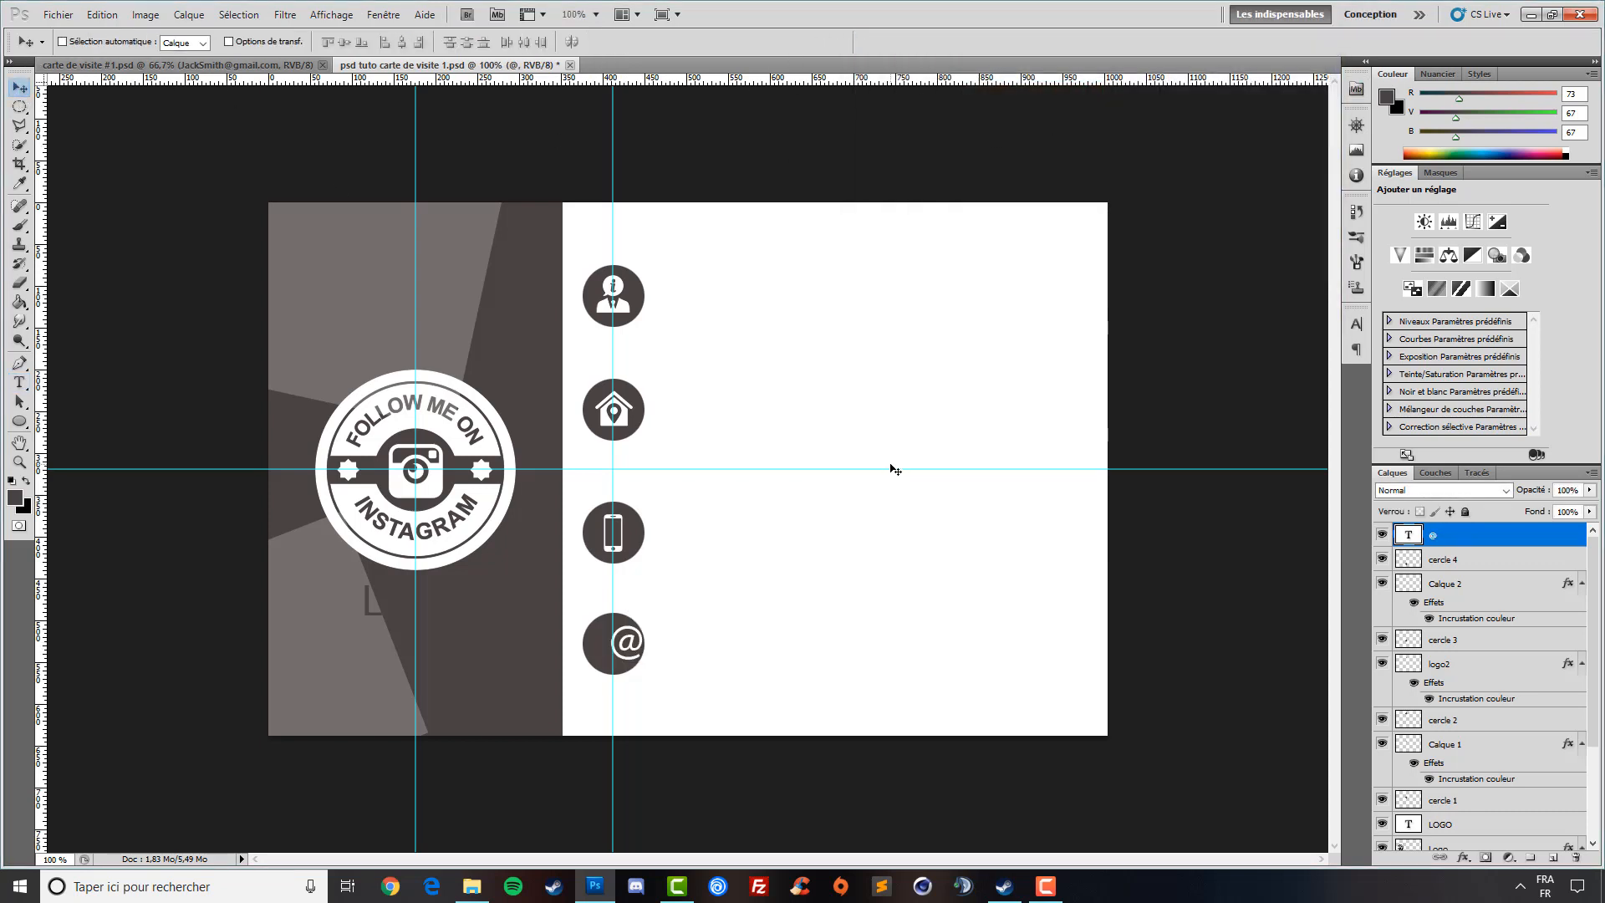
key(Left)
key(Left)
key(Left)
key(Left)
key(Left)
key(Left)
key(Left)
key(Left)
key(Left)
key(Left)
key(Left)
key(Left)
key(Left)
key(Left)
key(Left)
key(Left)
key(Left)
key(Left)
- Nudge the @ layer with arrow keys until it sits centred in the circle
key(Down)
key(Right)
key(Up)
key(Down)
key(Up)
key(Down)
- Zoom the view out to 66.7% to check the four circle icons
click(20, 461)
right_click(631, 372)
right_click(684, 395)
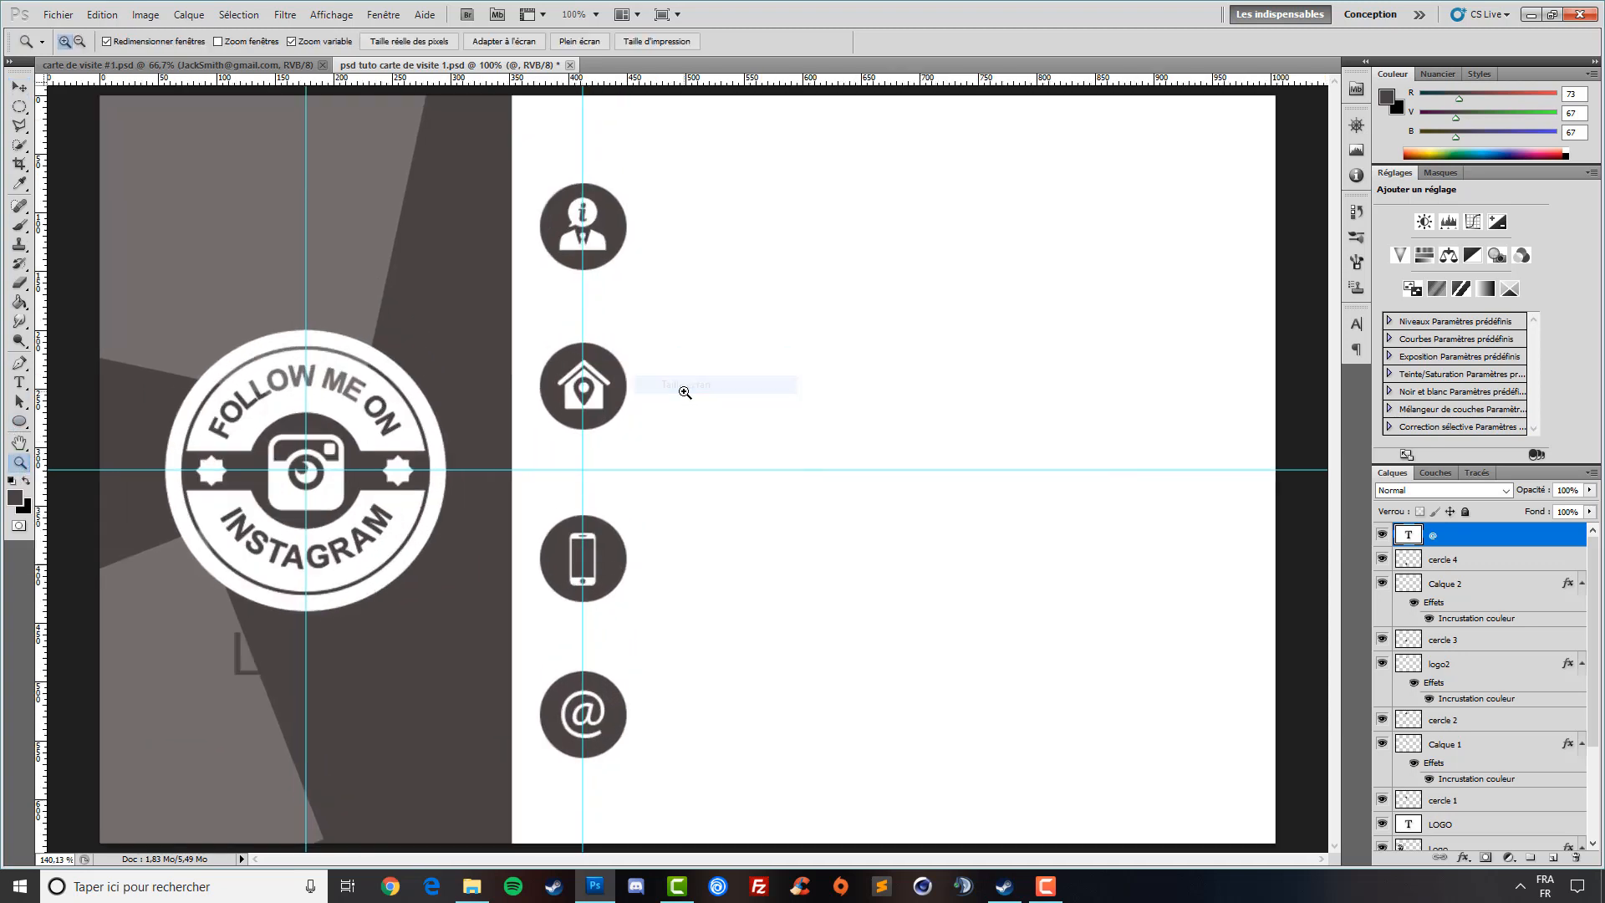
right_click(750, 413)
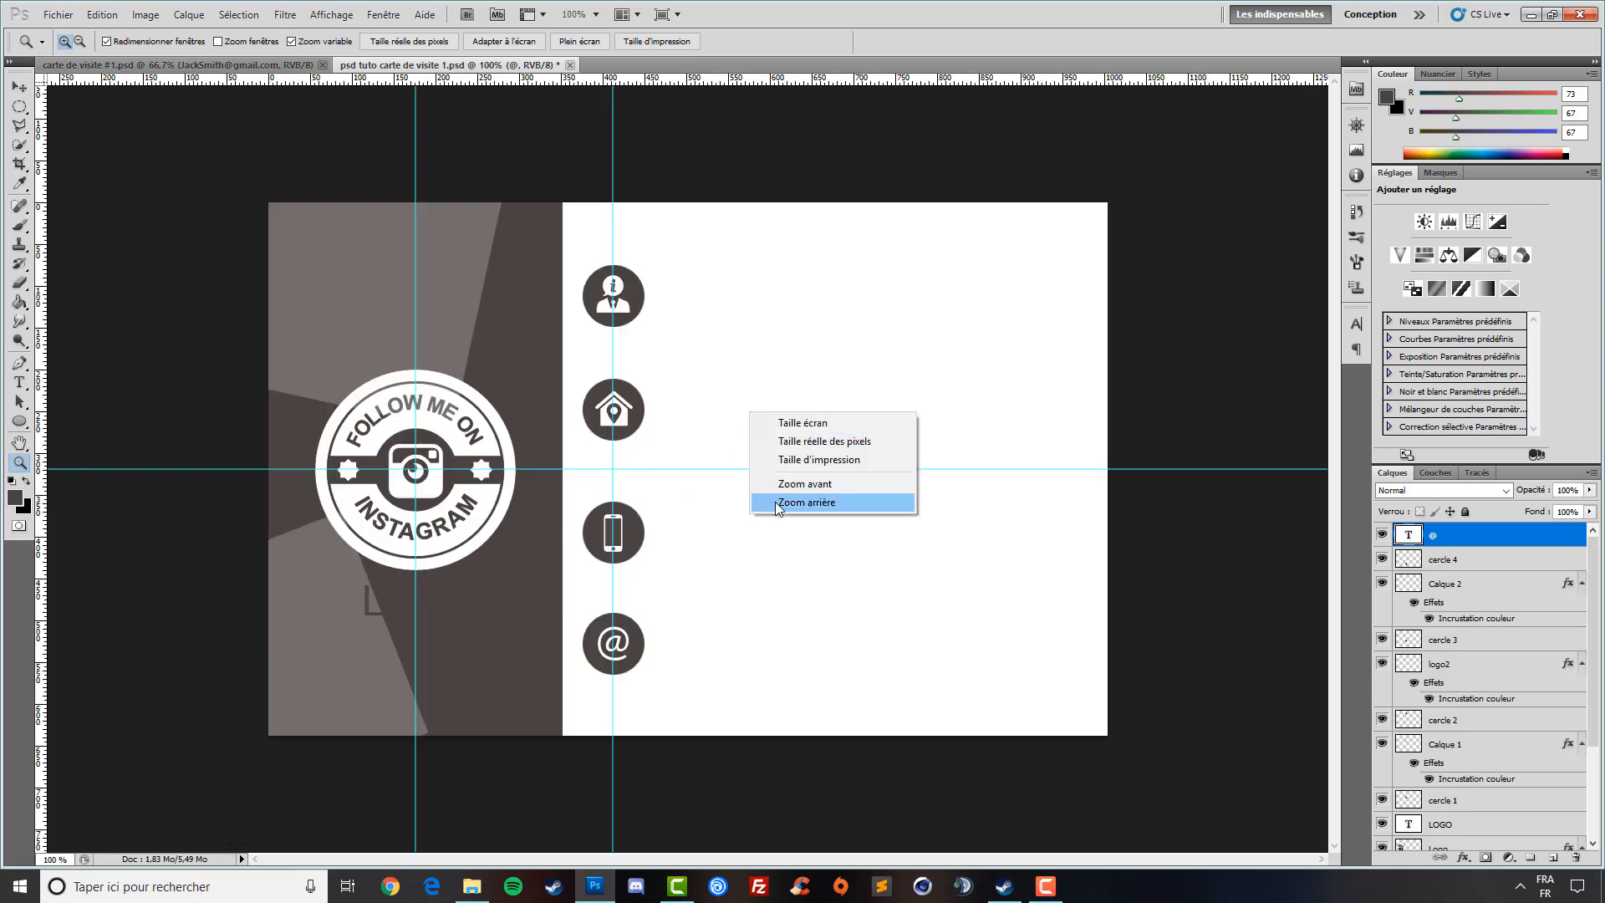
click(806, 502)
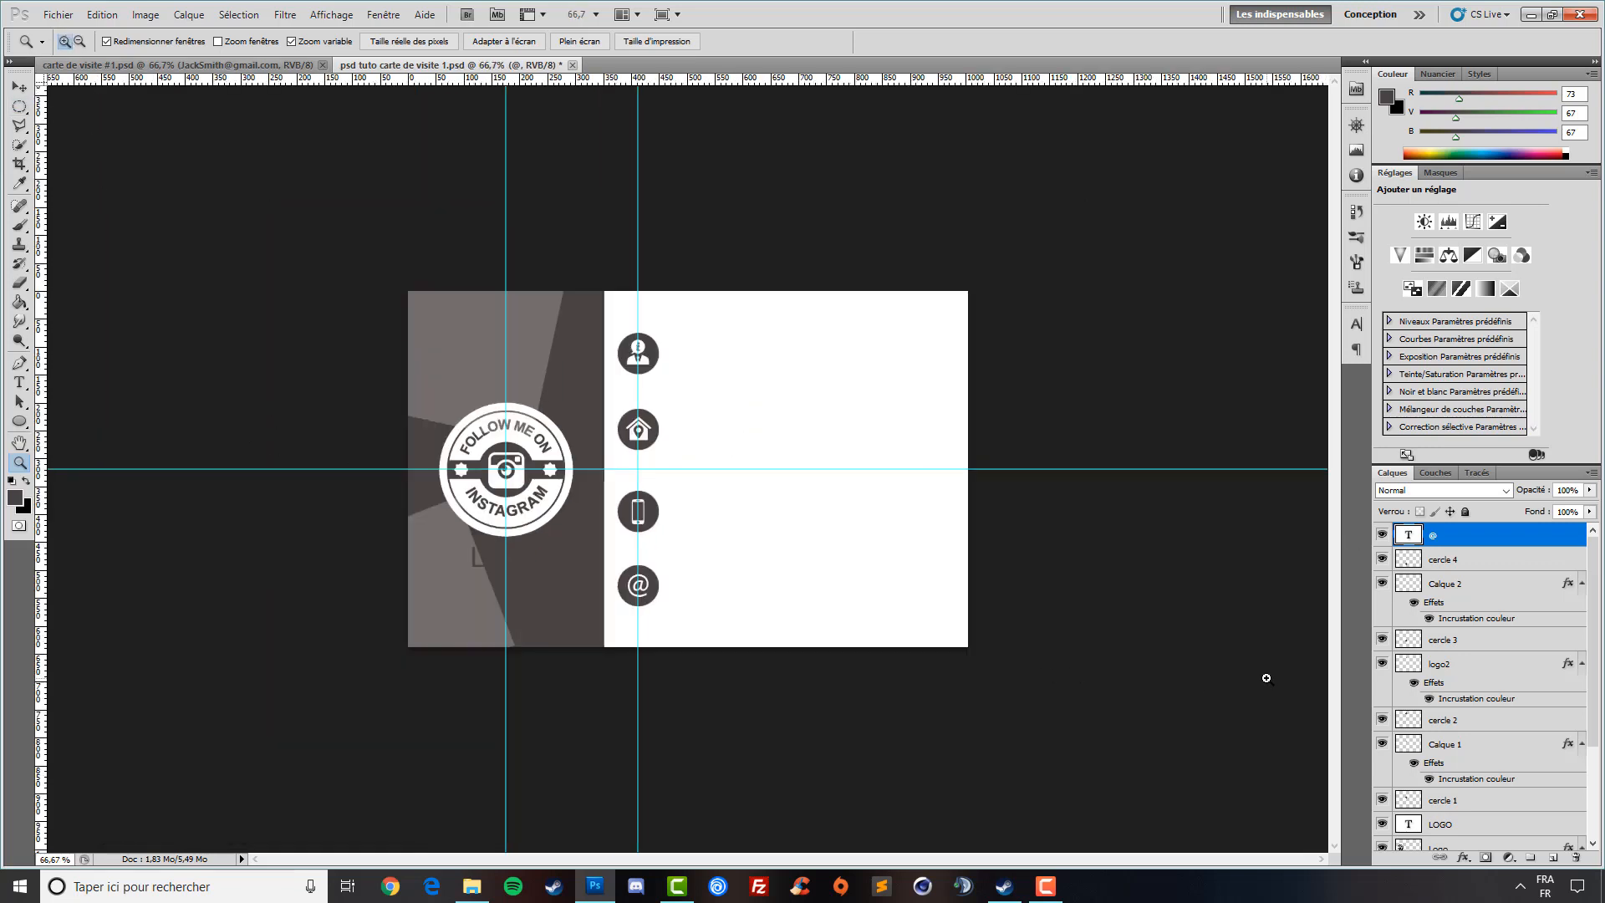
key(v)
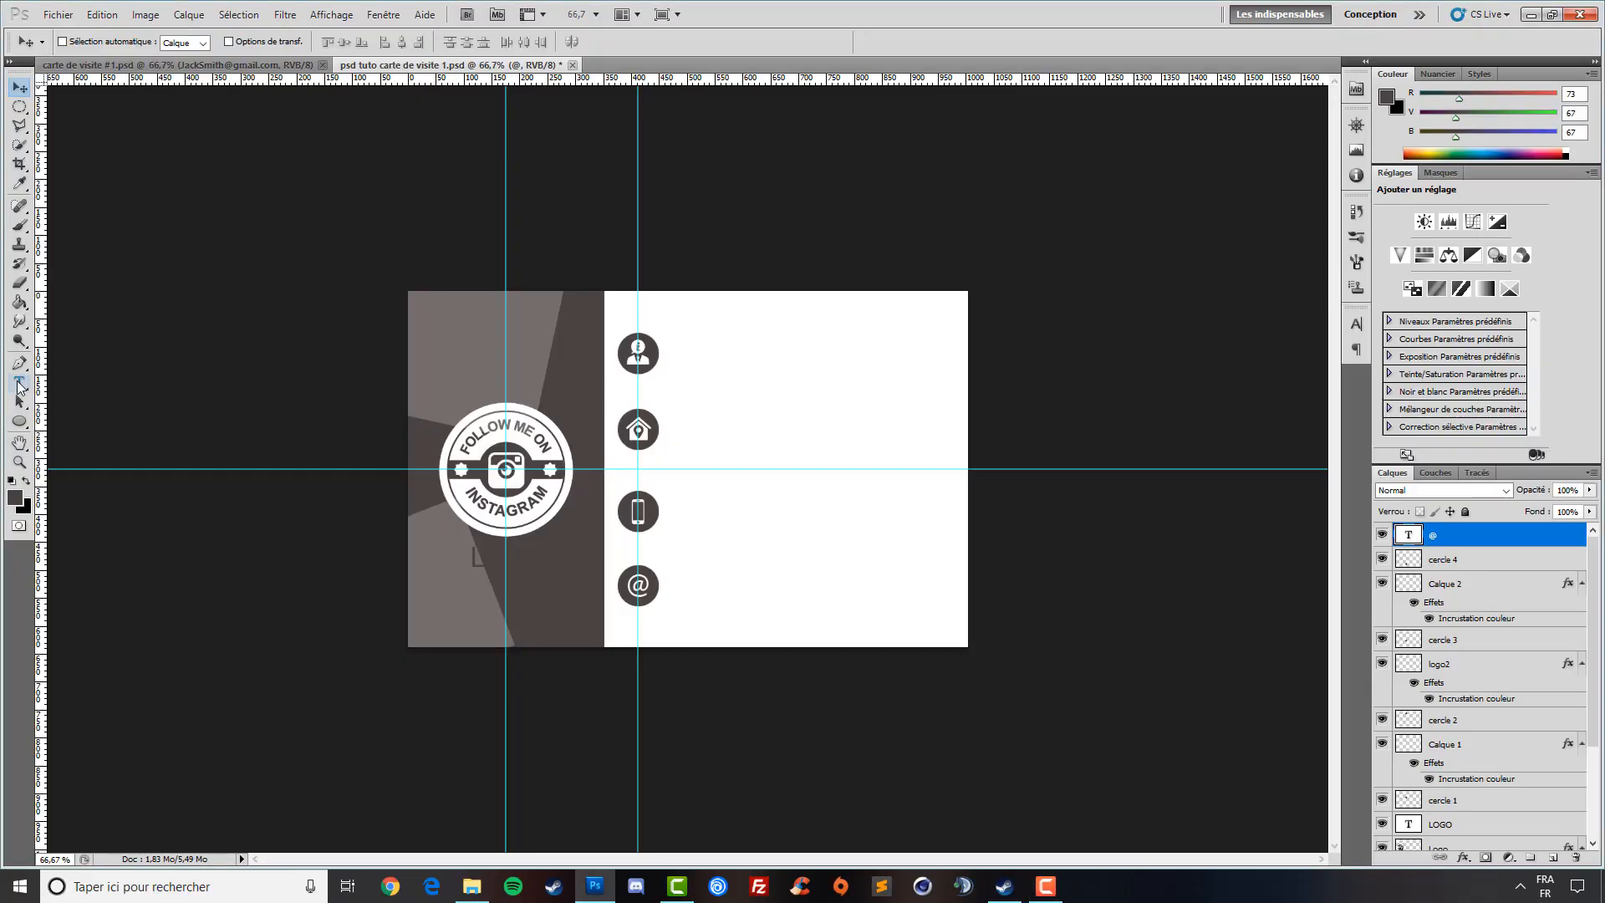
click(19, 384)
- Recolour the LOGO text under the Instagram badge to white and commit the edit
click(504, 561)
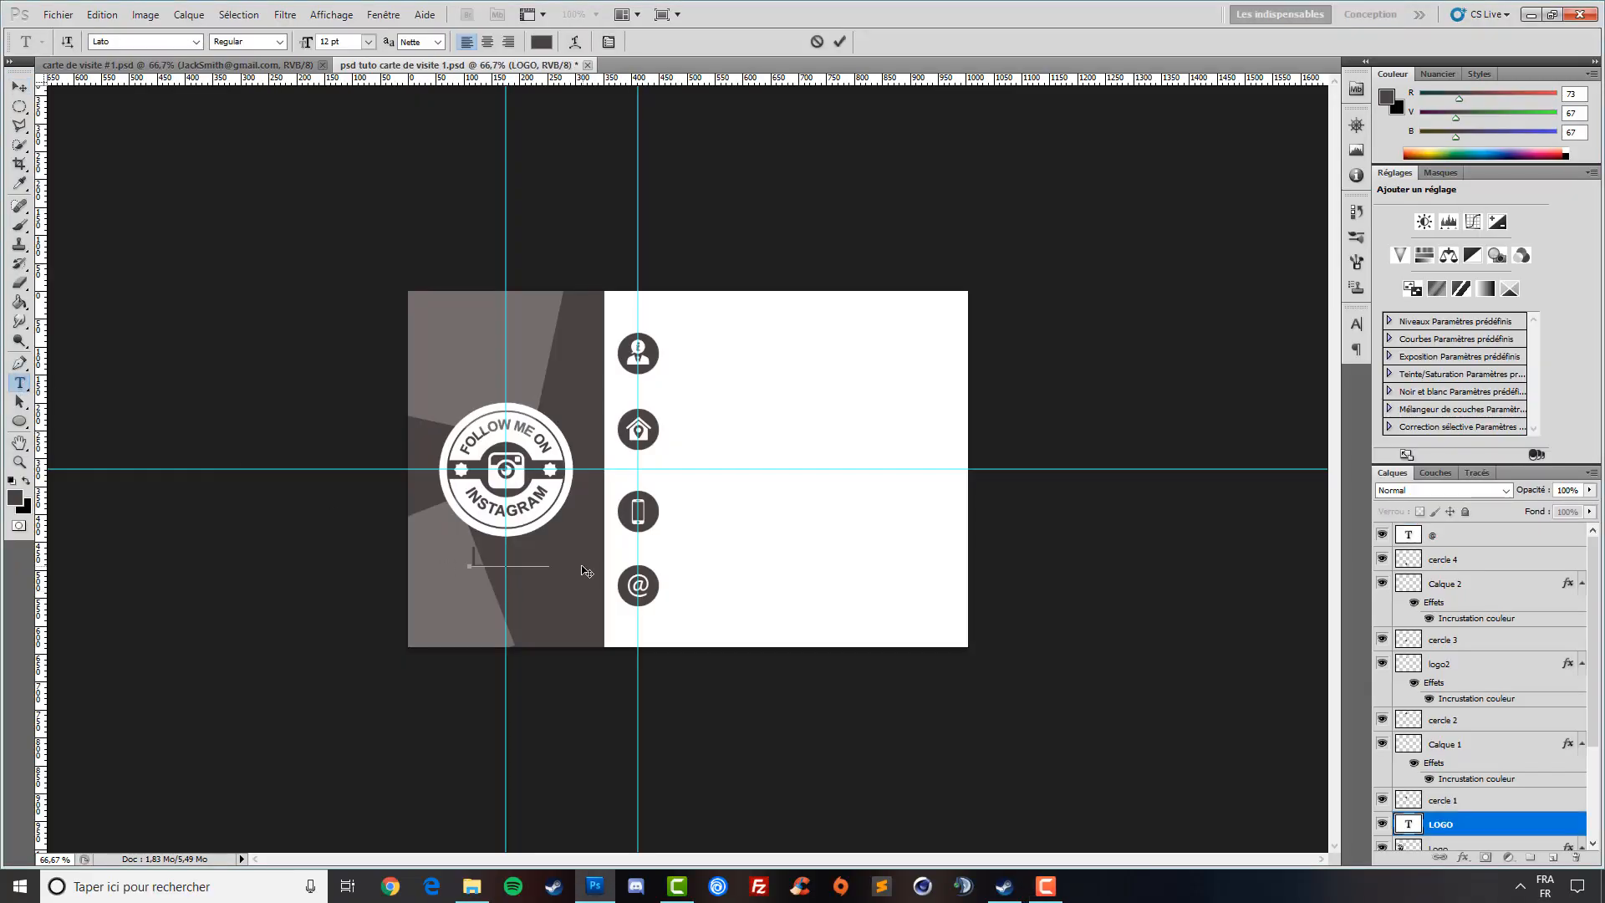
click(542, 42)
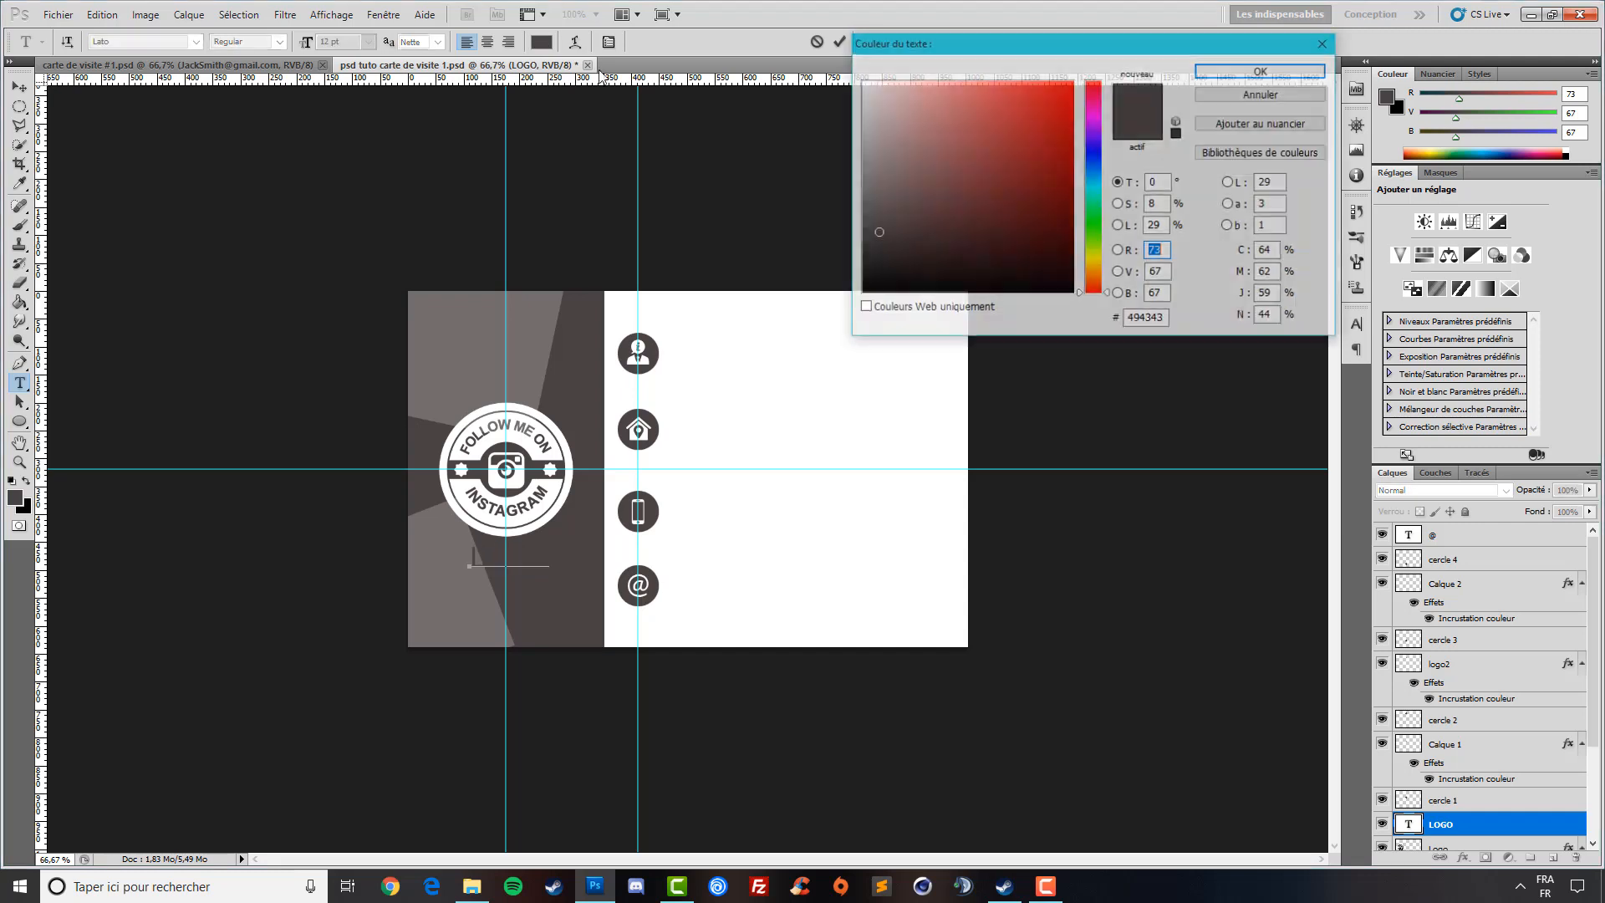
click(861, 82)
click(1251, 69)
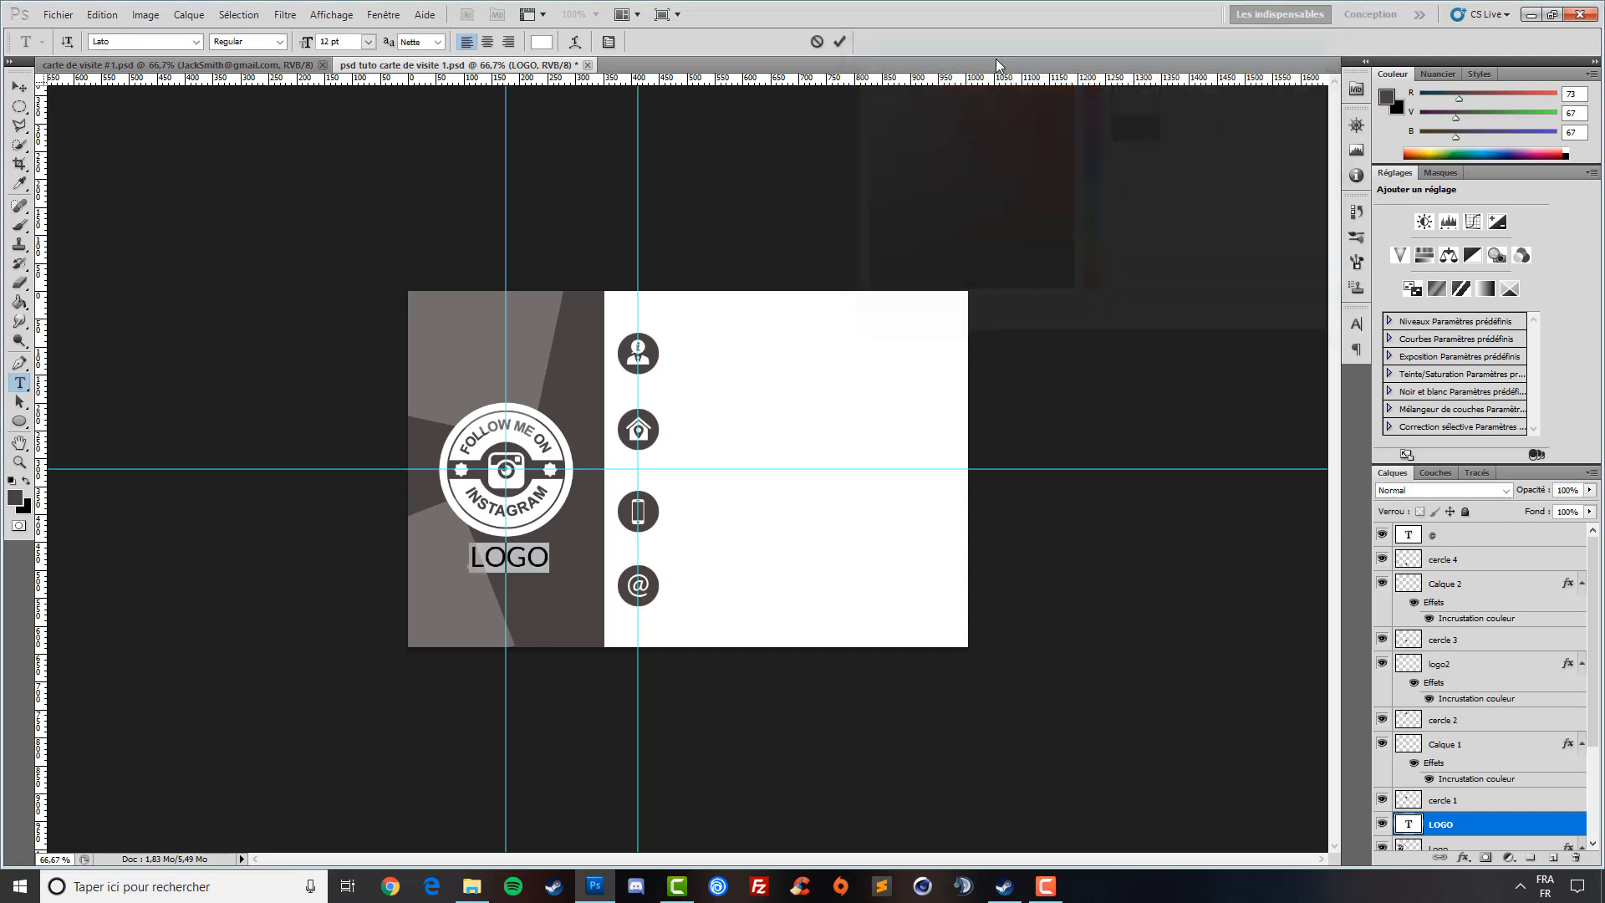
click(1468, 802)
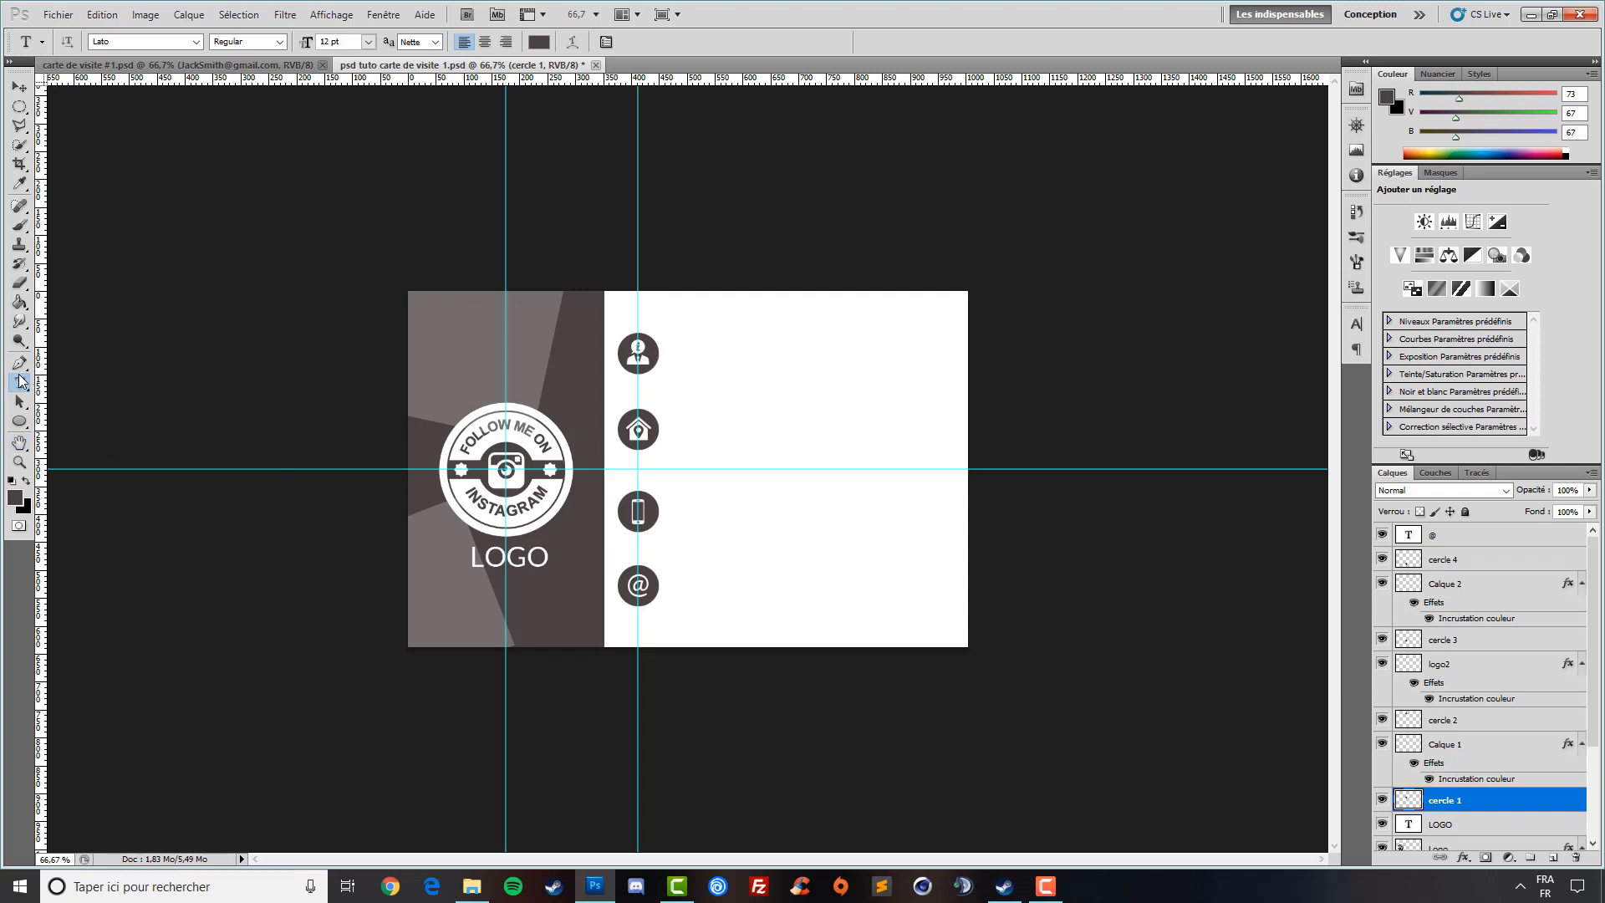
- Group the Calque 1 icon with cercle 1 into Groupe 1
scroll(1497, 737, down, 1)
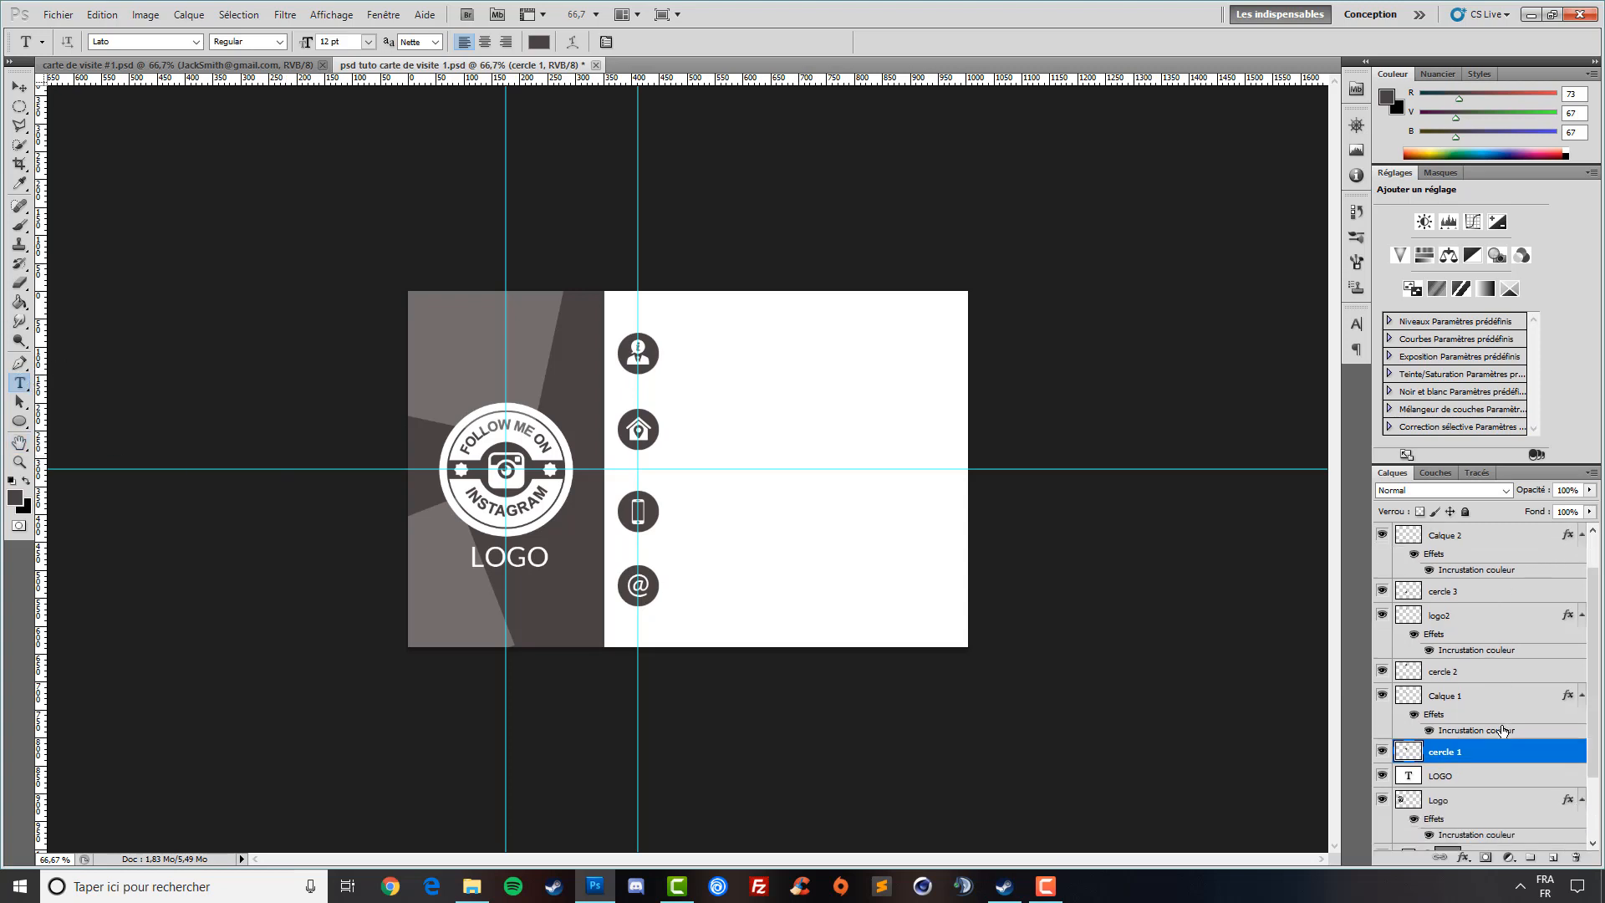
click(1469, 703)
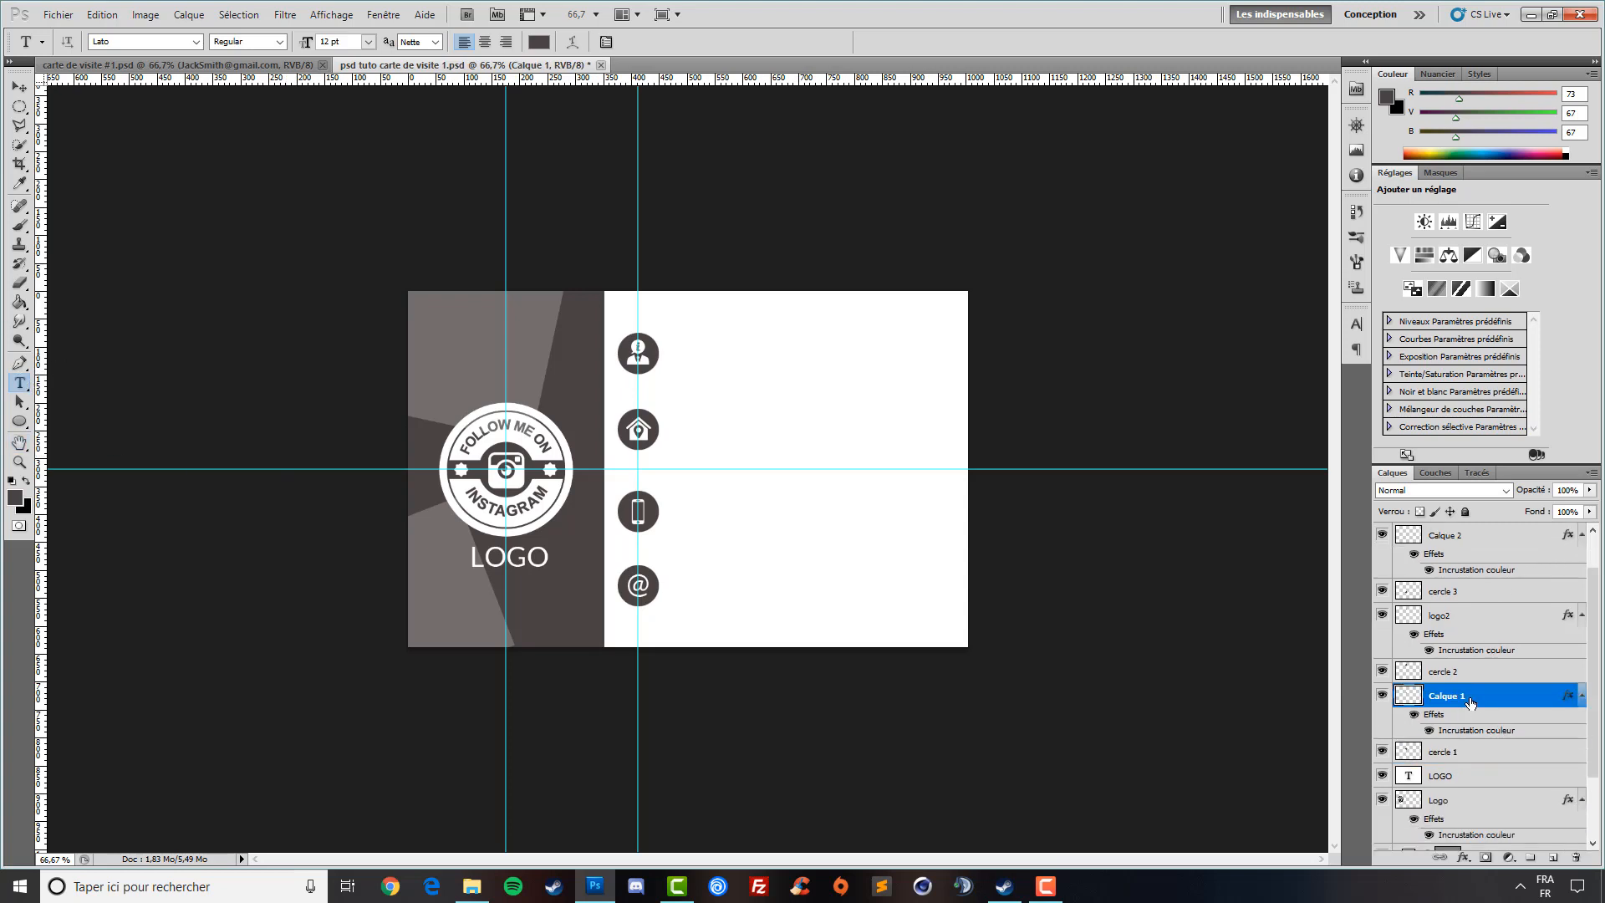
click(1463, 759)
click(1460, 702)
click(1459, 752)
ctrl+click(1464, 700)
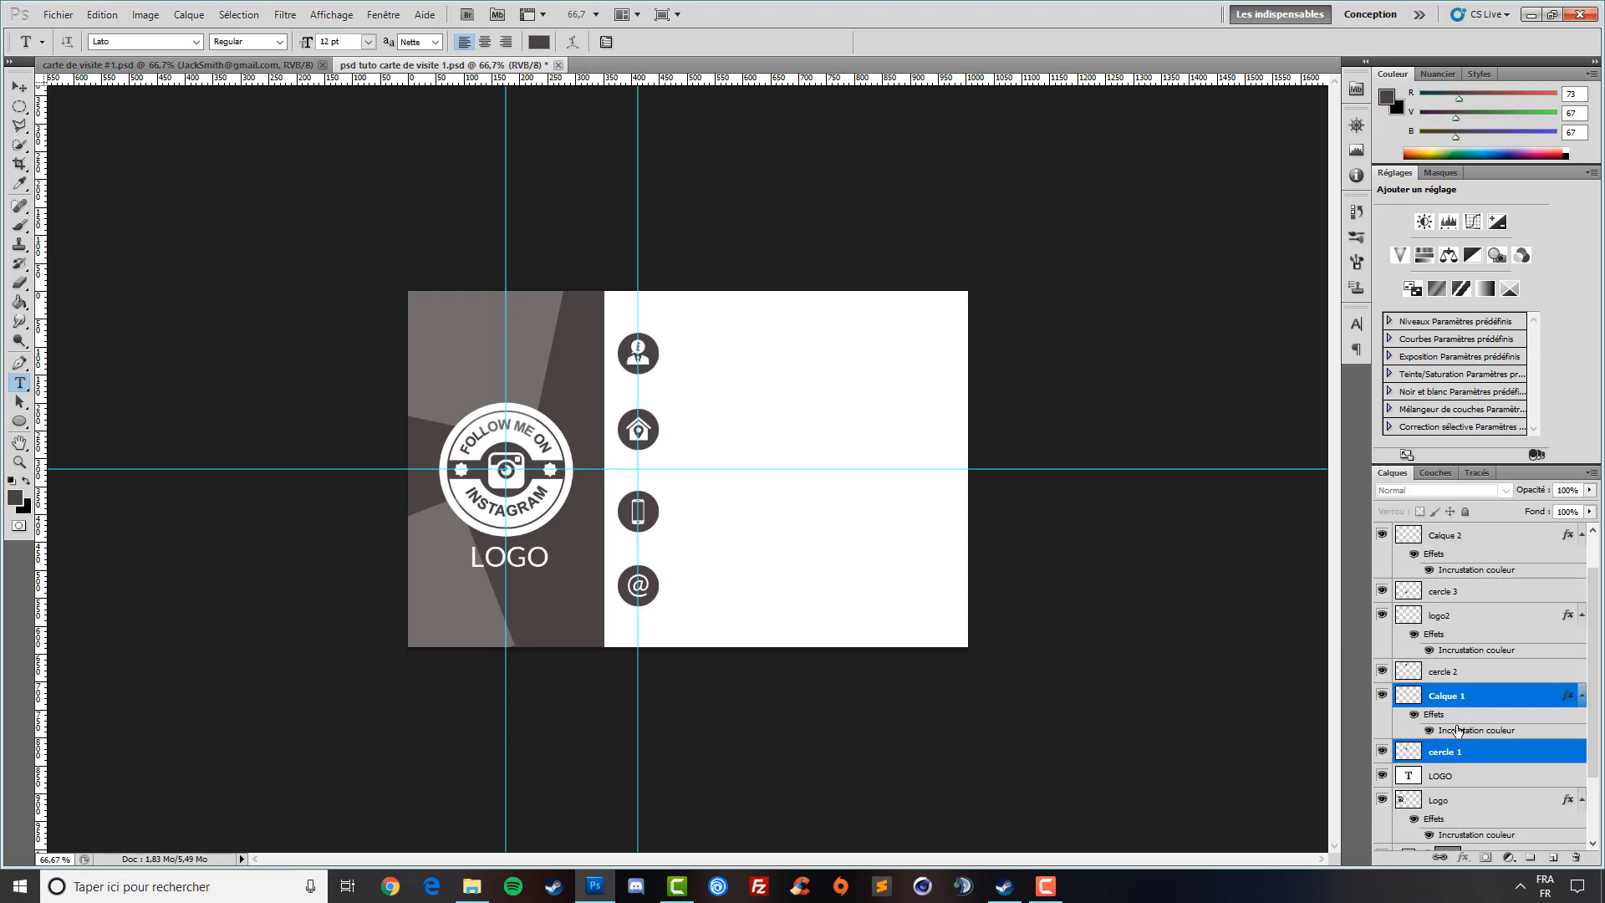
click(1464, 754)
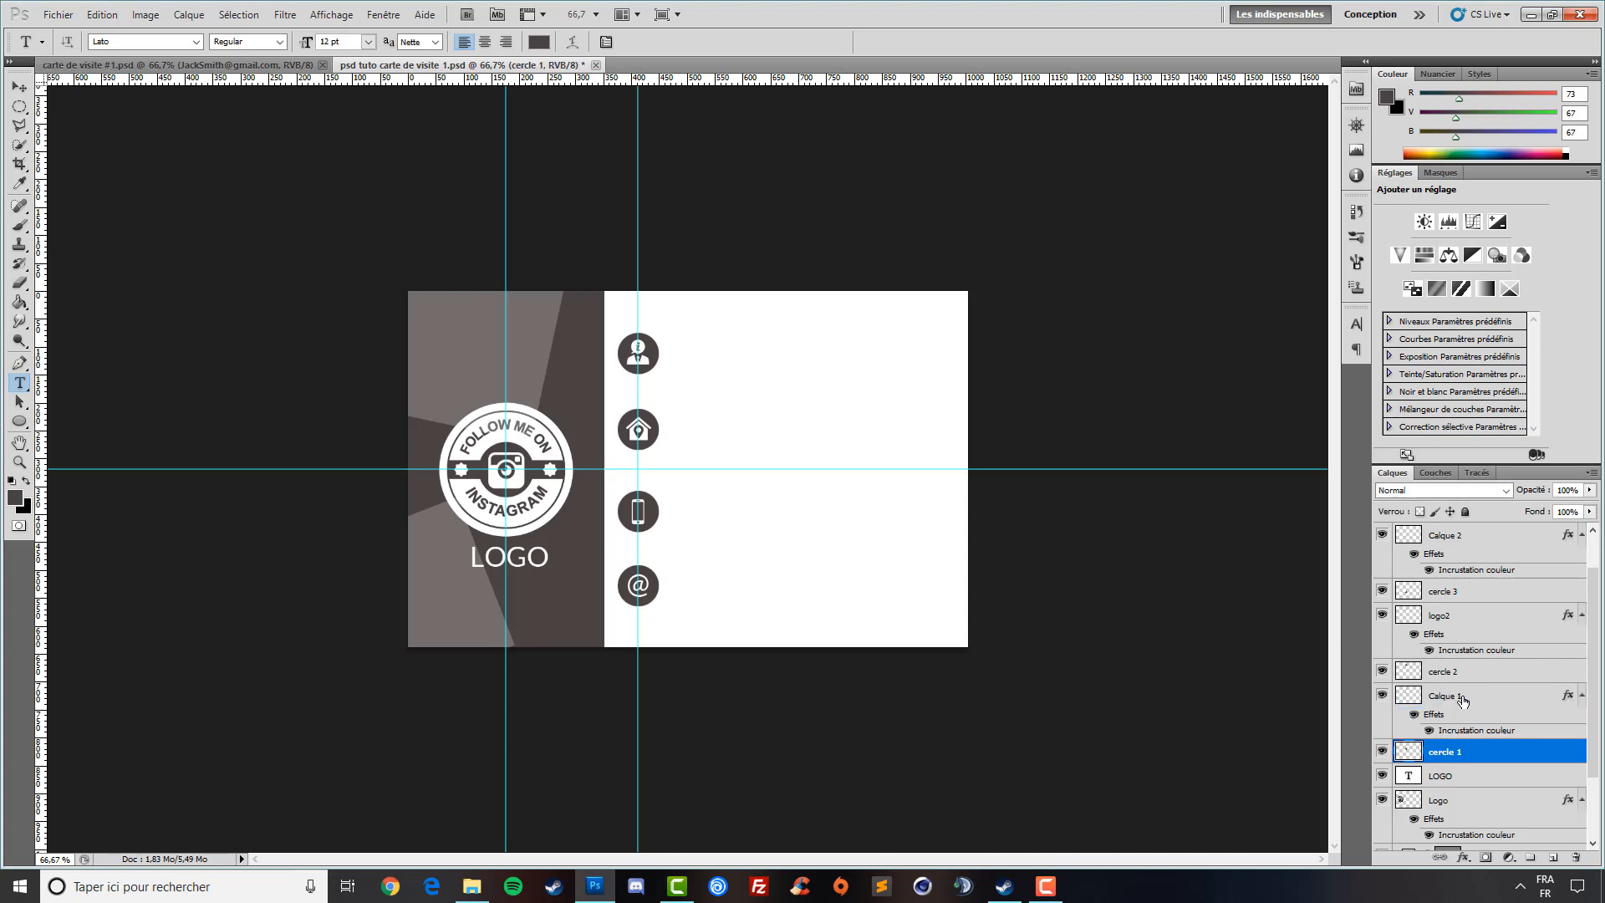
ctrl+click(1460, 702)
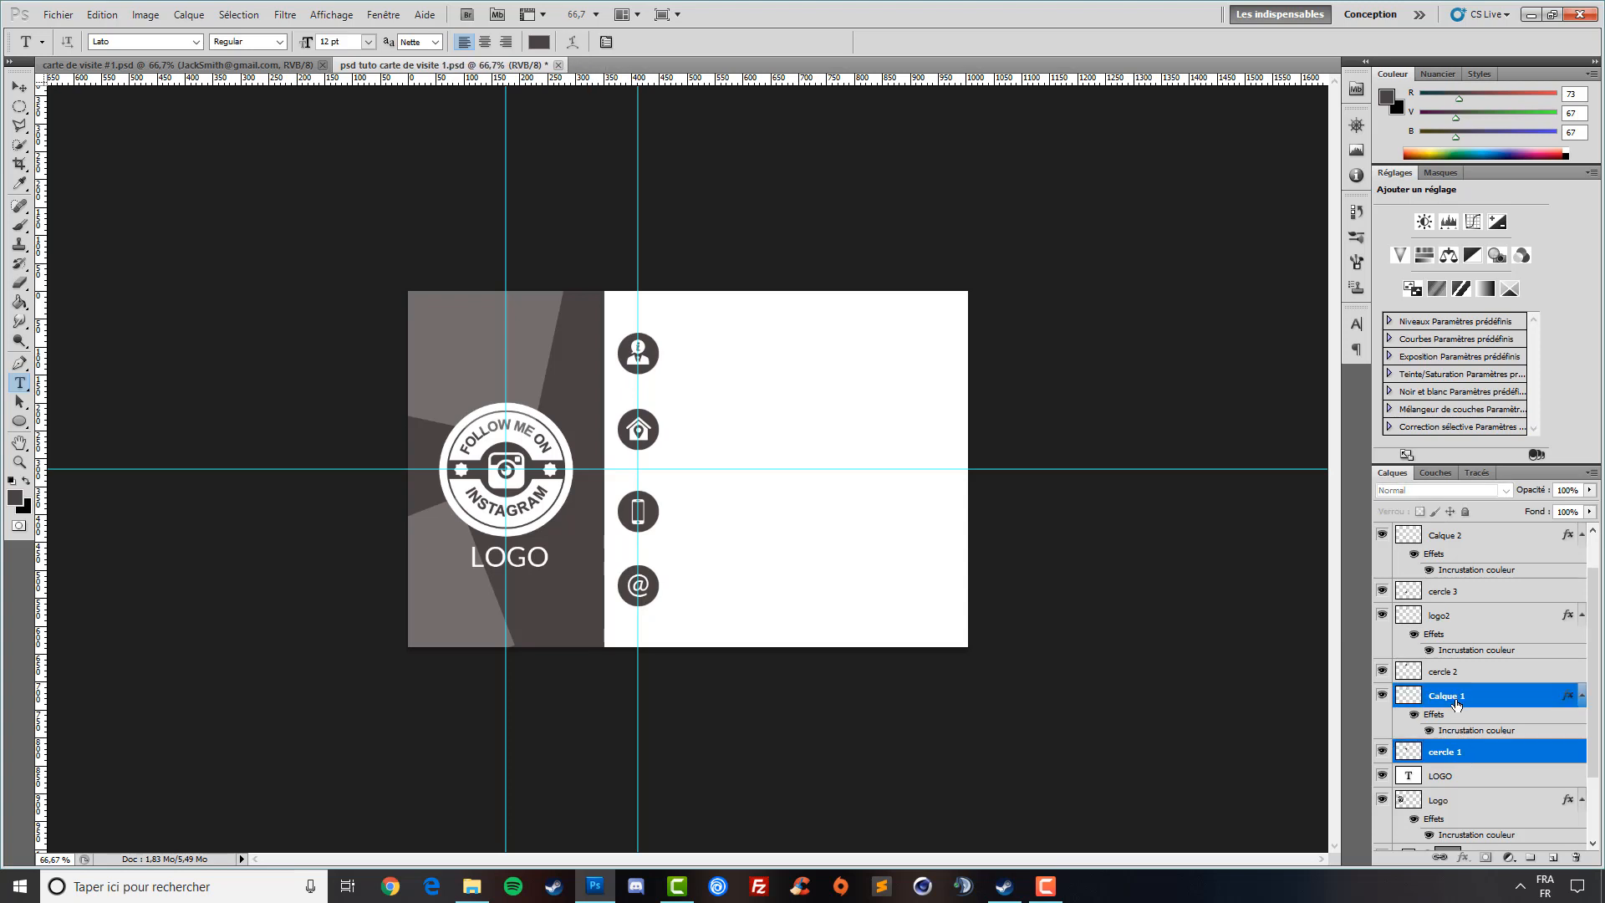
key(ctrl+g)
- Group logo2 with cercle 2, Calque 2 with cercle 3, and @ with cercle 4 into Groupes 2–4
click(1455, 674)
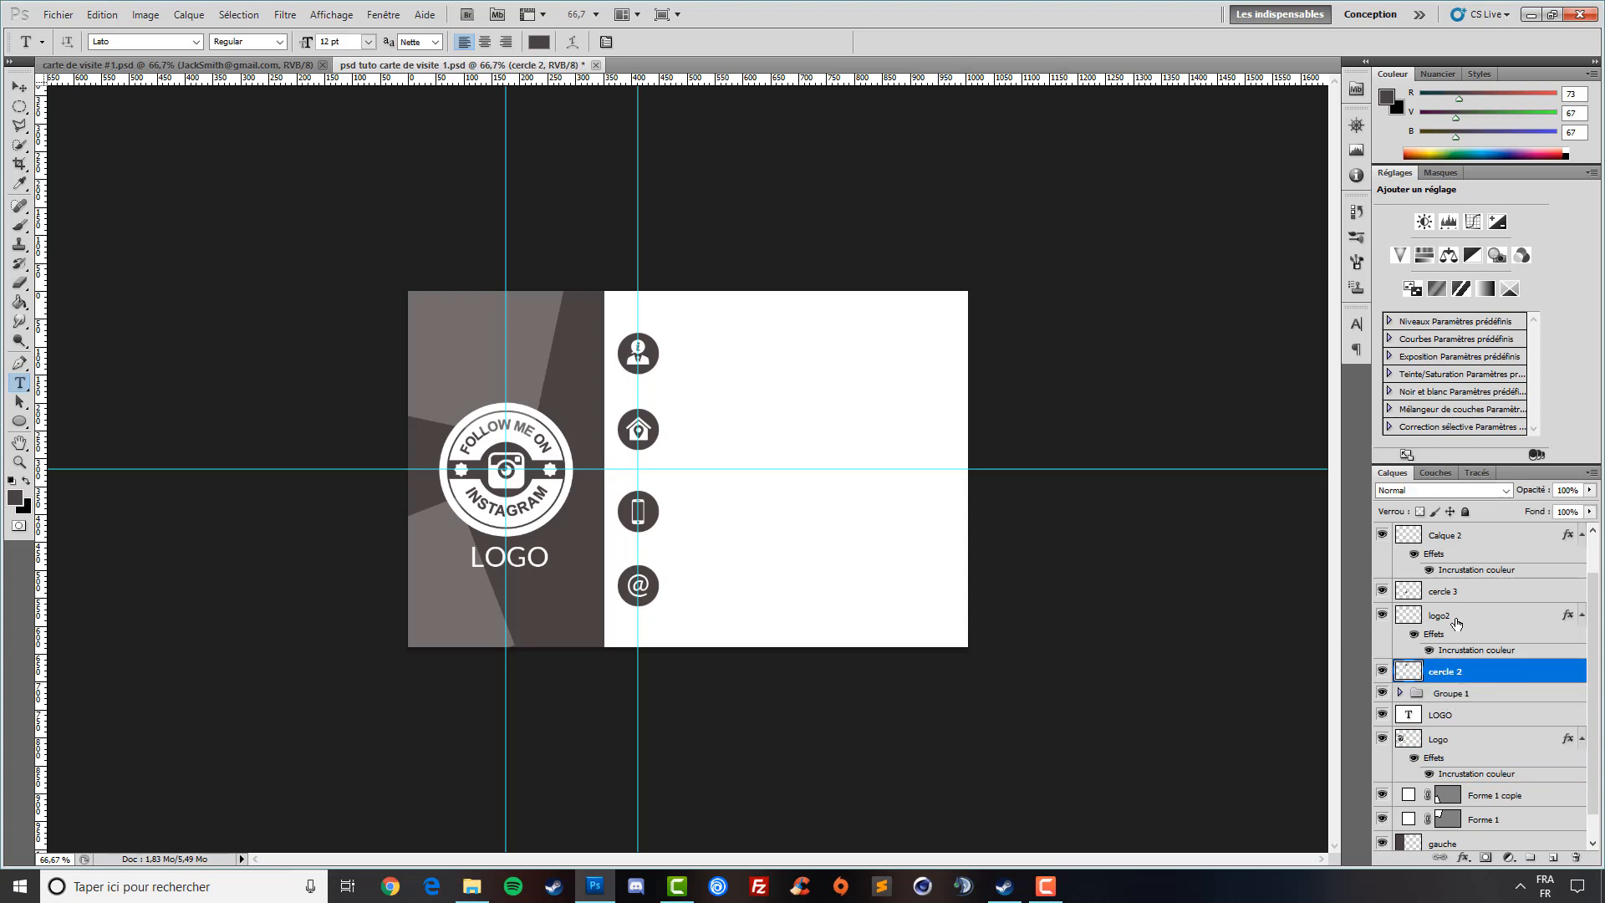
ctrl+click(1456, 623)
key(ctrl+g)
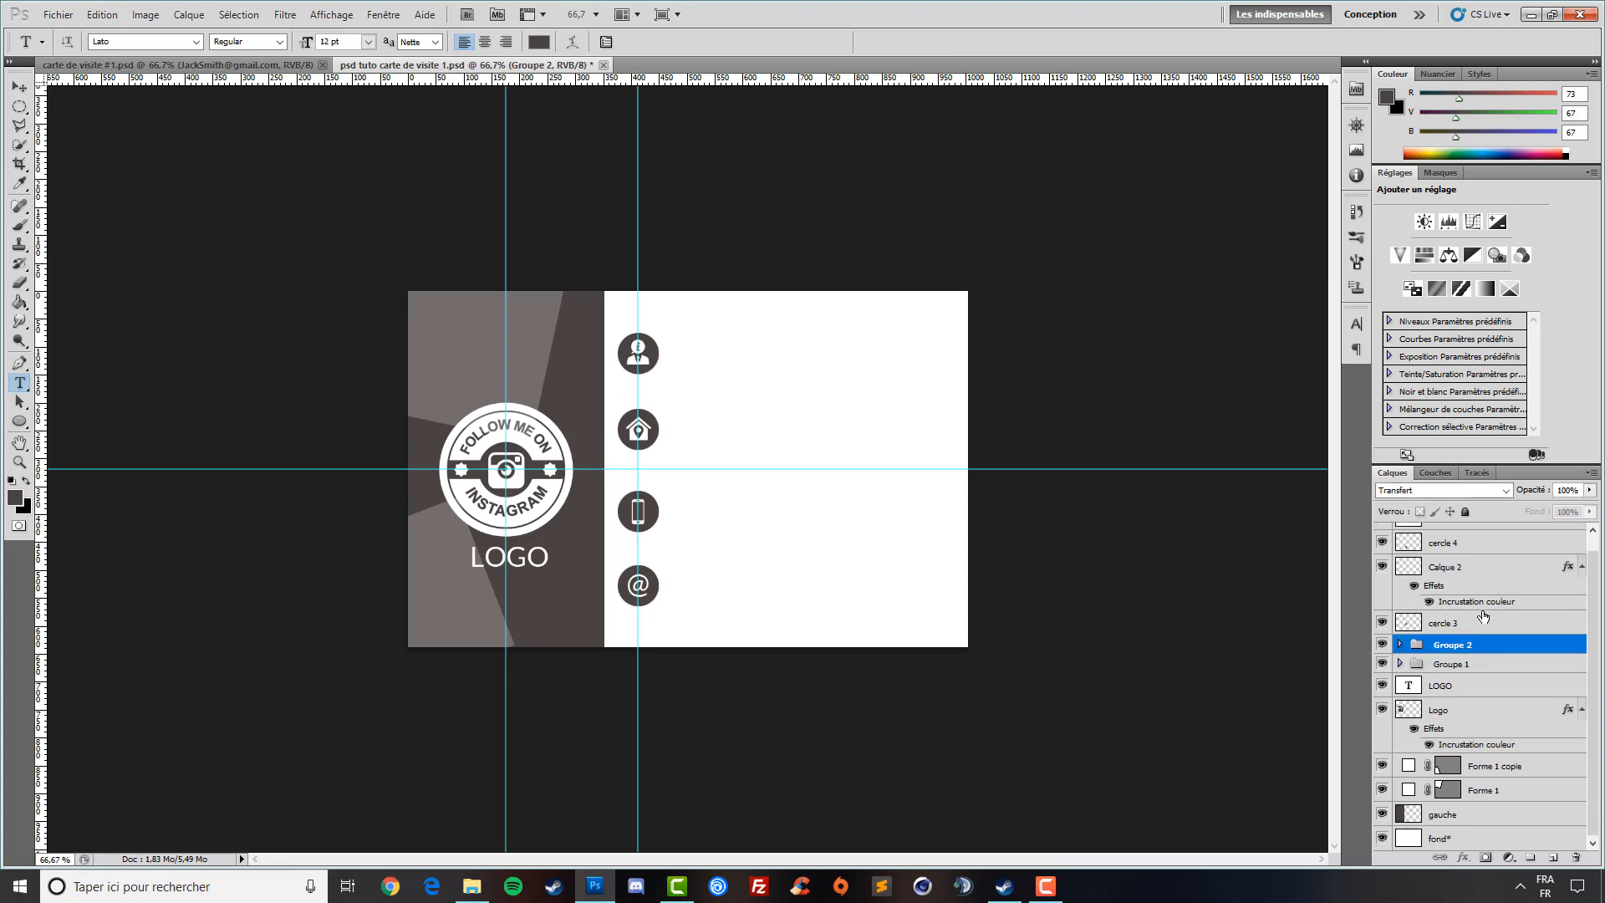
click(1450, 623)
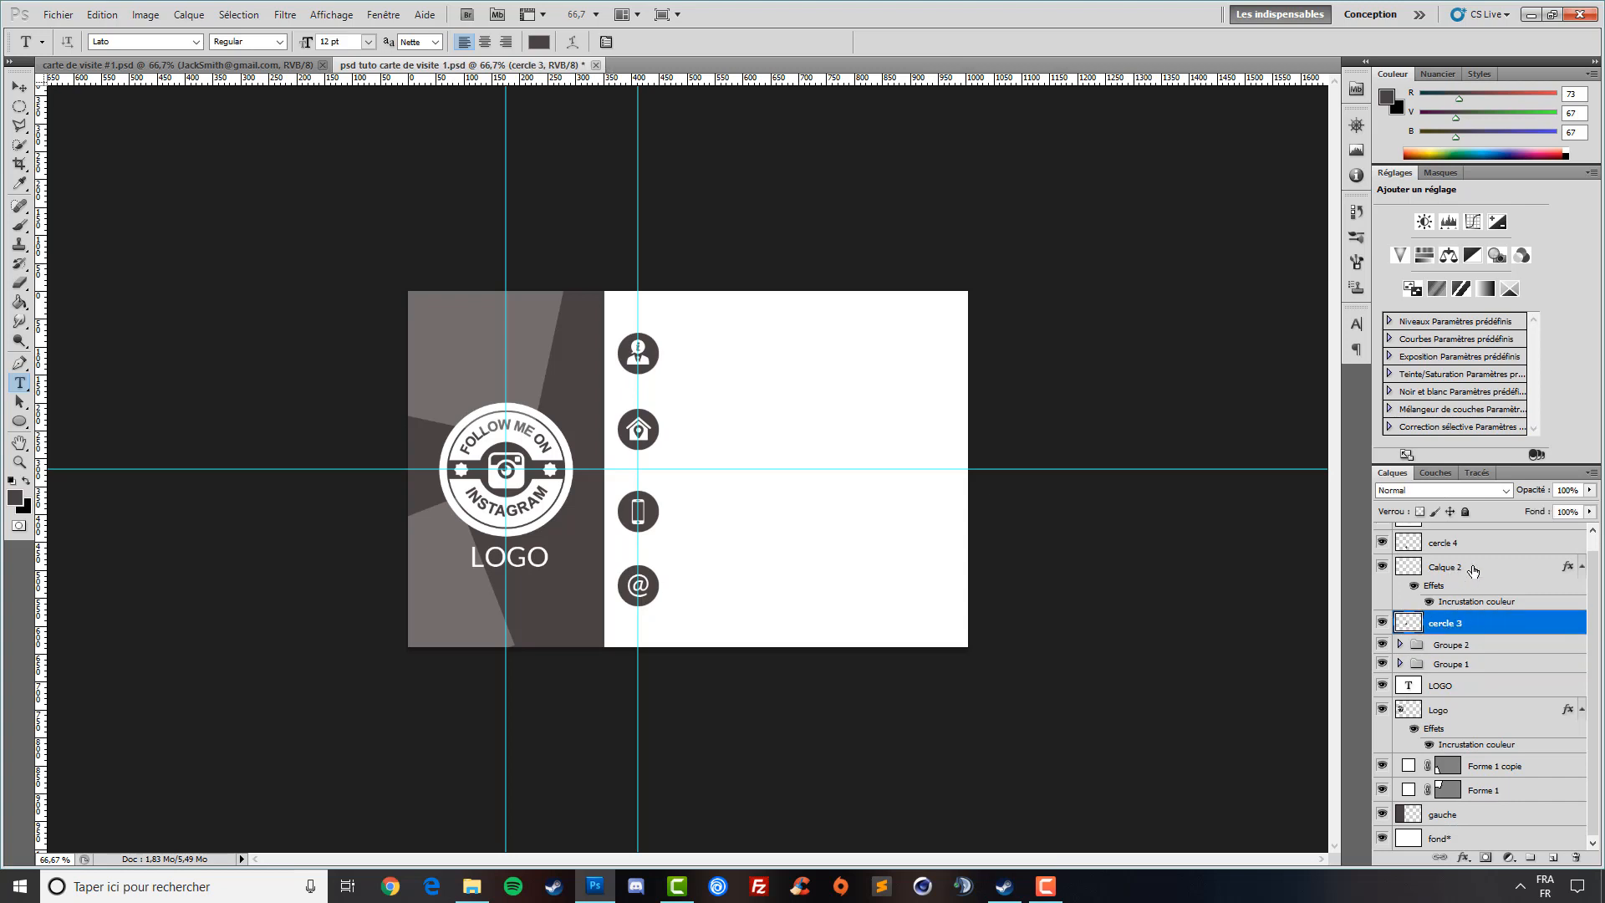
scroll(1472, 573, up, 1)
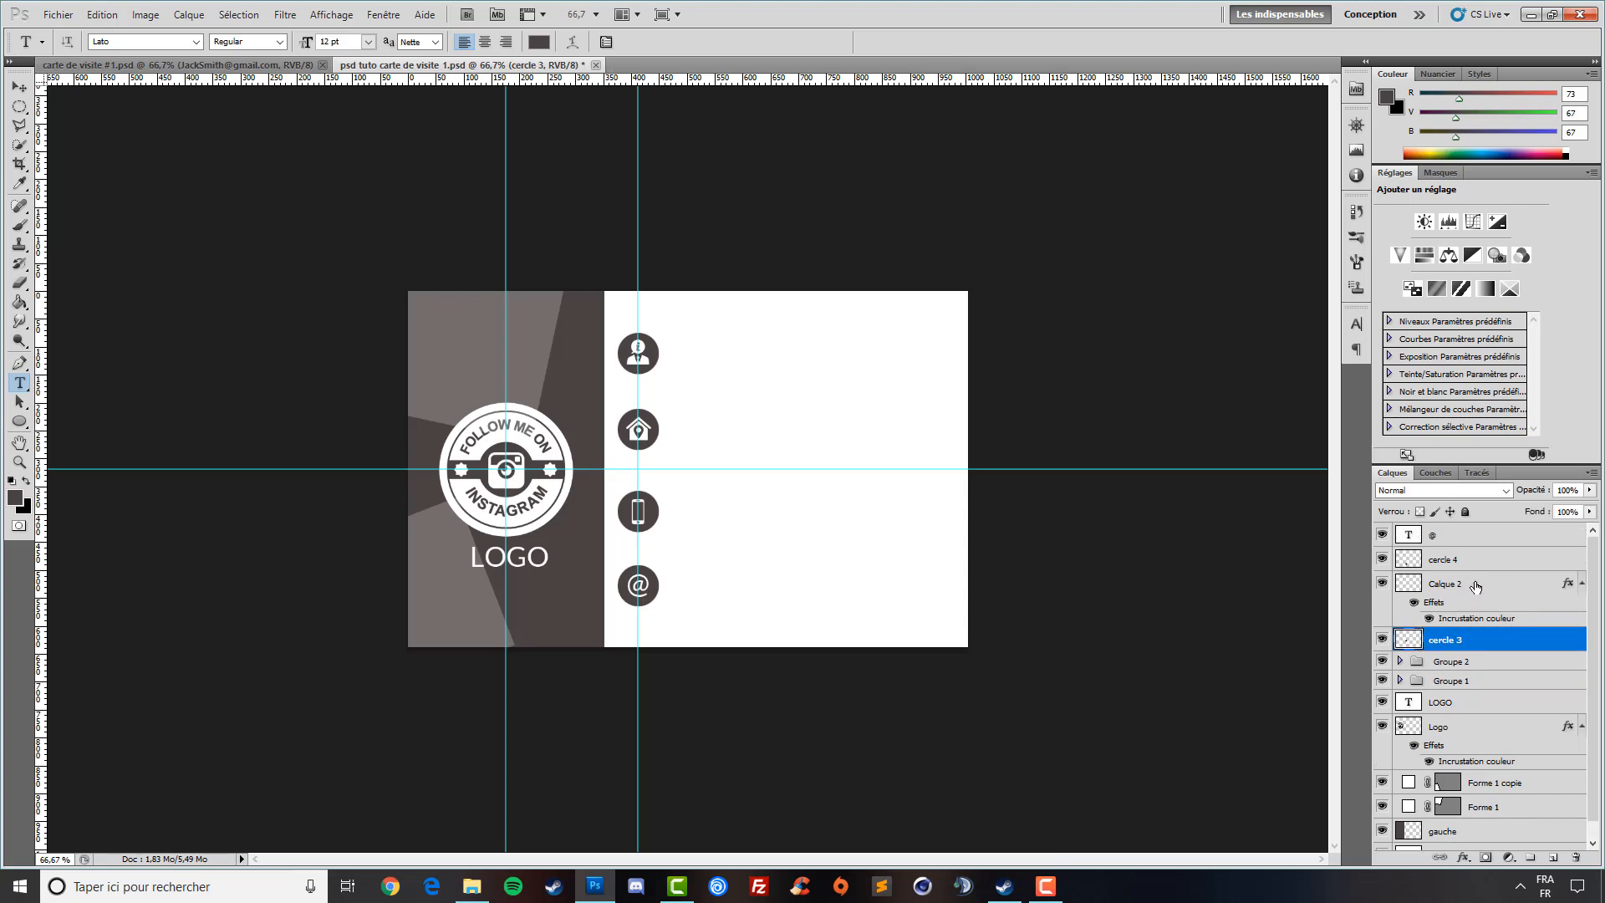
ctrl+click(1472, 595)
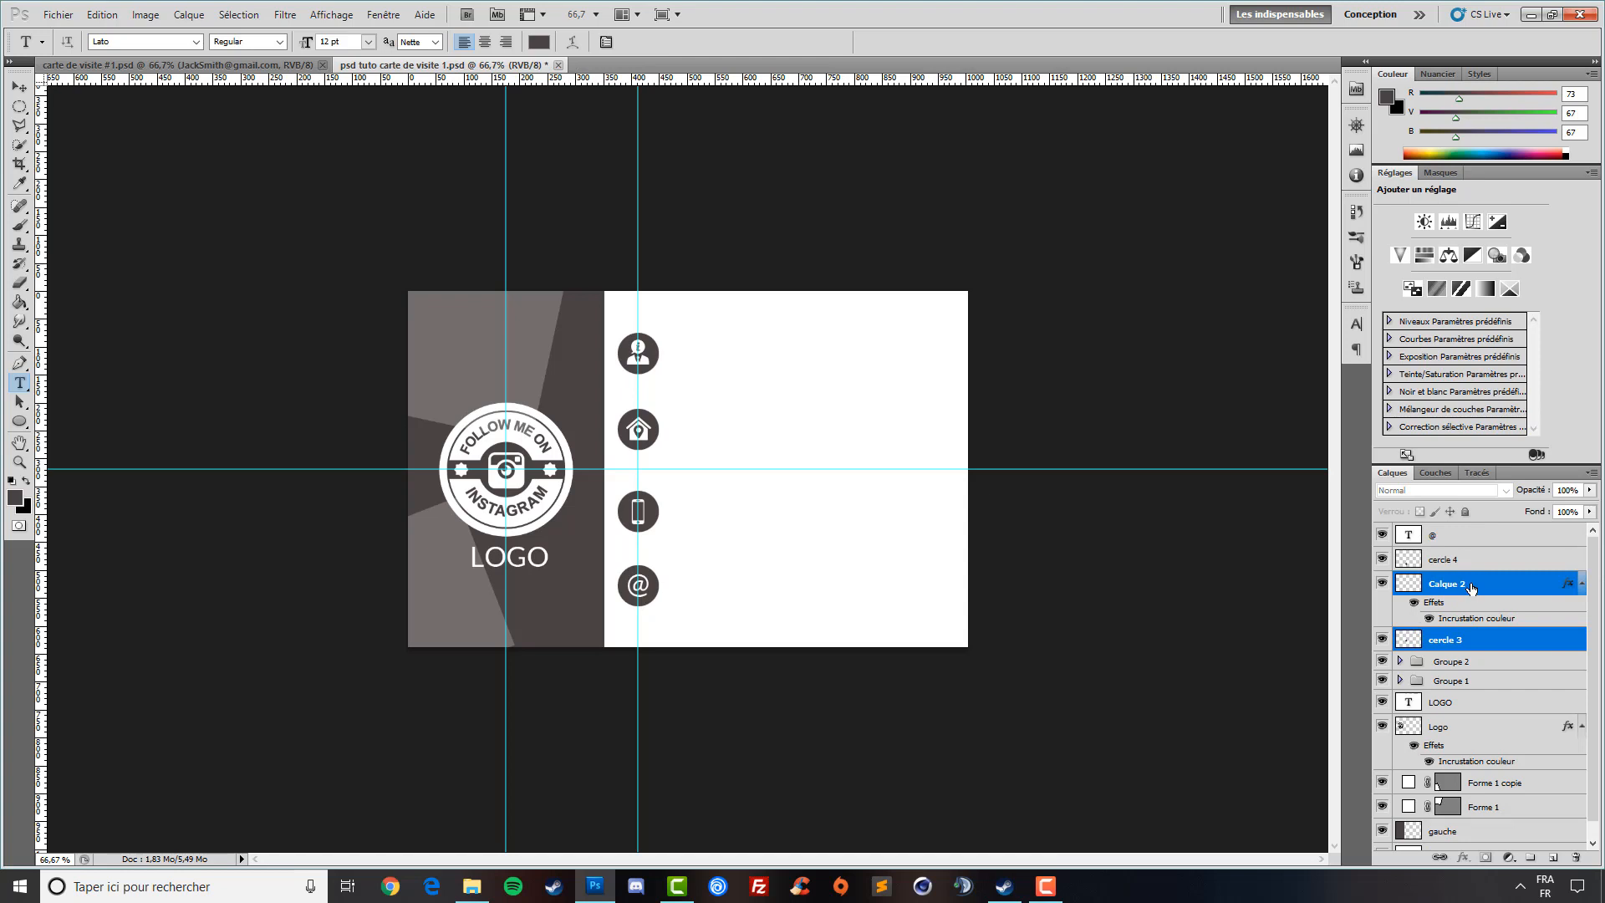
key(ctrl+g)
click(1464, 560)
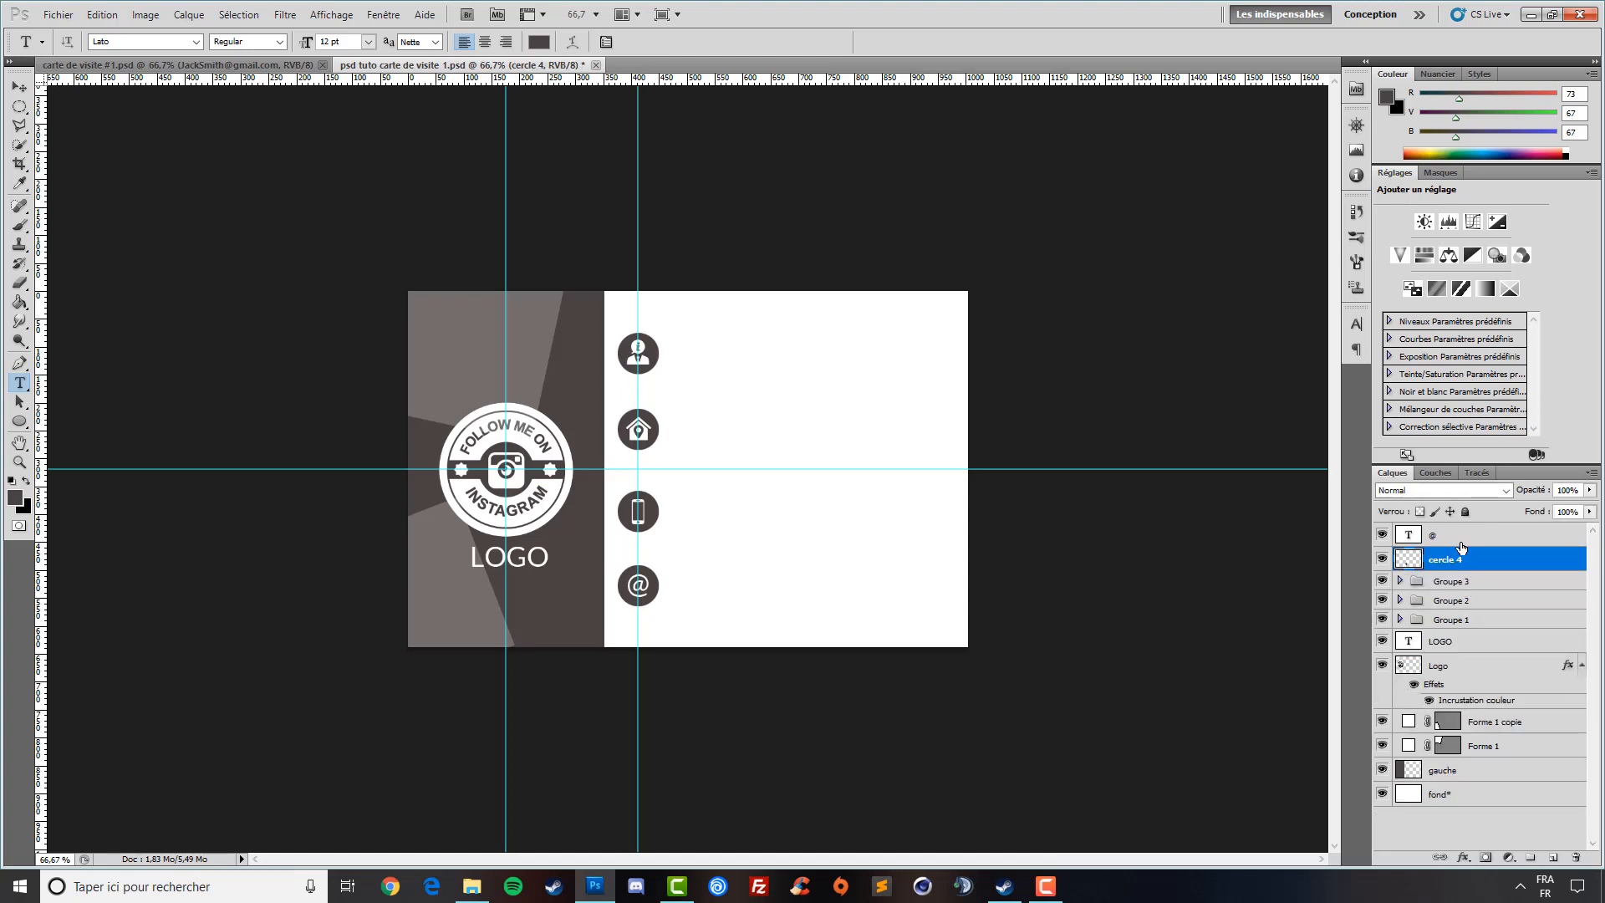
ctrl+click(1455, 539)
key(ctrl+g)
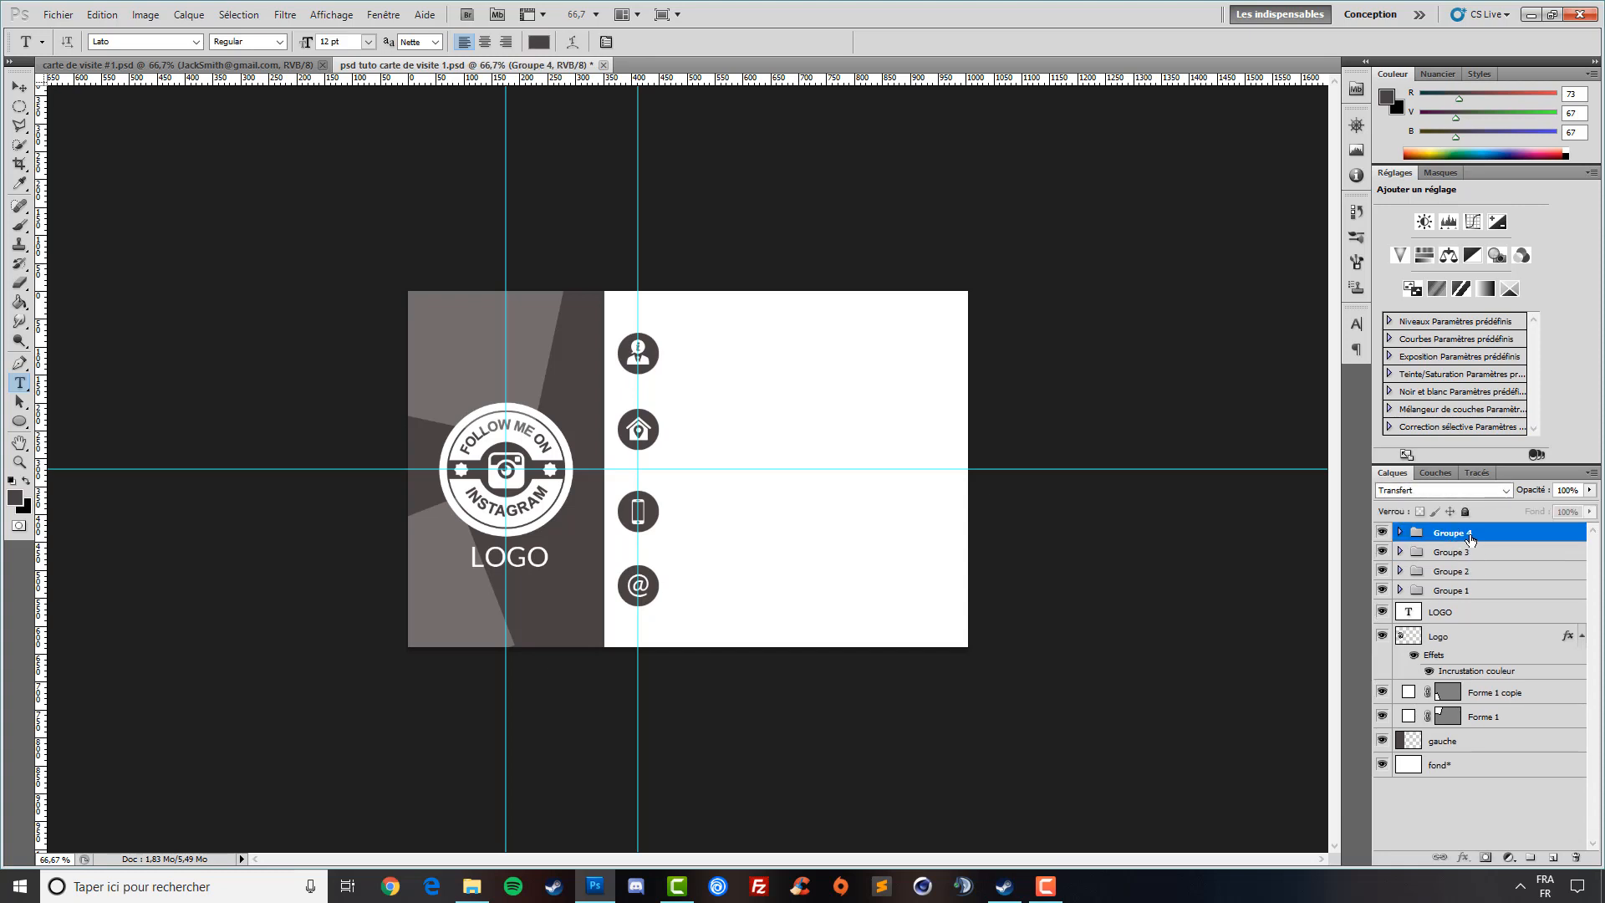
- Check the contents of Groupe 1 and Groupe 2 by toggling visibility and expanding them
click(1453, 571)
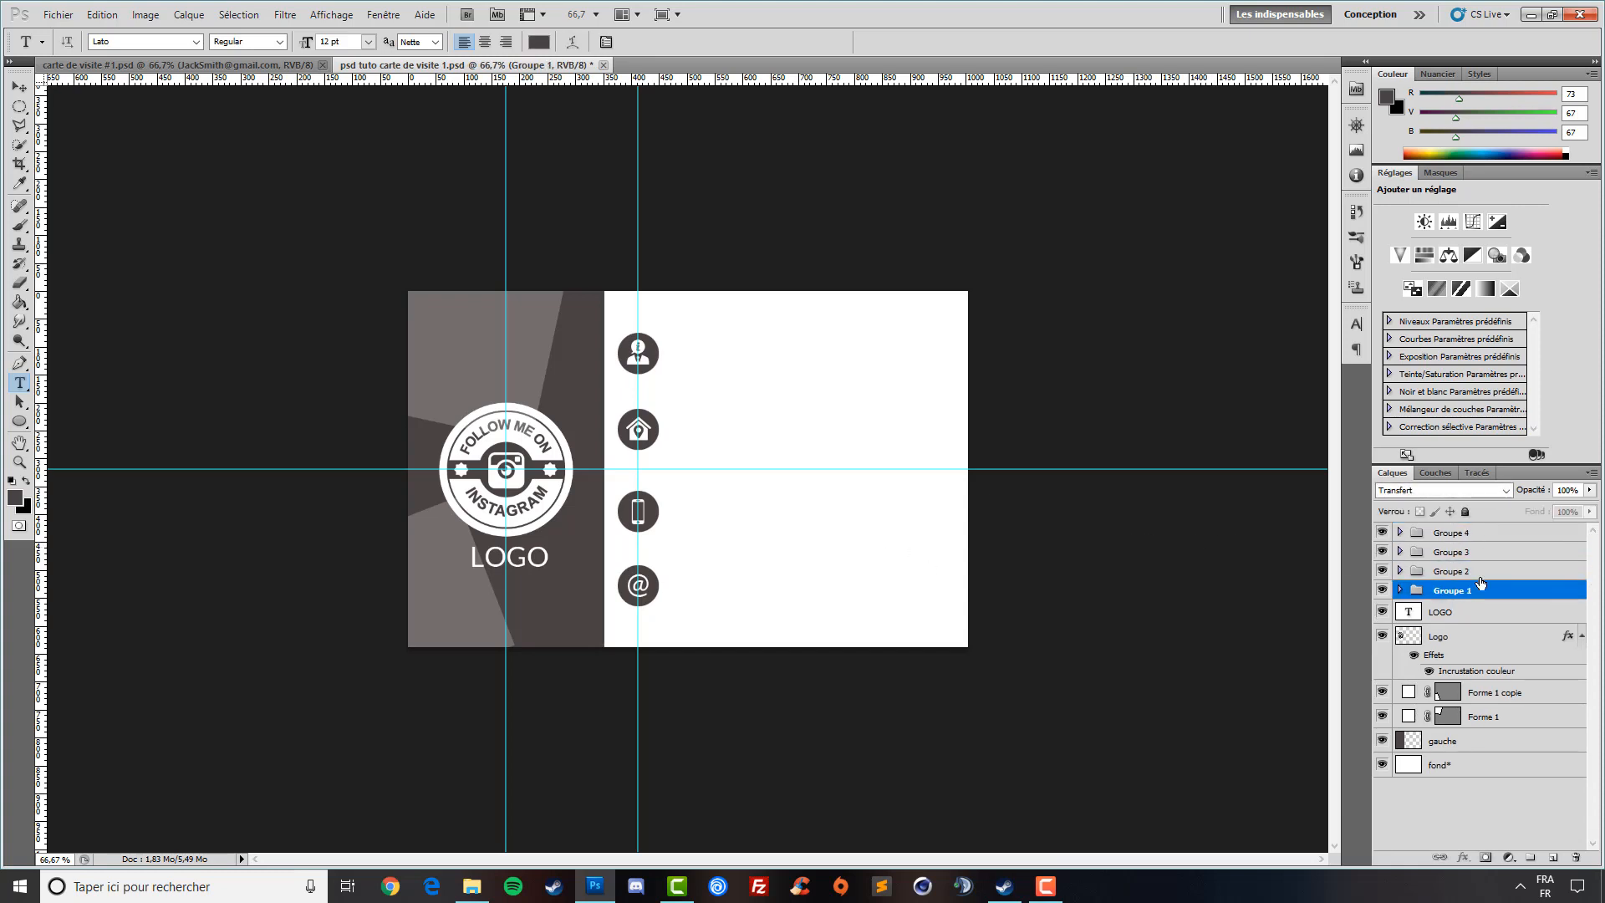
click(1382, 590)
click(1382, 590)
click(1399, 590)
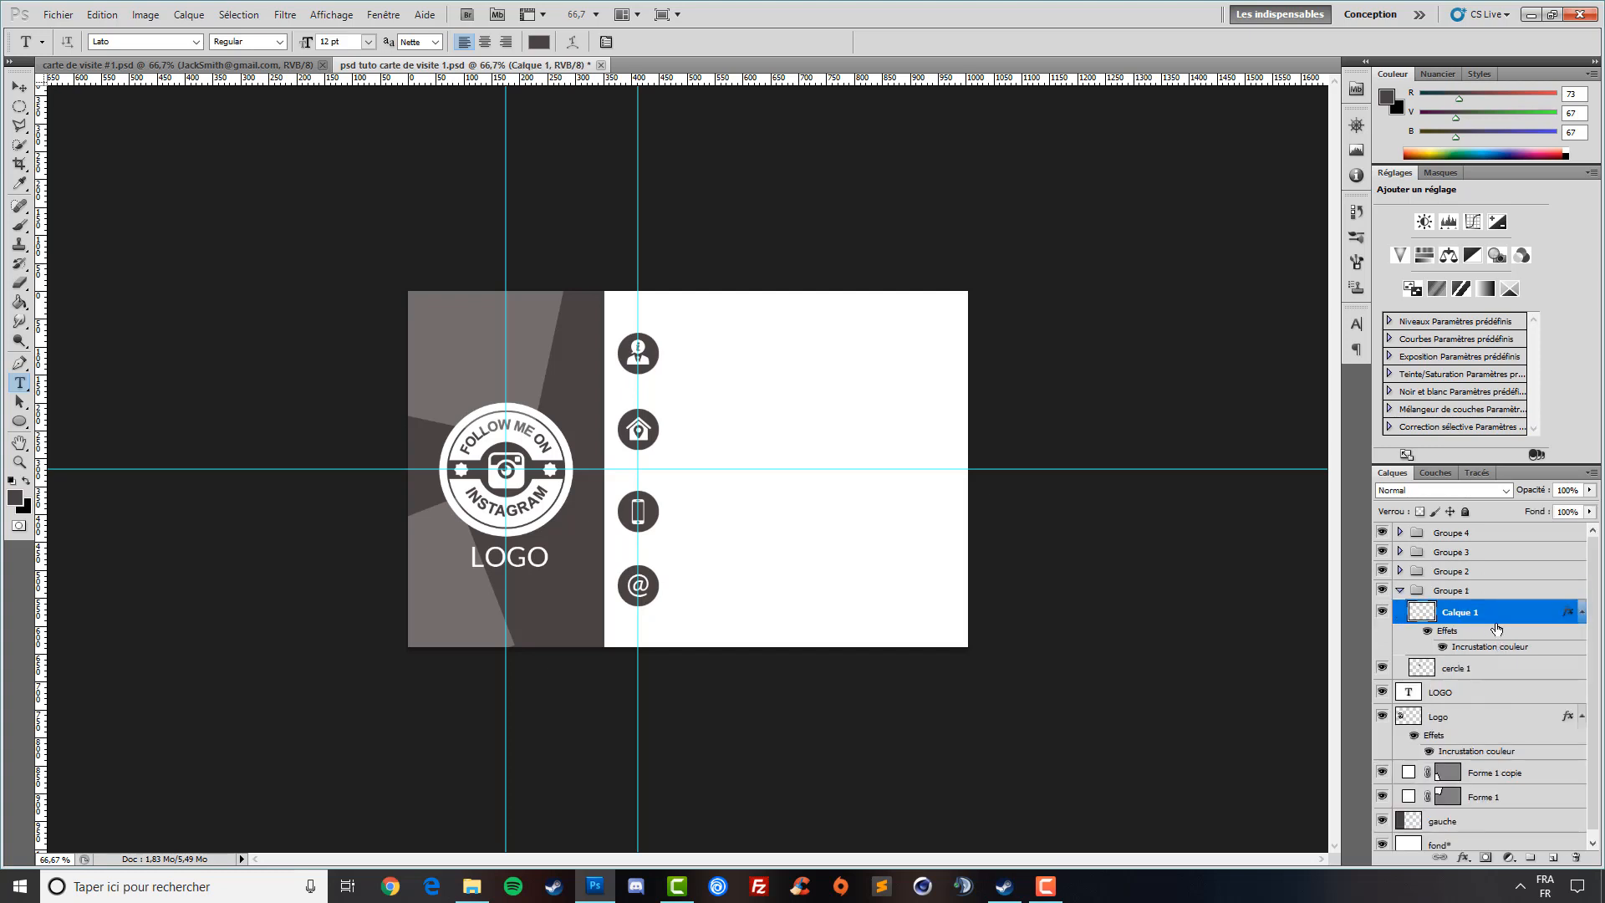
click(1399, 590)
click(1382, 592)
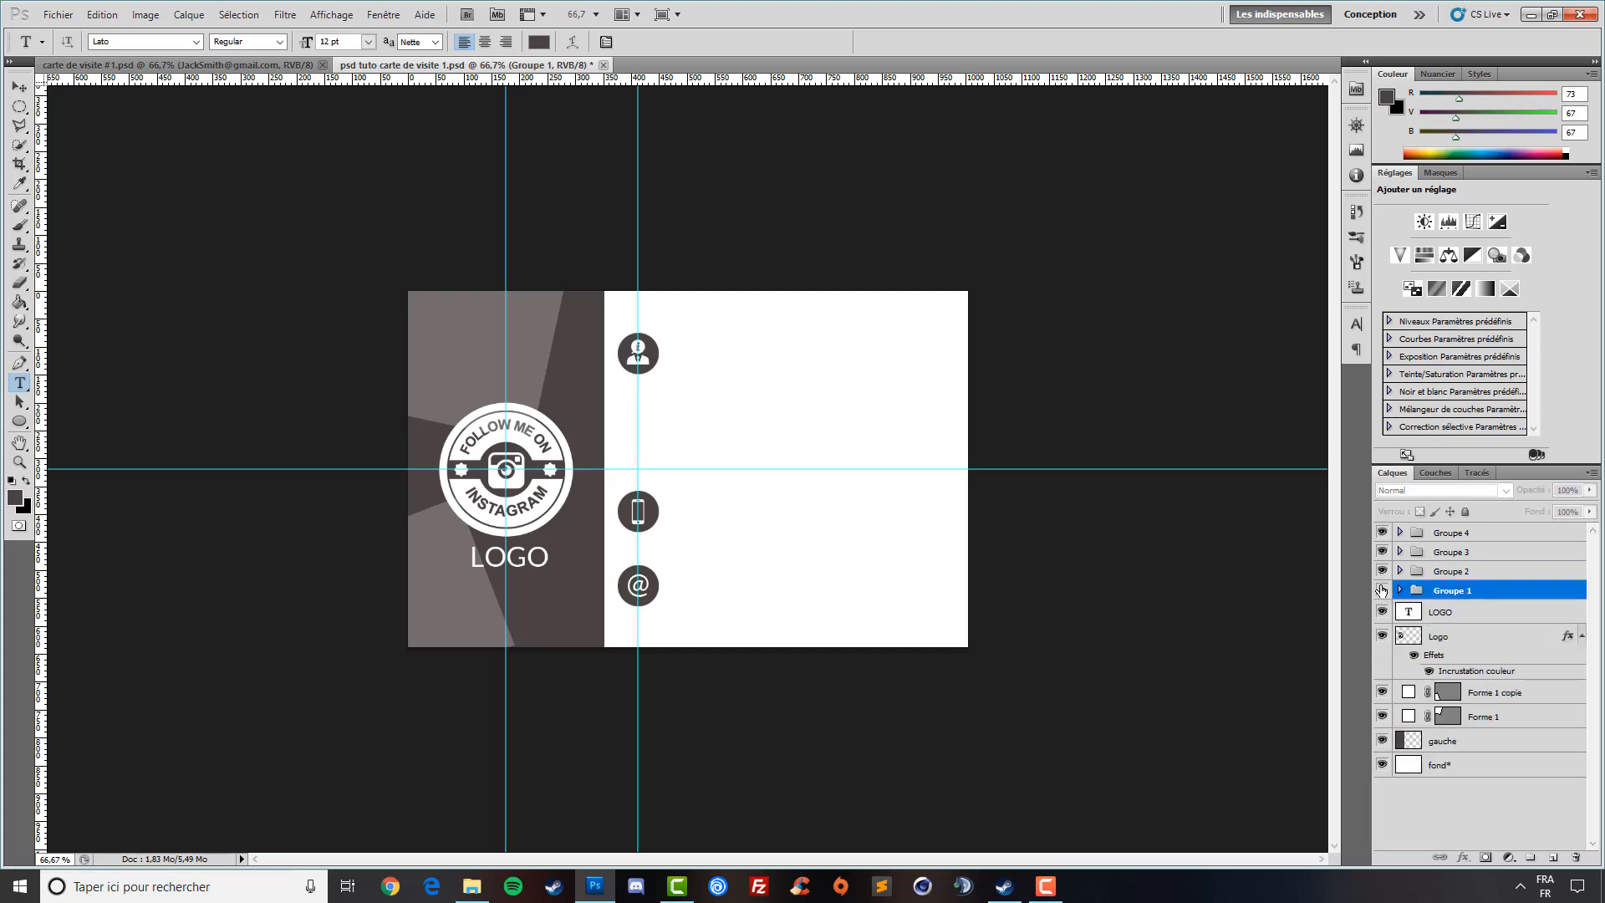
click(1382, 591)
click(1399, 570)
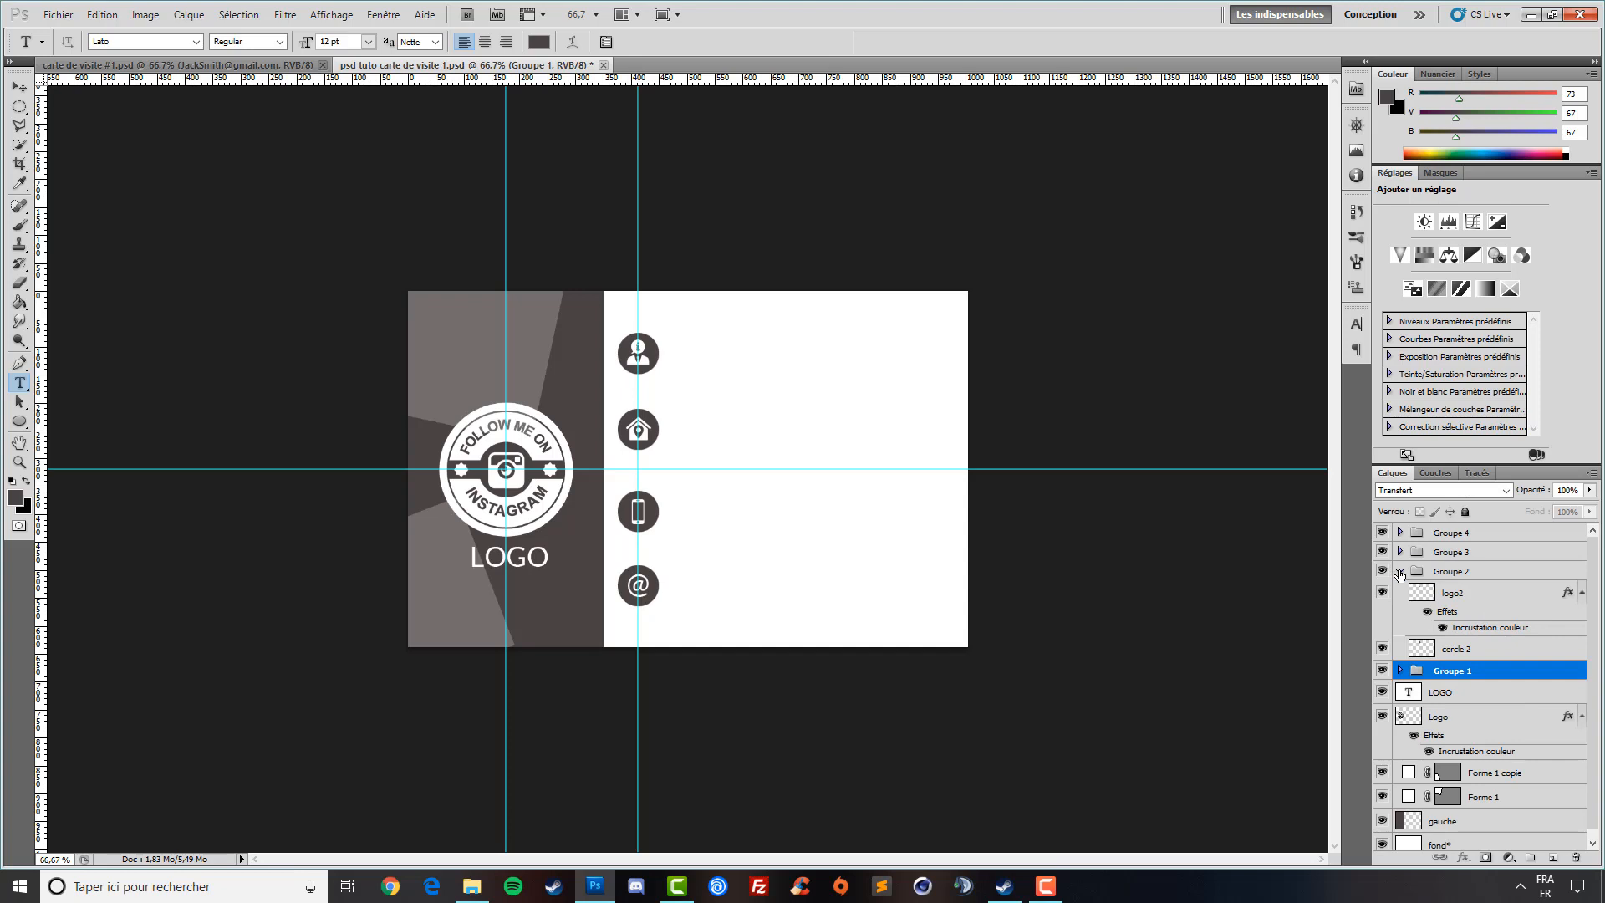
click(1451, 590)
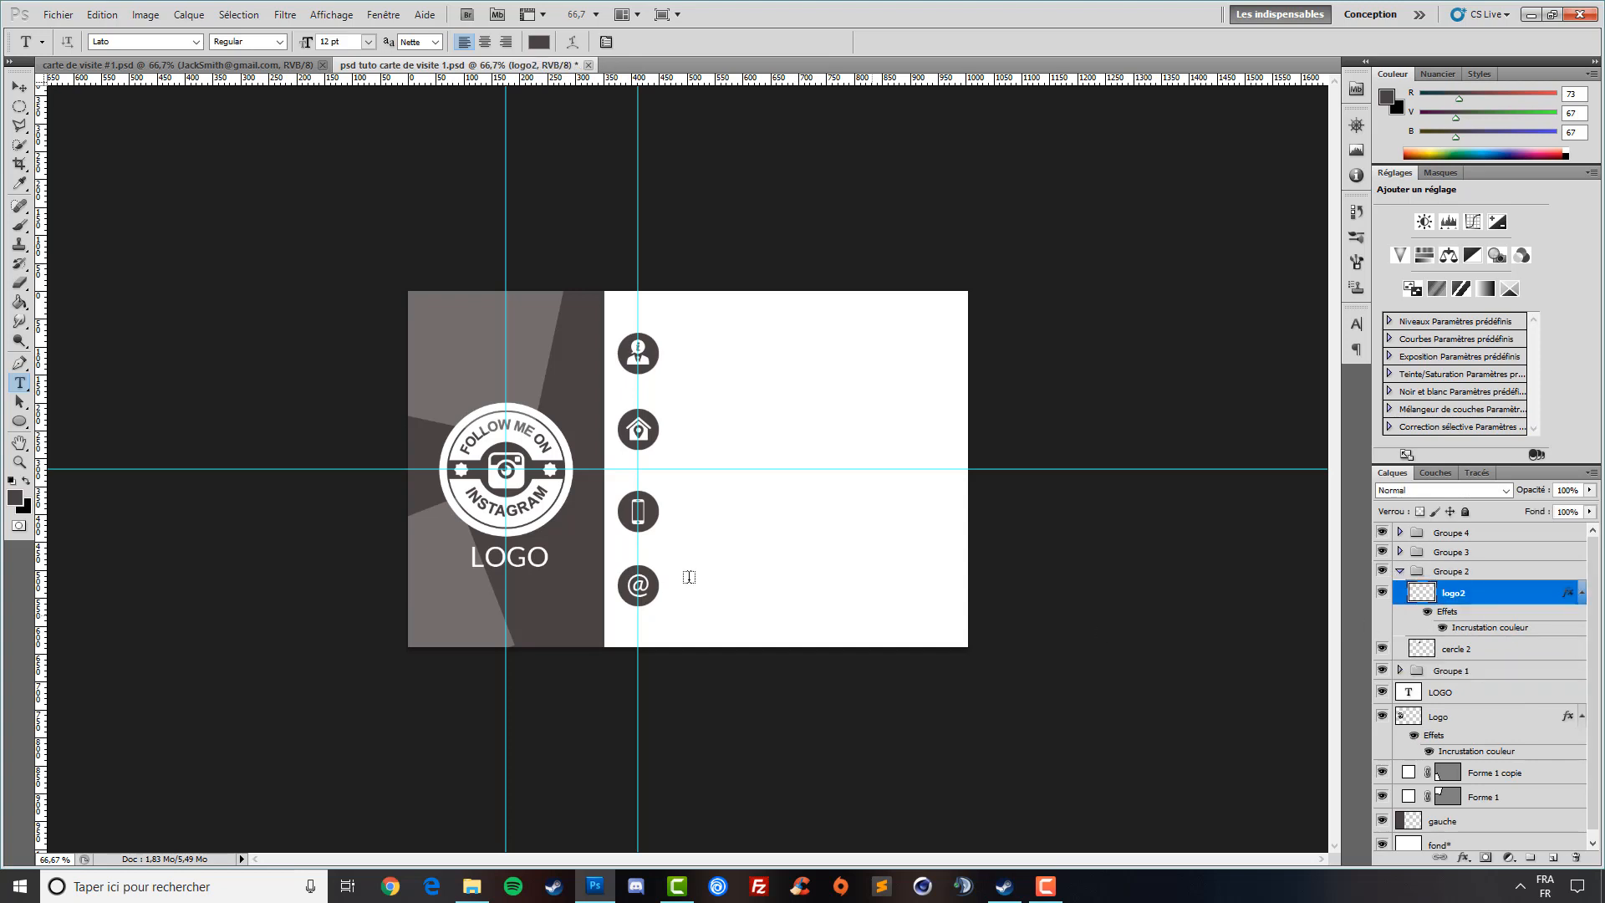
- Type the cardholder's name beside the top icon and set it in Lato Black
click(686, 358)
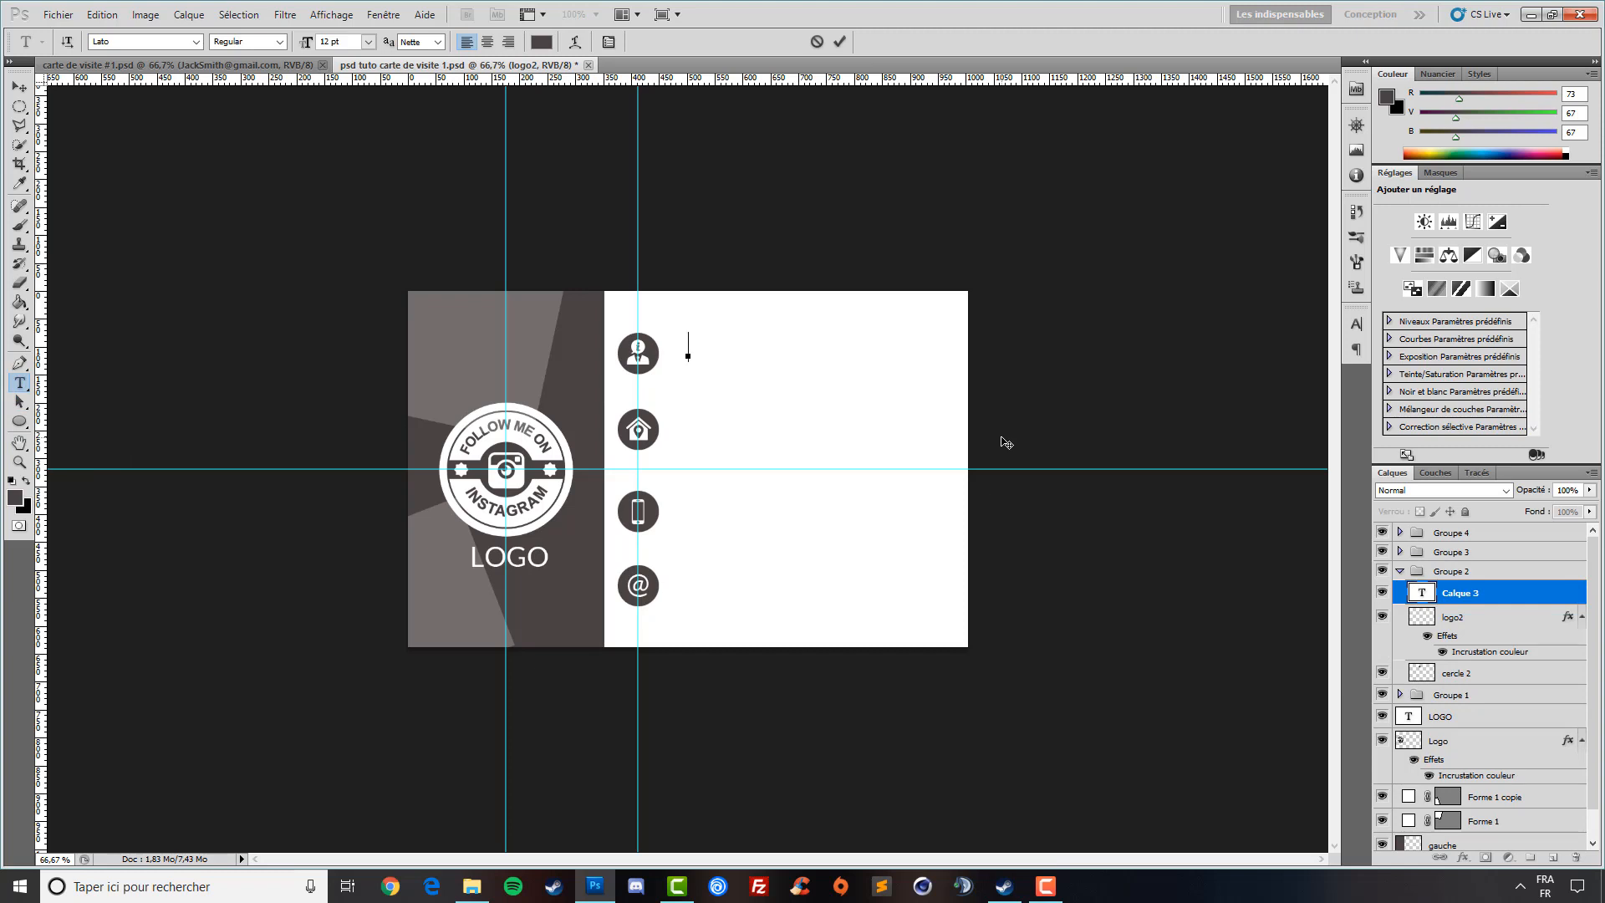
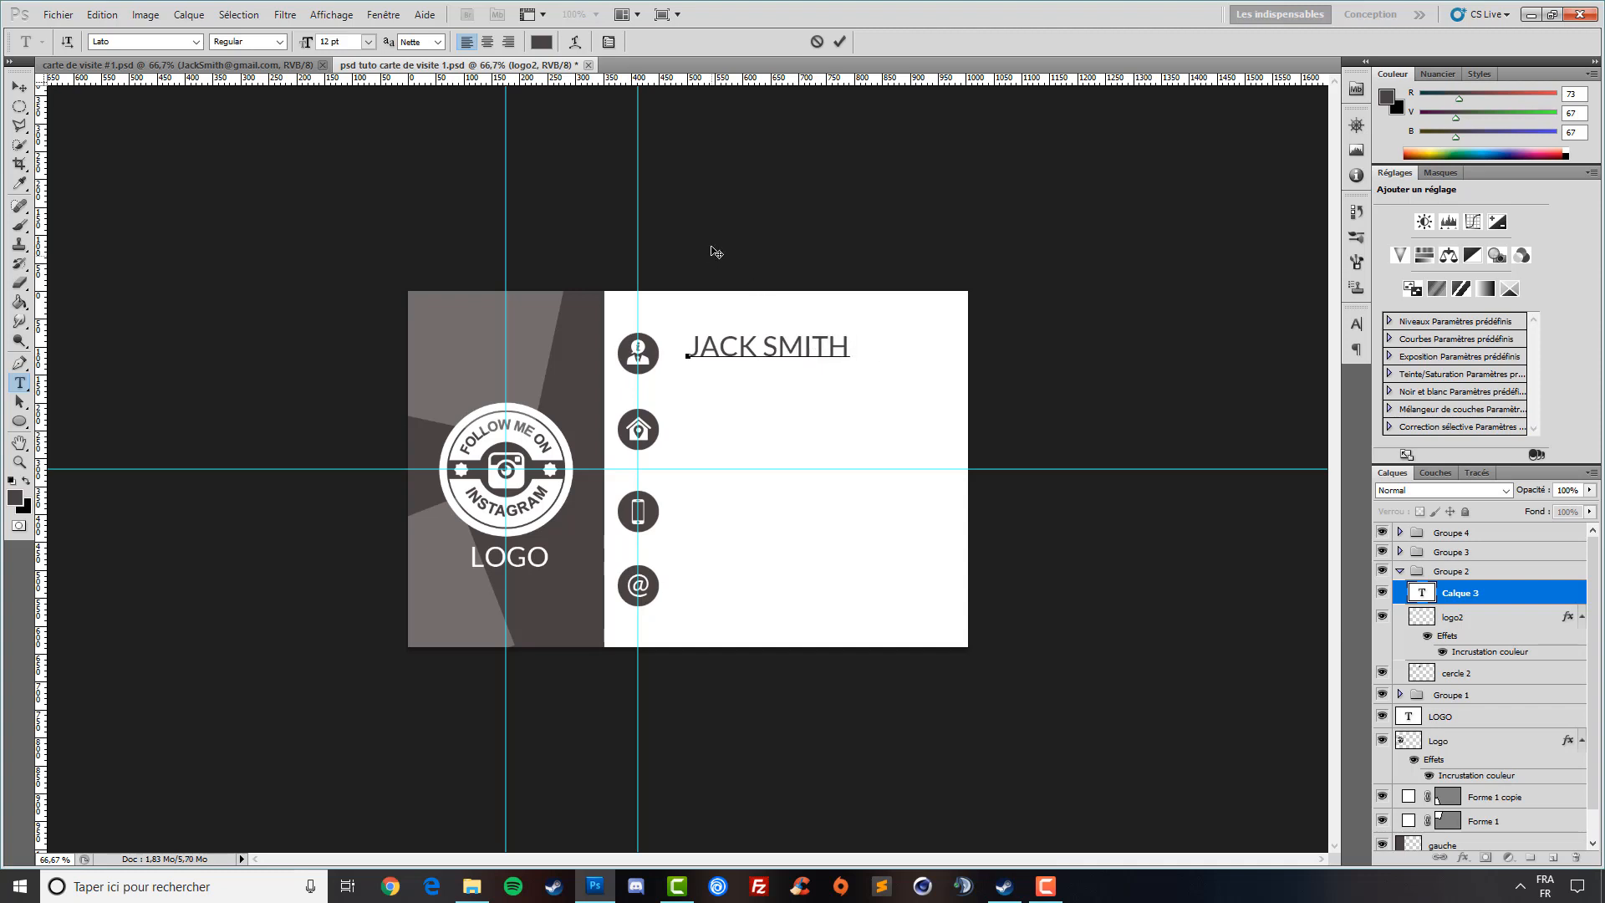
key(ctrl+a)
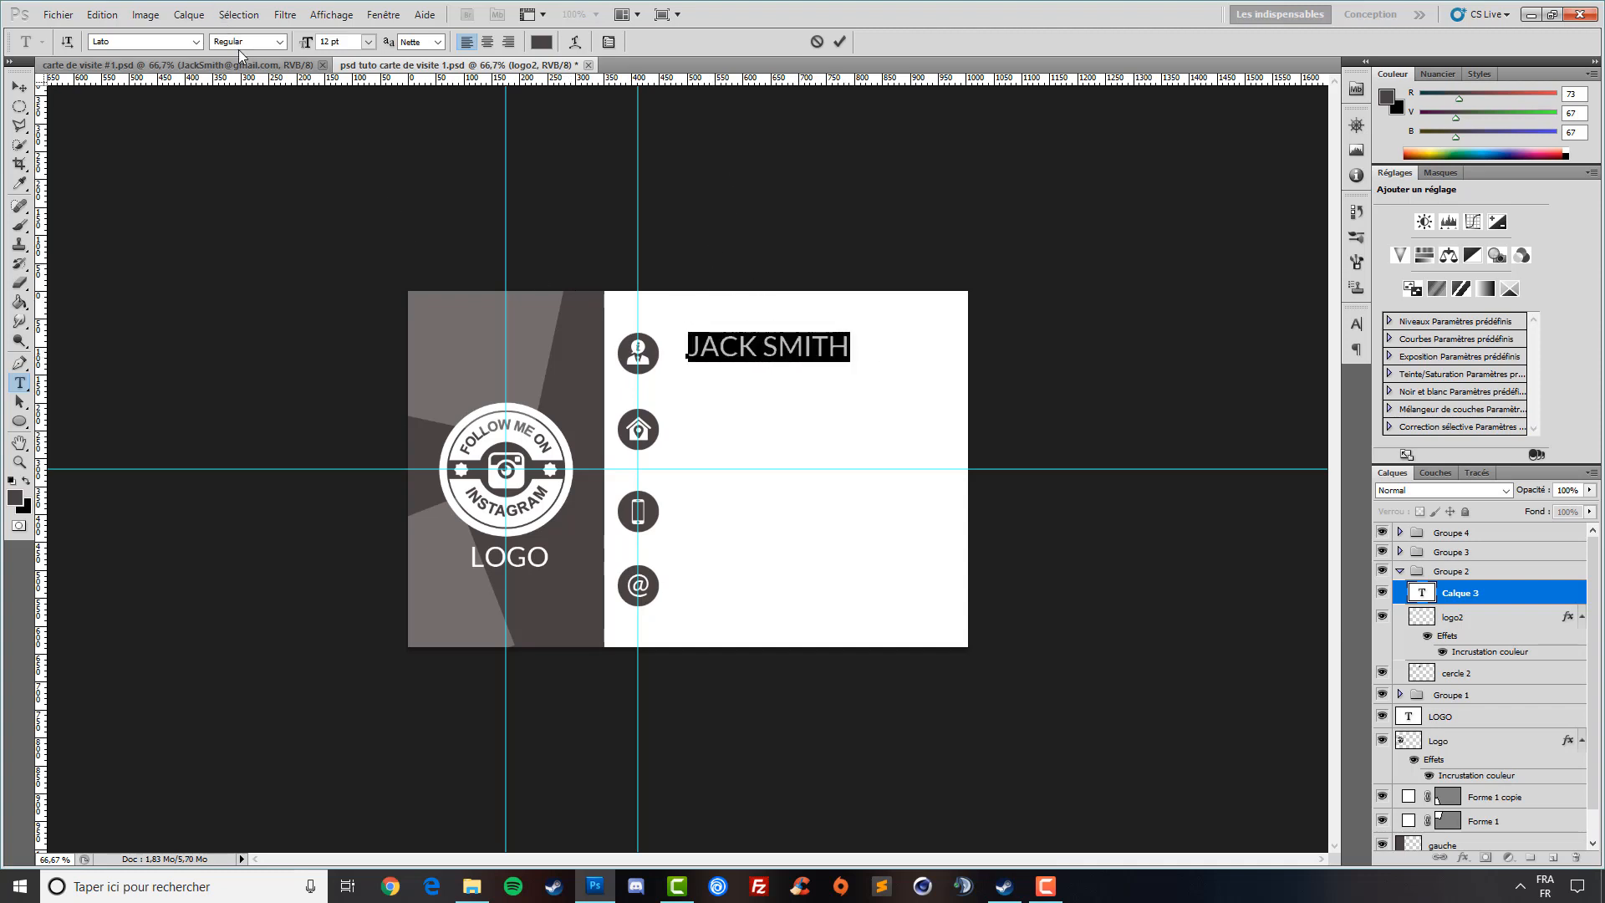
click(277, 45)
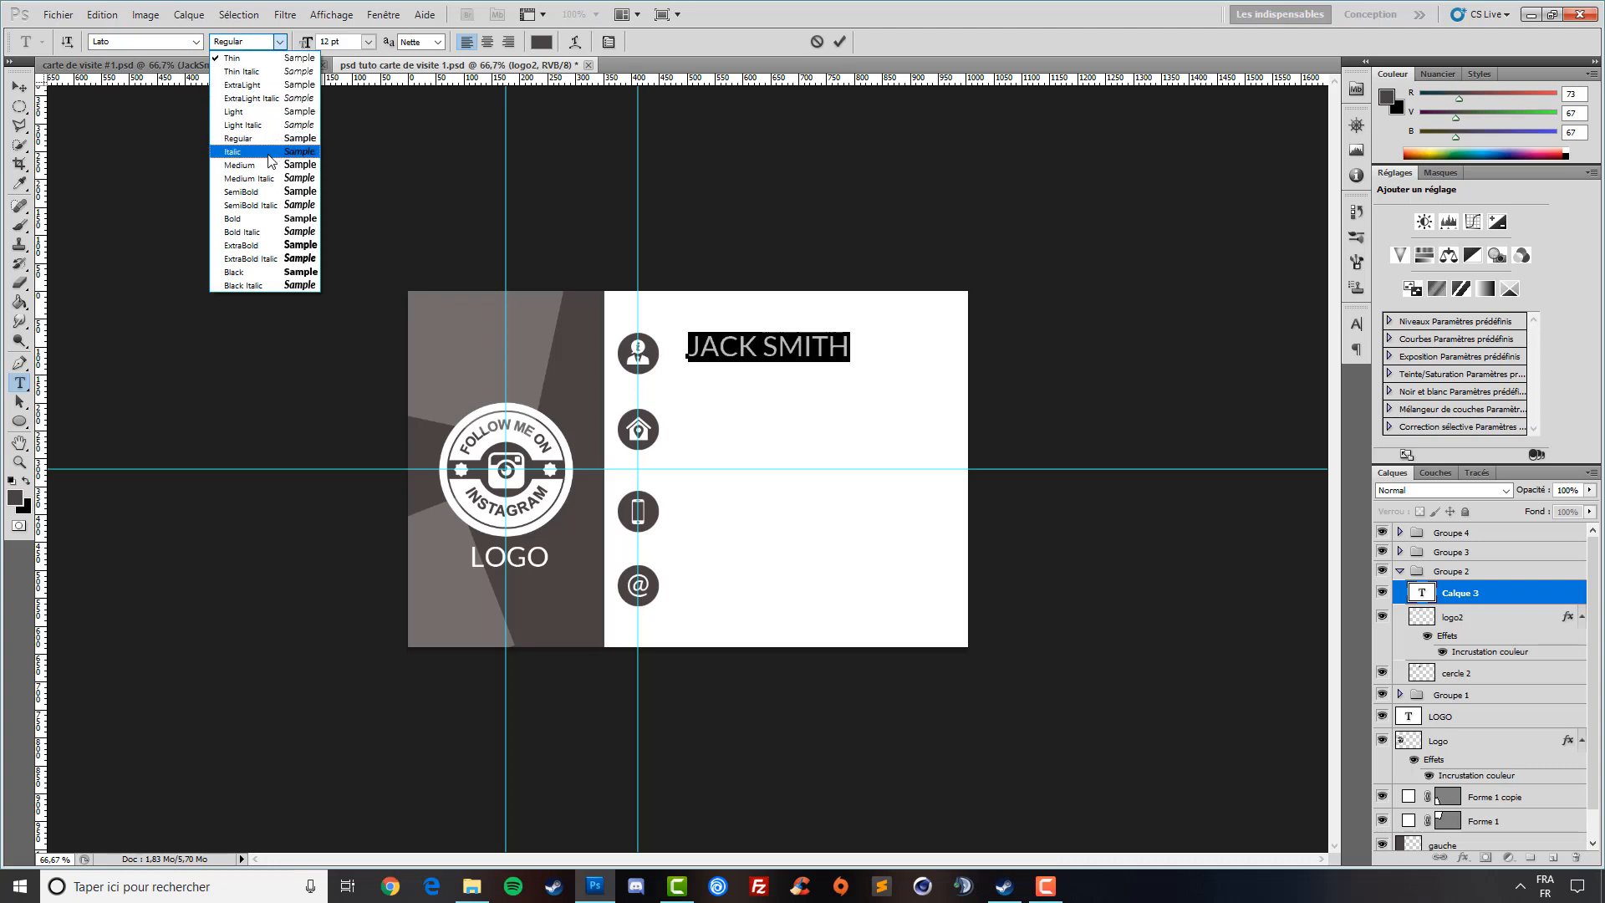
click(270, 274)
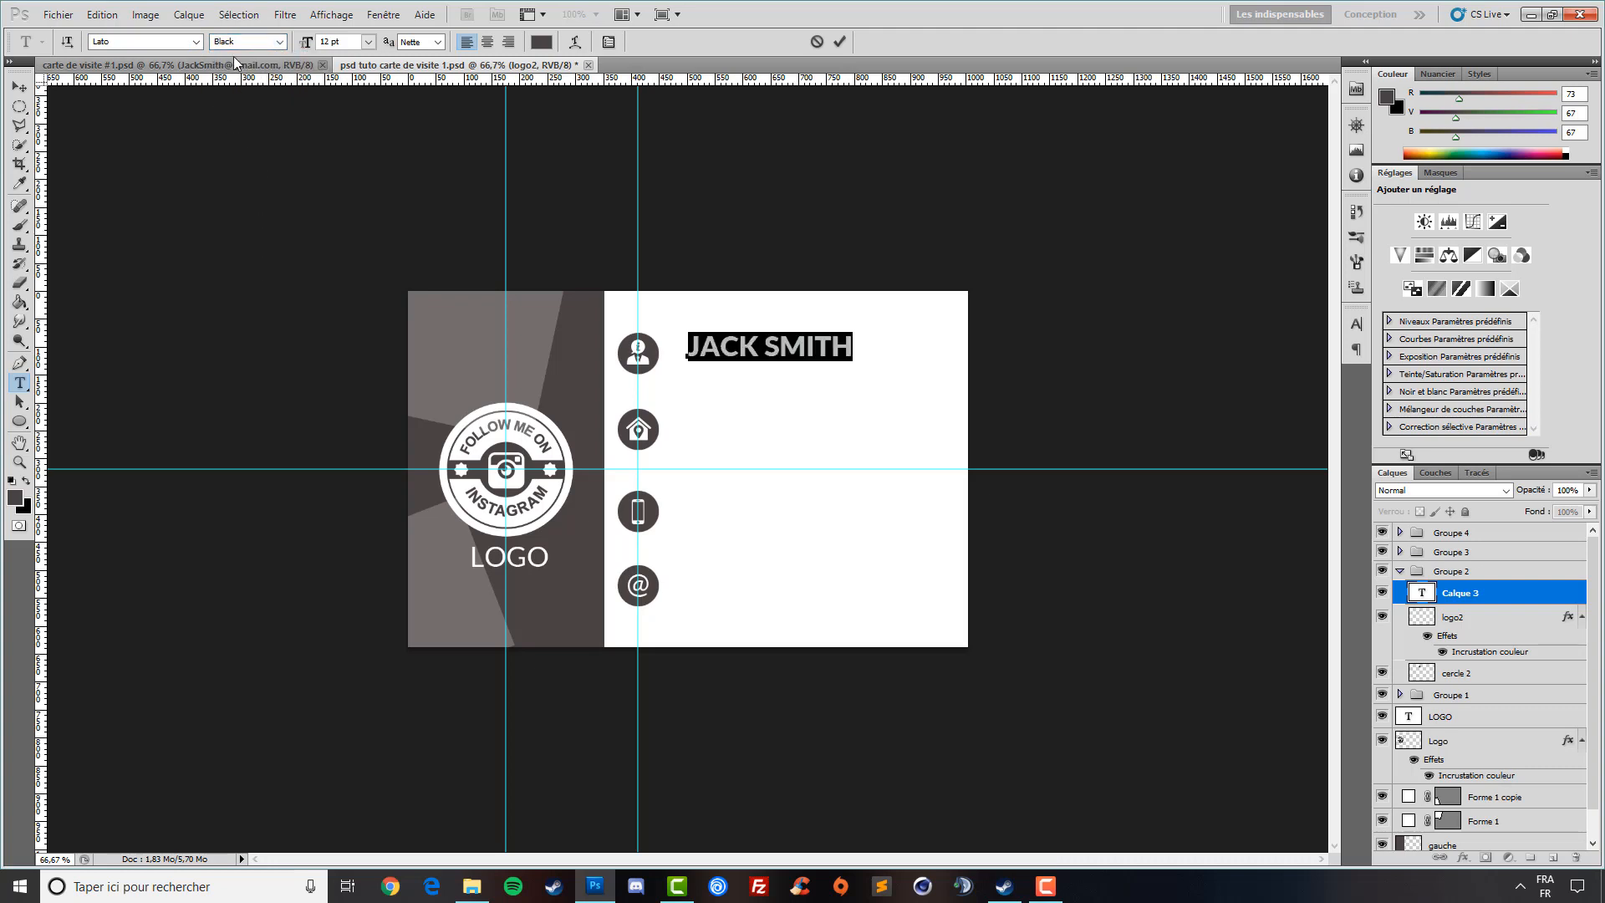
click(19, 87)
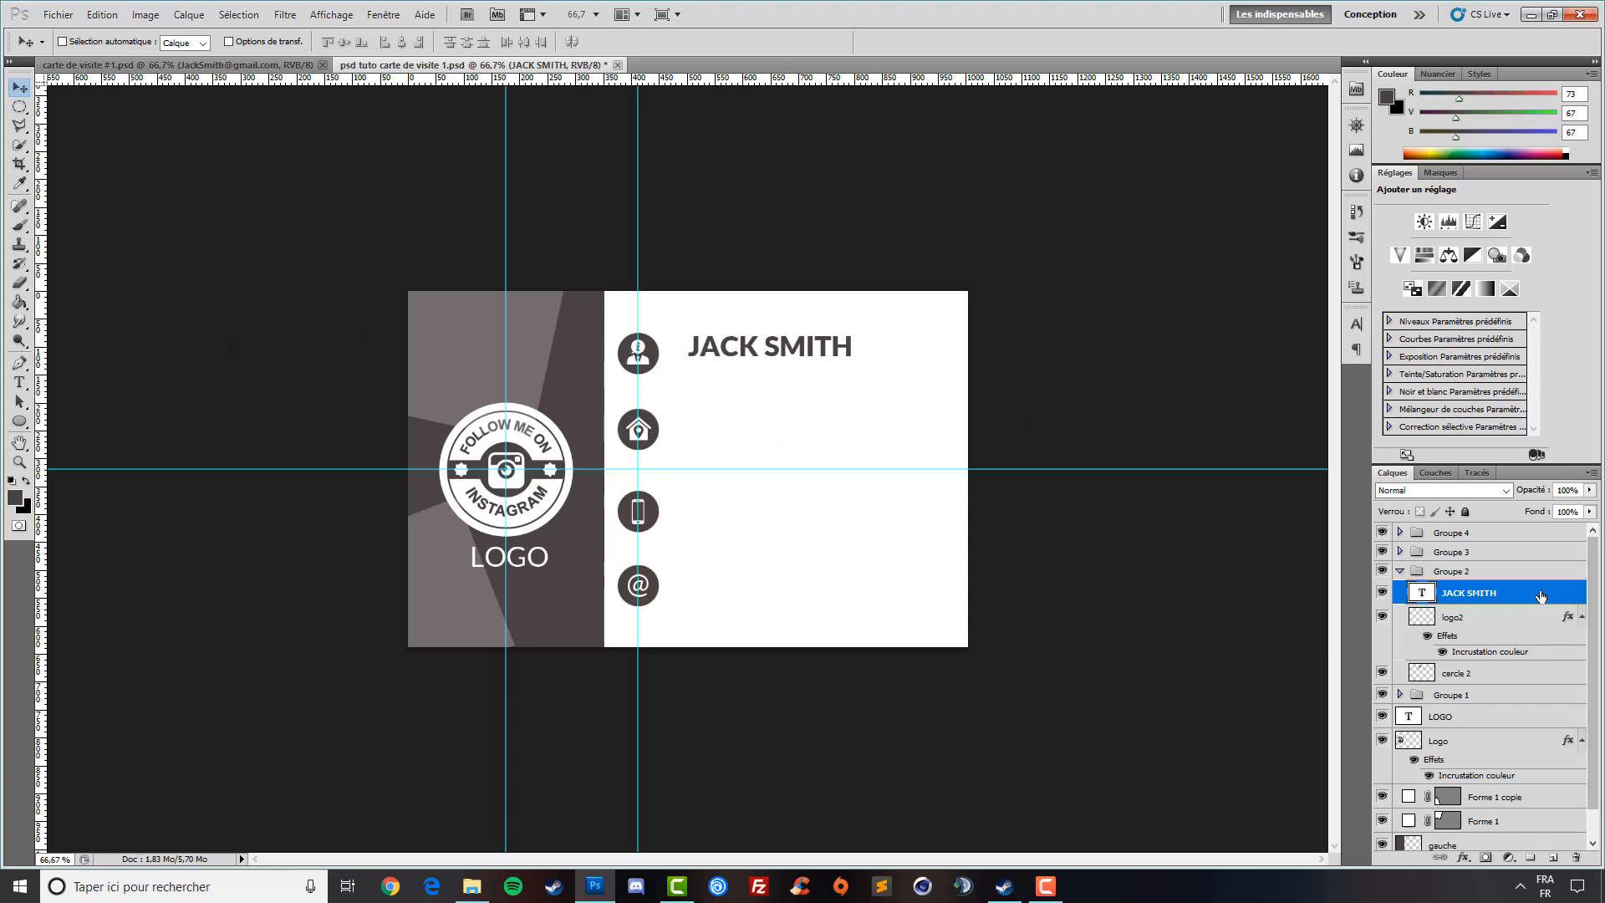
click(1473, 618)
click(1473, 671)
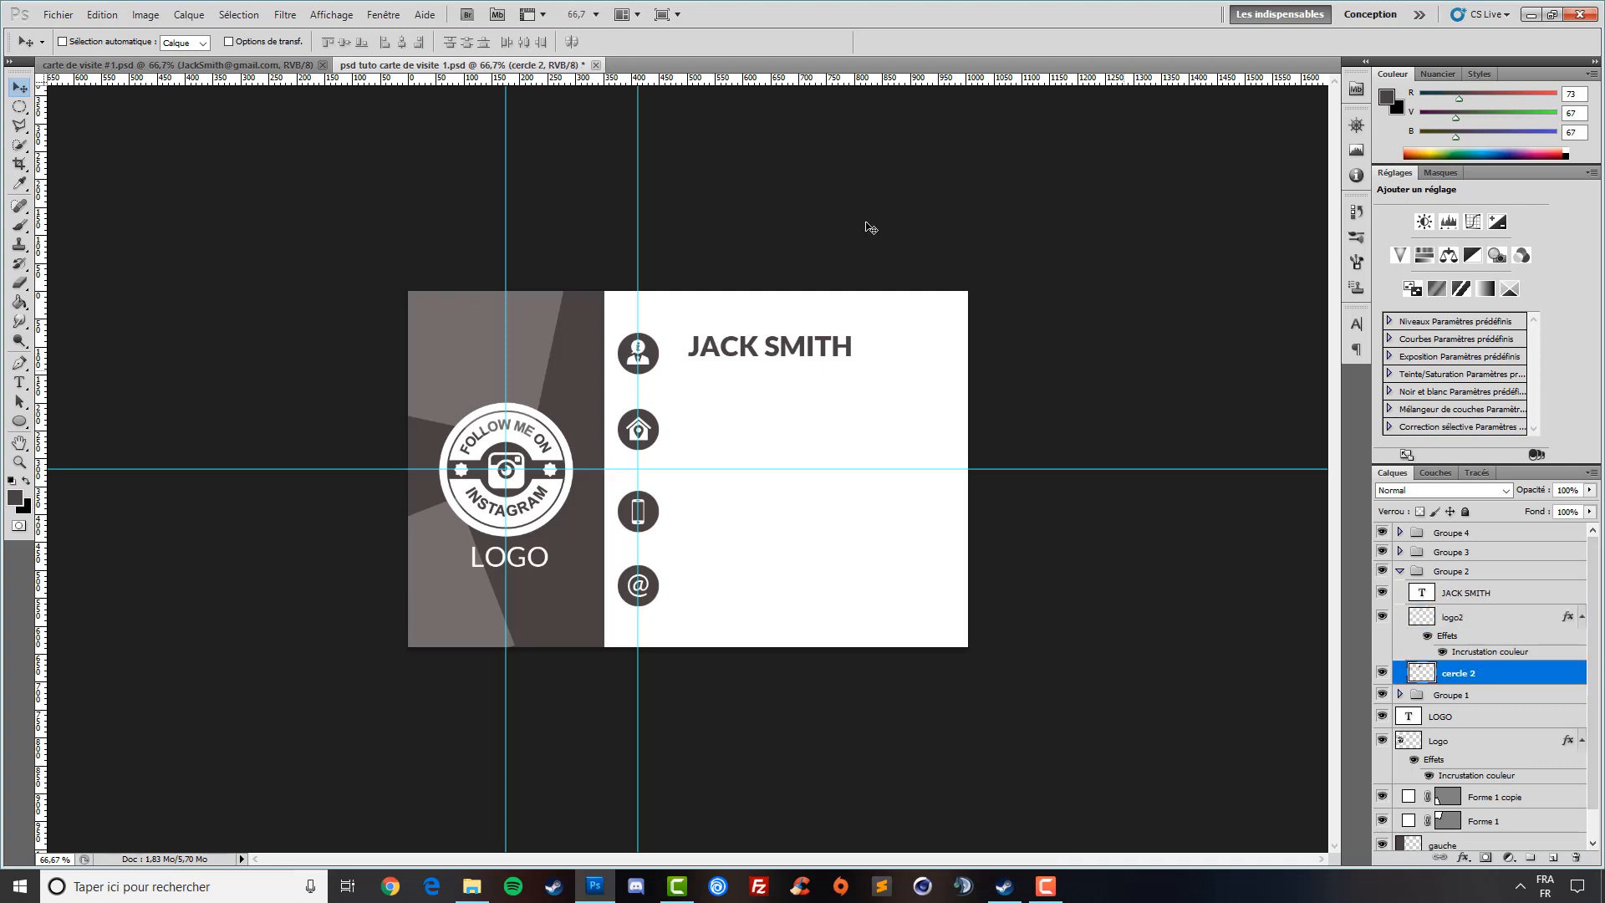
drag(755, 81, 766, 354)
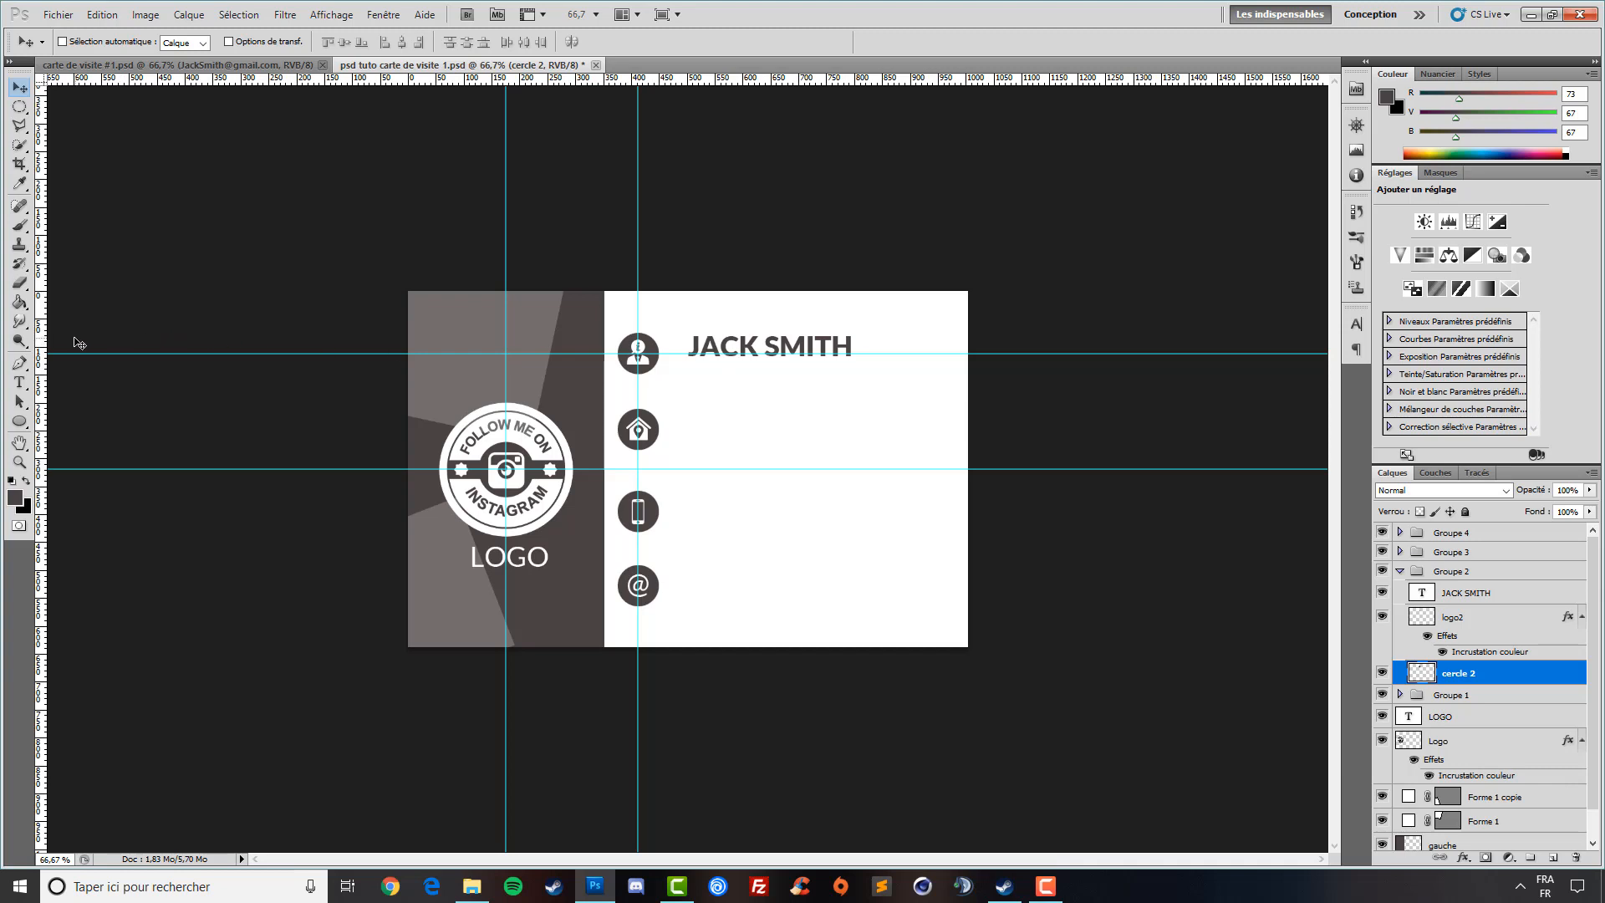
drag(41, 332, 670, 376)
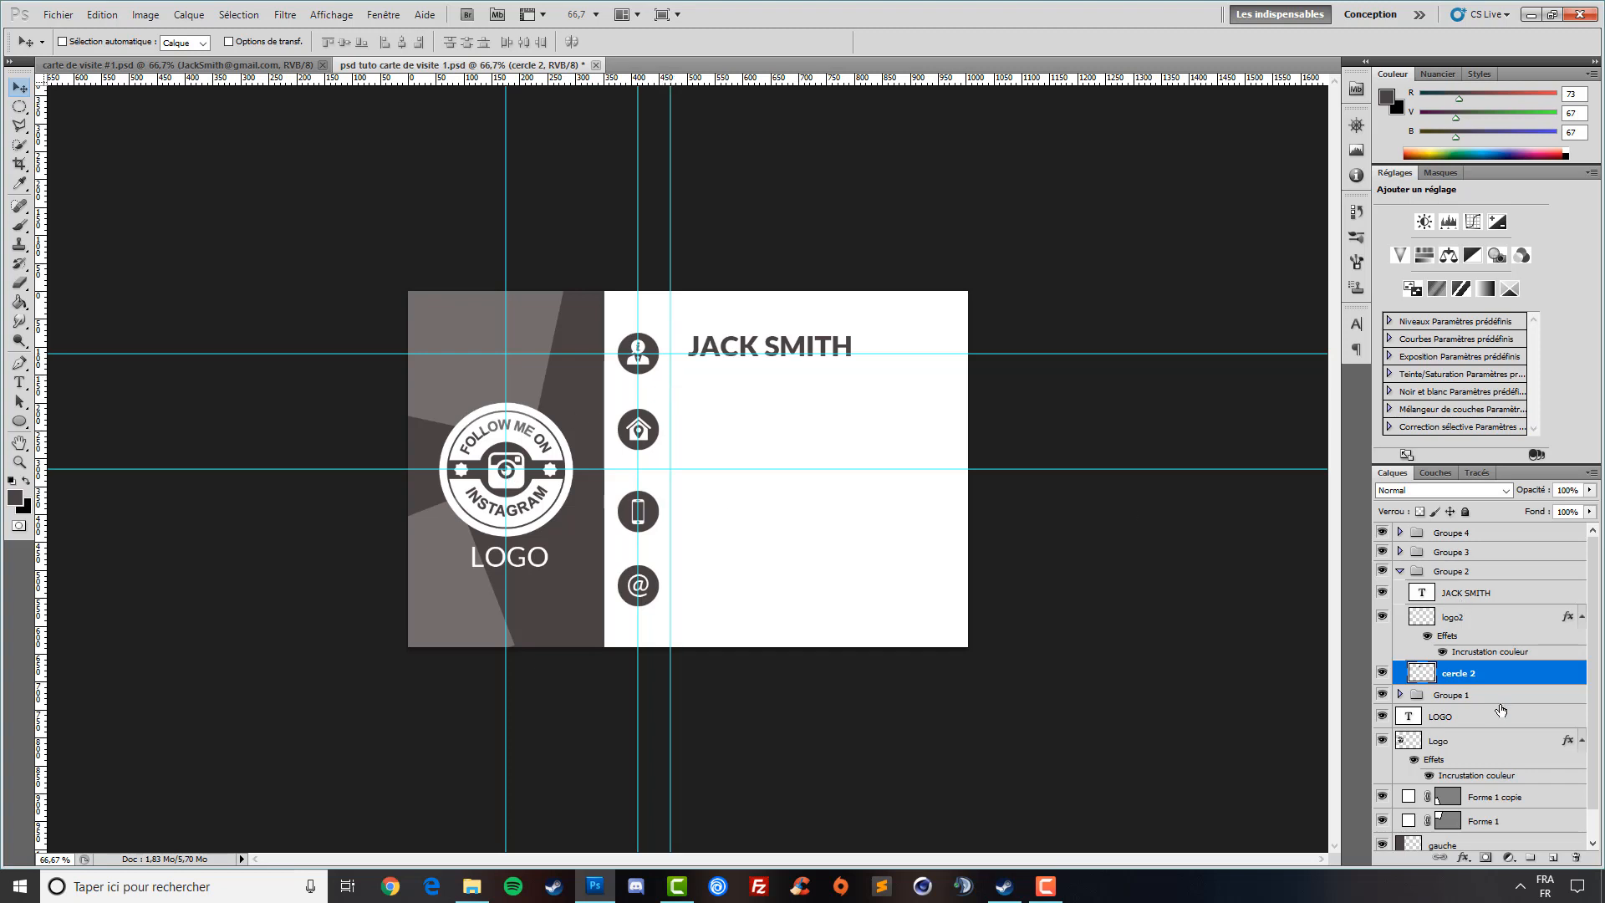
click(1482, 592)
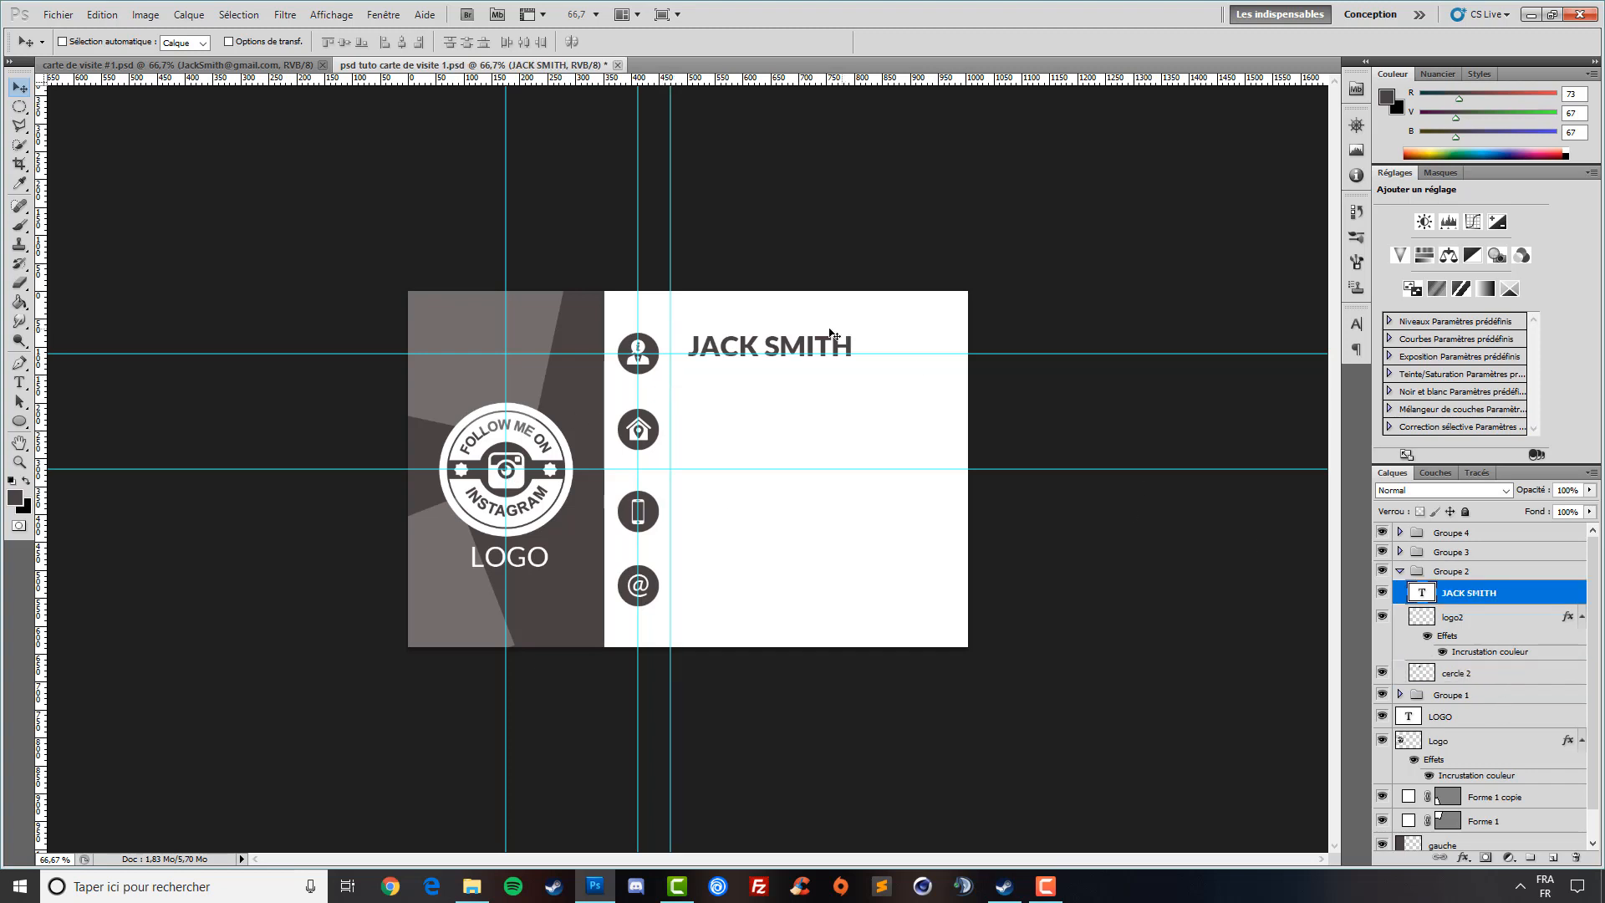
drag(736, 376, 708, 371)
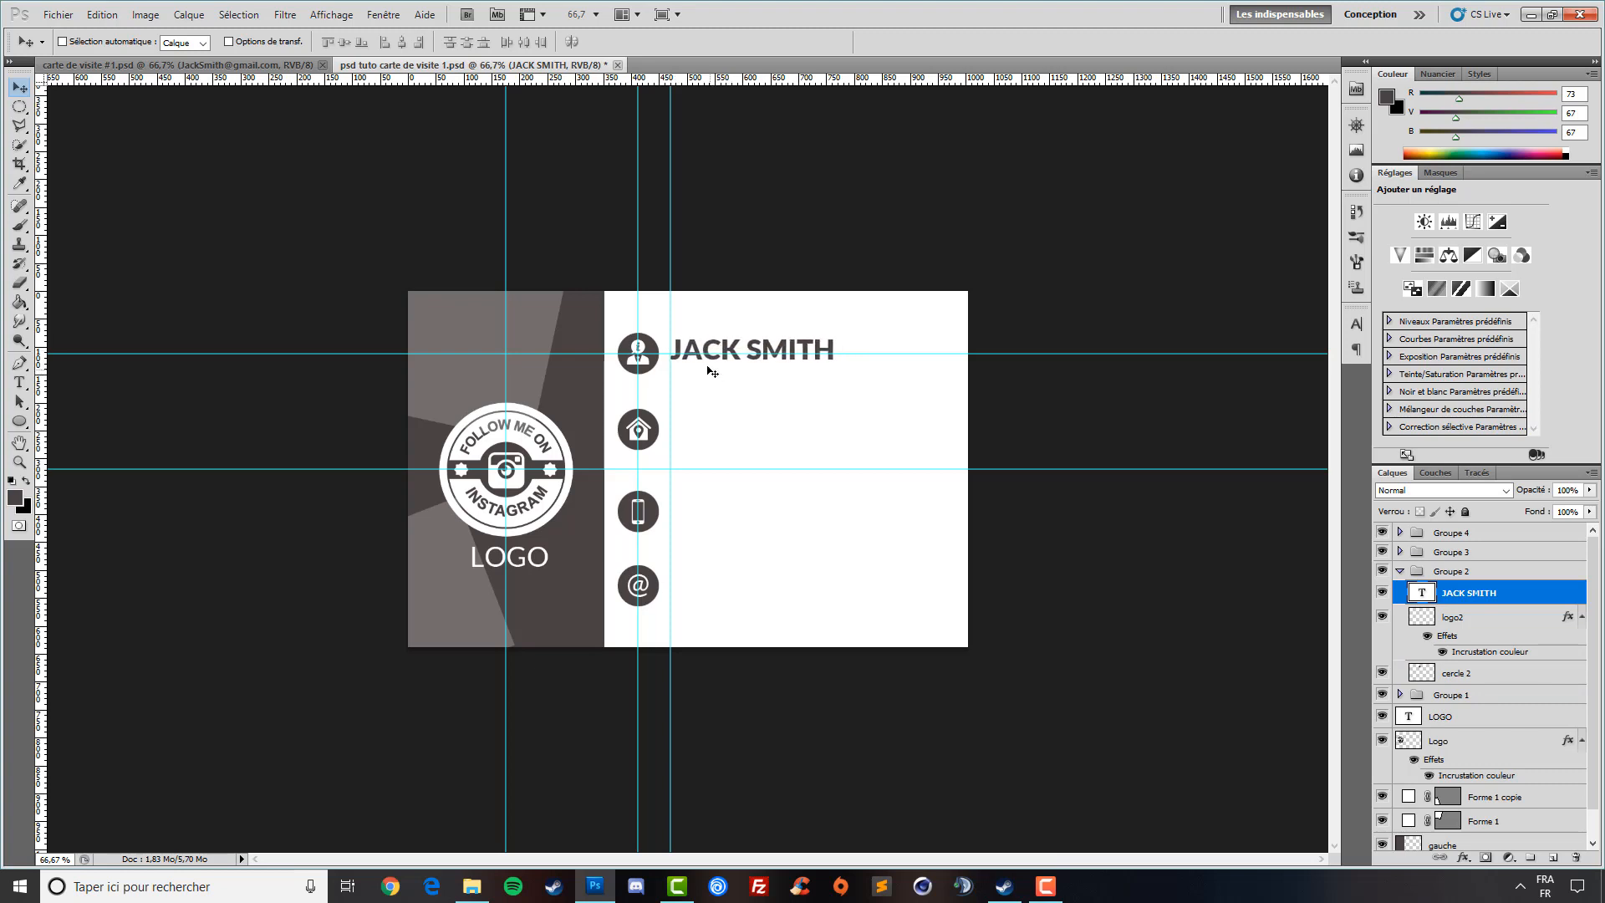
key(Down)
key(Down)
key(Down)
key(Down)
key(Down)
key(Down)
key(Down)
key(Down)
key(Down)
key(Down)
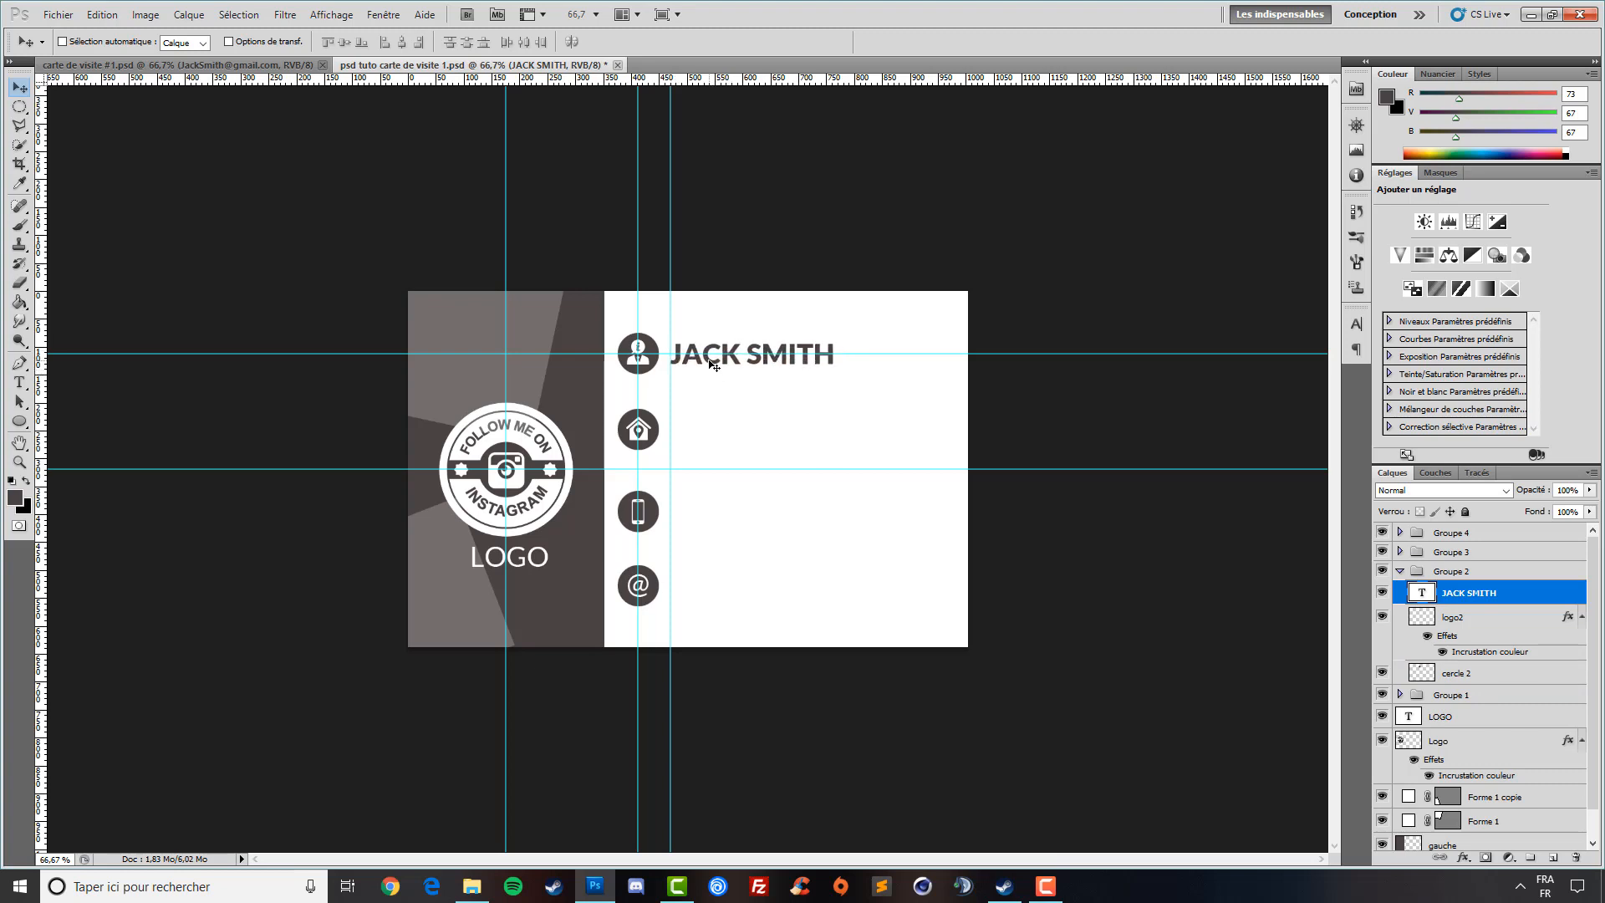
click(1516, 643)
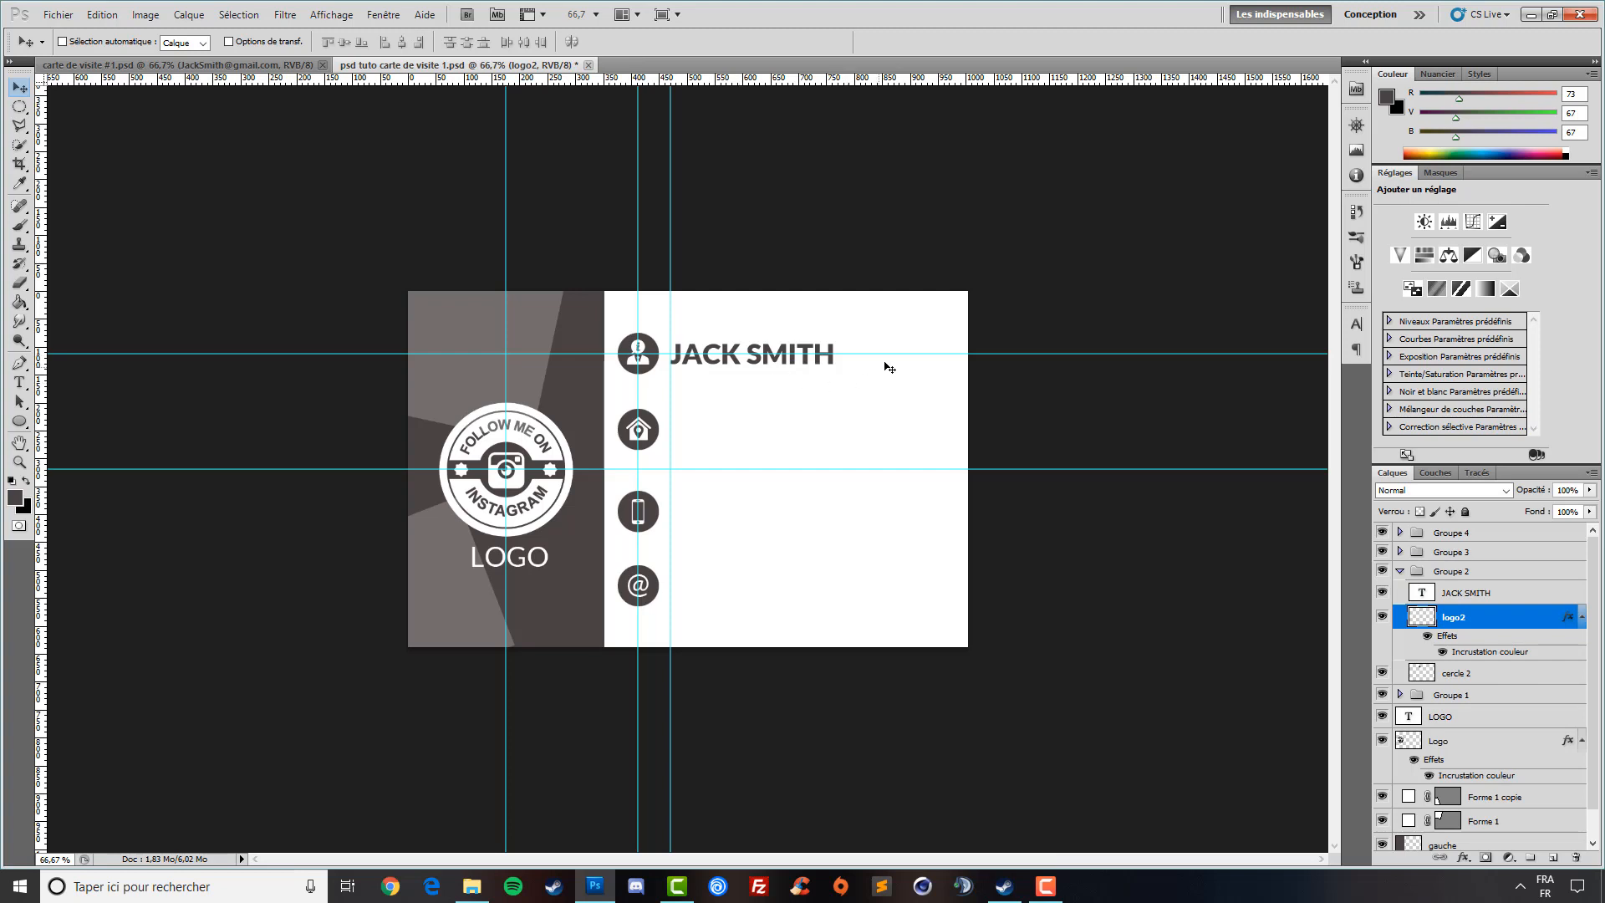
mouse_move(886, 355)
mouse_down()
mouse_move(895, 136)
mouse_move(887, 352)
mouse_up()
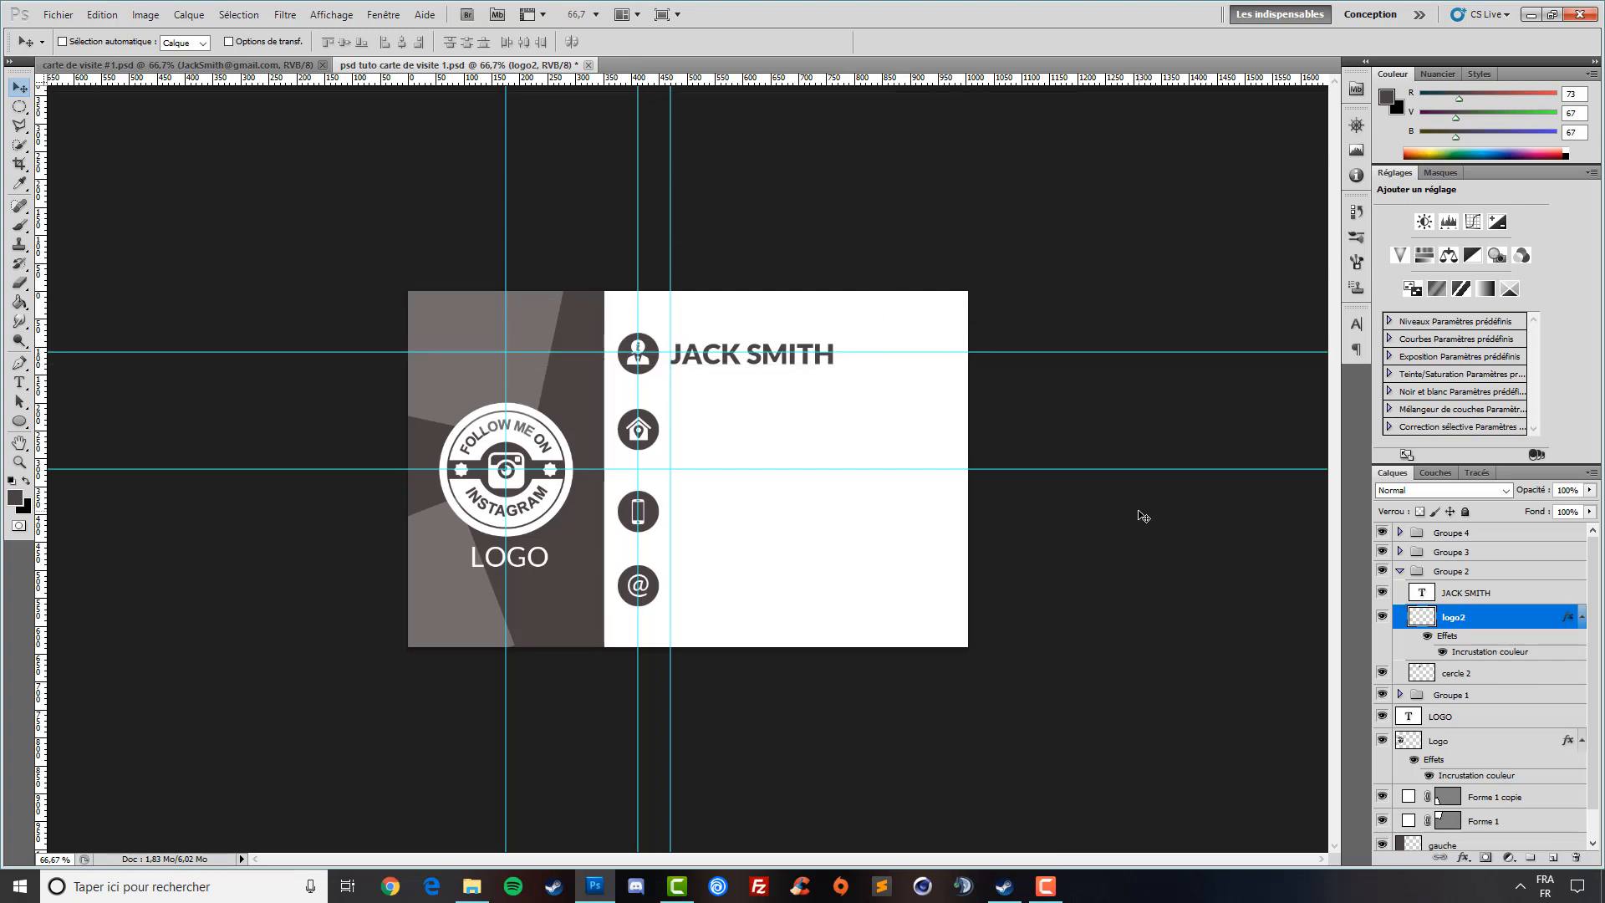
key(ctrl+z)
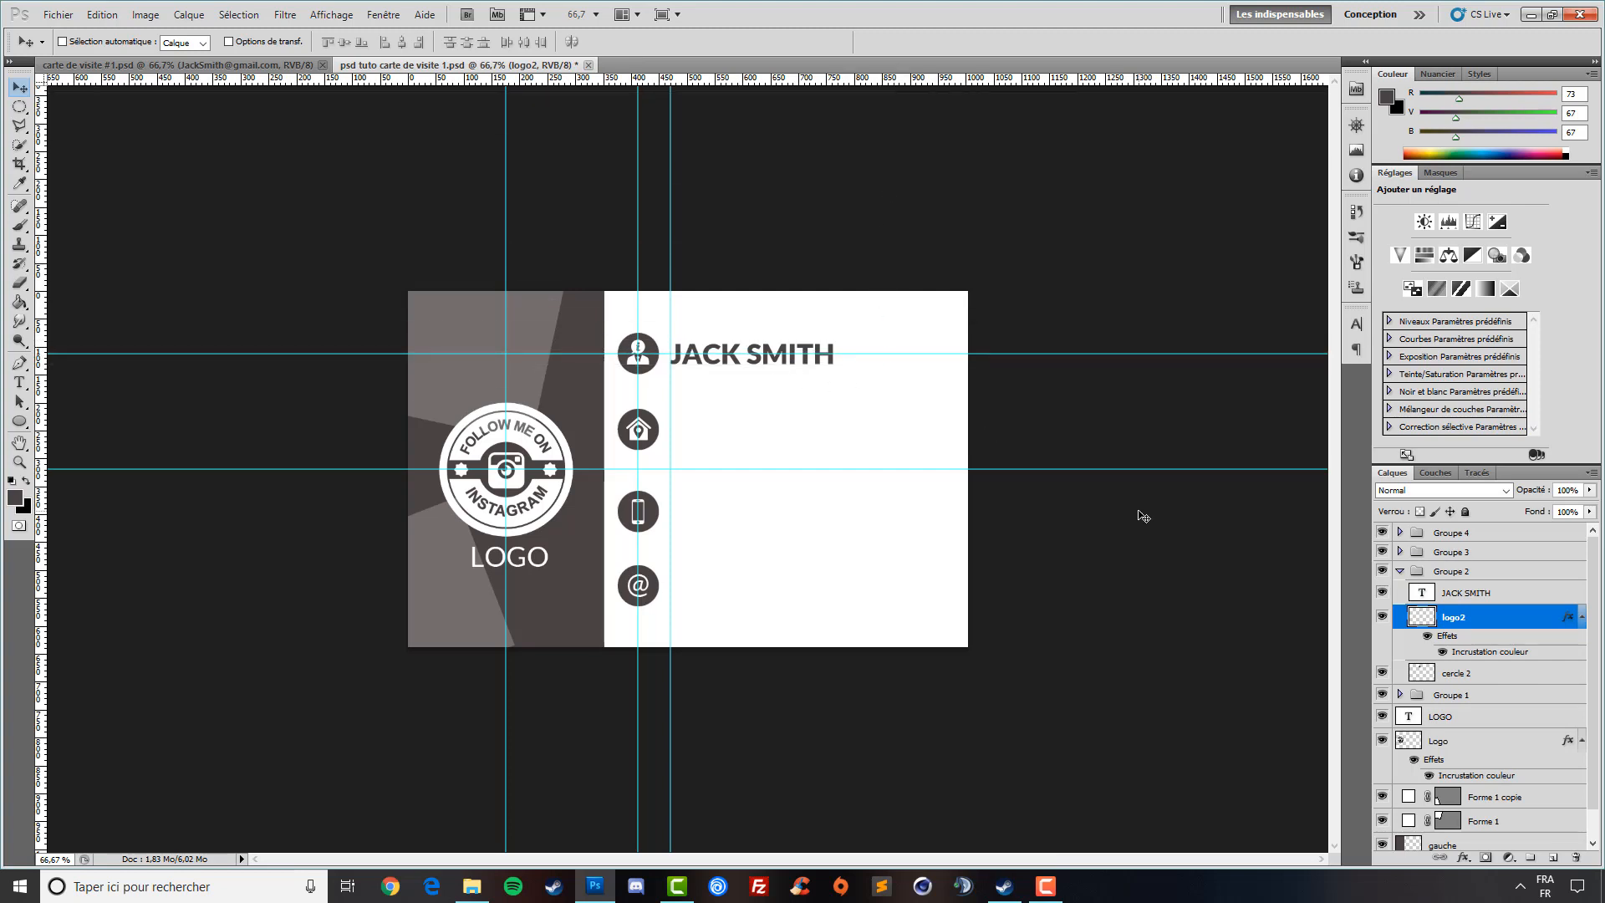
- Open Groupe 1, select its Calque 1 layer, and add a horizontal guide at the address line
click(1401, 572)
click(1445, 591)
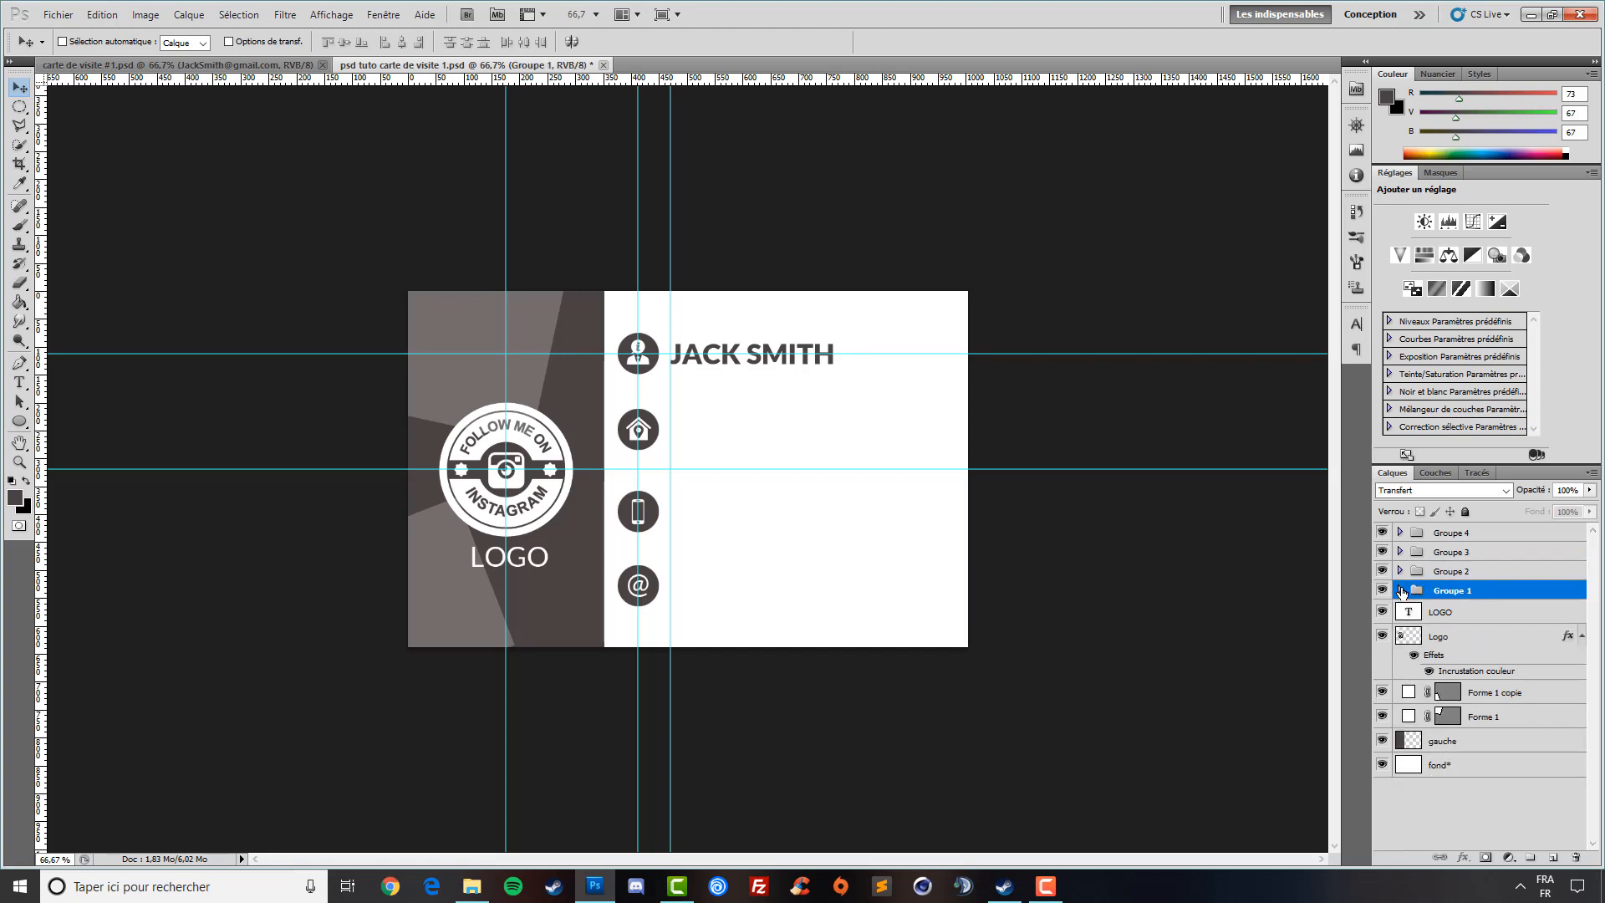
click(1400, 590)
click(1575, 673)
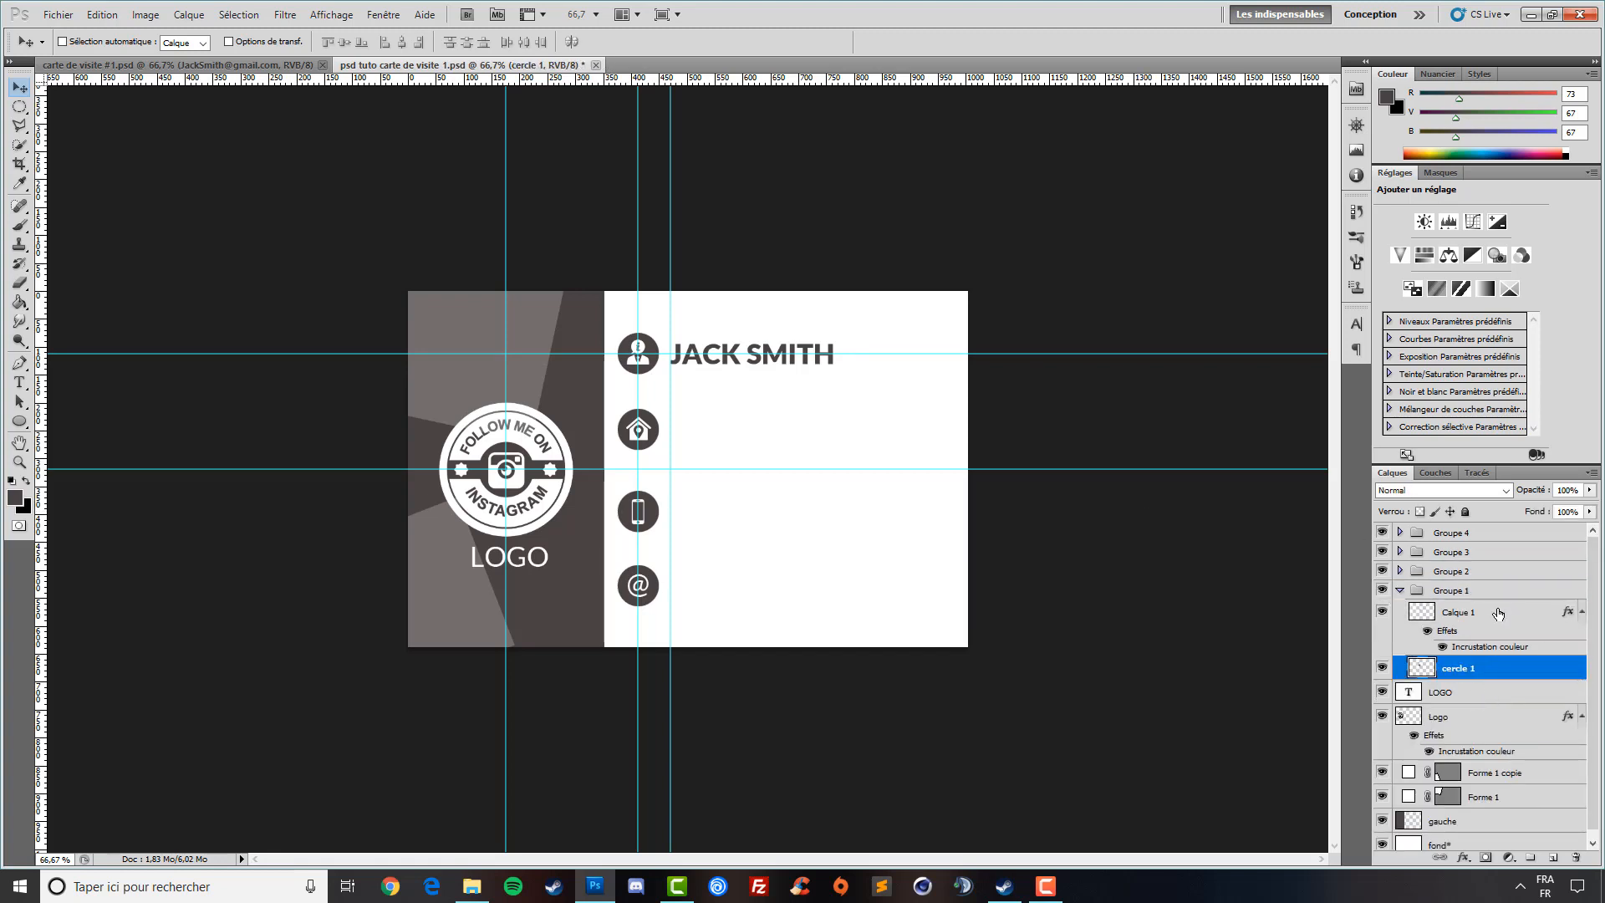
click(1499, 613)
click(20, 382)
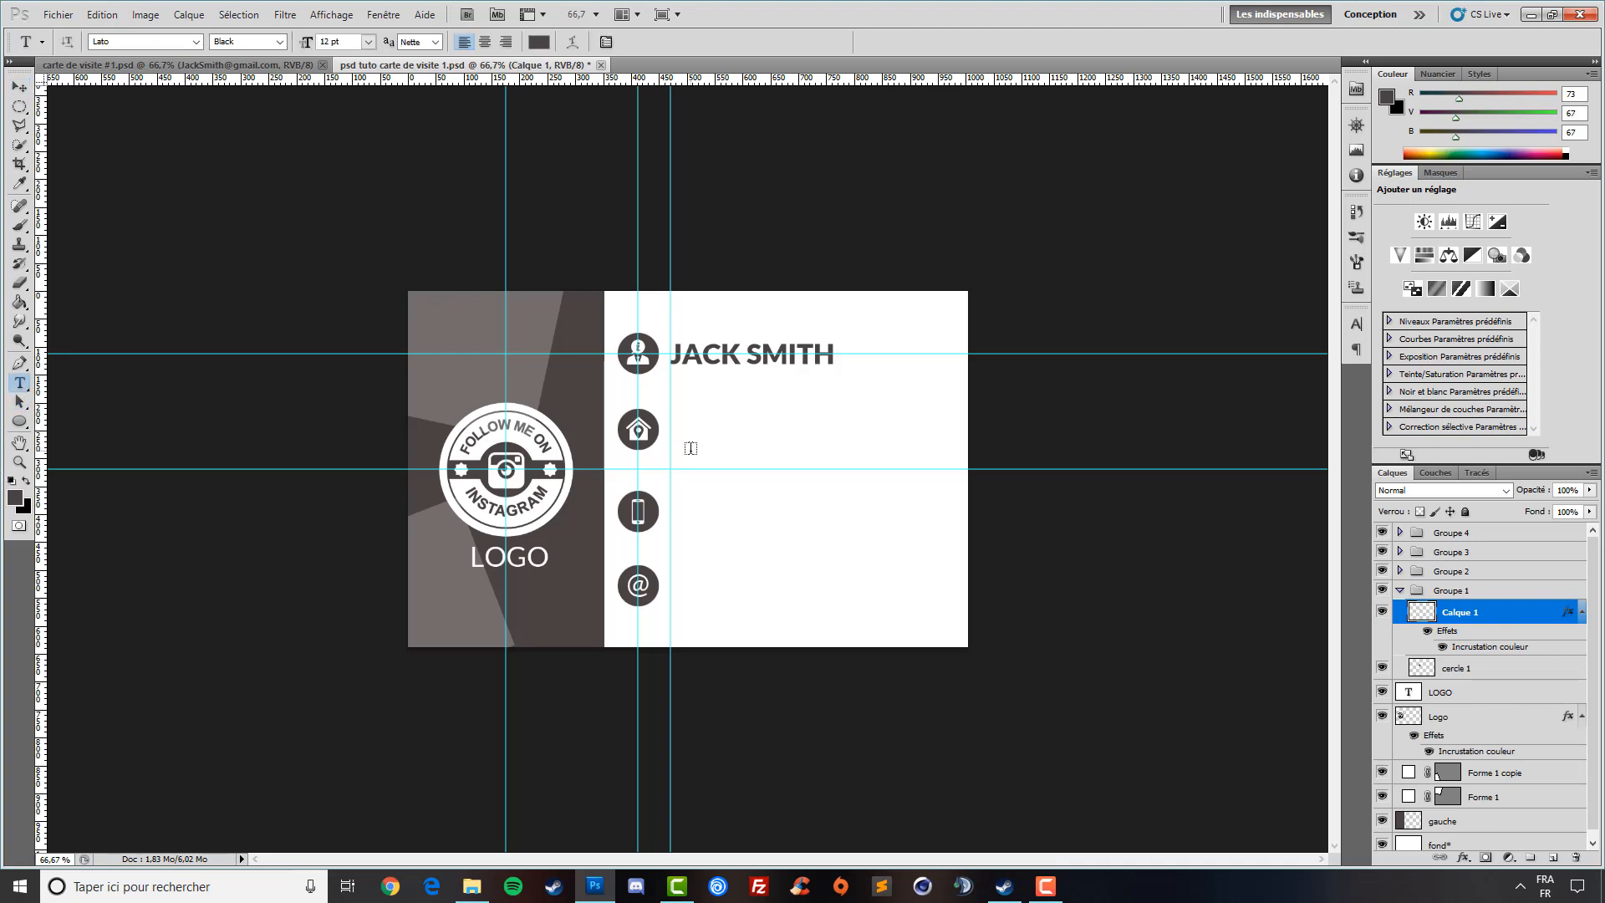
drag(756, 81, 776, 428)
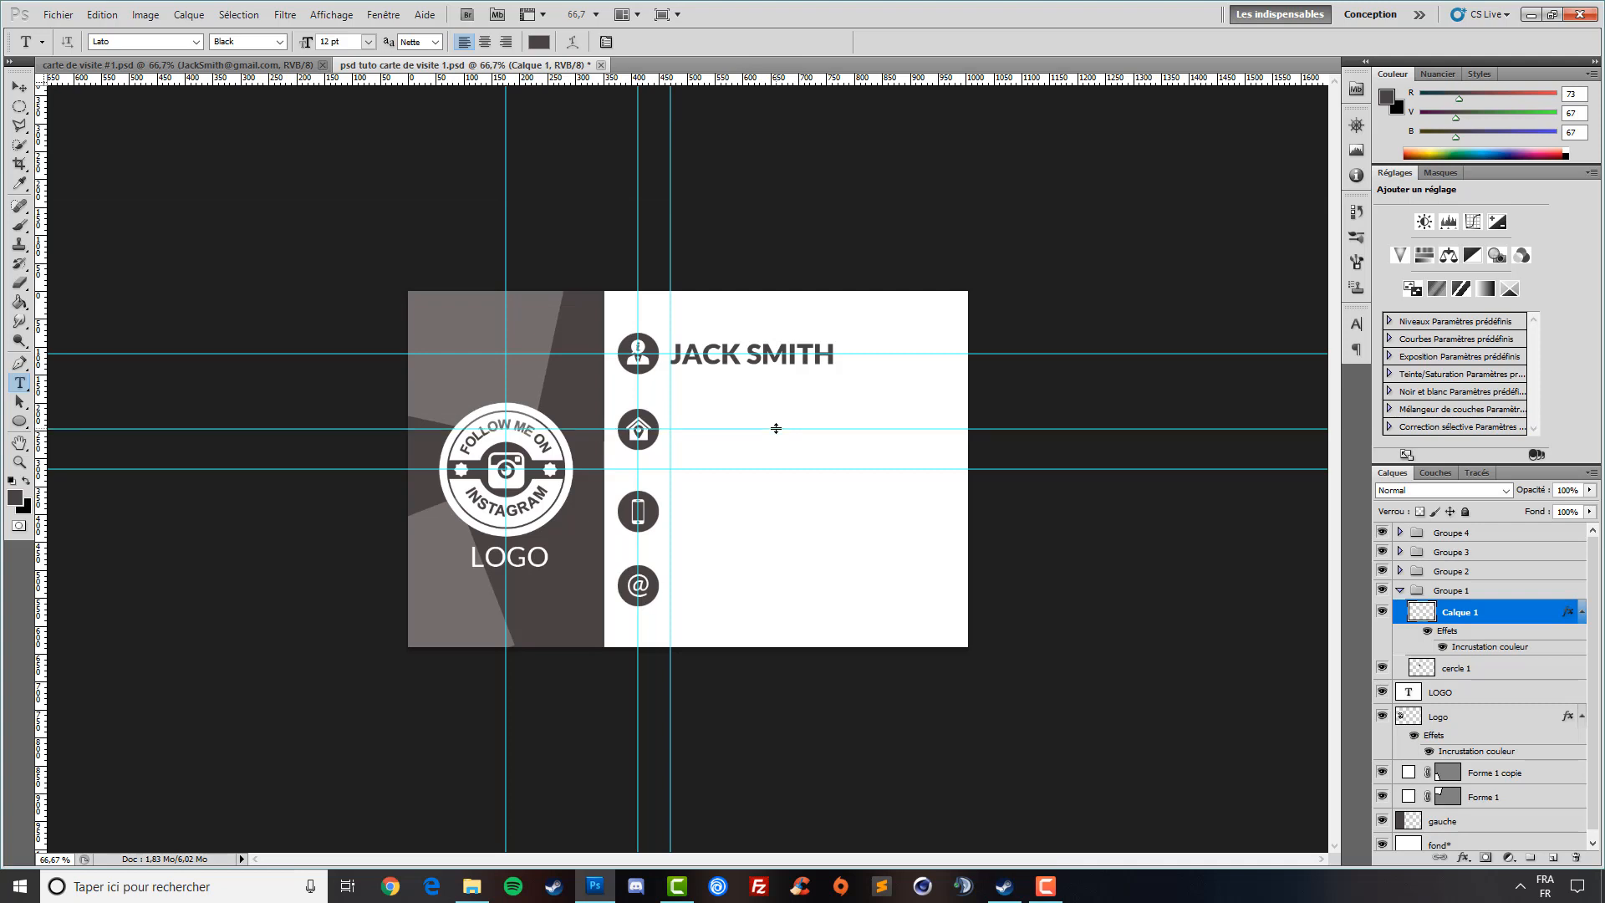
- Type the street address beside the house icon in Lato Regular 9 pt
click(818, 451)
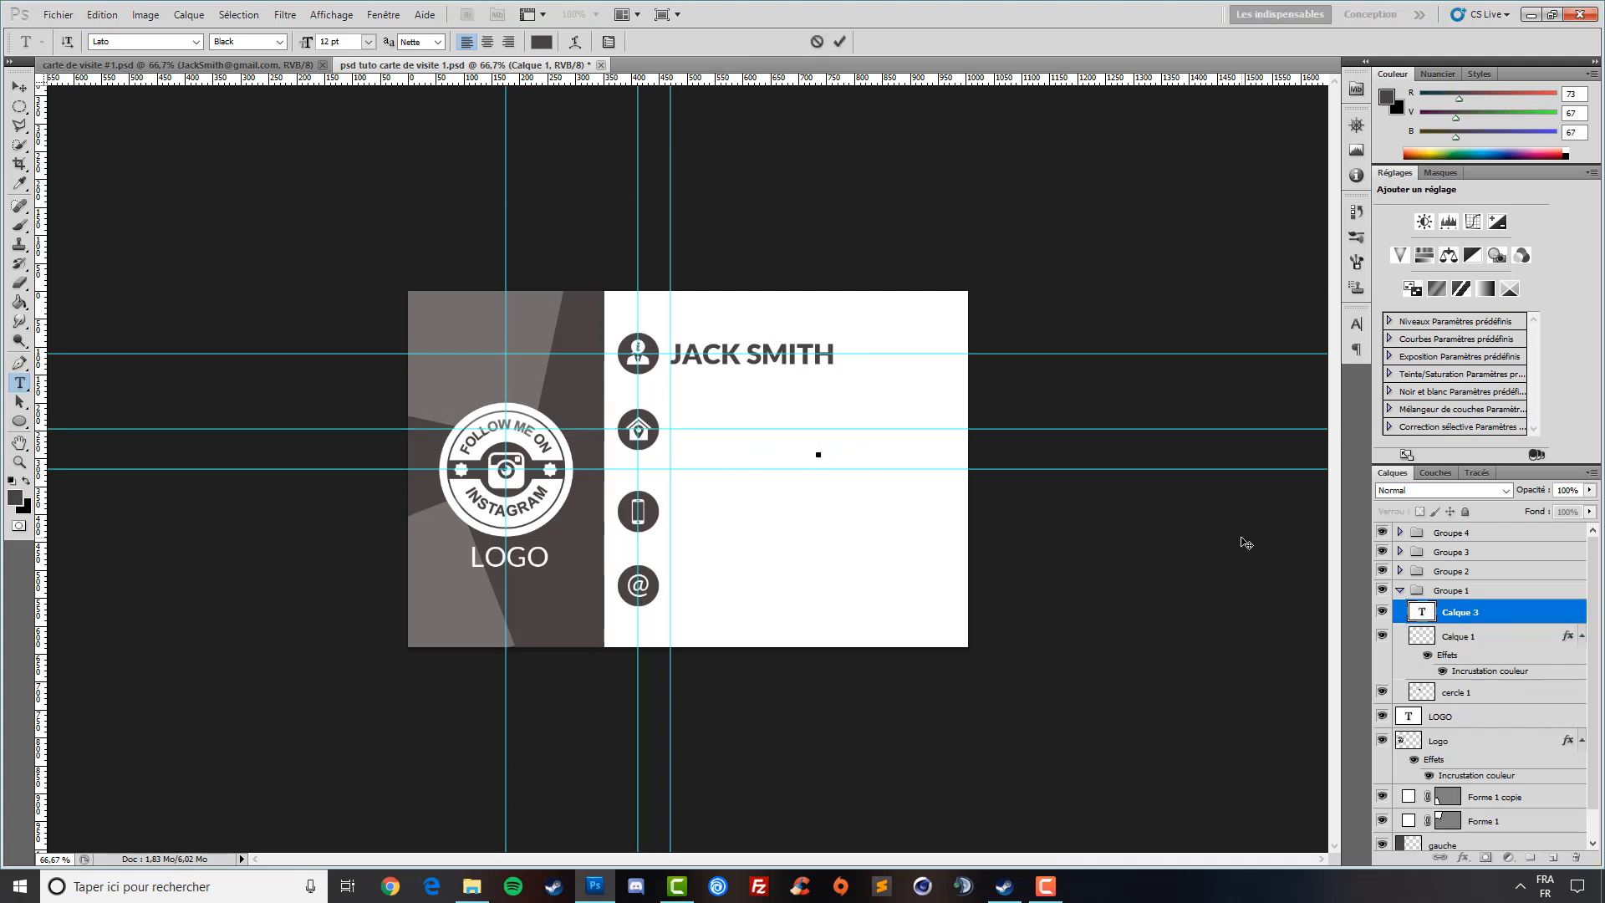
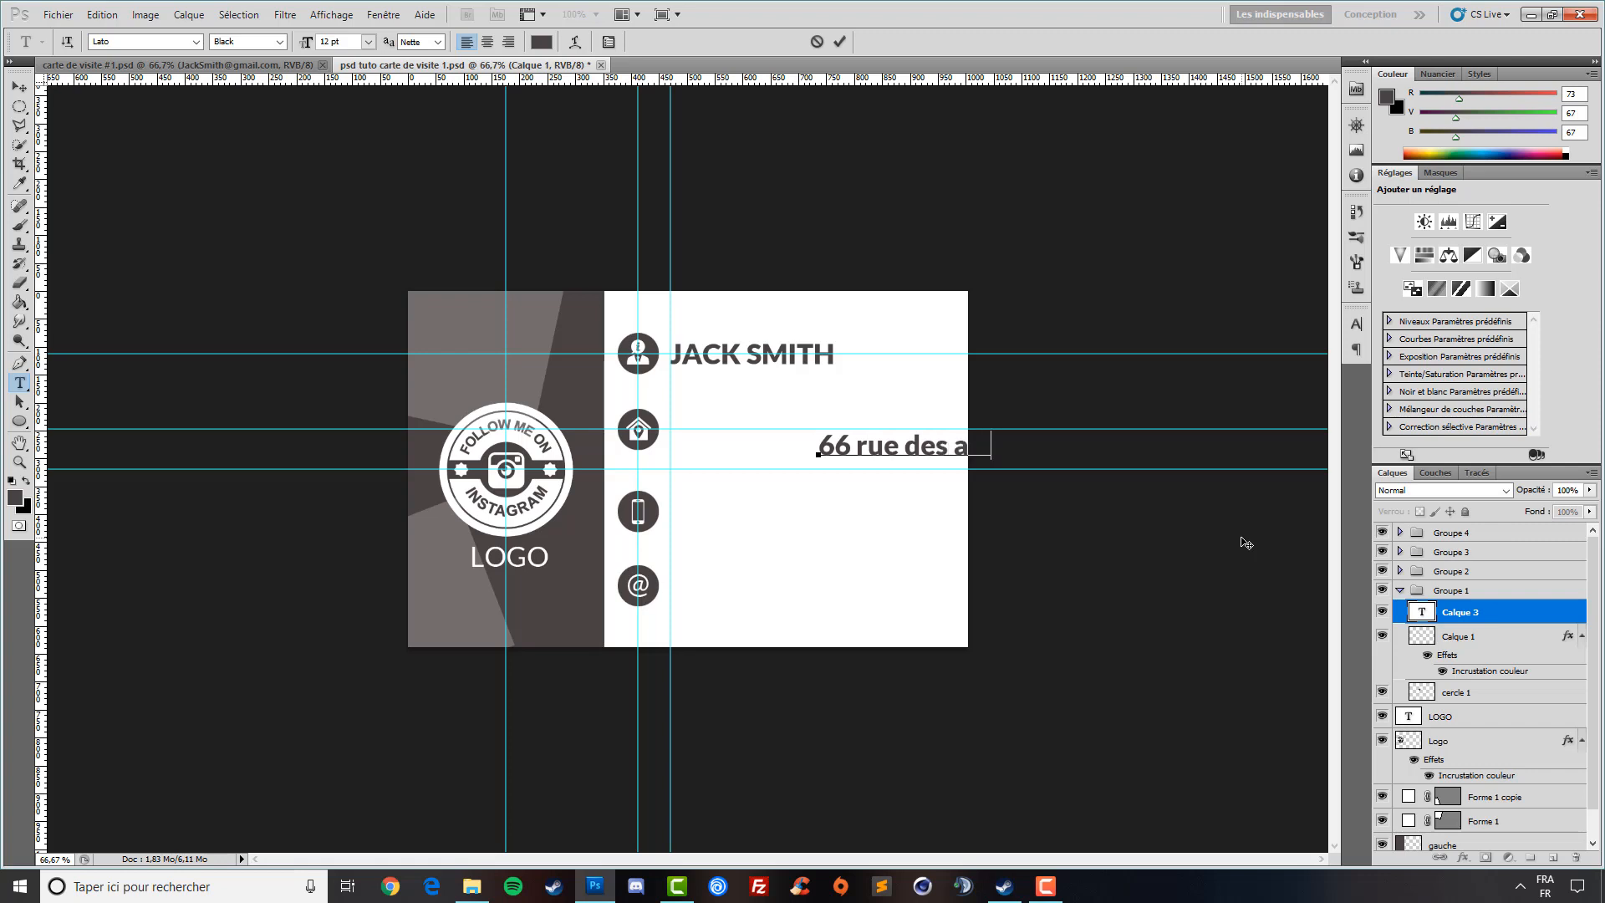
drag(1014, 461, 826, 471)
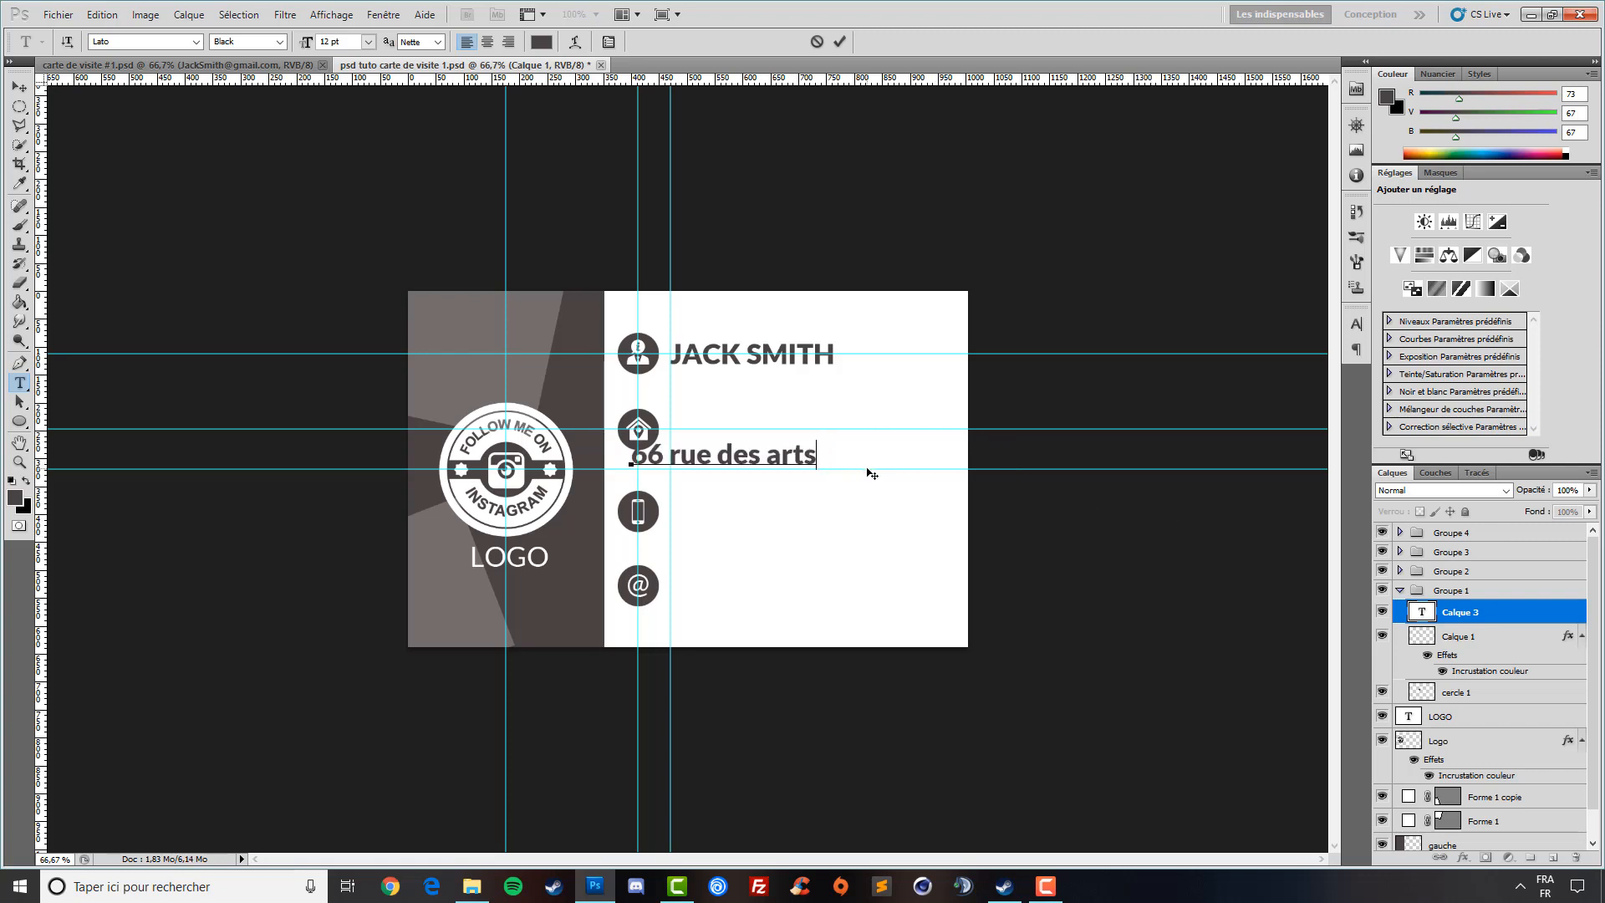
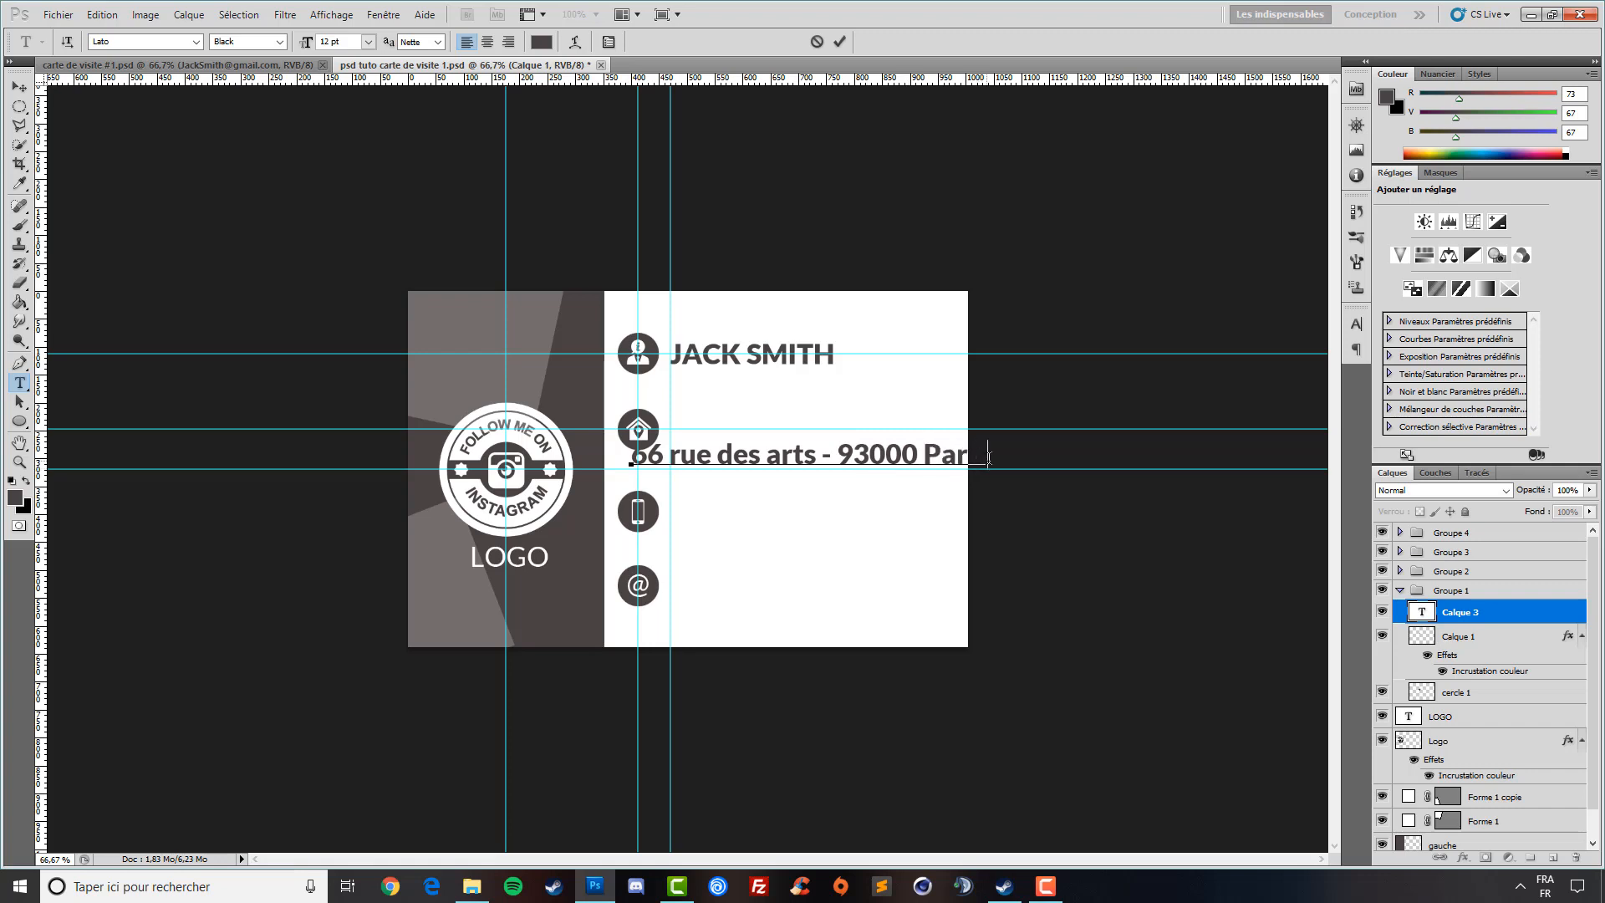
key(ctrl+a)
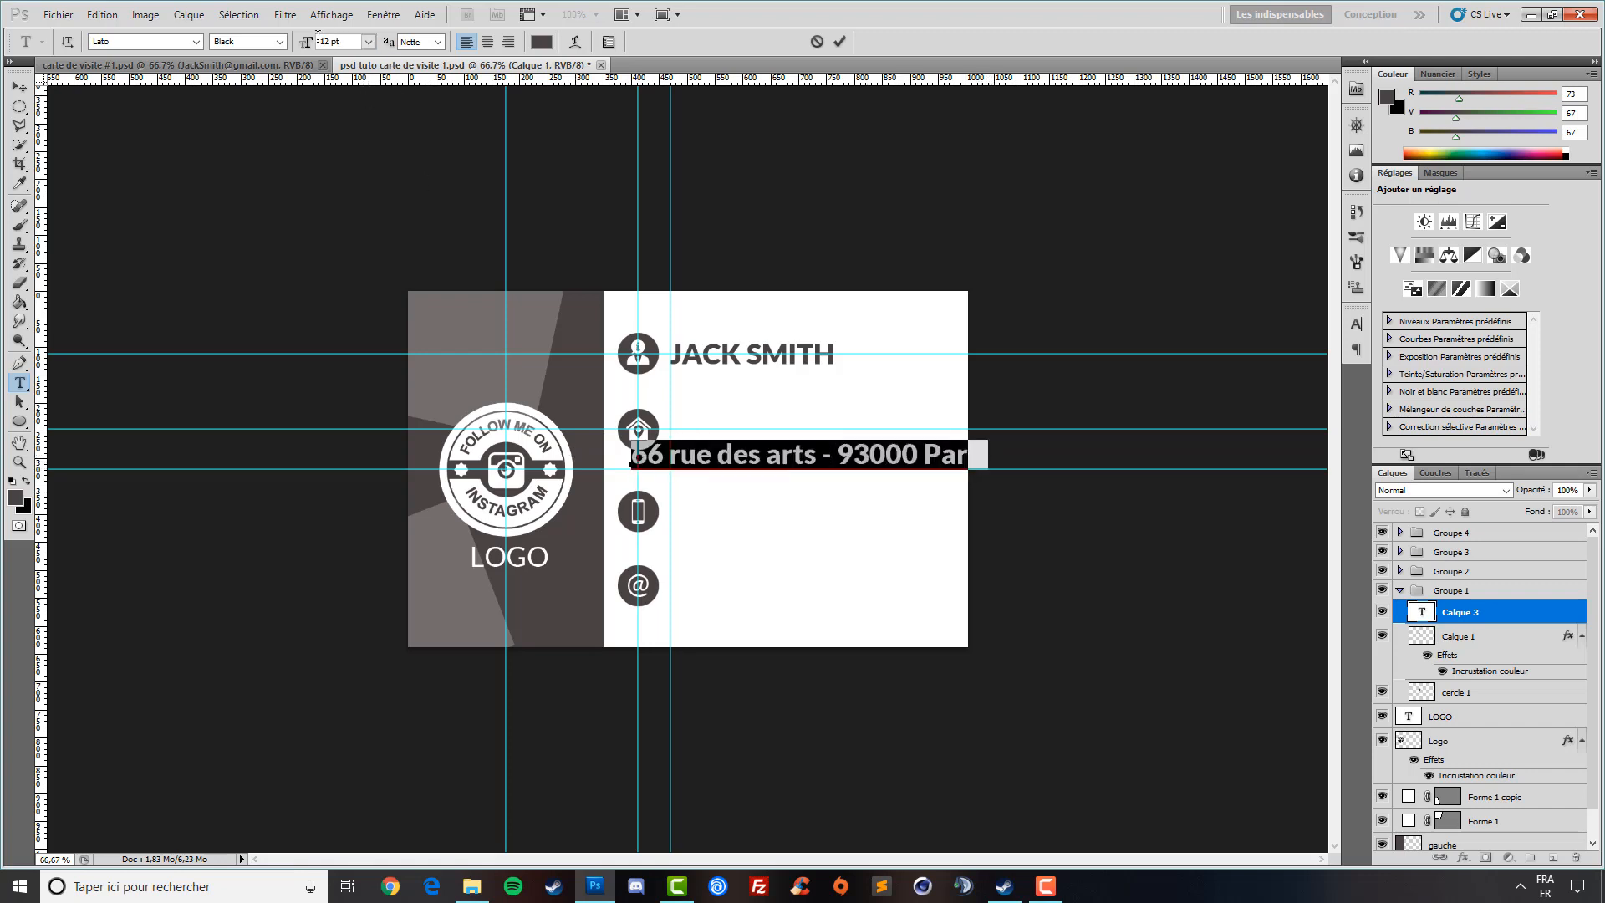
drag(307, 45, 305, 45)
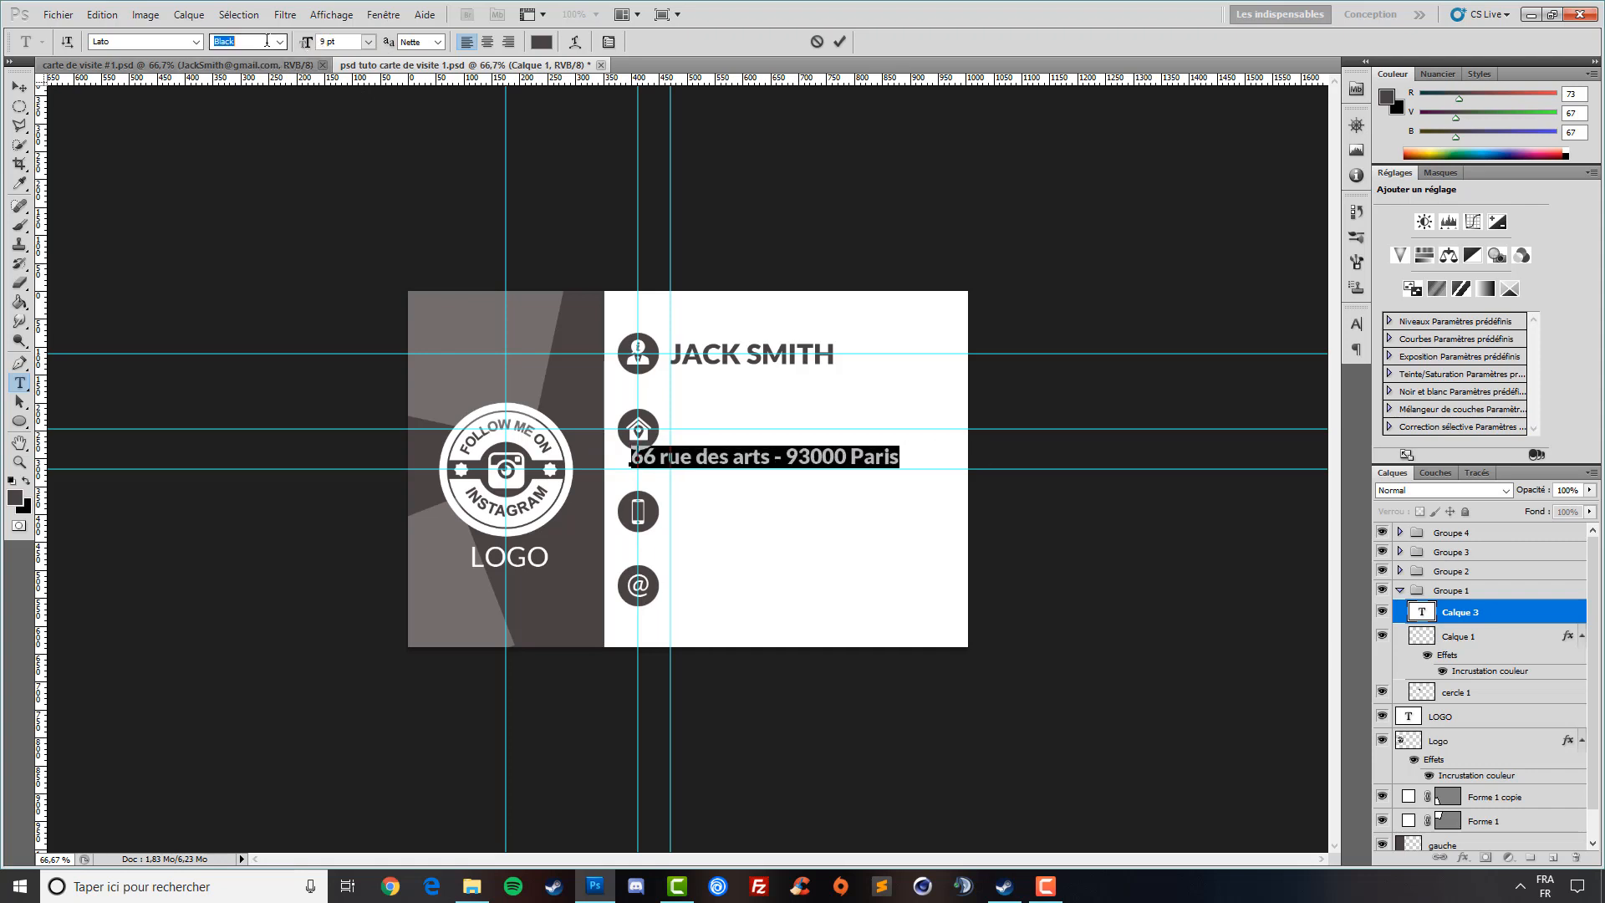
click(279, 42)
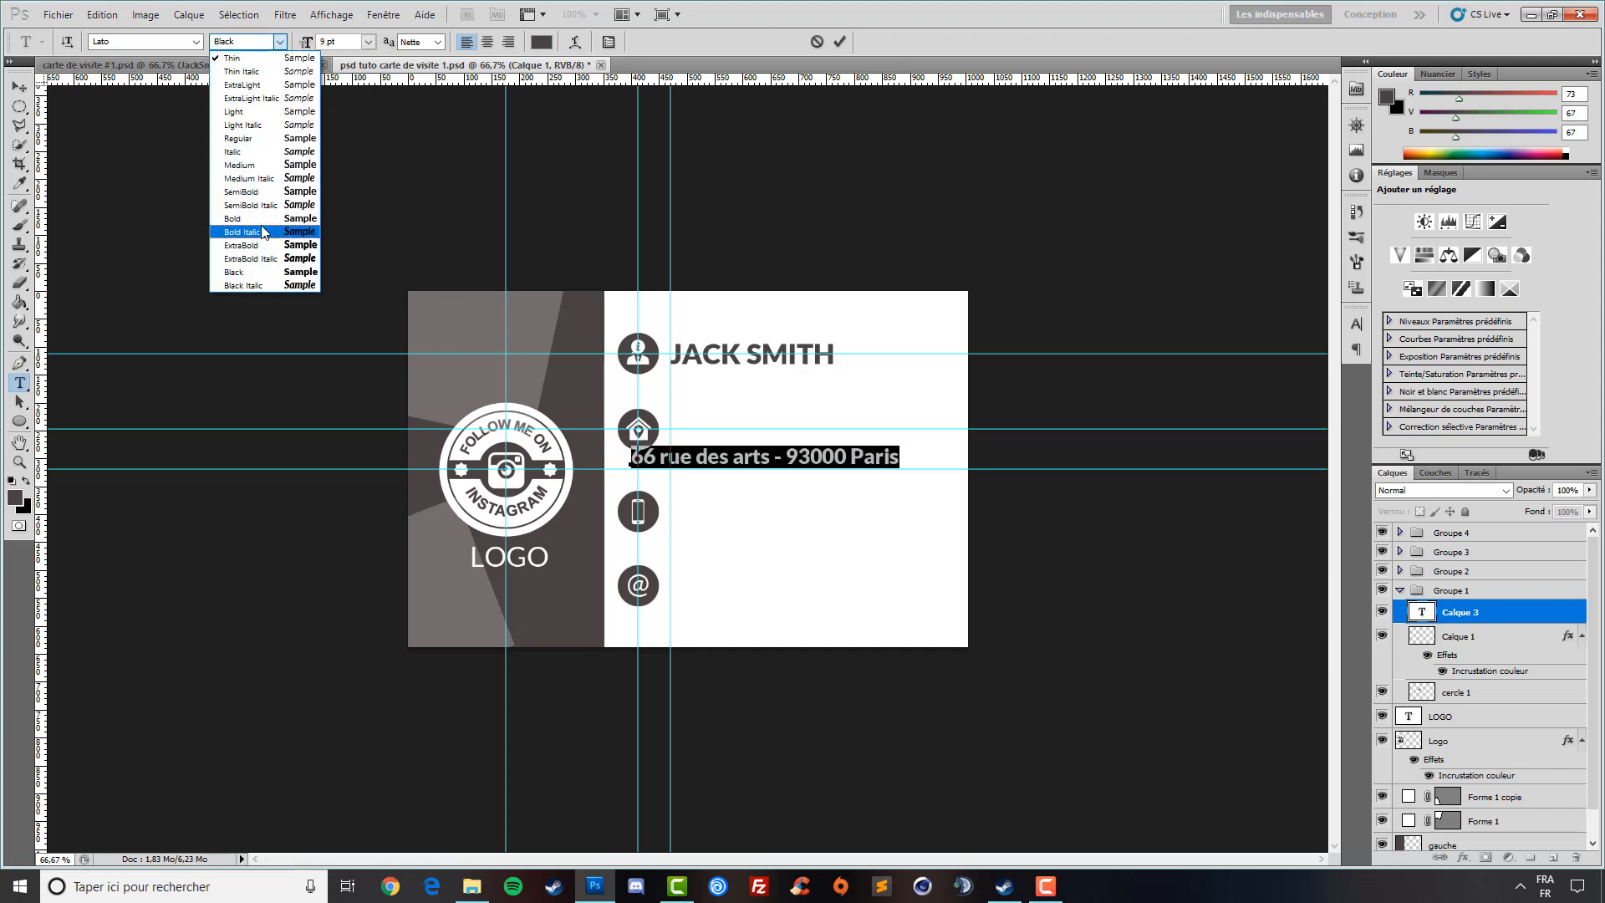
click(250, 139)
click(18, 86)
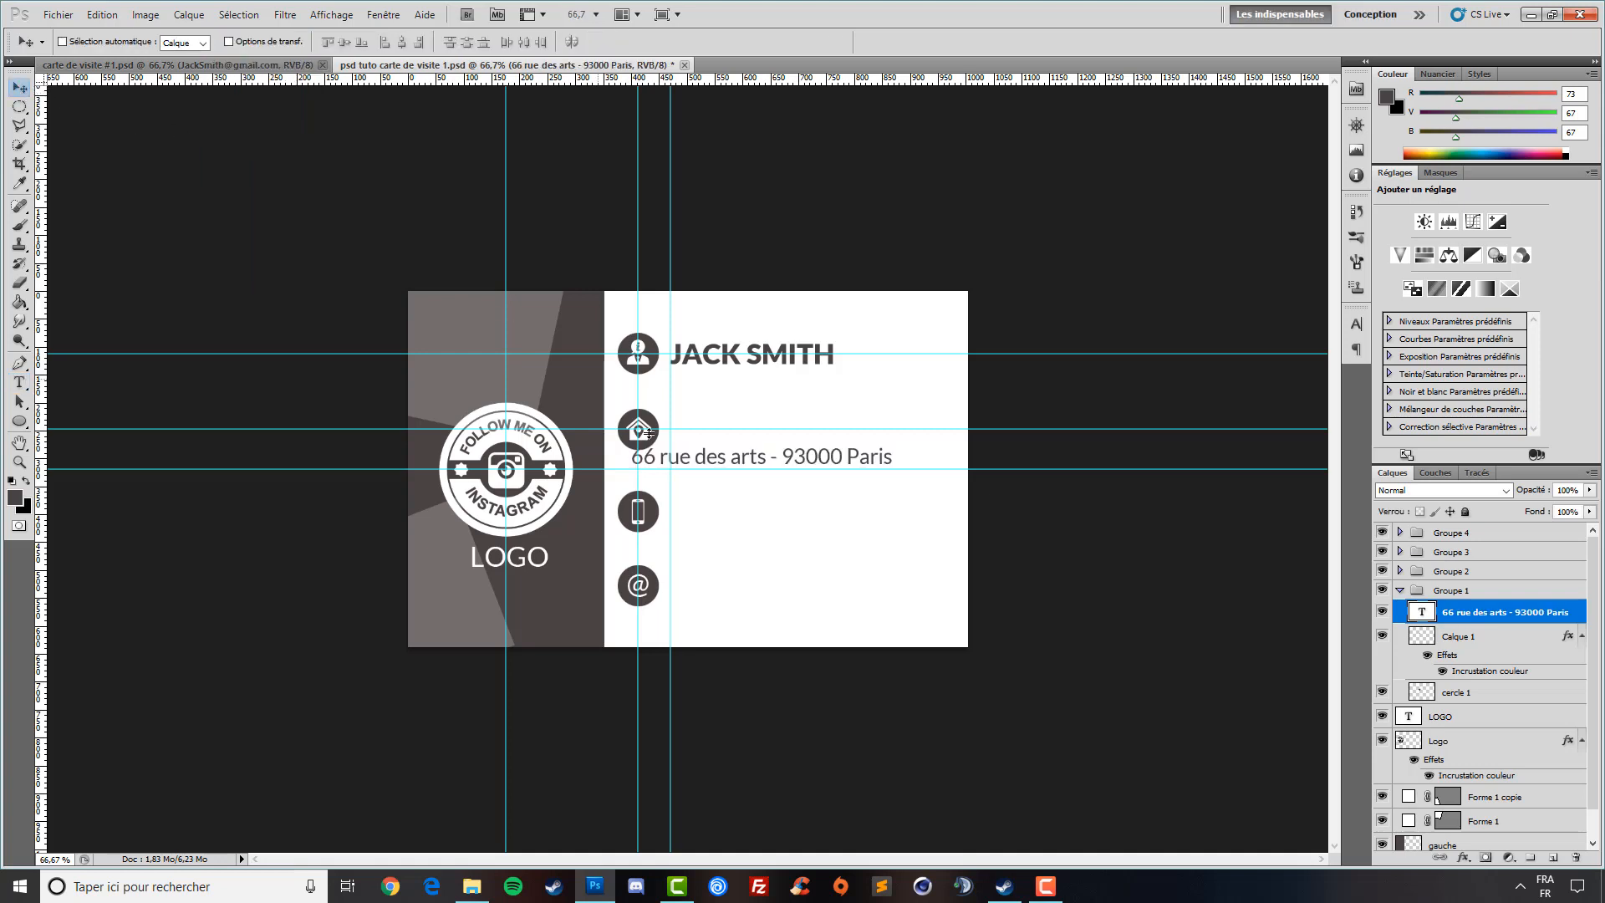
- Move the guide just above the address and nudge the address text down to align
drag(689, 469, 785, 439)
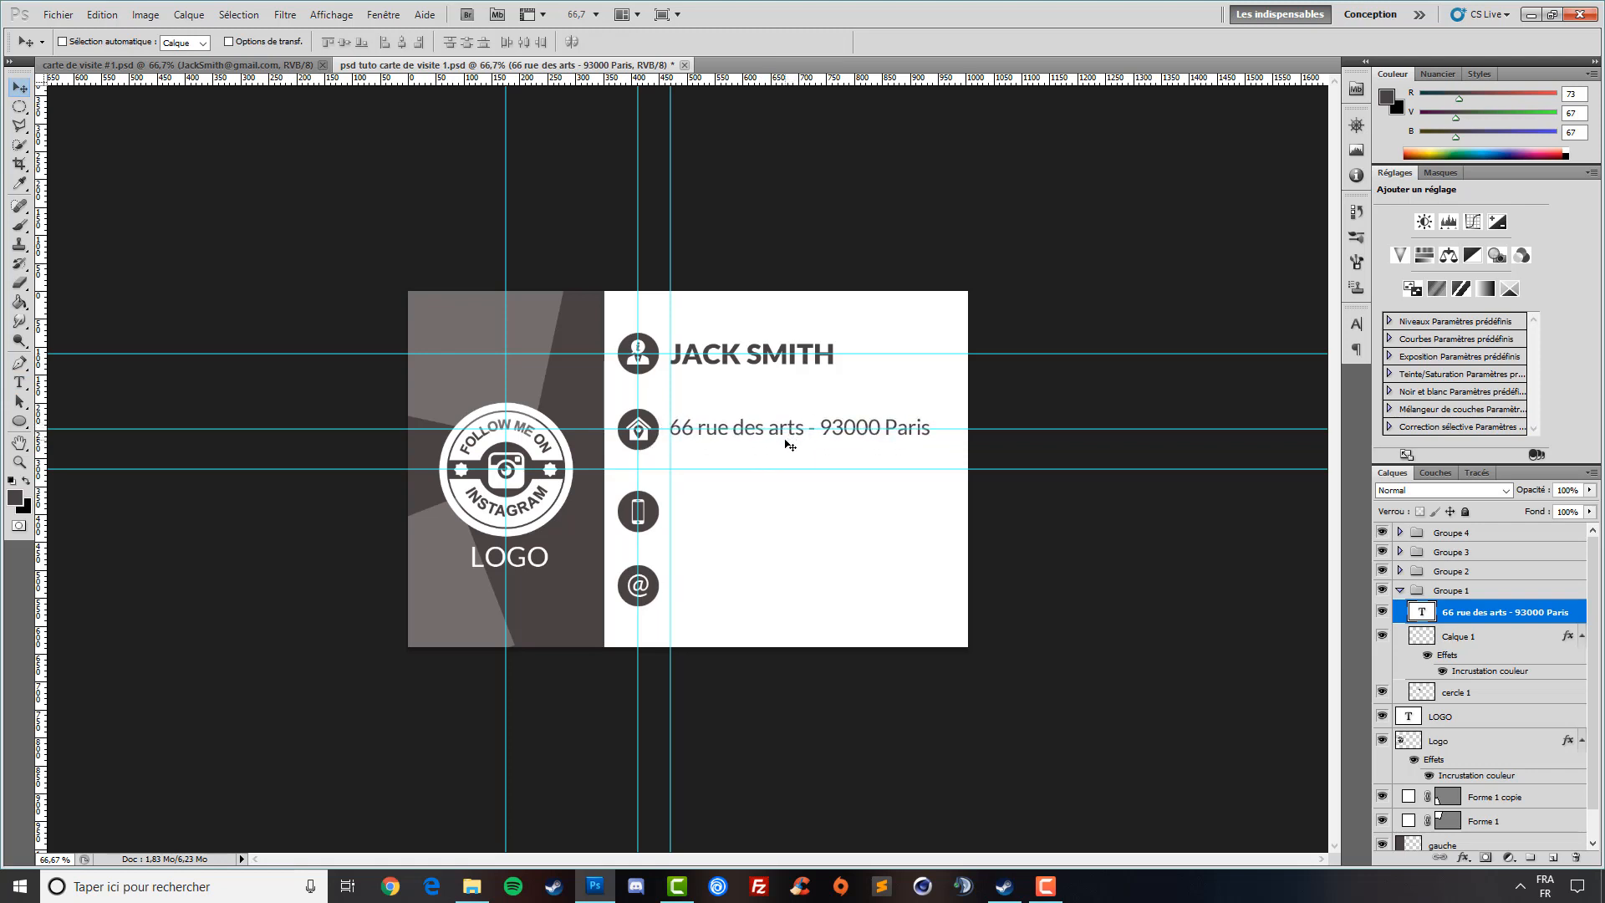
key(Down)
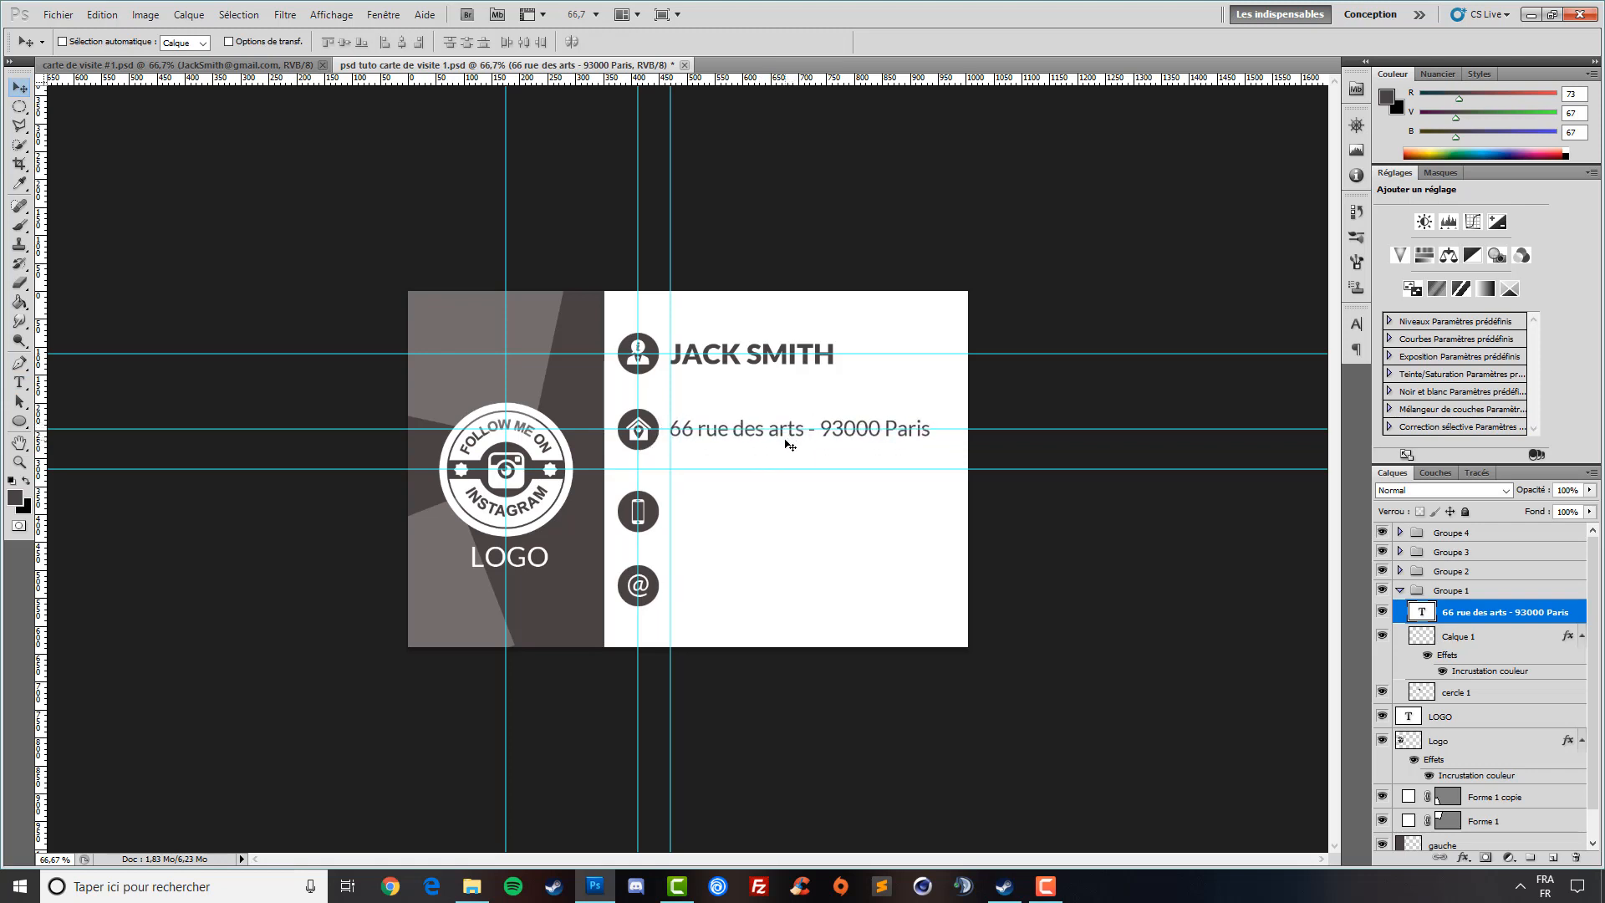
click(18, 385)
- Inside Groupe 3, type the phone number beside the phone icon
click(1400, 590)
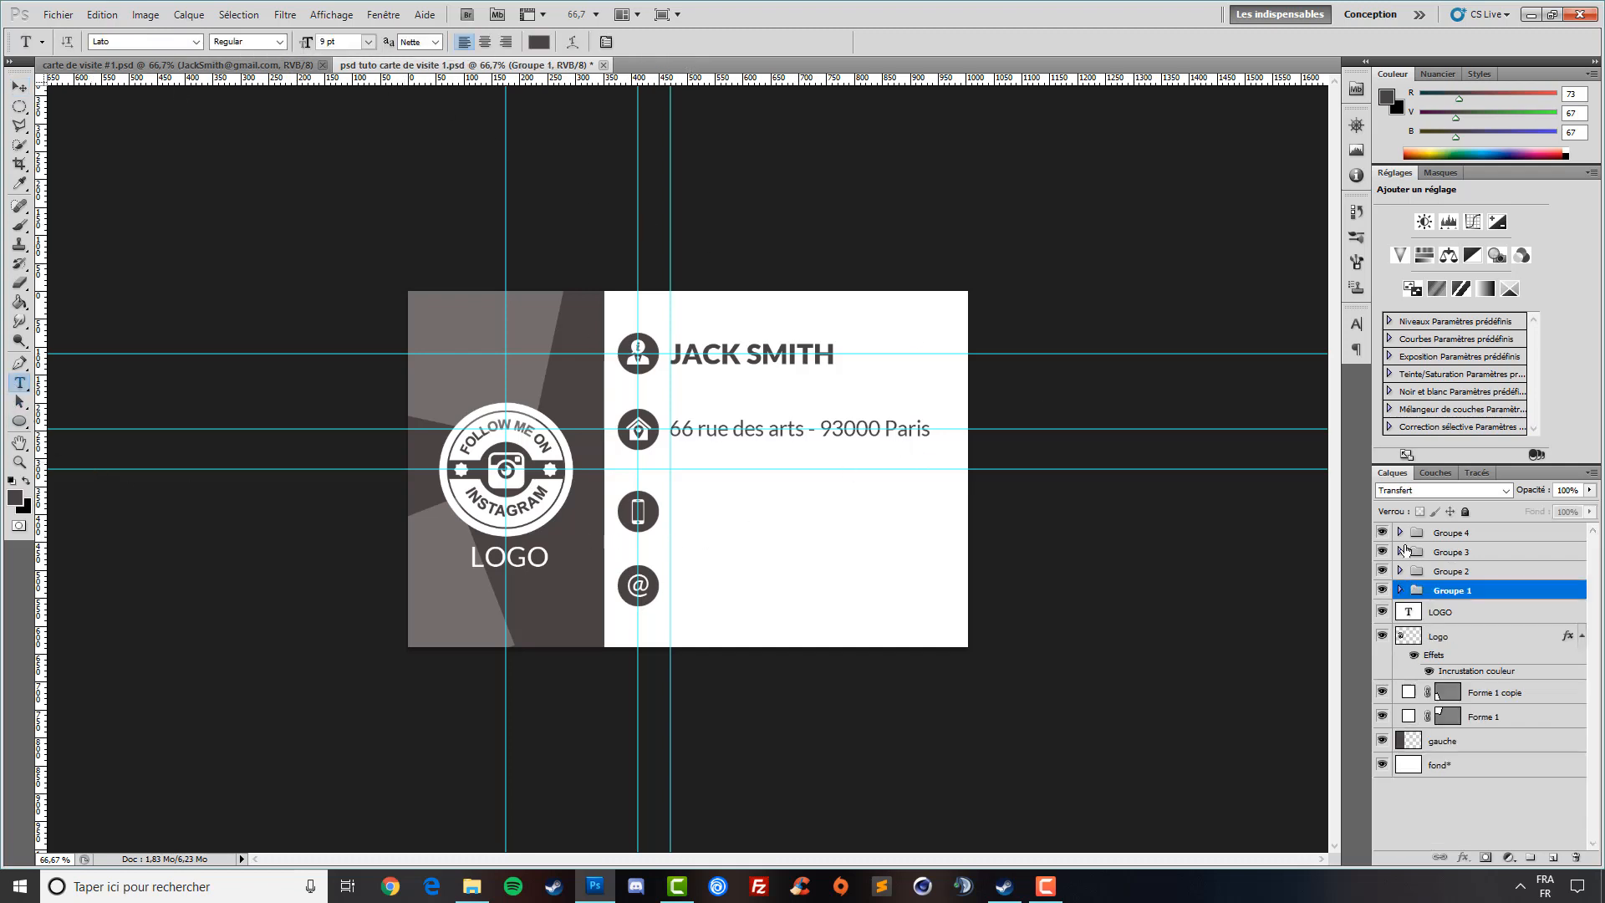
click(1400, 553)
click(1478, 577)
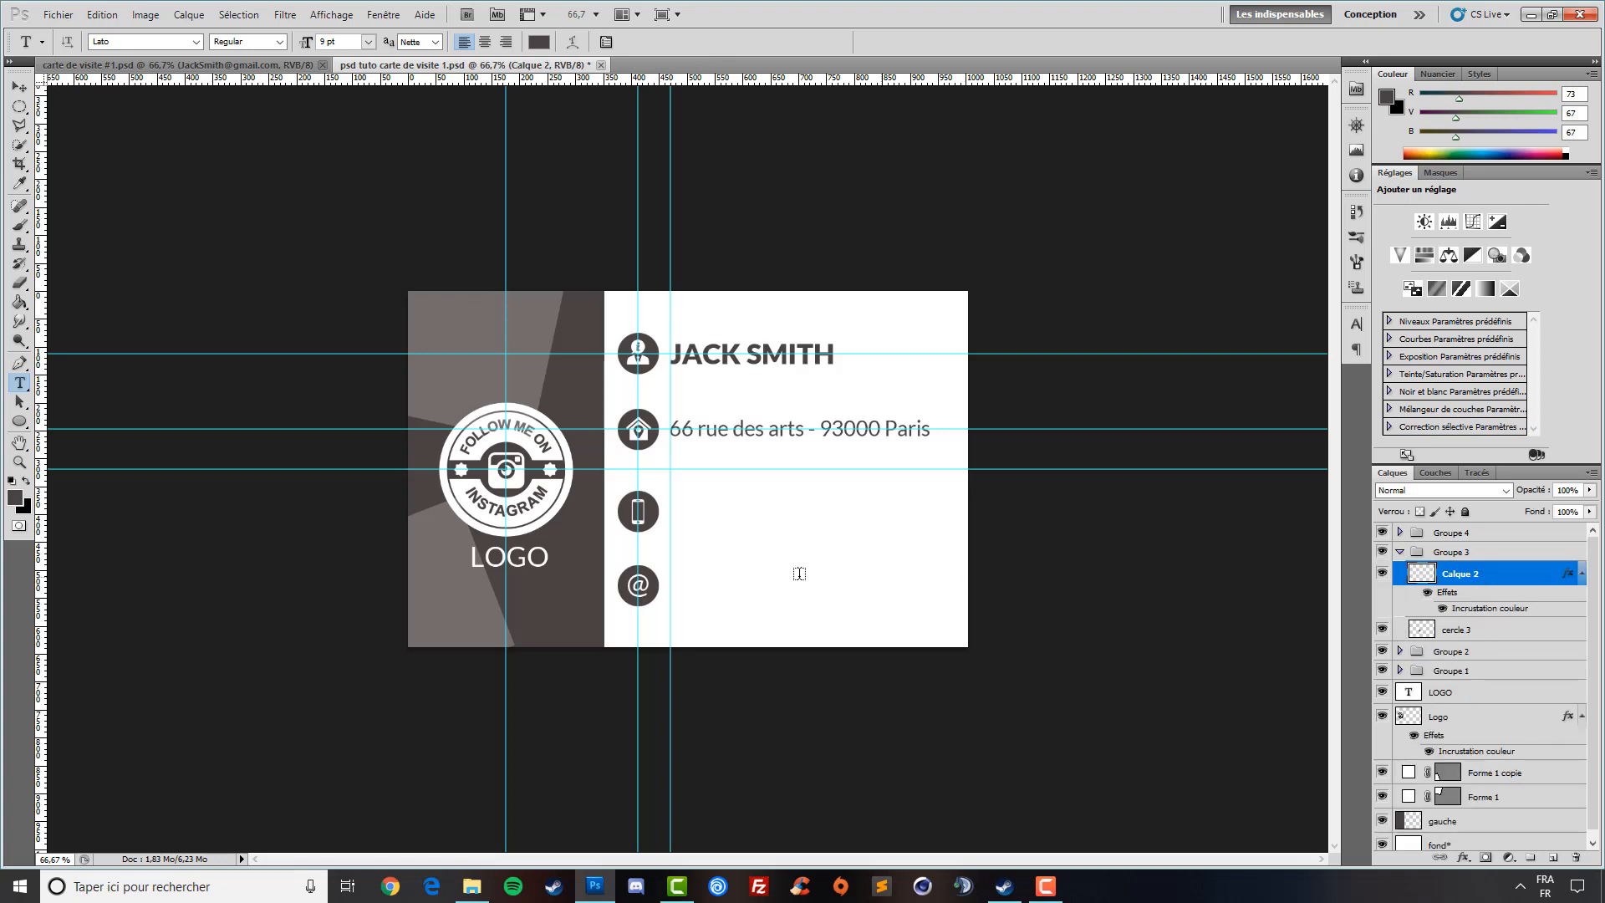
click(707, 502)
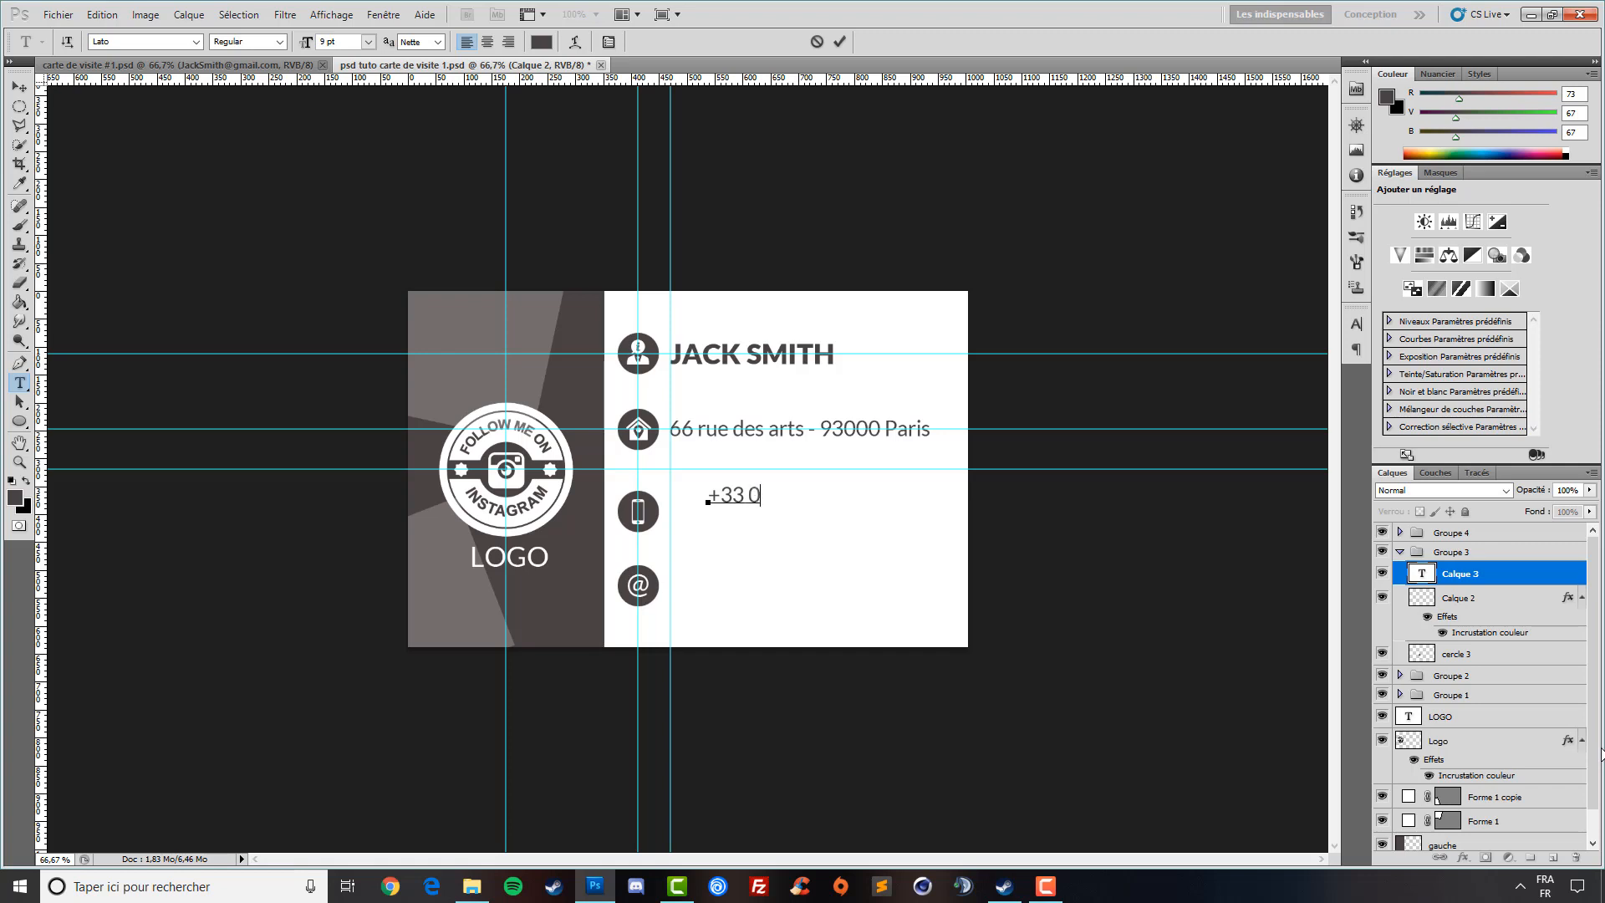
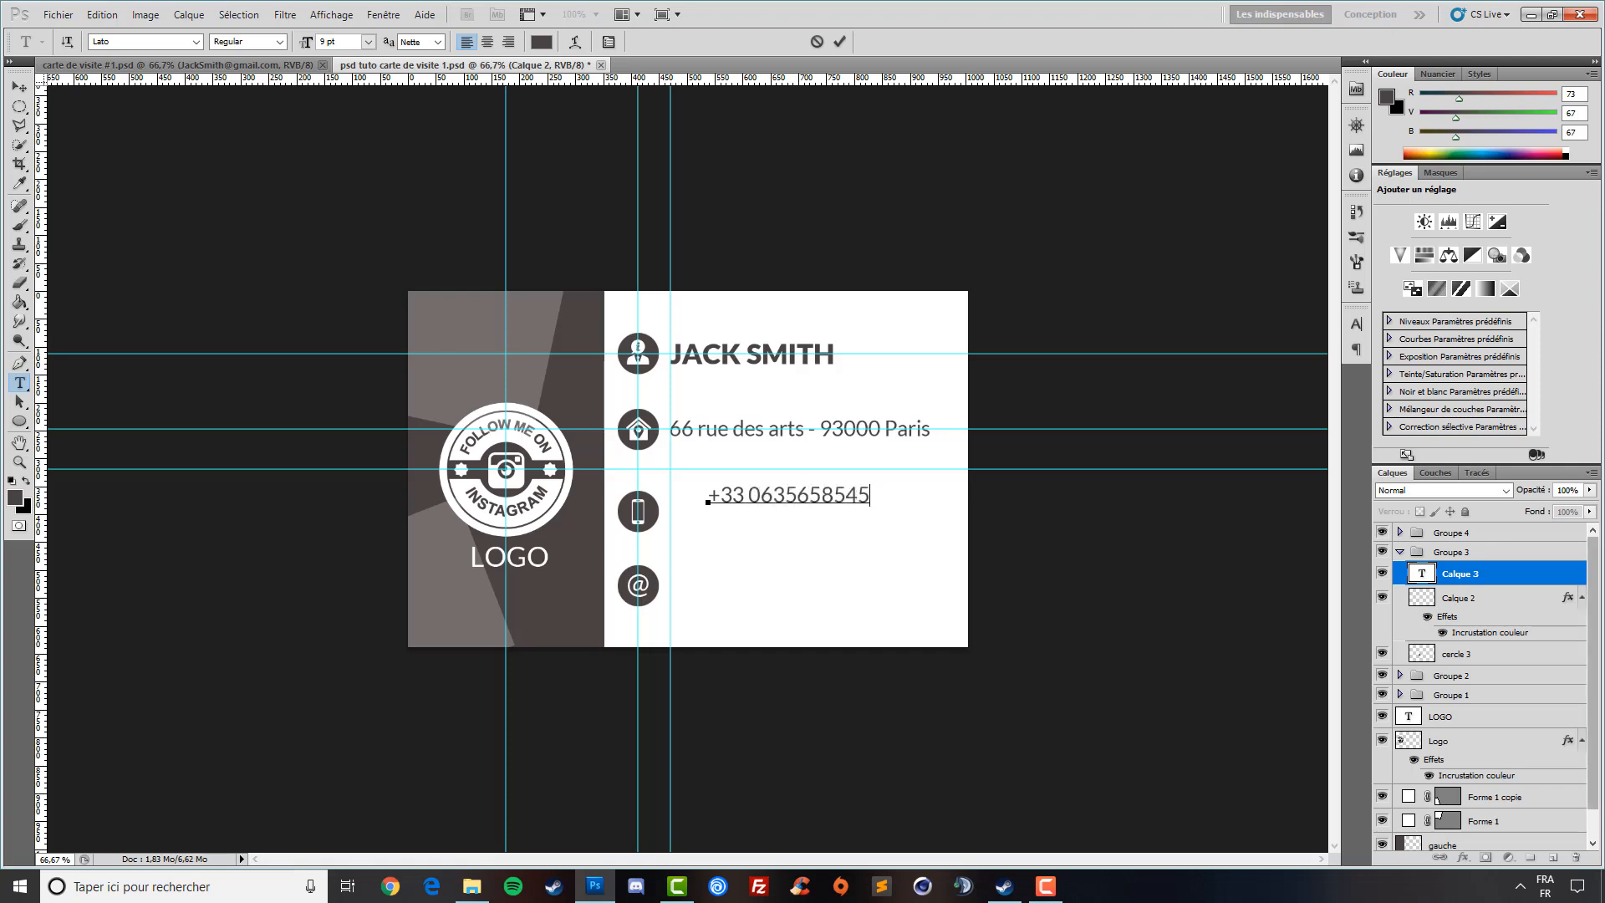
click(20, 87)
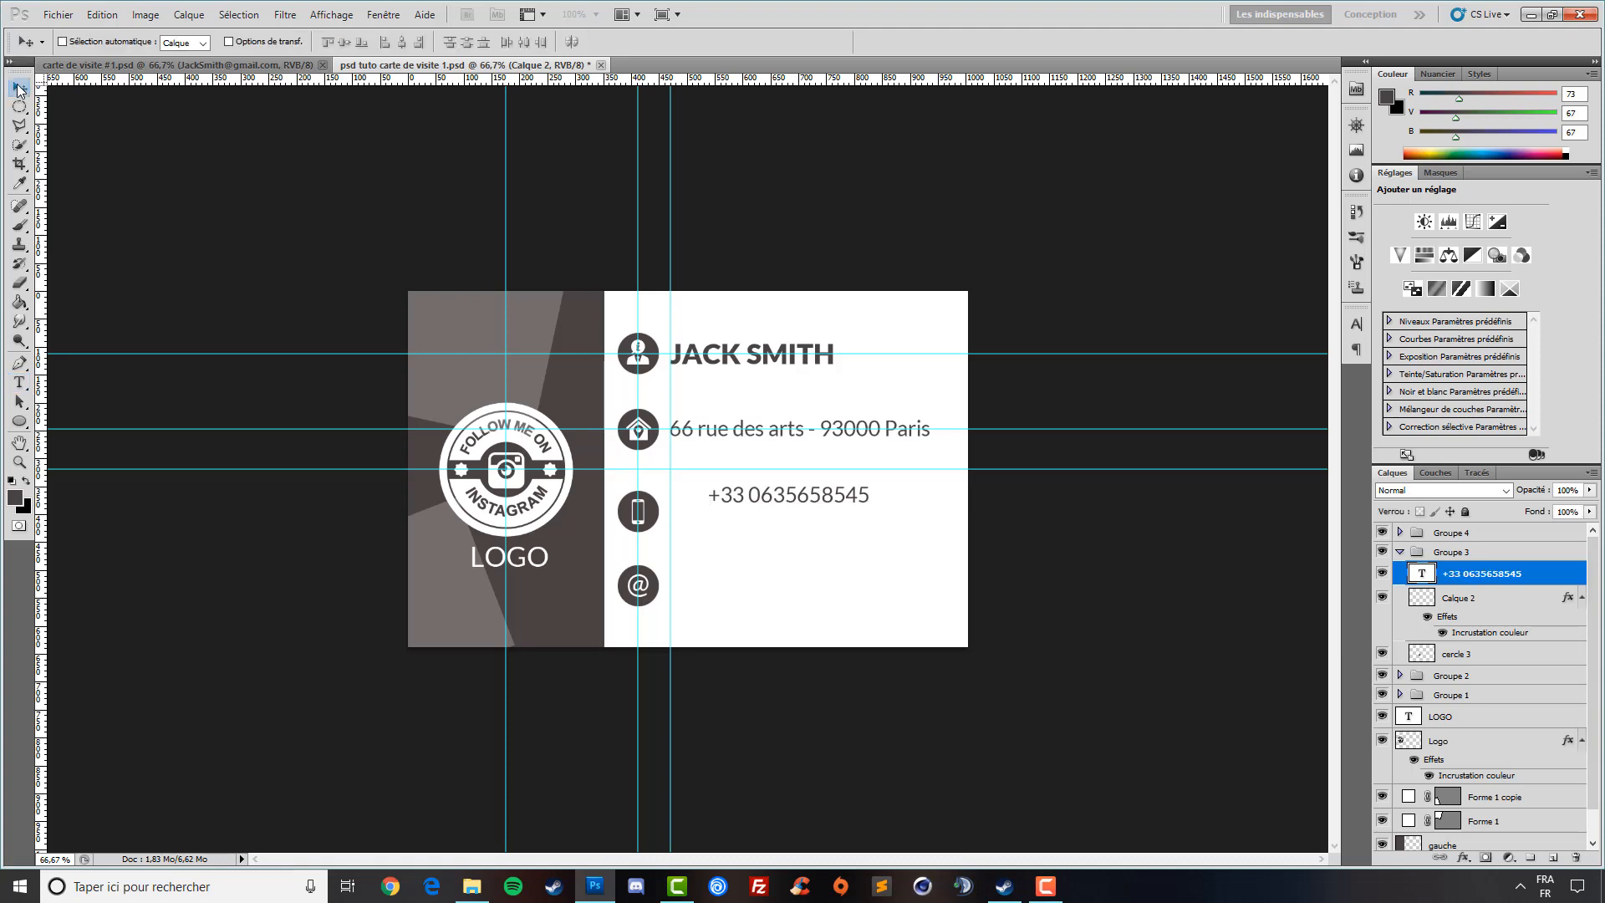
- Add a guide below the phone number and move it in line with the address
click(1476, 673)
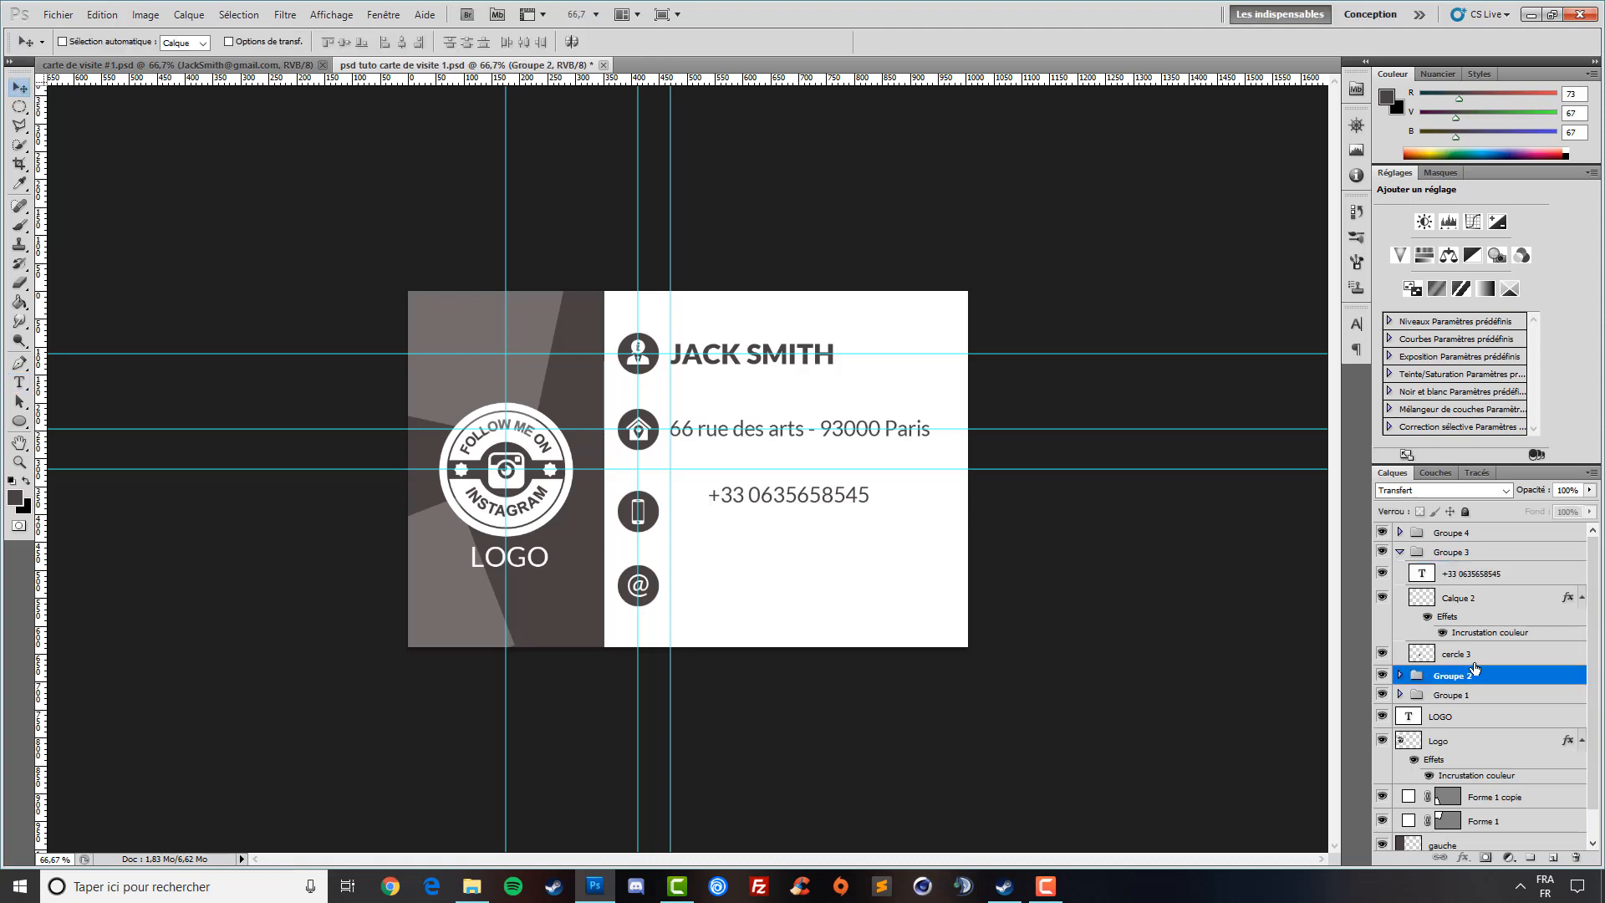
click(1473, 654)
drag(893, 82, 866, 510)
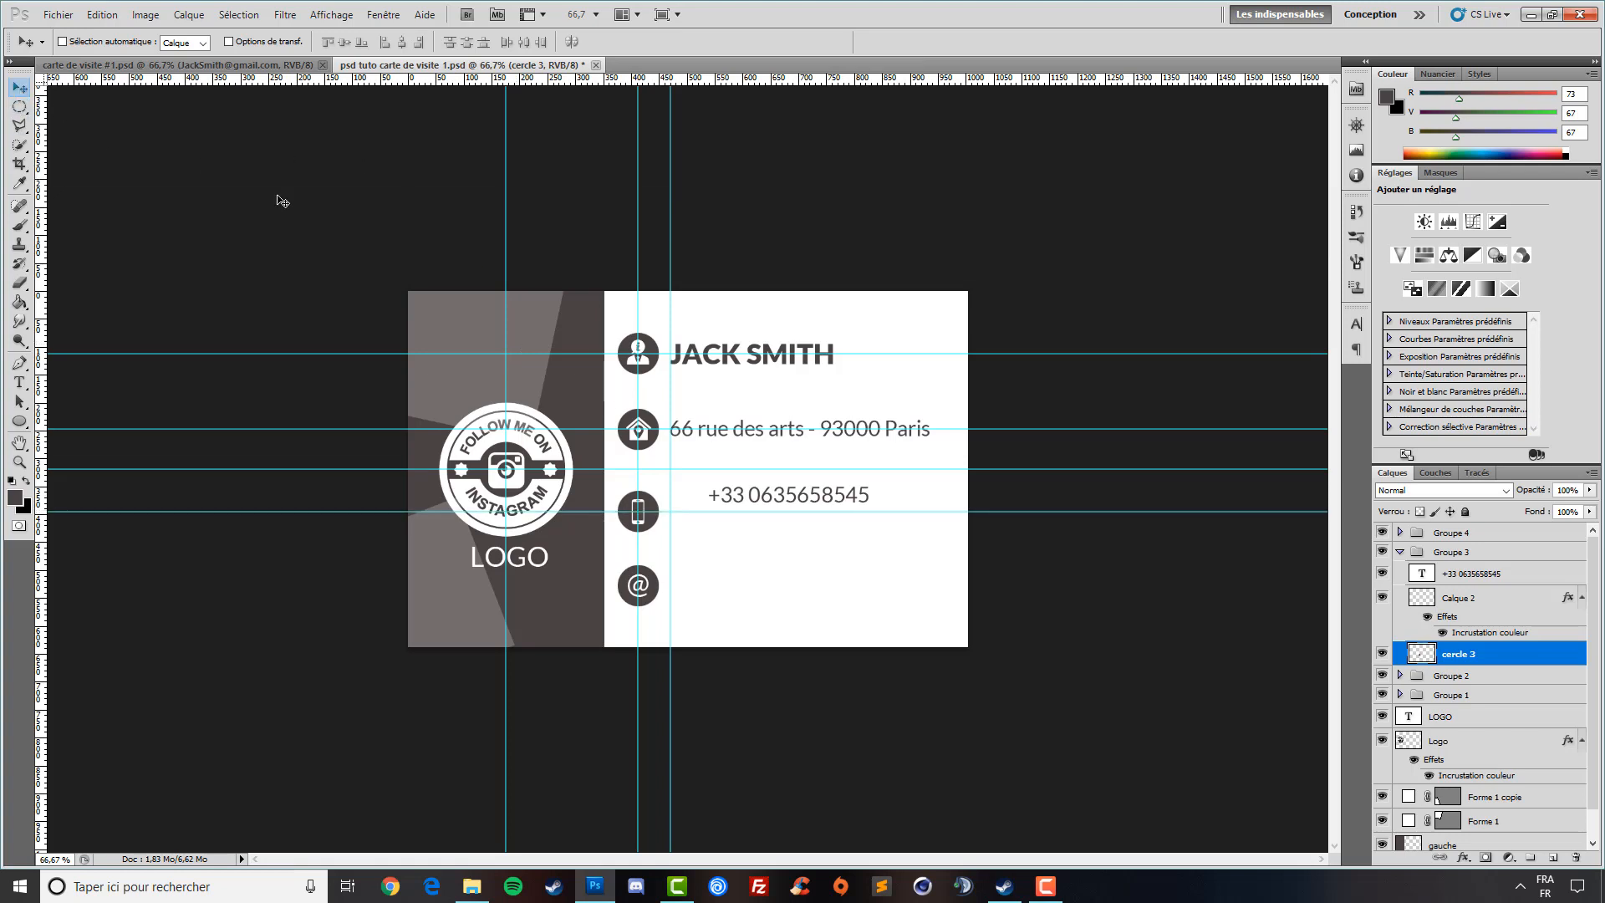
click(1478, 576)
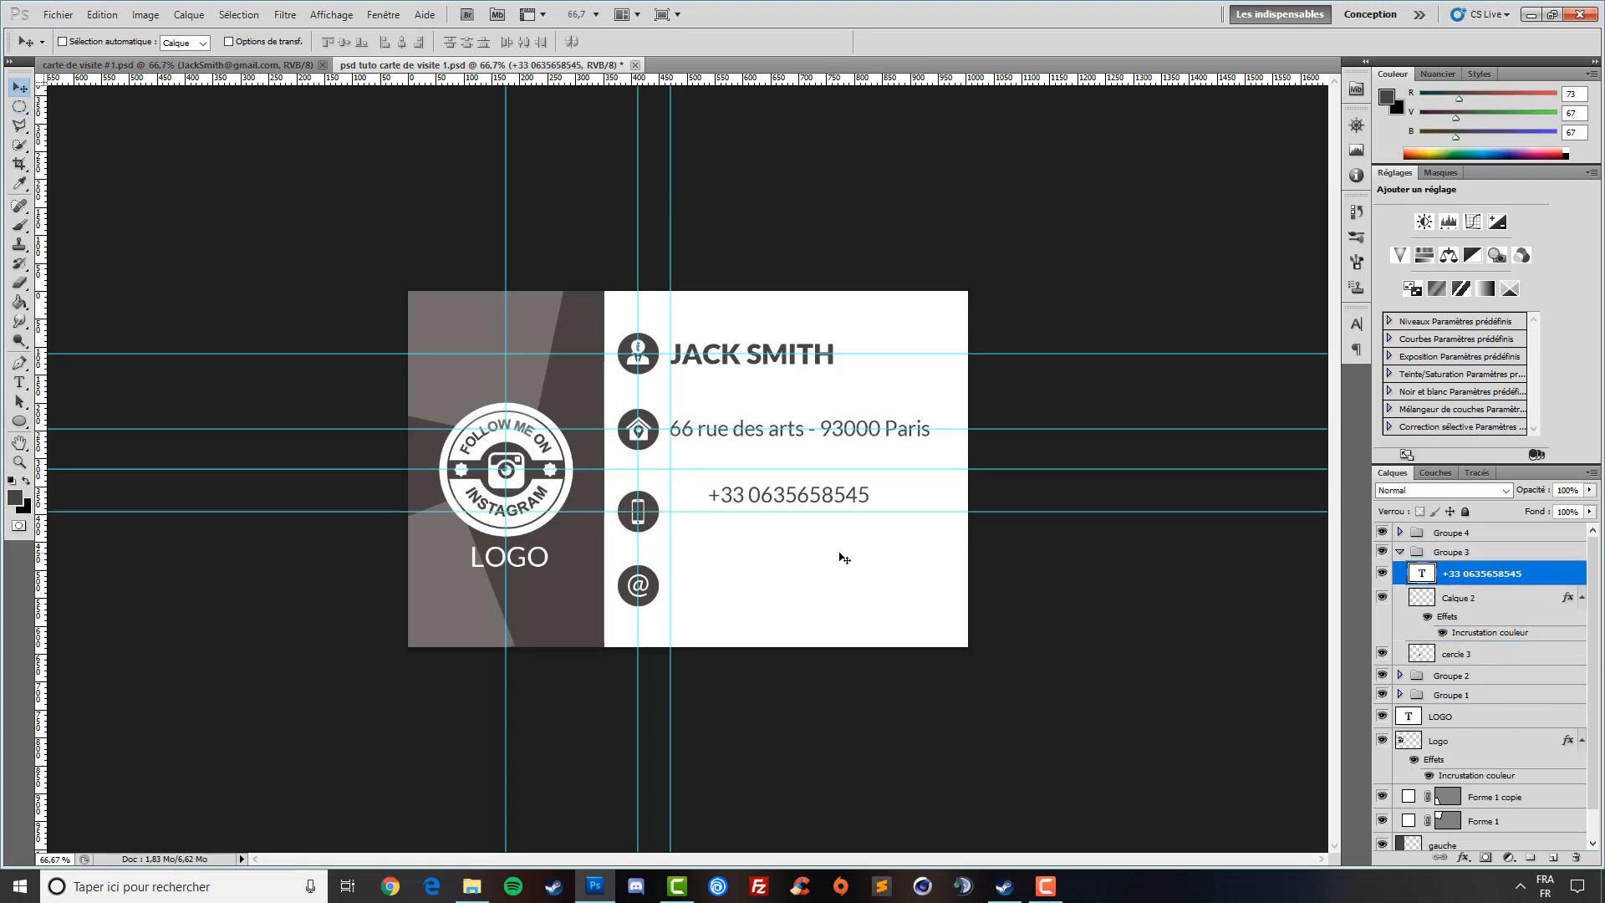
drag(798, 541, 758, 549)
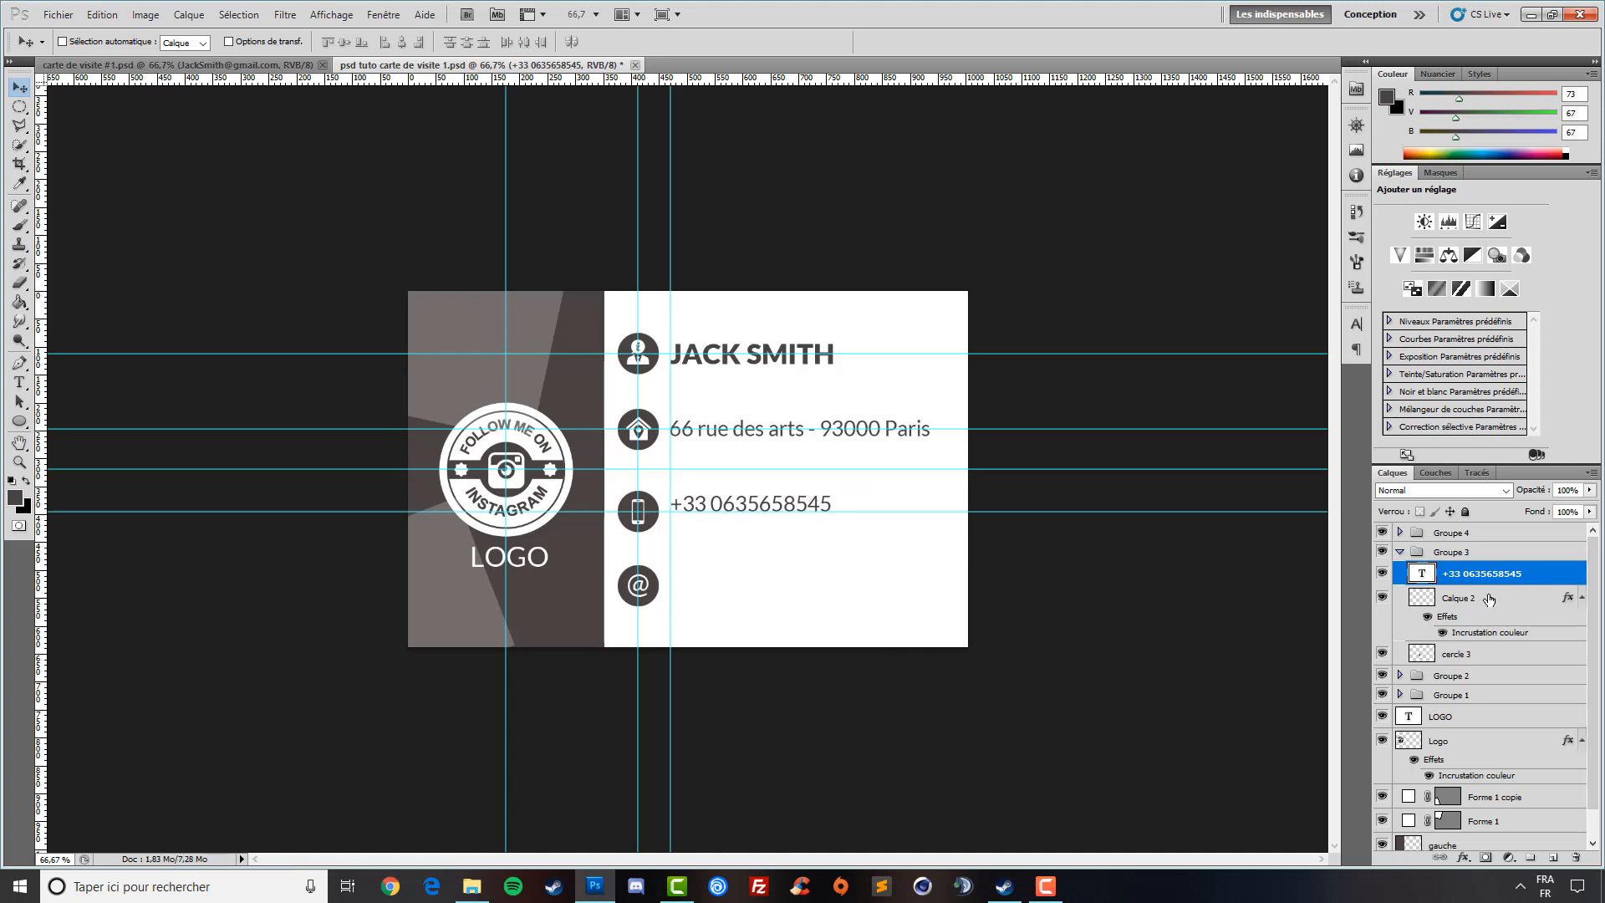
- Duplicate the phone number layer and change one digit to make the second number
key(ctrl+j)
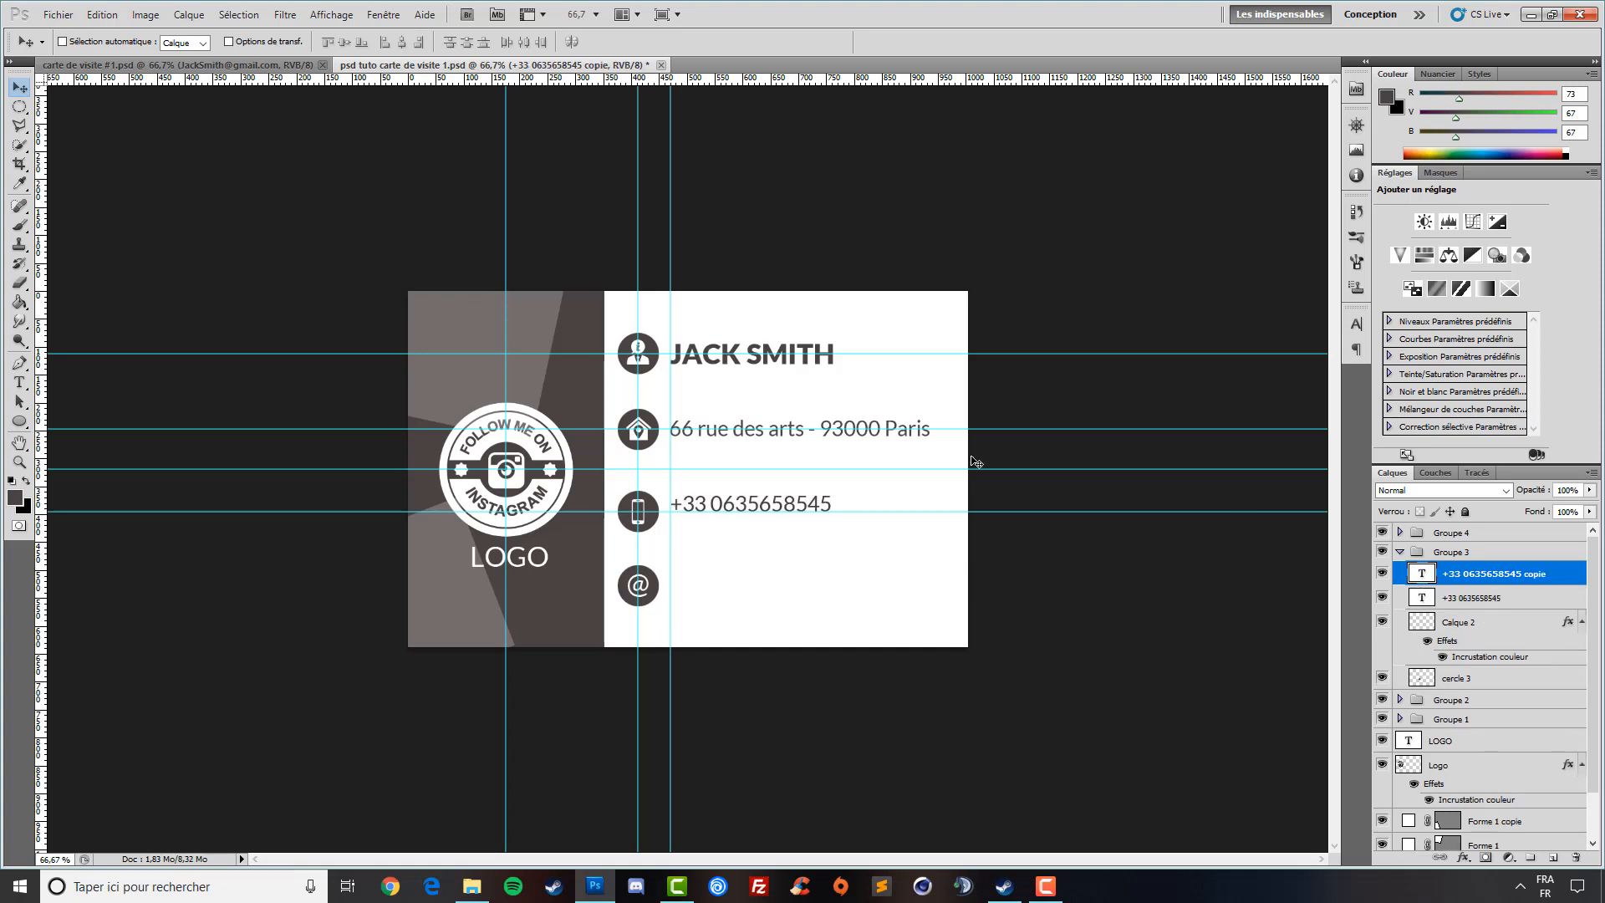
click(17, 383)
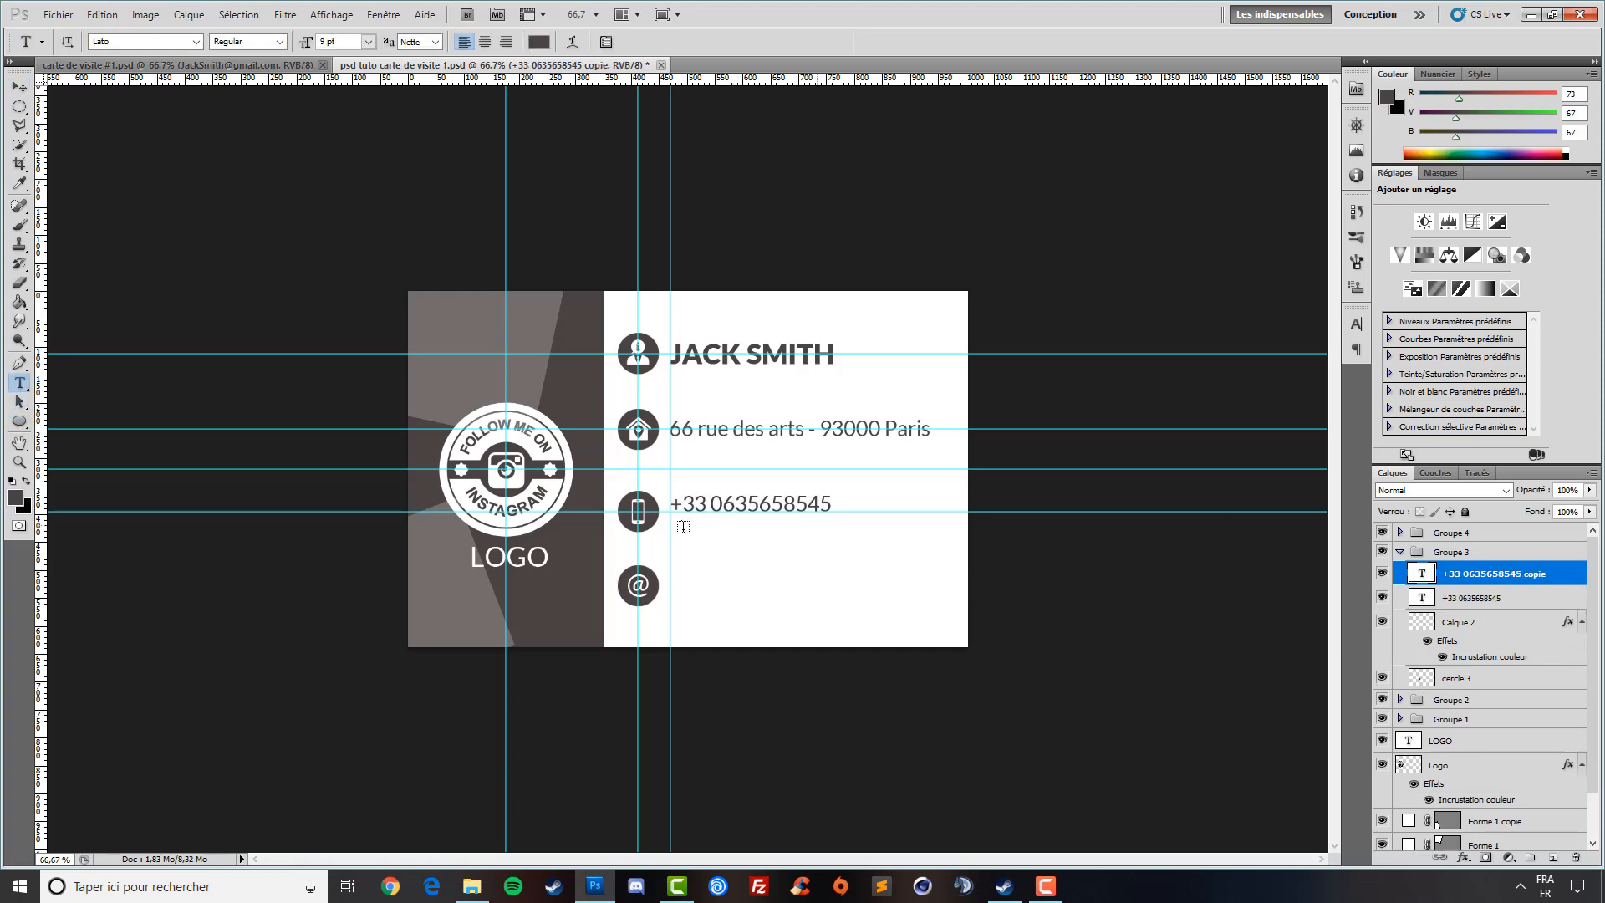
click(737, 505)
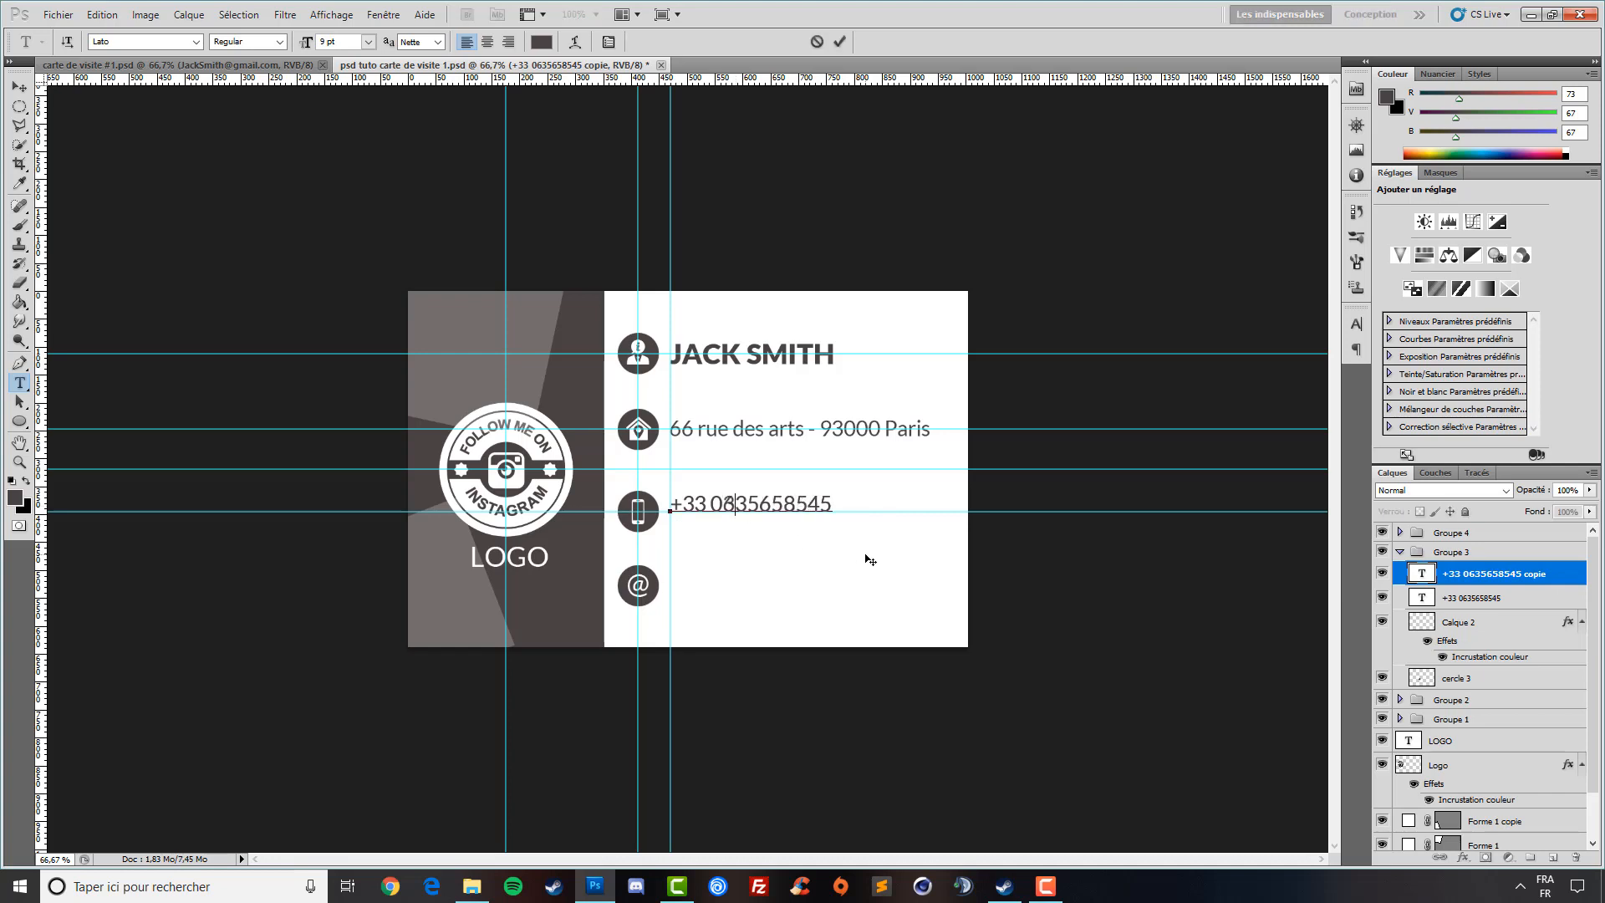
key(Return)
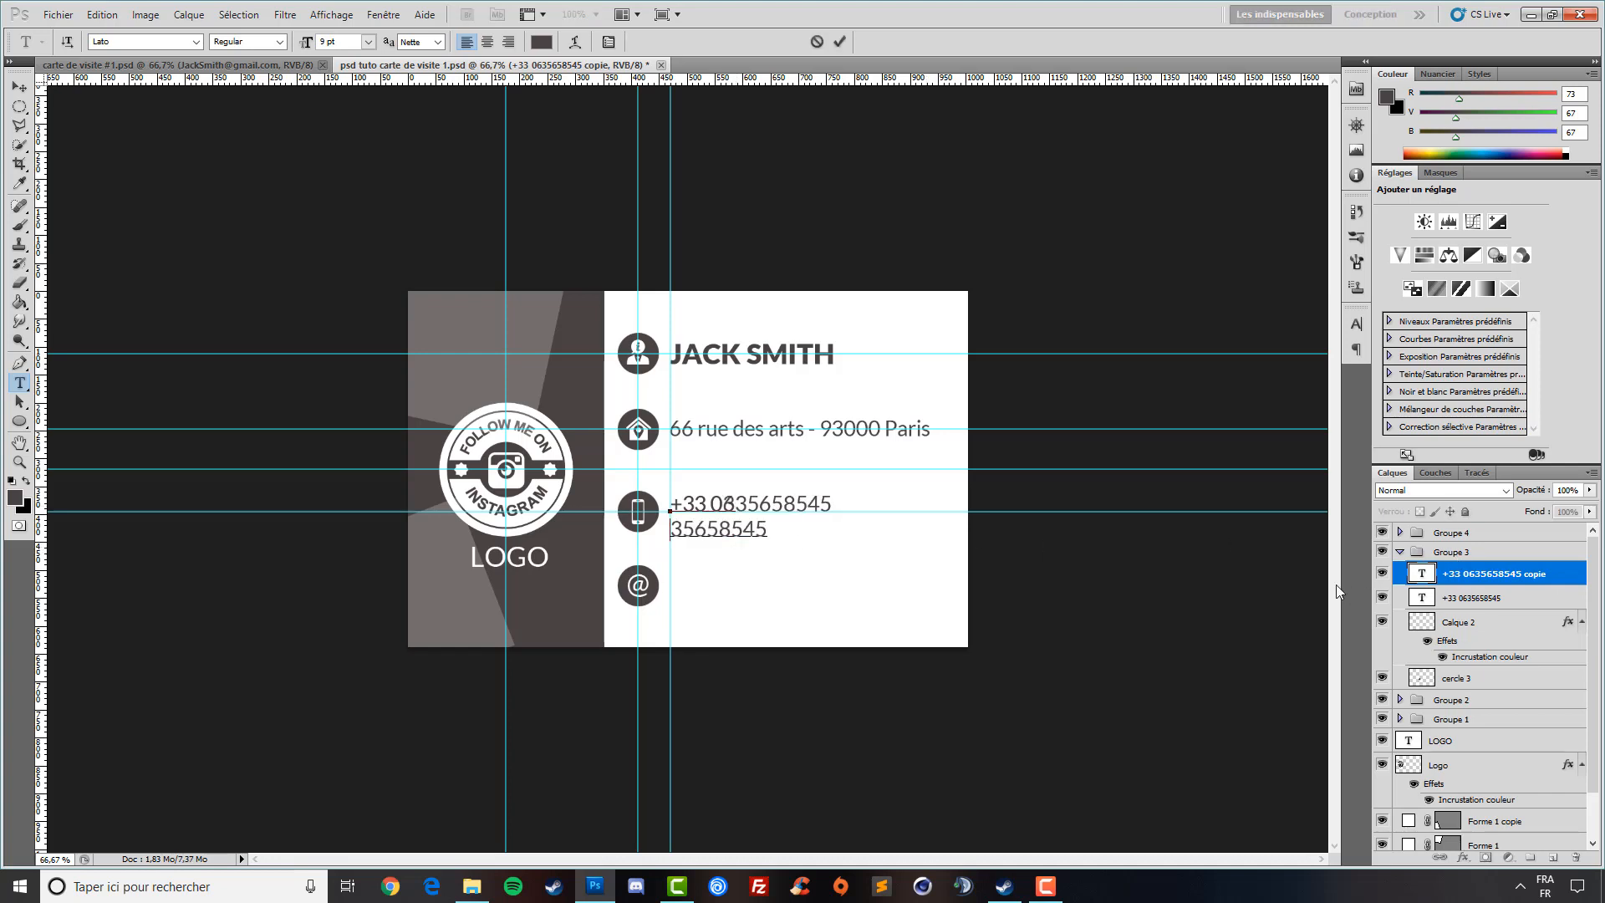
key(BackSpace)
key(BackSpace)
text(3)
click(1490, 583)
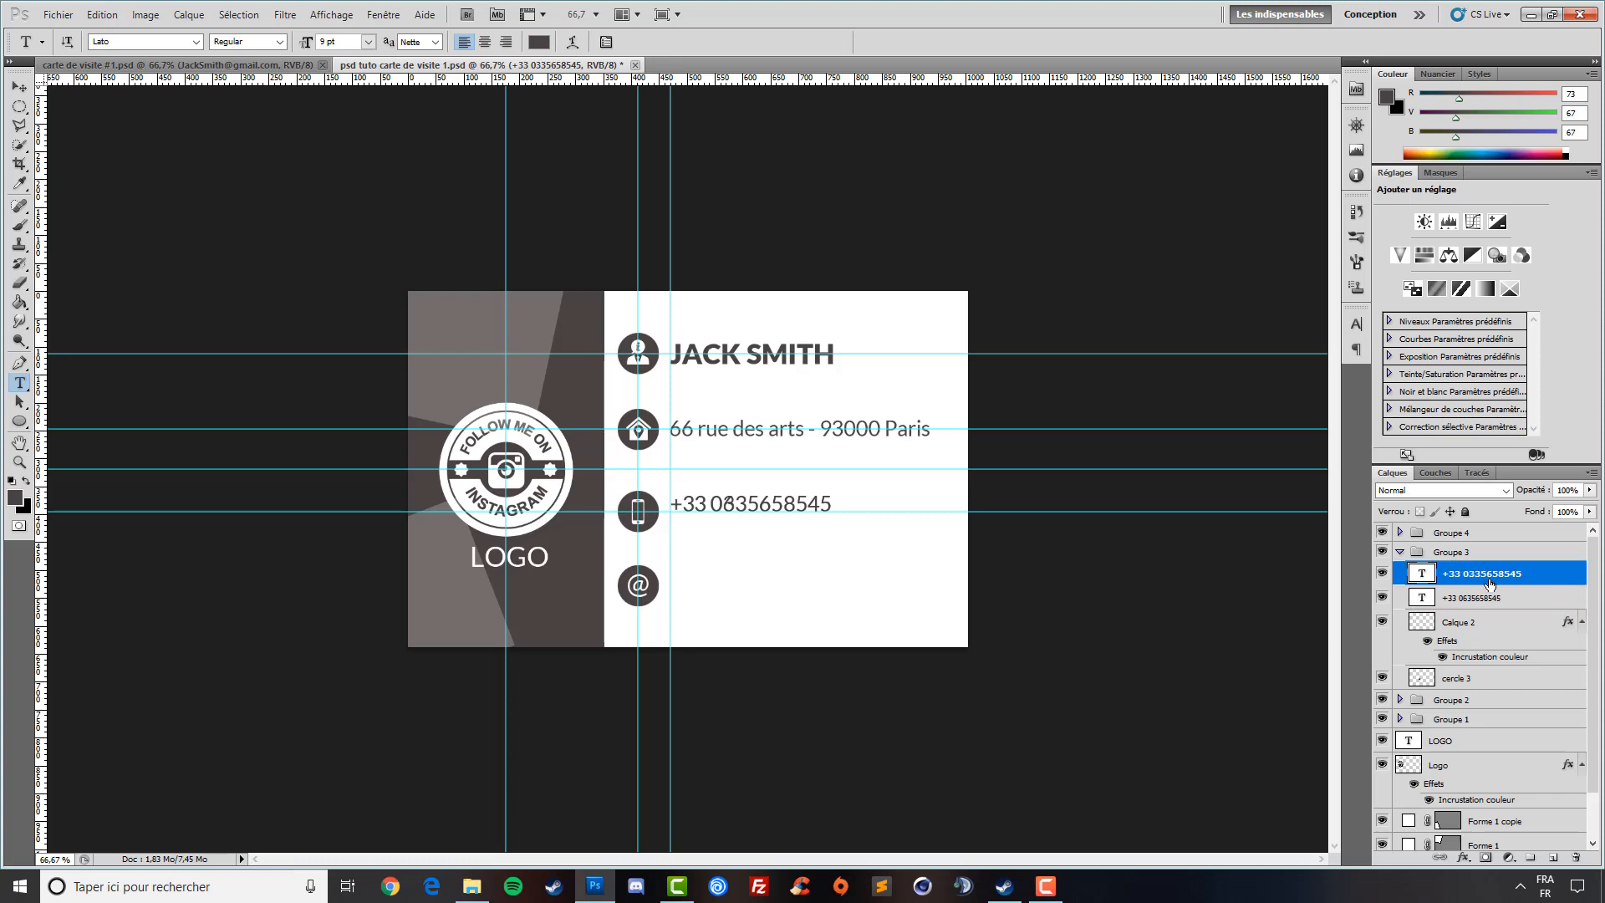
- Nudge the second number down below the first and the first number up slightly
click(20, 87)
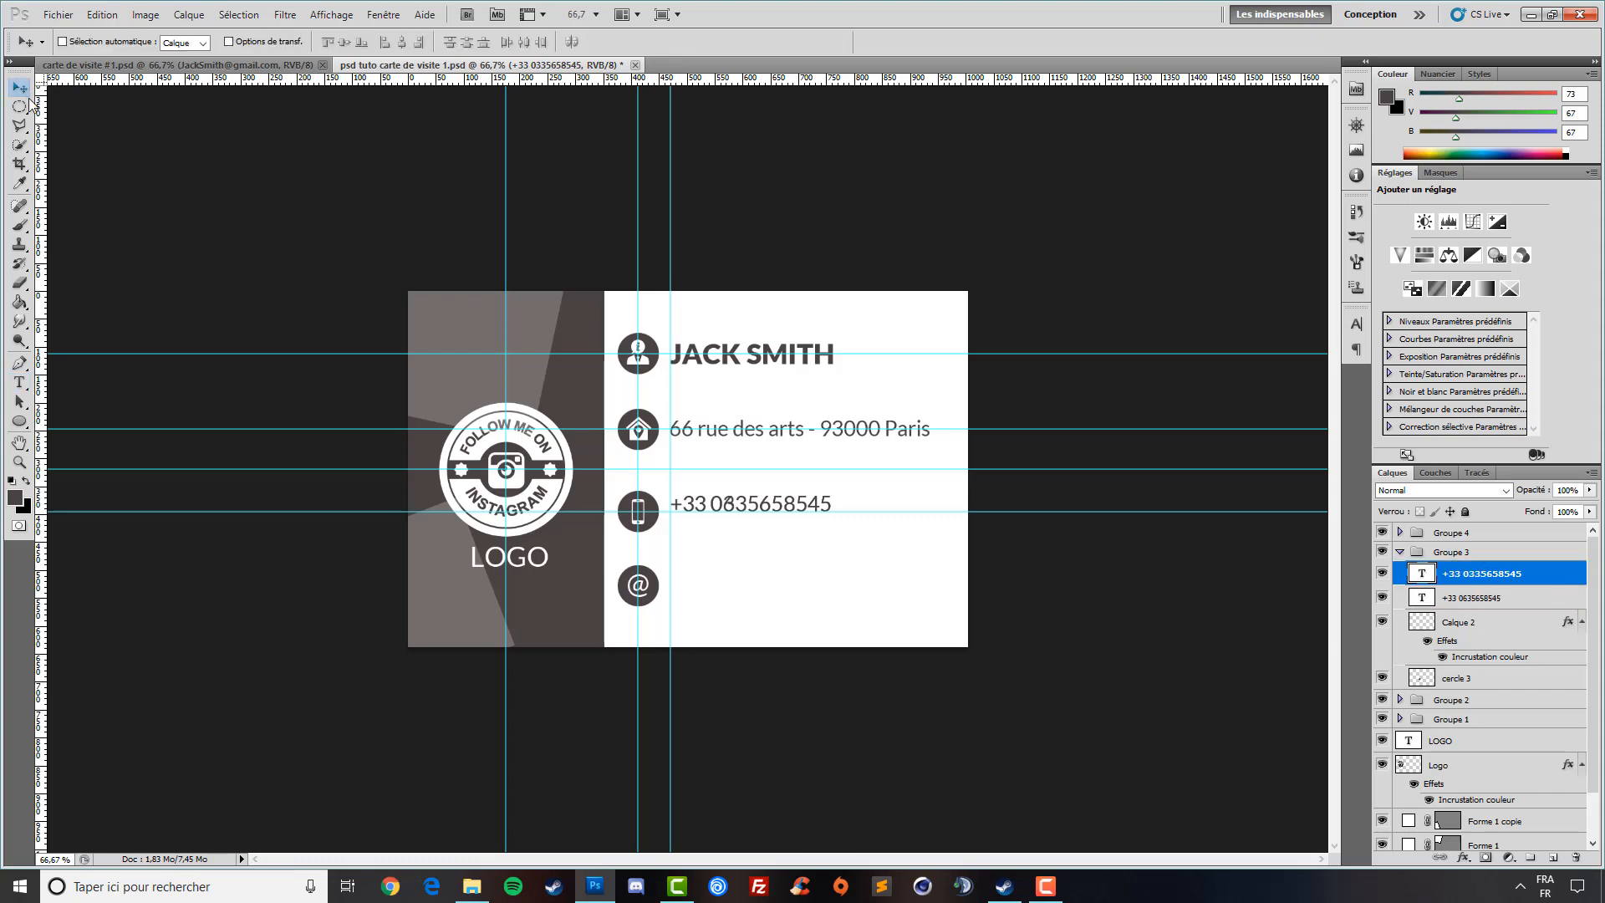
key(shift+Down)
key(shift+Down)
key(shift+Down)
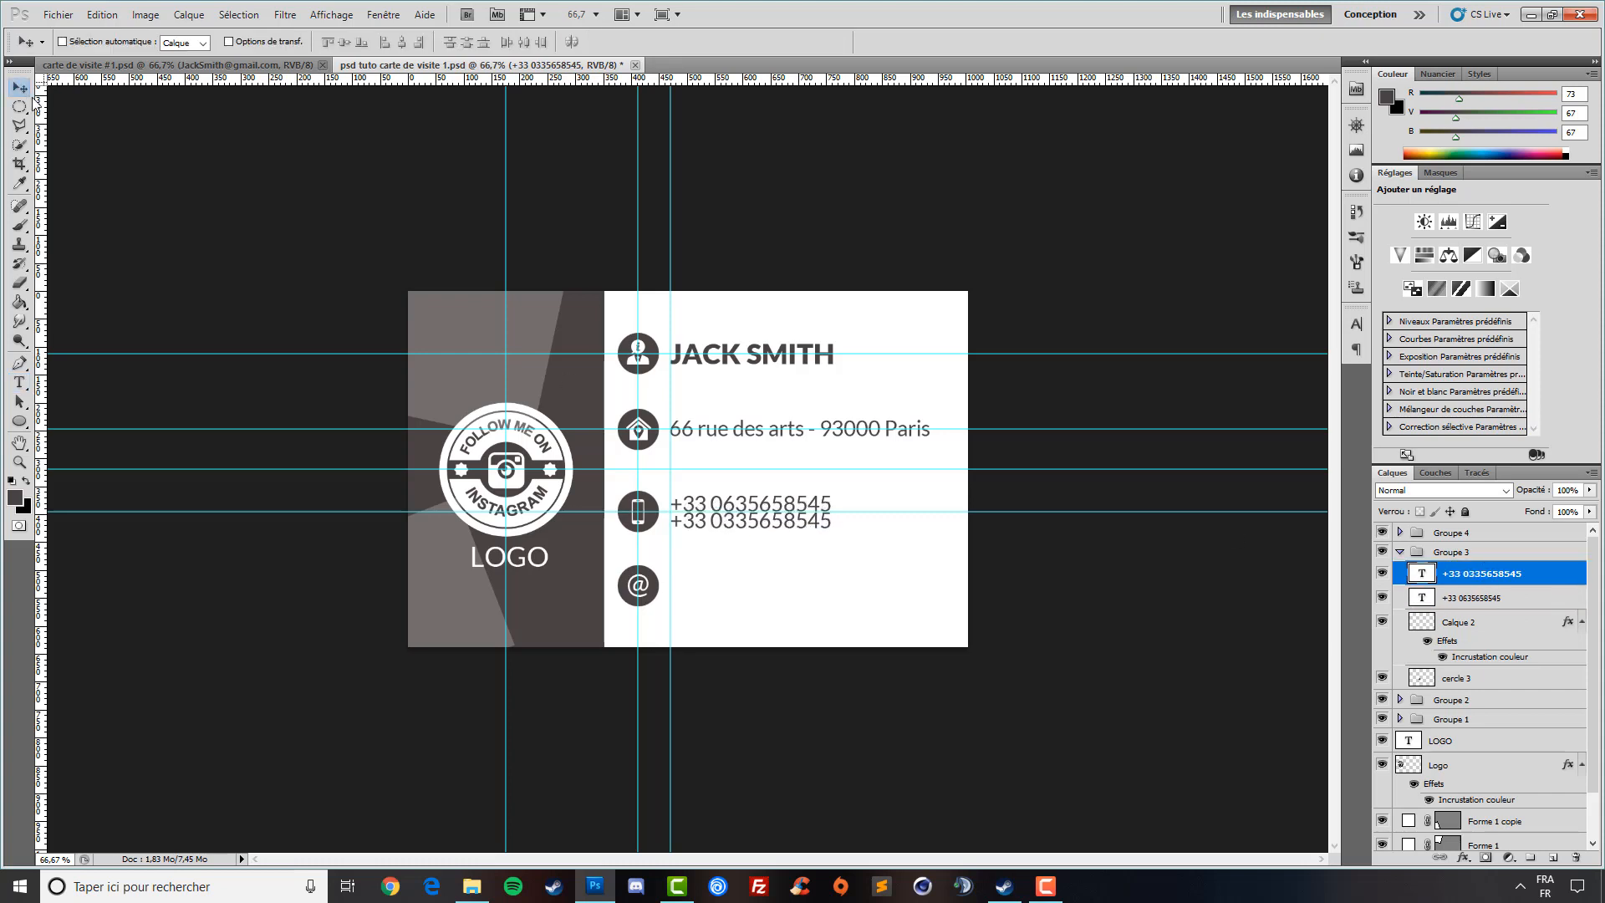
key(shift+Down)
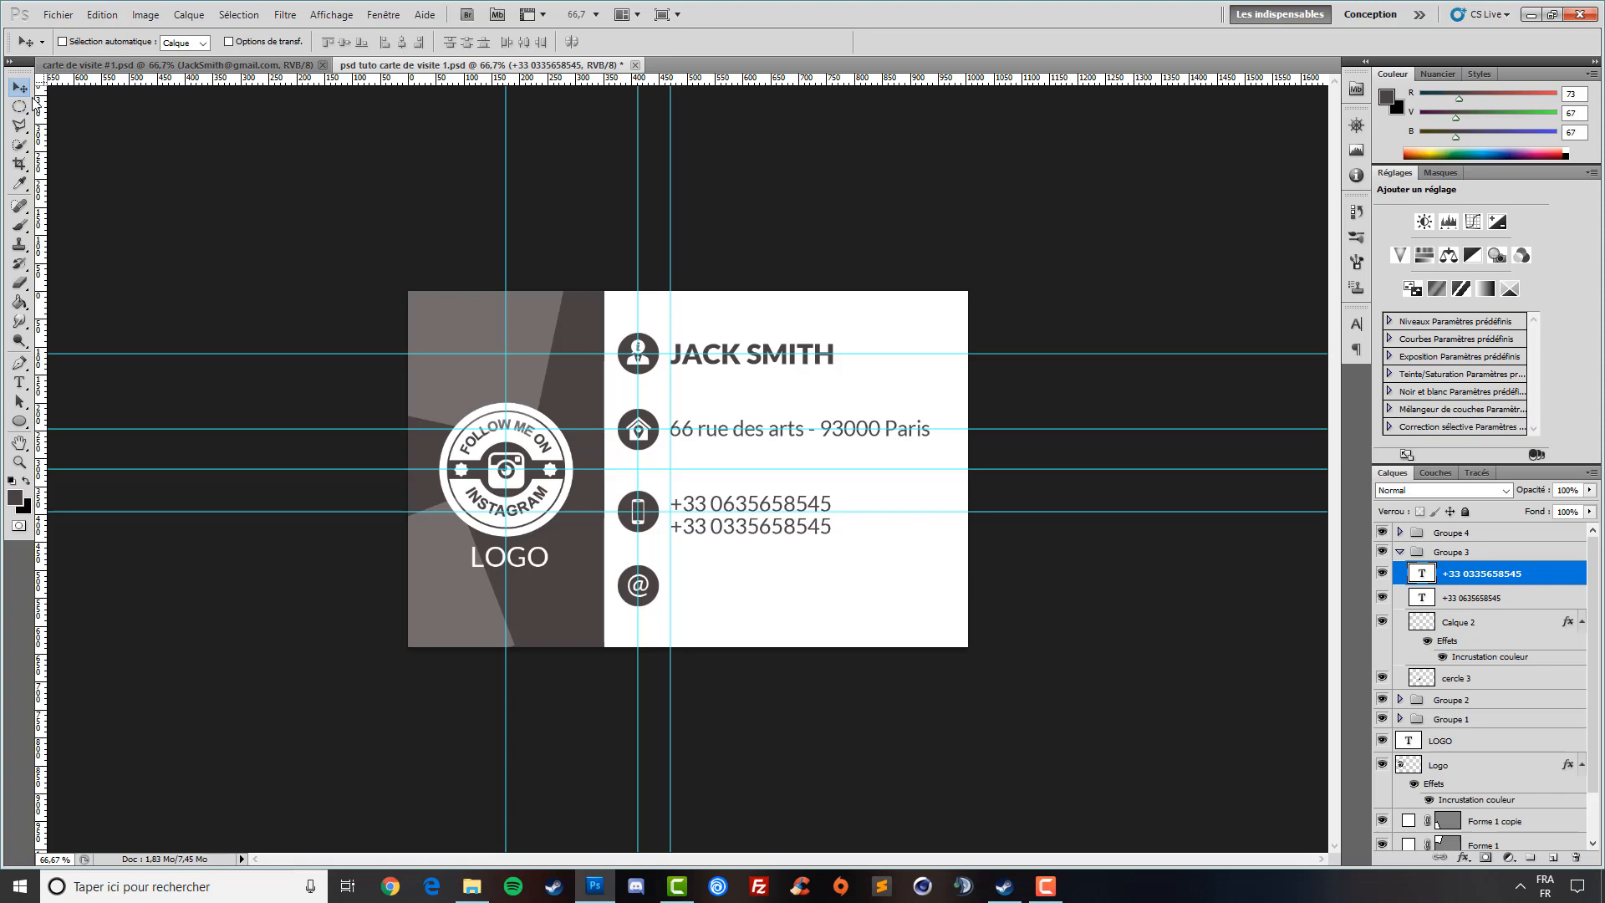
click(1452, 598)
key(shift+Up)
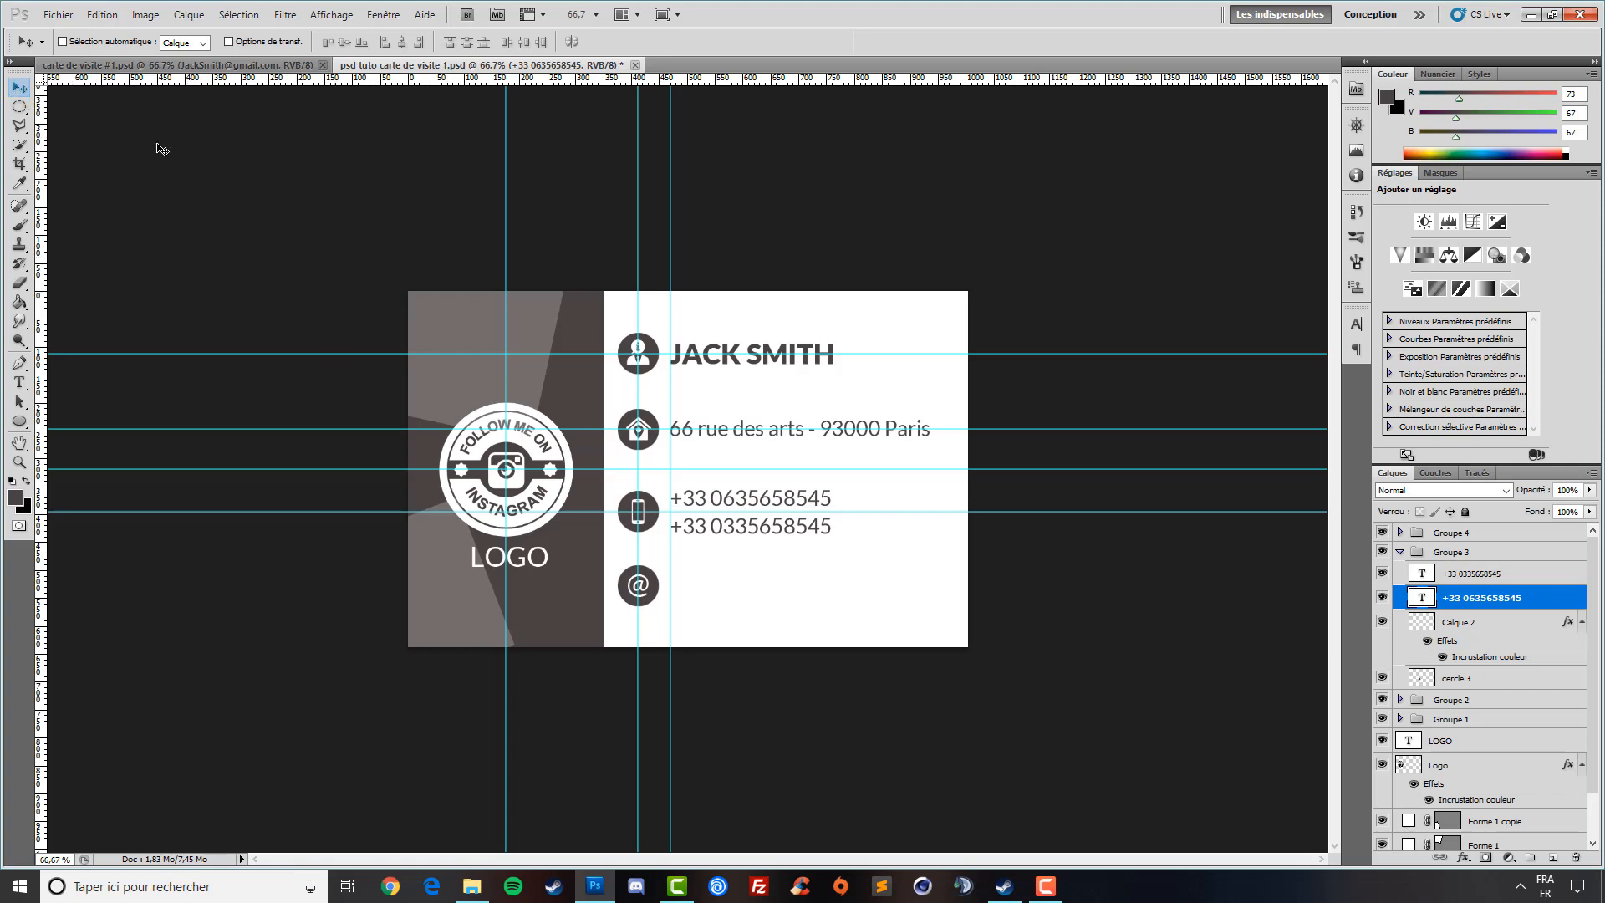
click(1481, 623)
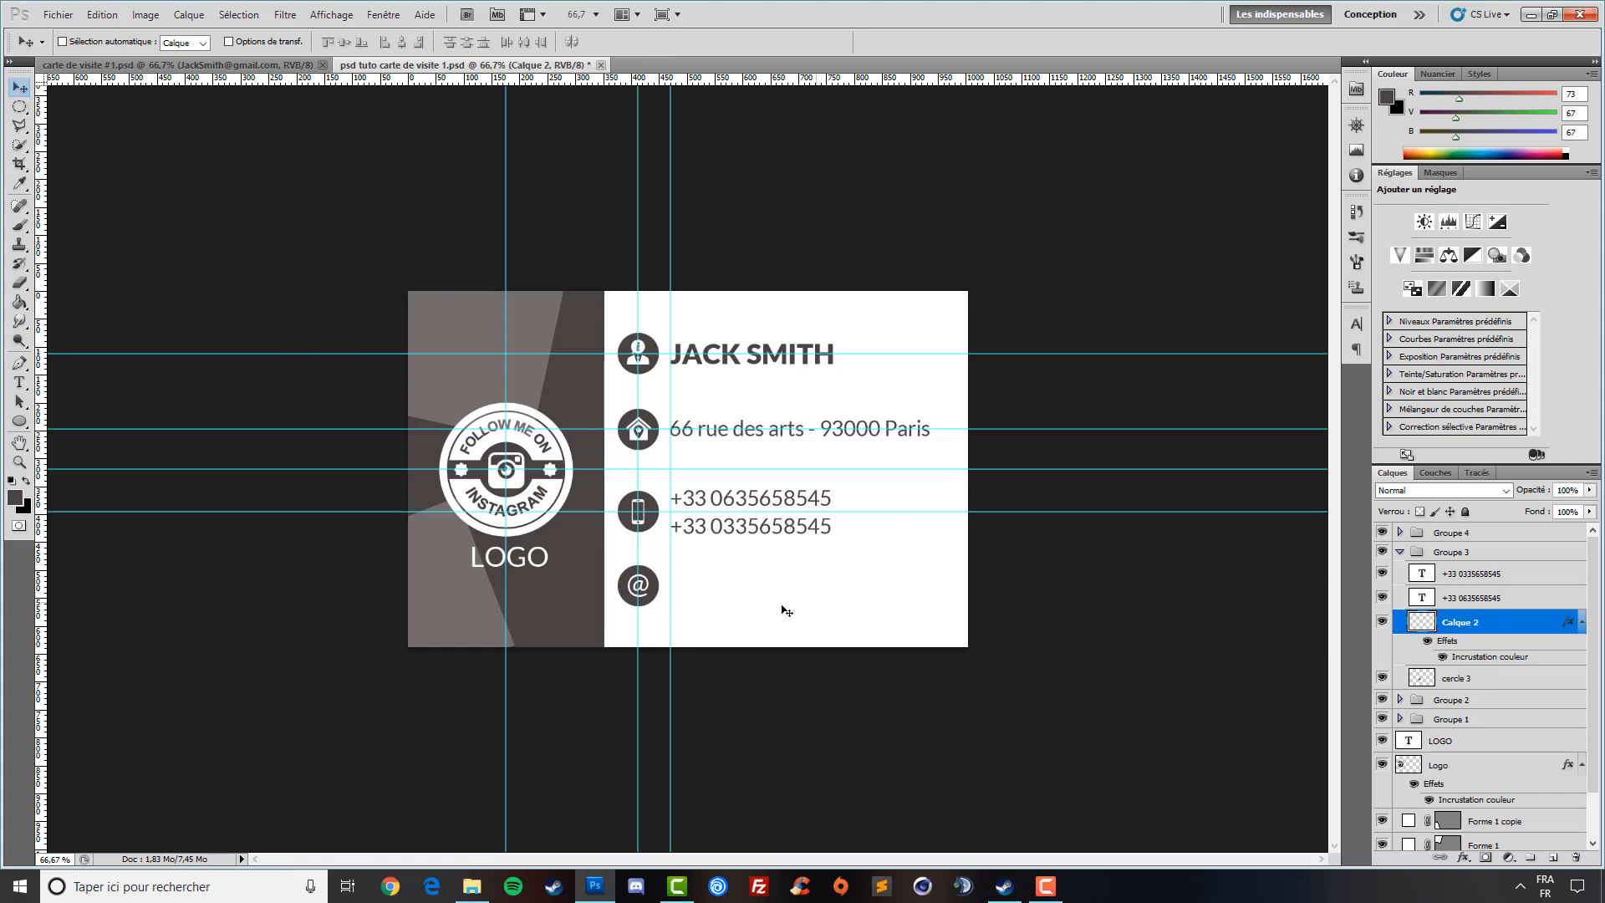
click(1493, 577)
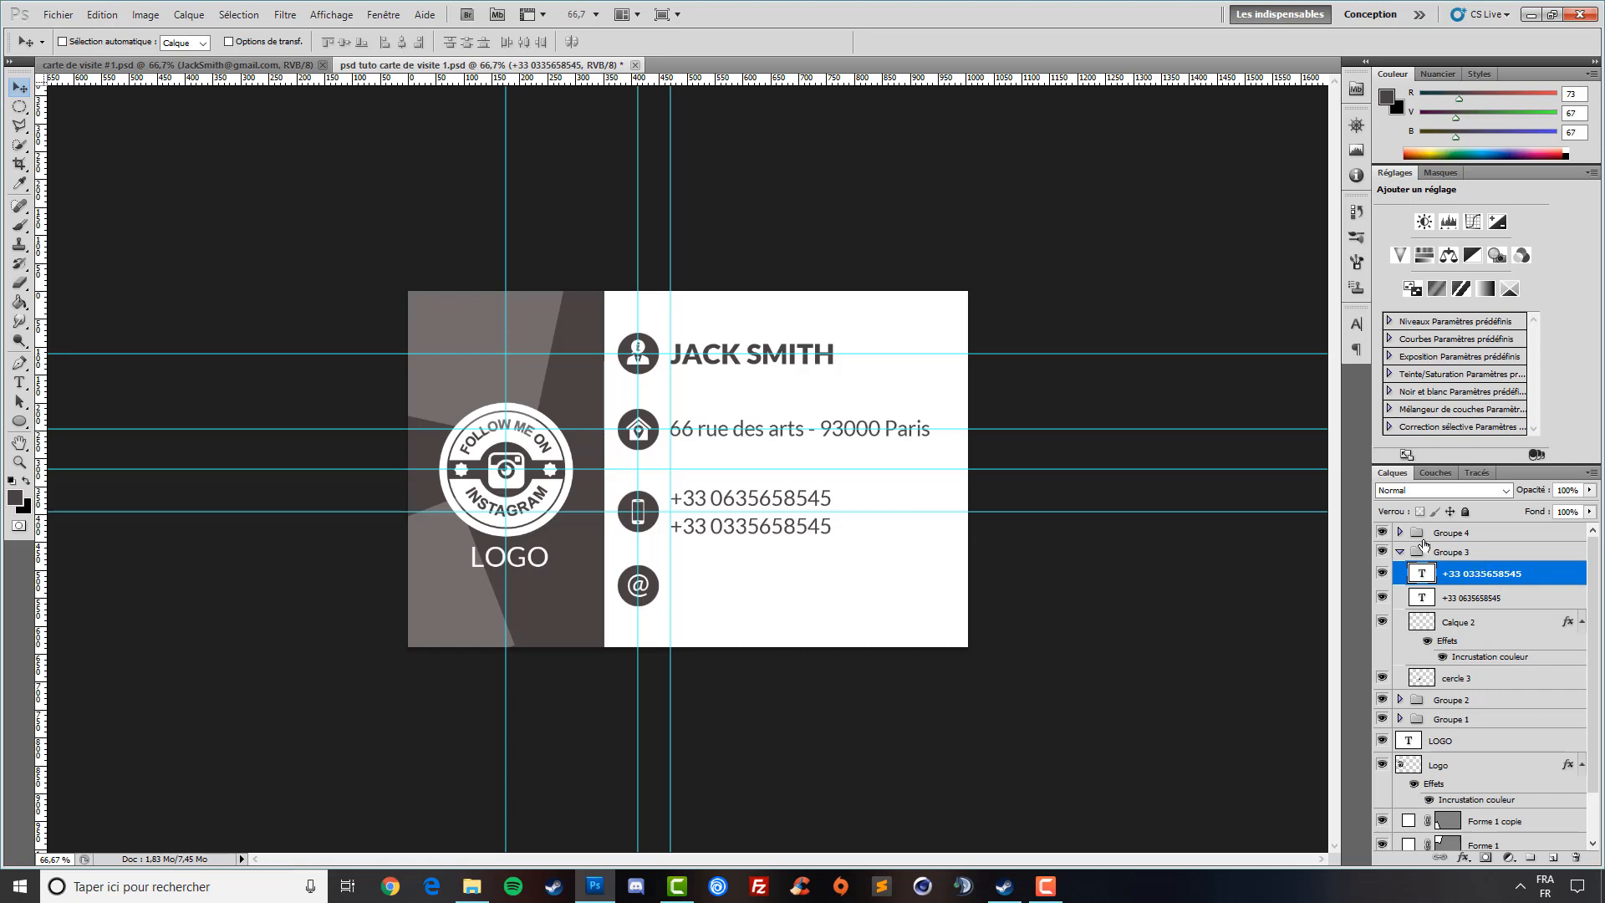
click(1400, 553)
click(1400, 532)
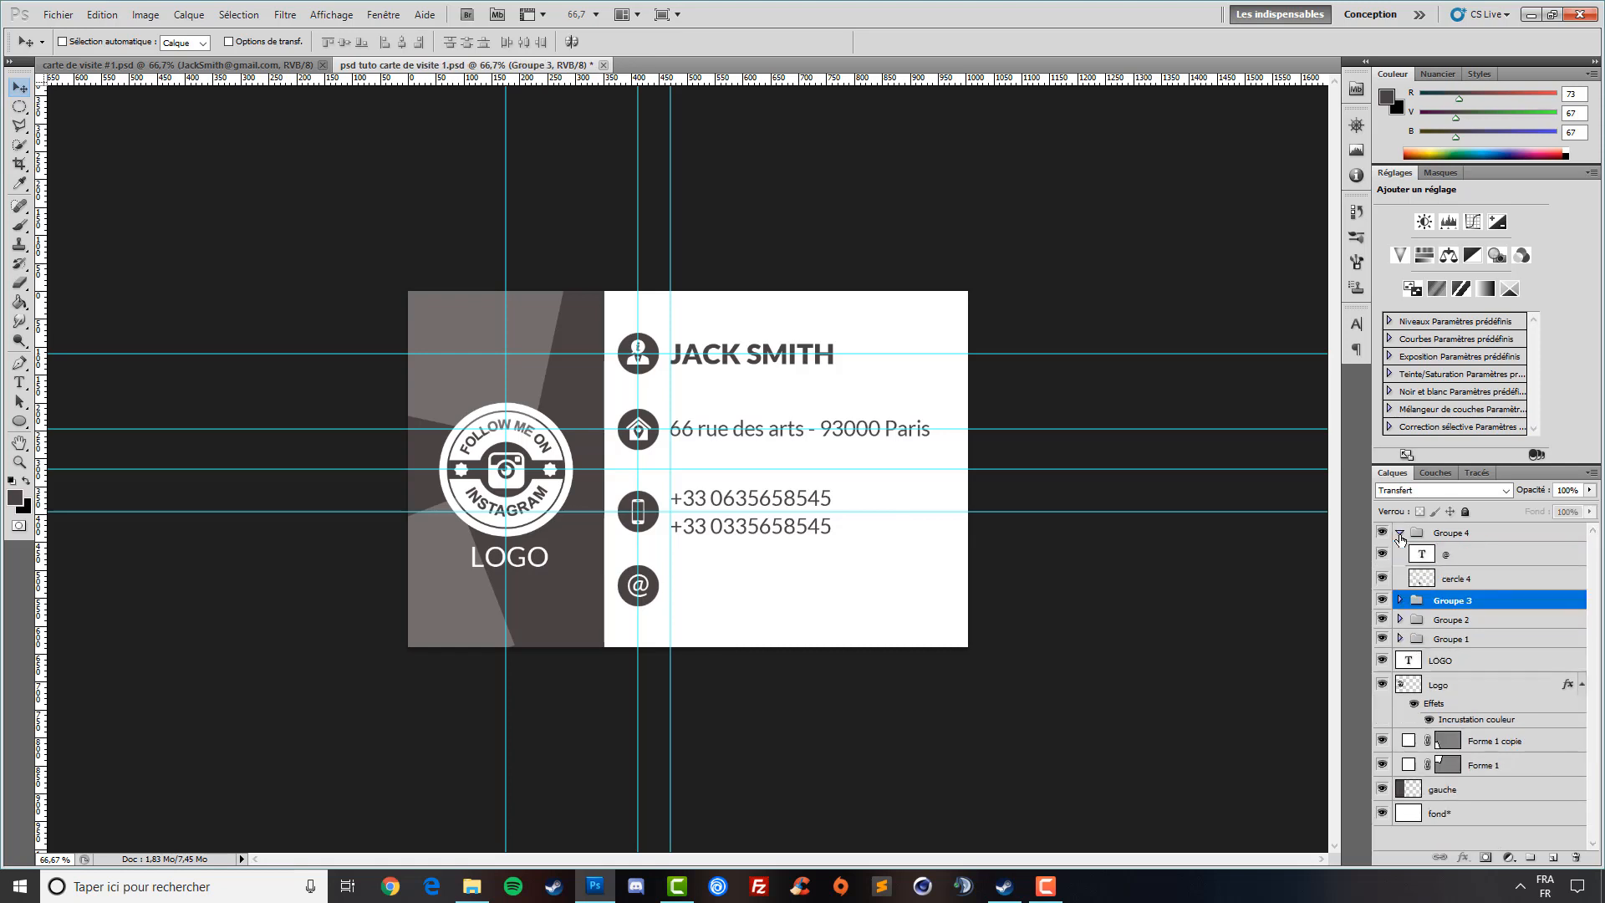
- Add a horizontal guide through the @ icon and type the e-mail address beside it
click(1463, 562)
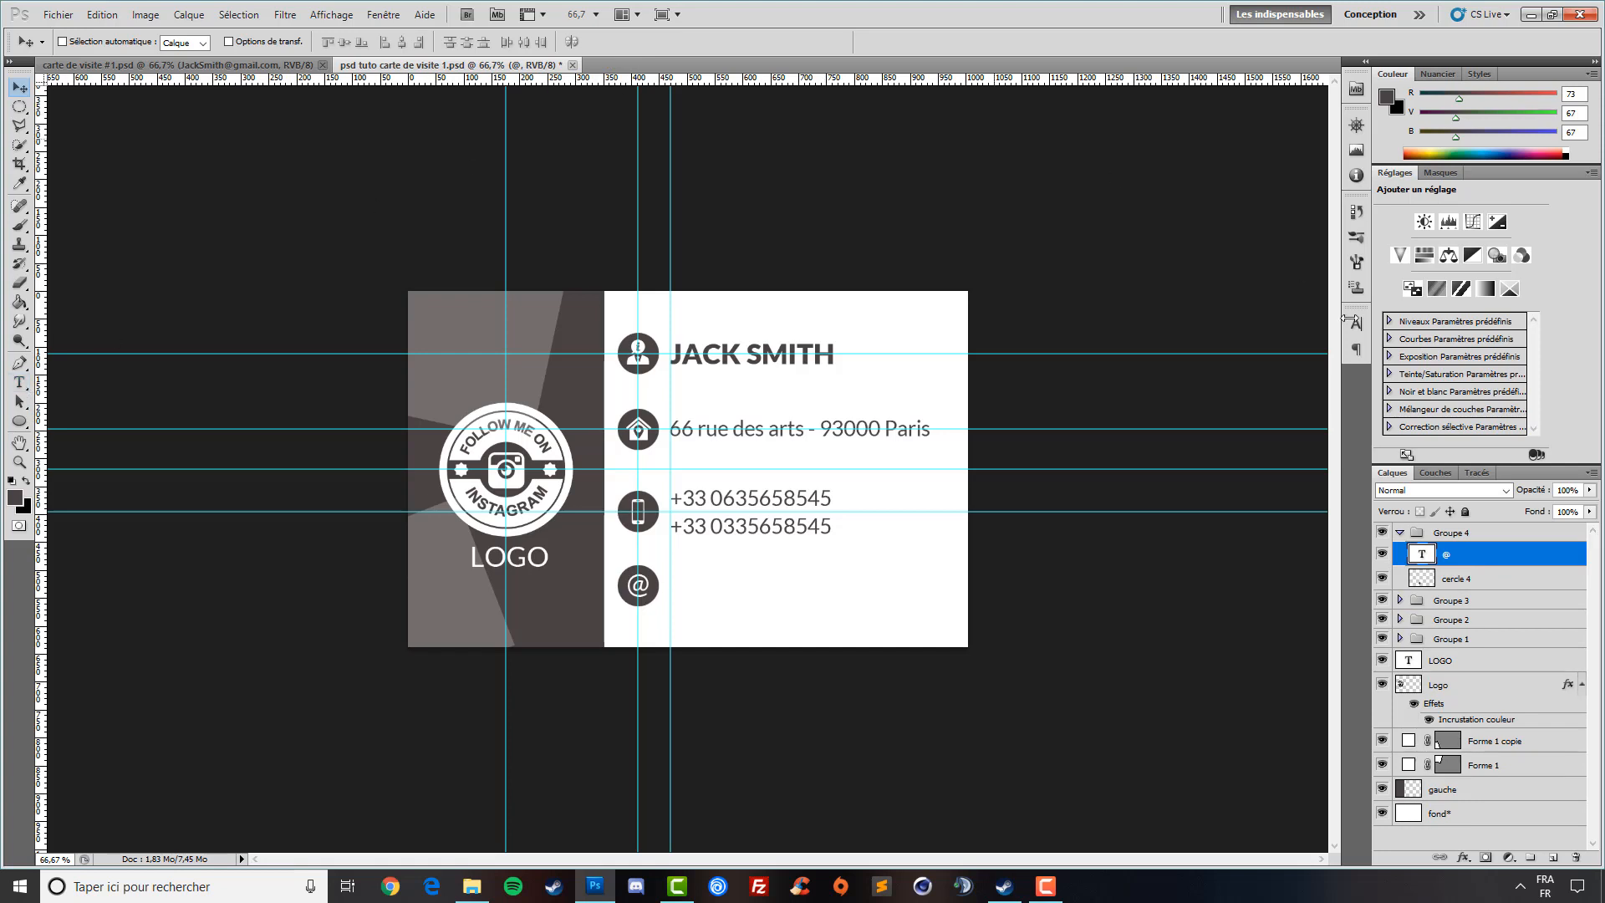
click(1461, 579)
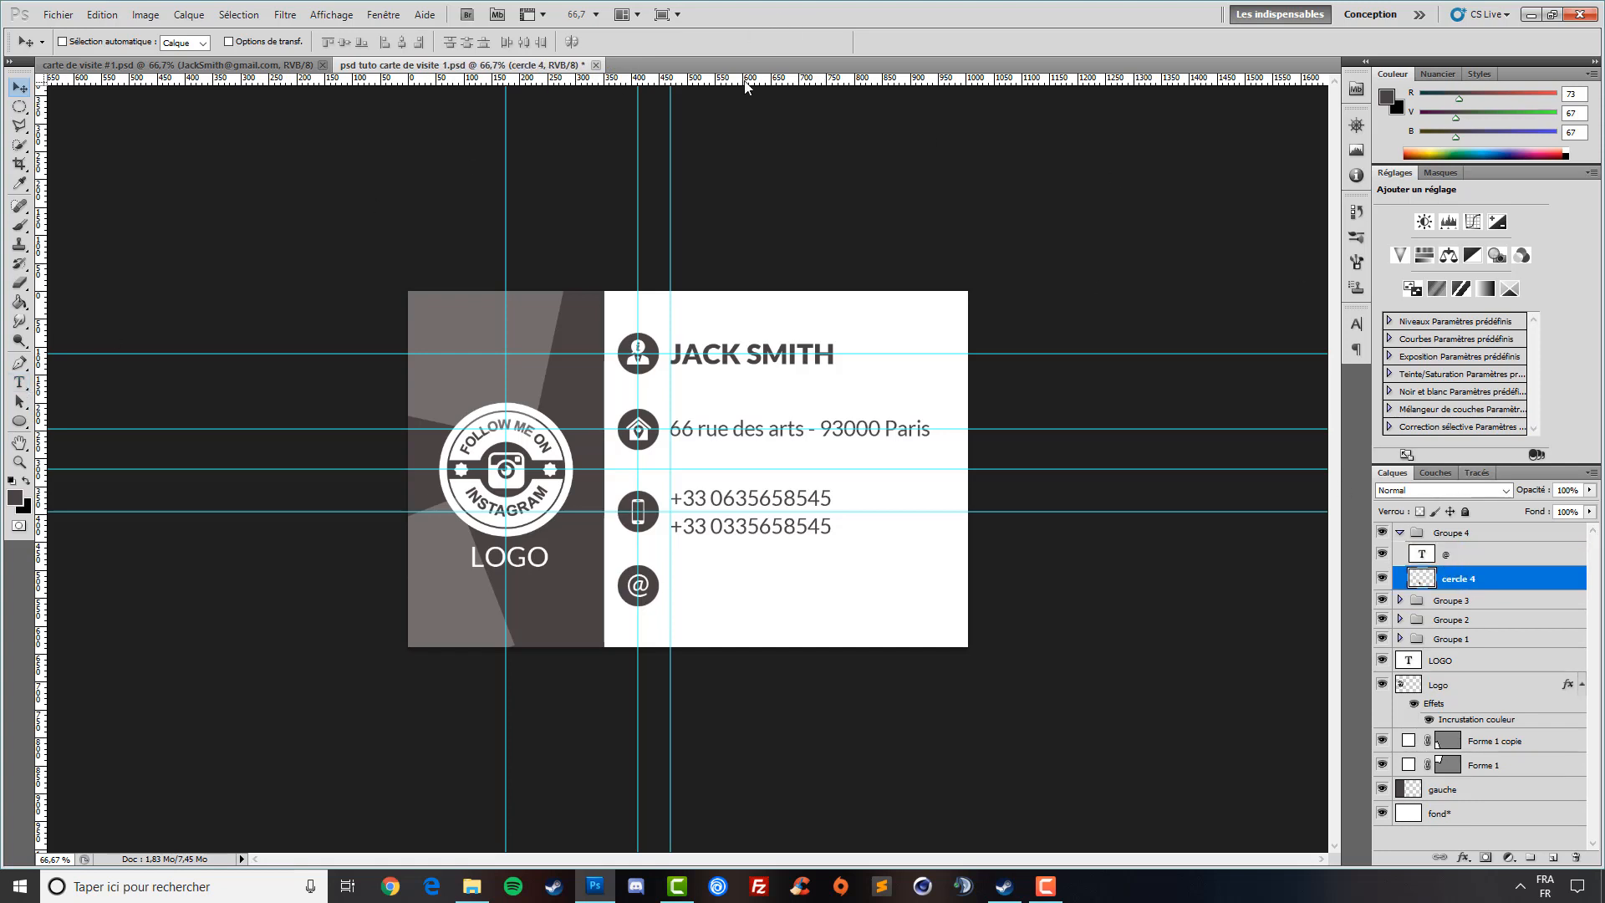
drag(746, 88, 767, 586)
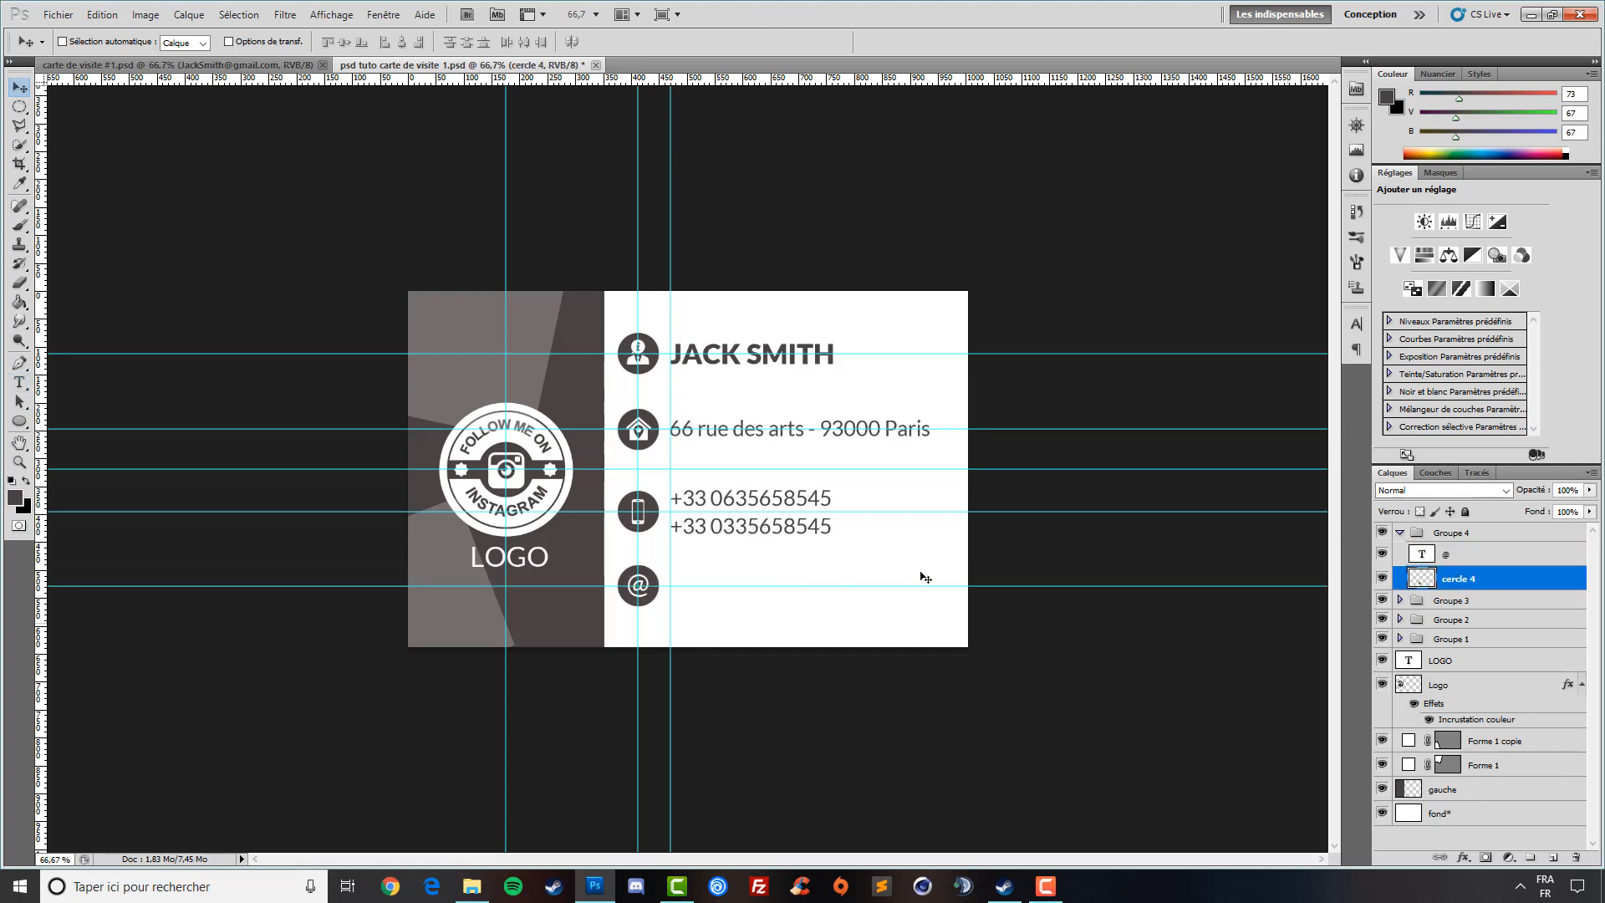
click(19, 382)
click(711, 606)
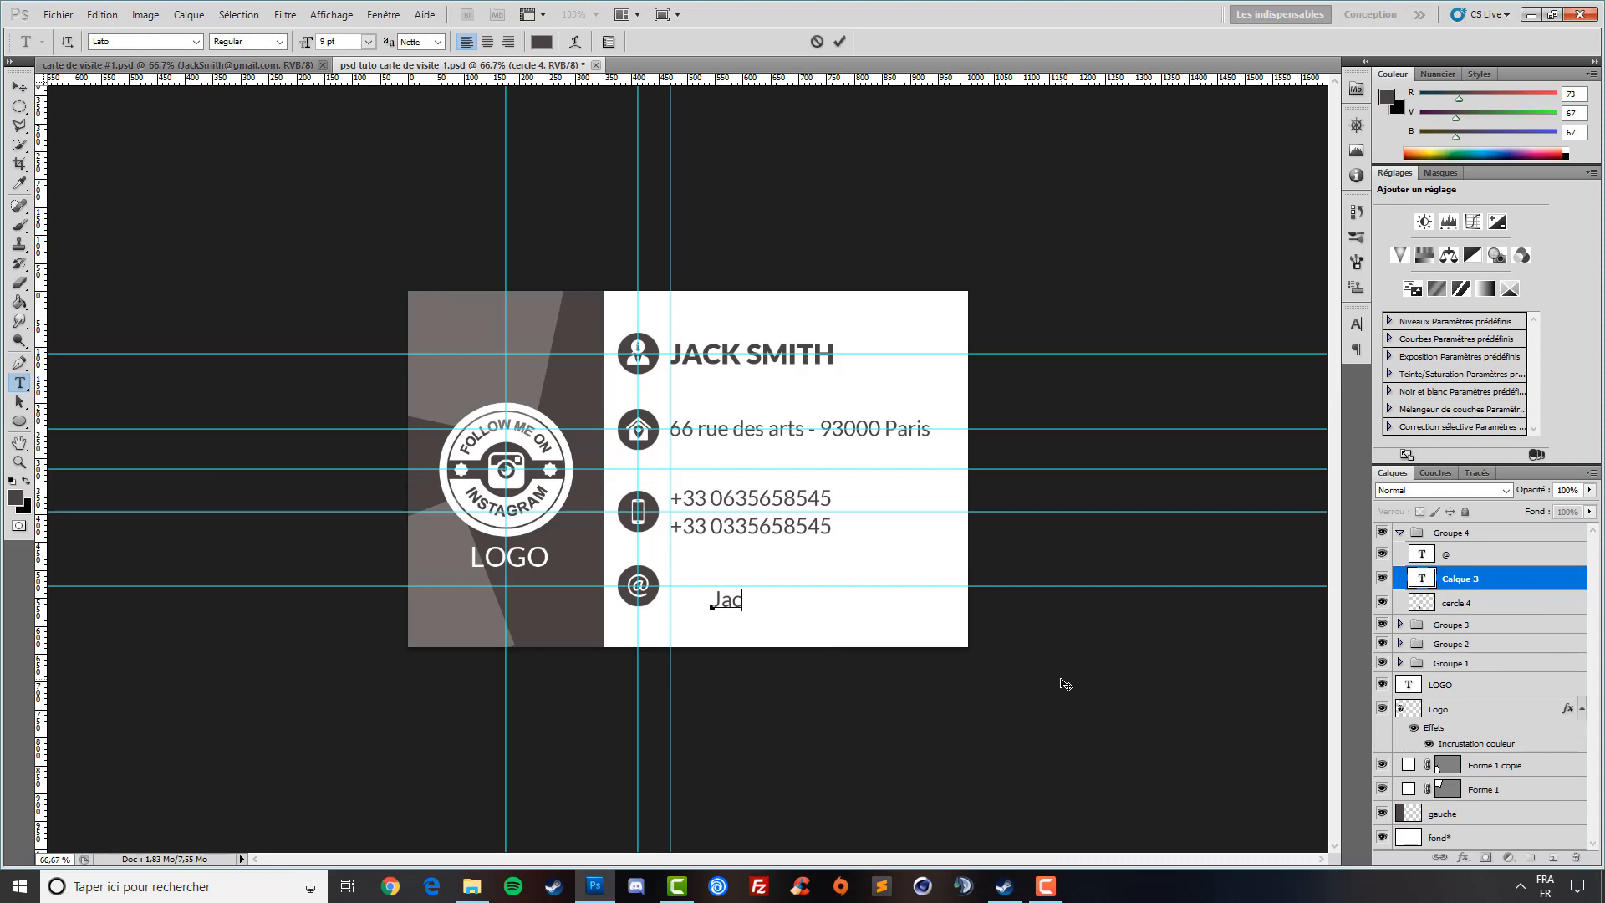
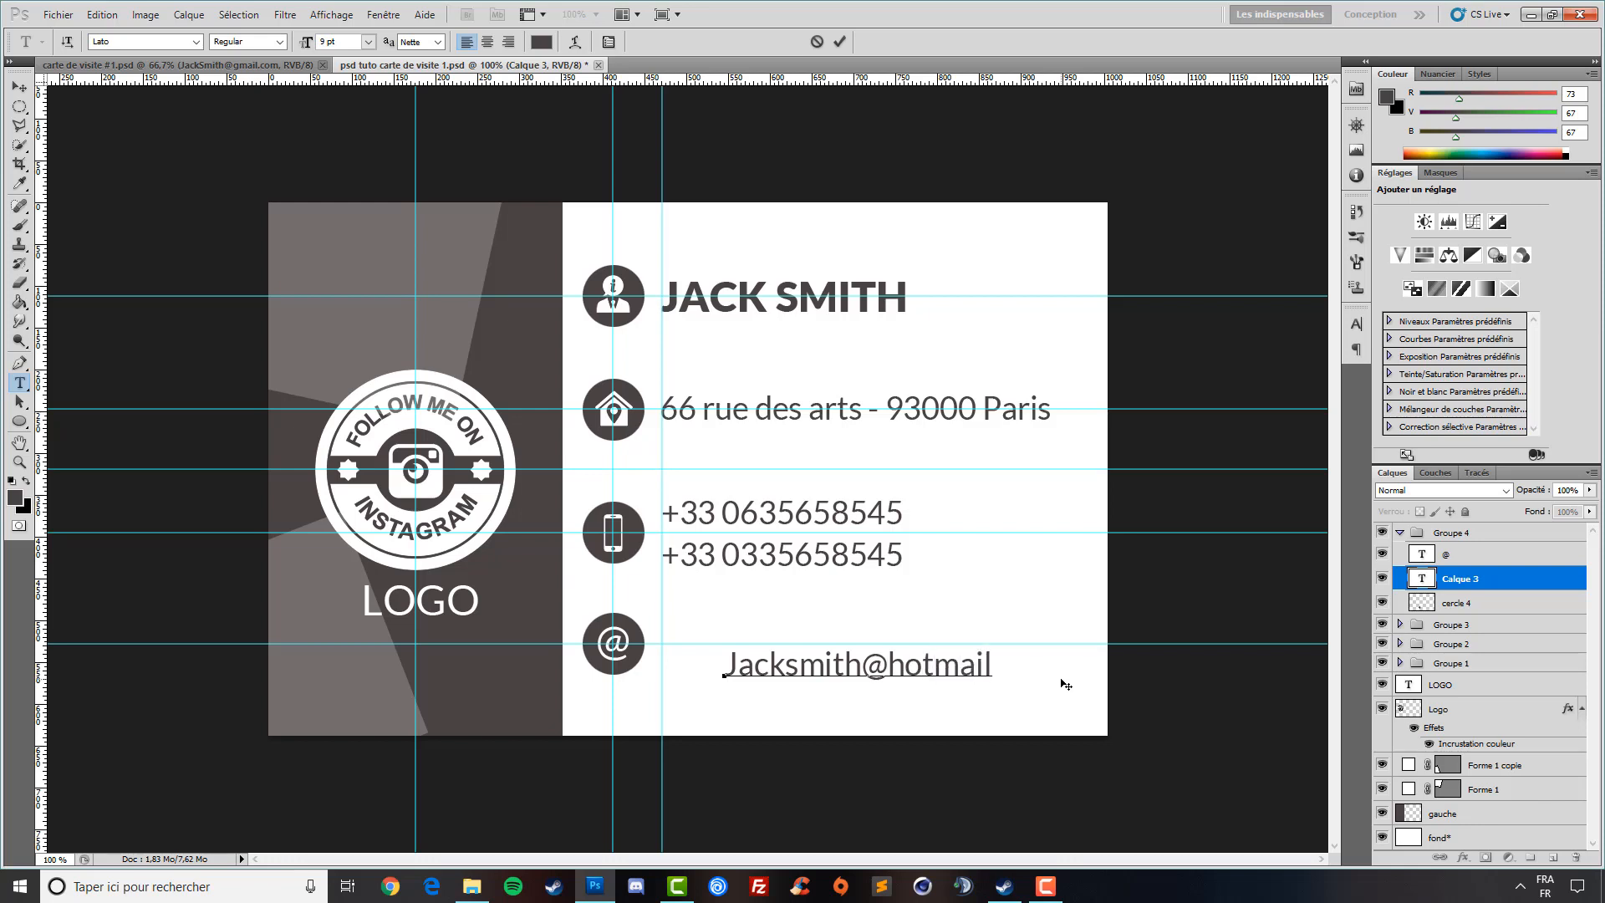
- Correct the e-mail address's domain and ending to .com, then commit it
drag(990, 666, 888, 666)
key(BackSpace)
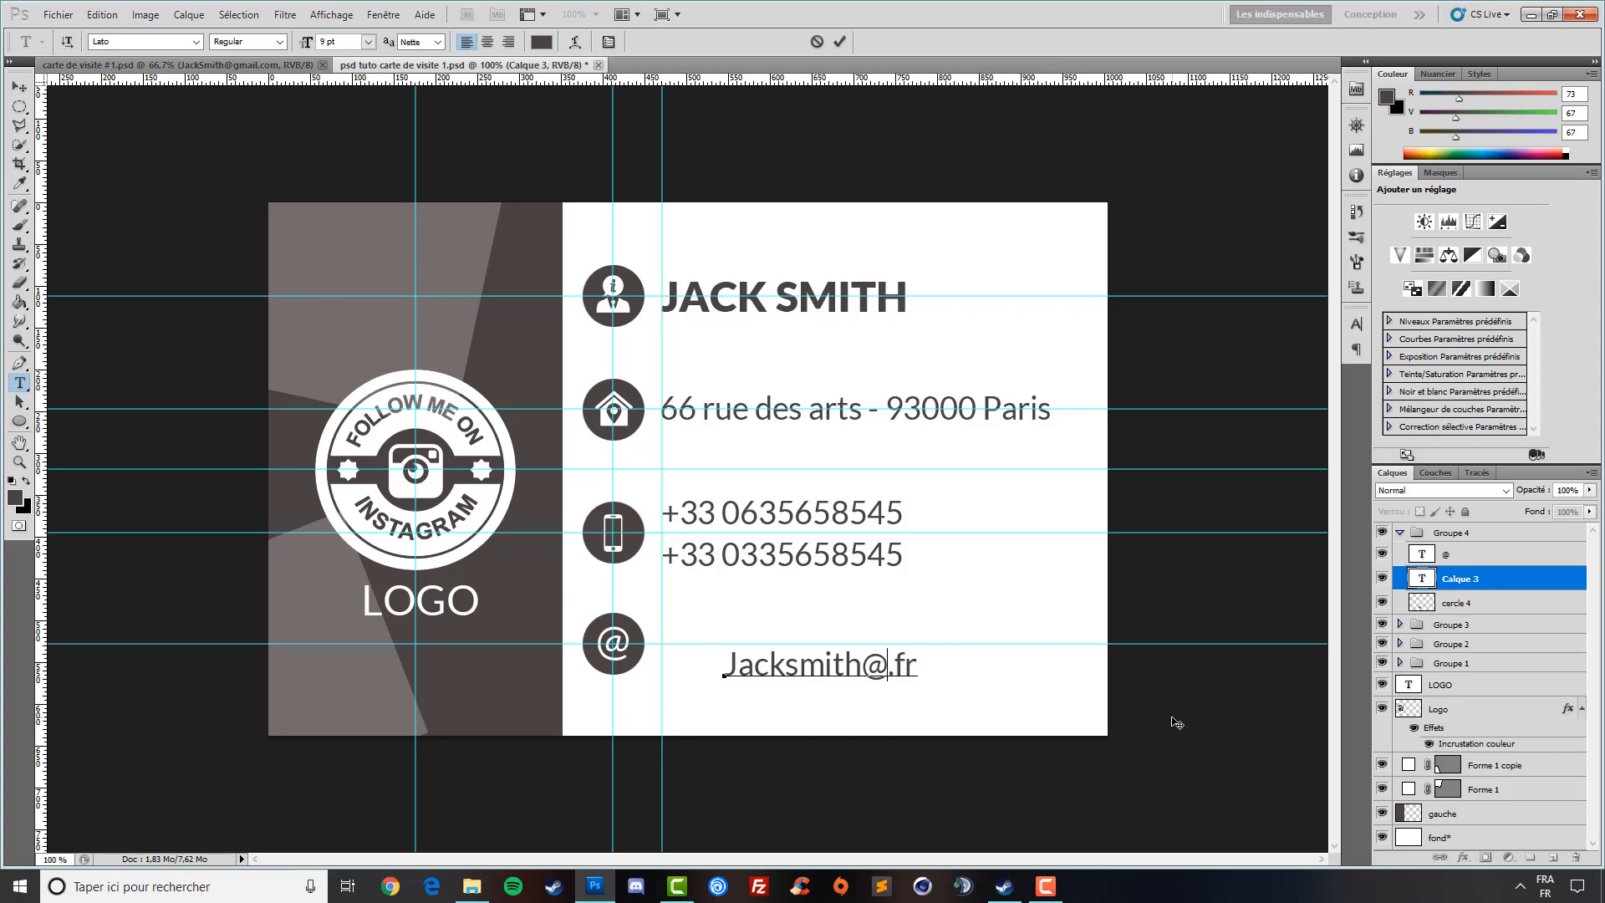
text(g)
text(l)
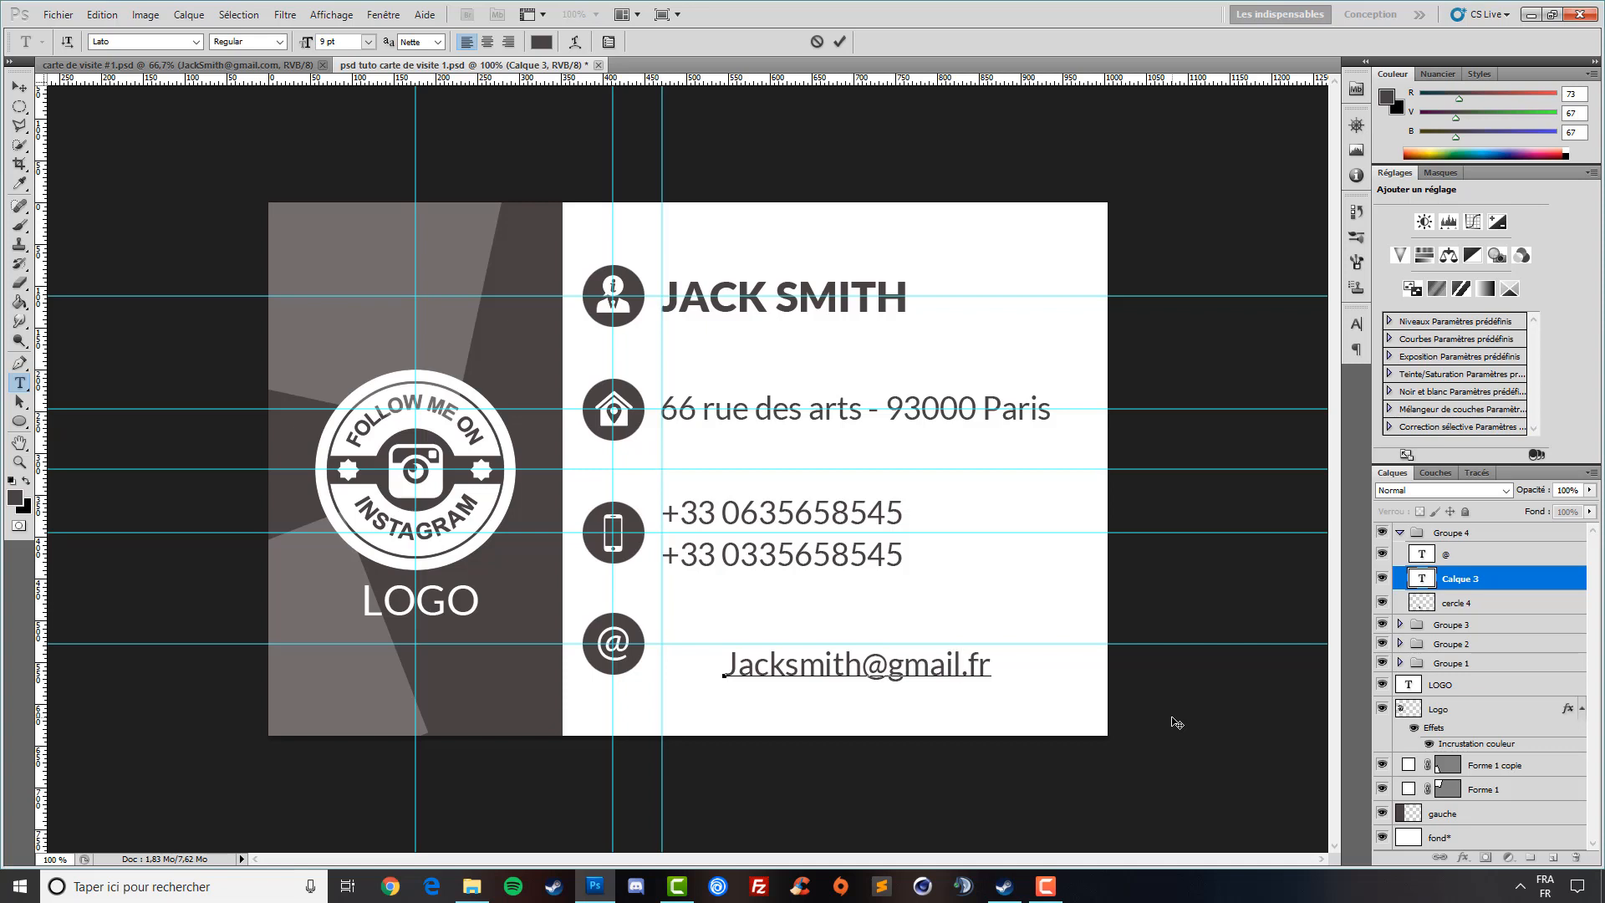
key(Right)
key(Right)
key(Right)
key(BackSpace)
key(BackSpace)
text(com)
click(20, 89)
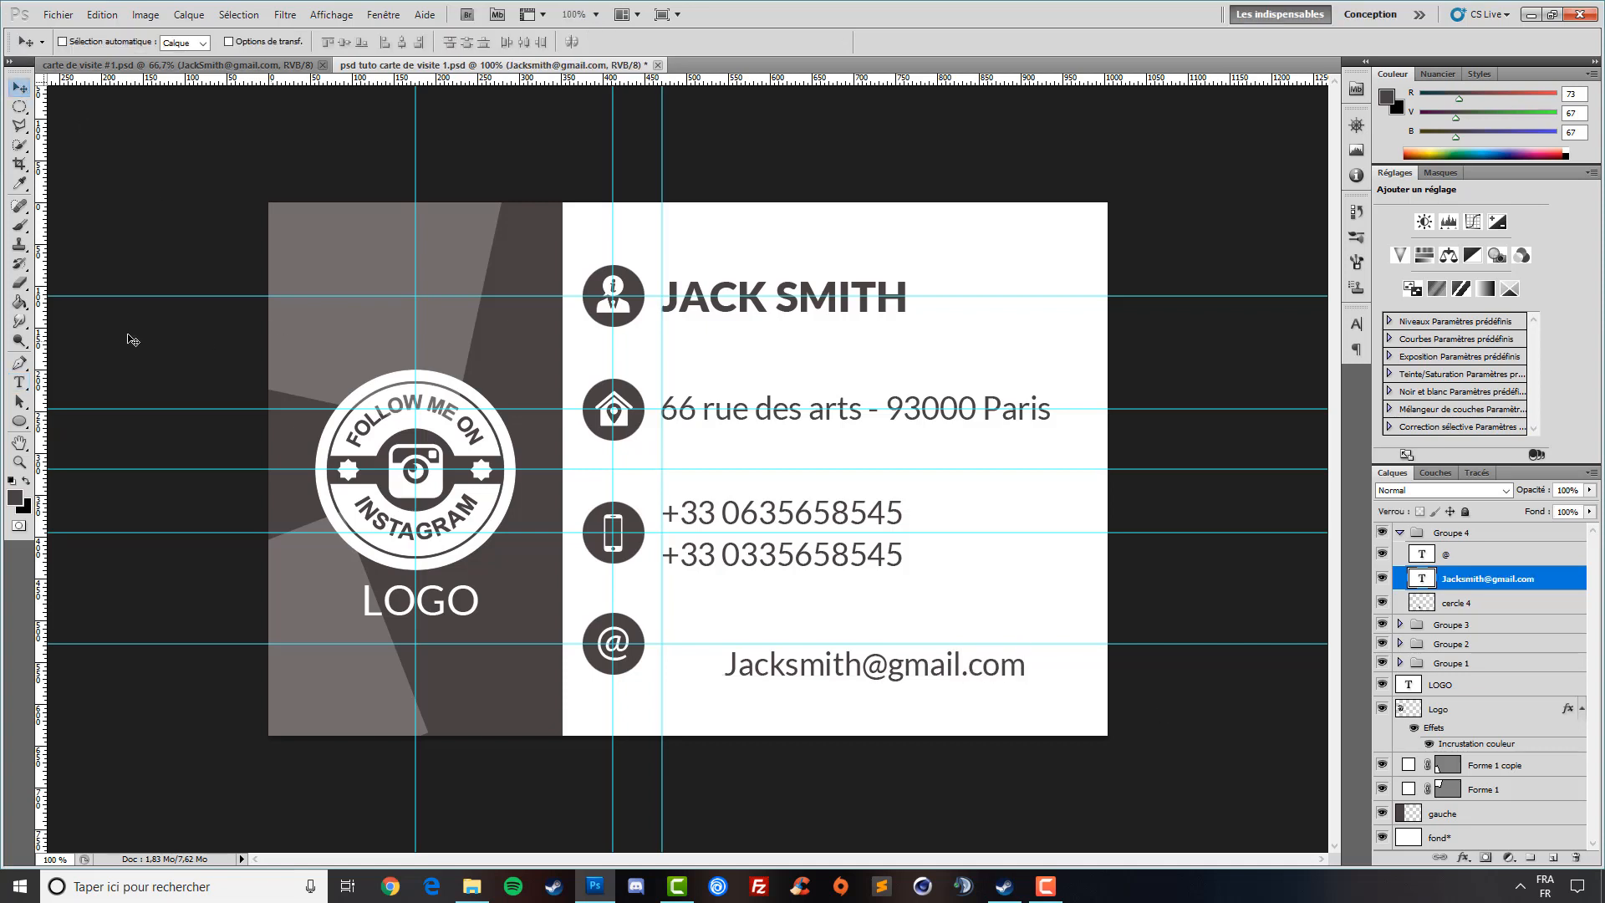
key(ctrl+minus)
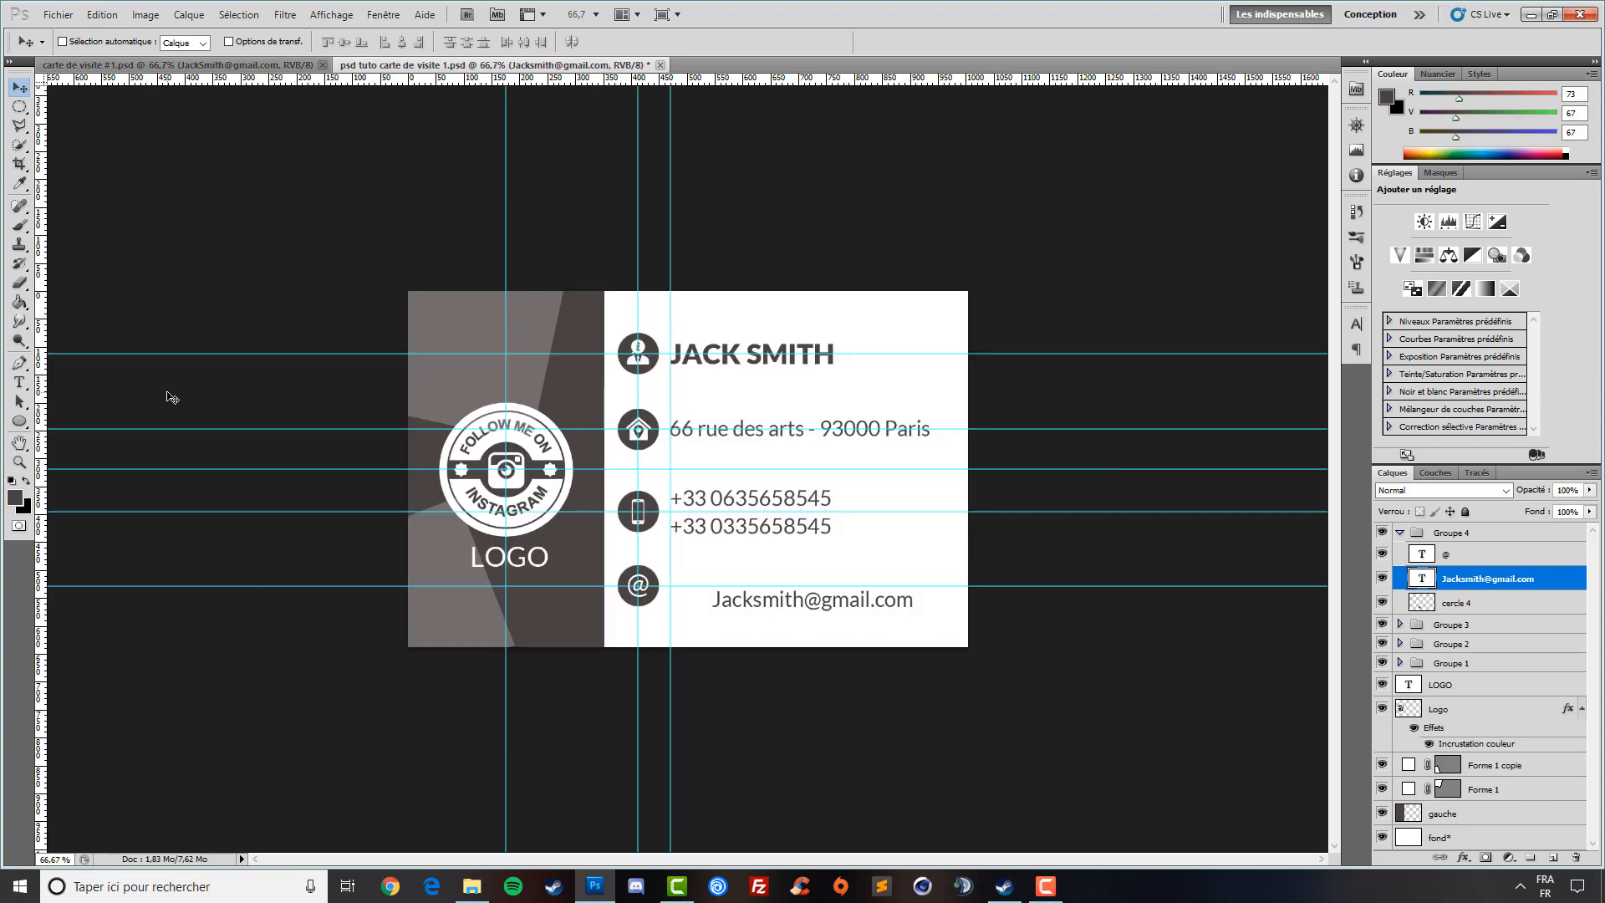
- Align the e-mail text beside the @ icon, nudging it up and left one pixel
key(ctrl+minus)
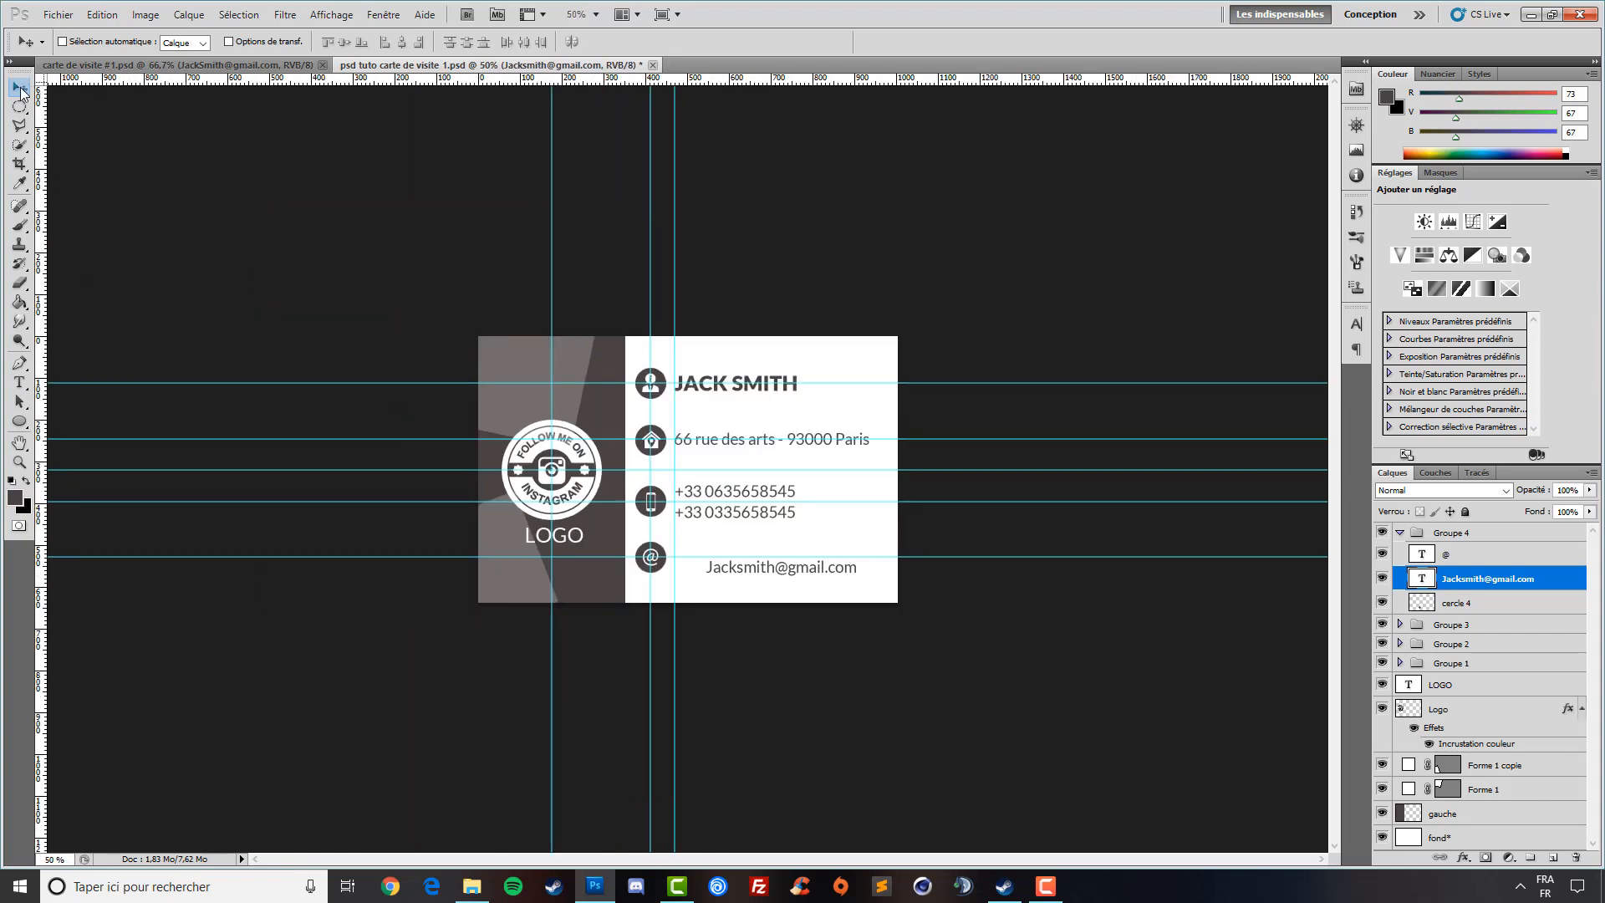
drag(798, 582, 778, 571)
key(ctrl+plus)
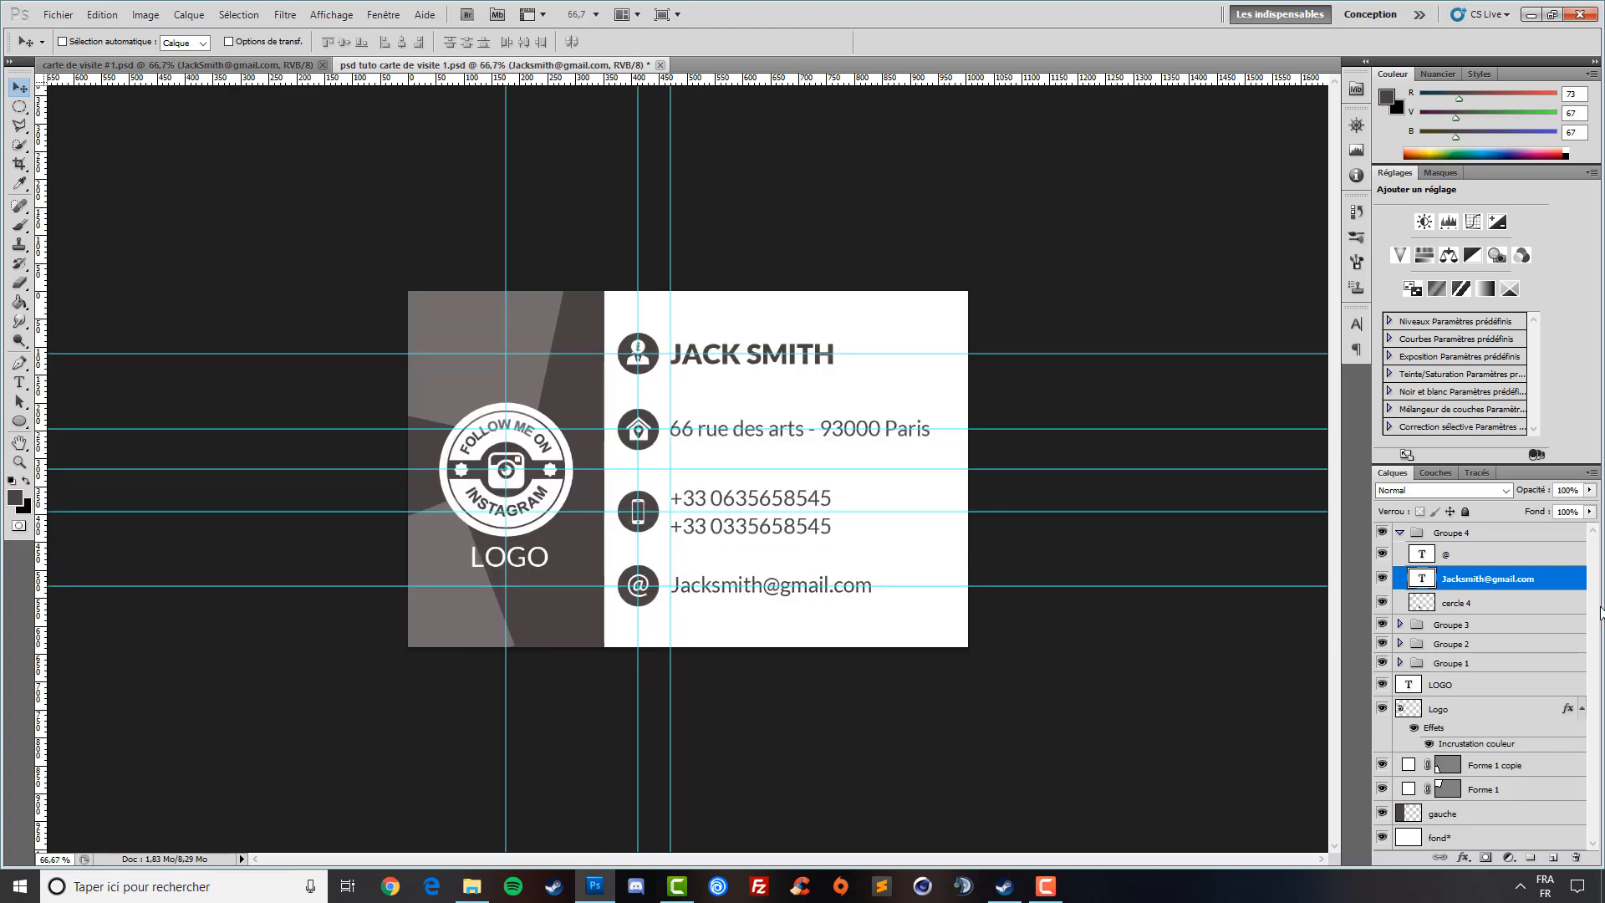
key(Up)
key(Left)
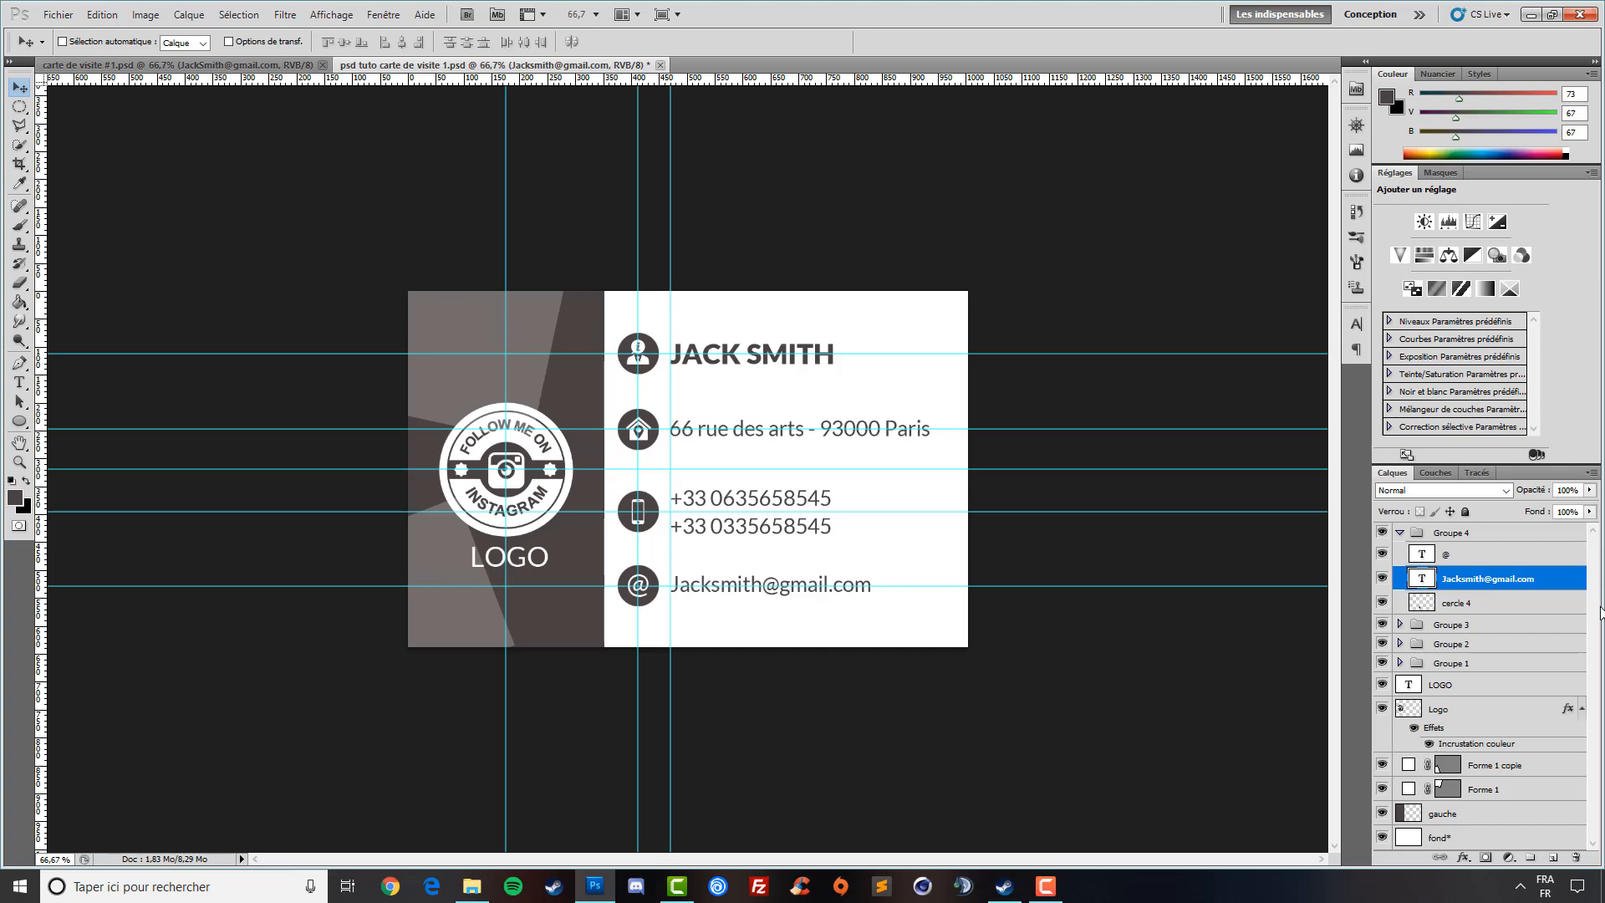
click(1400, 533)
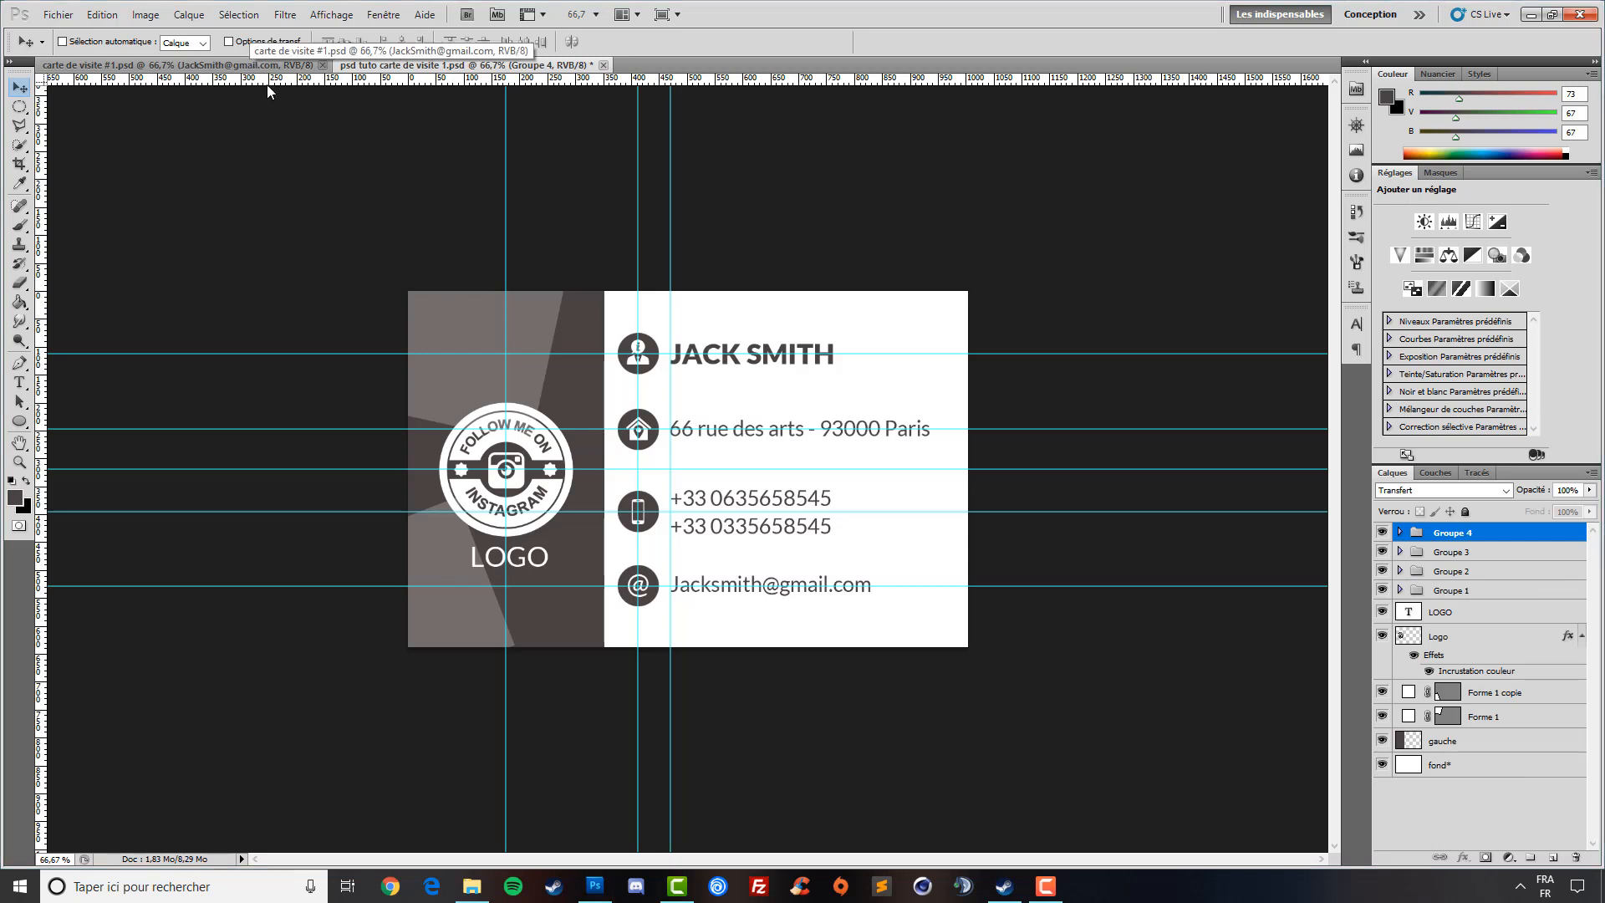
- Compare with carte de visite #1.psd and hide the guides on the tutorial card
click(224, 67)
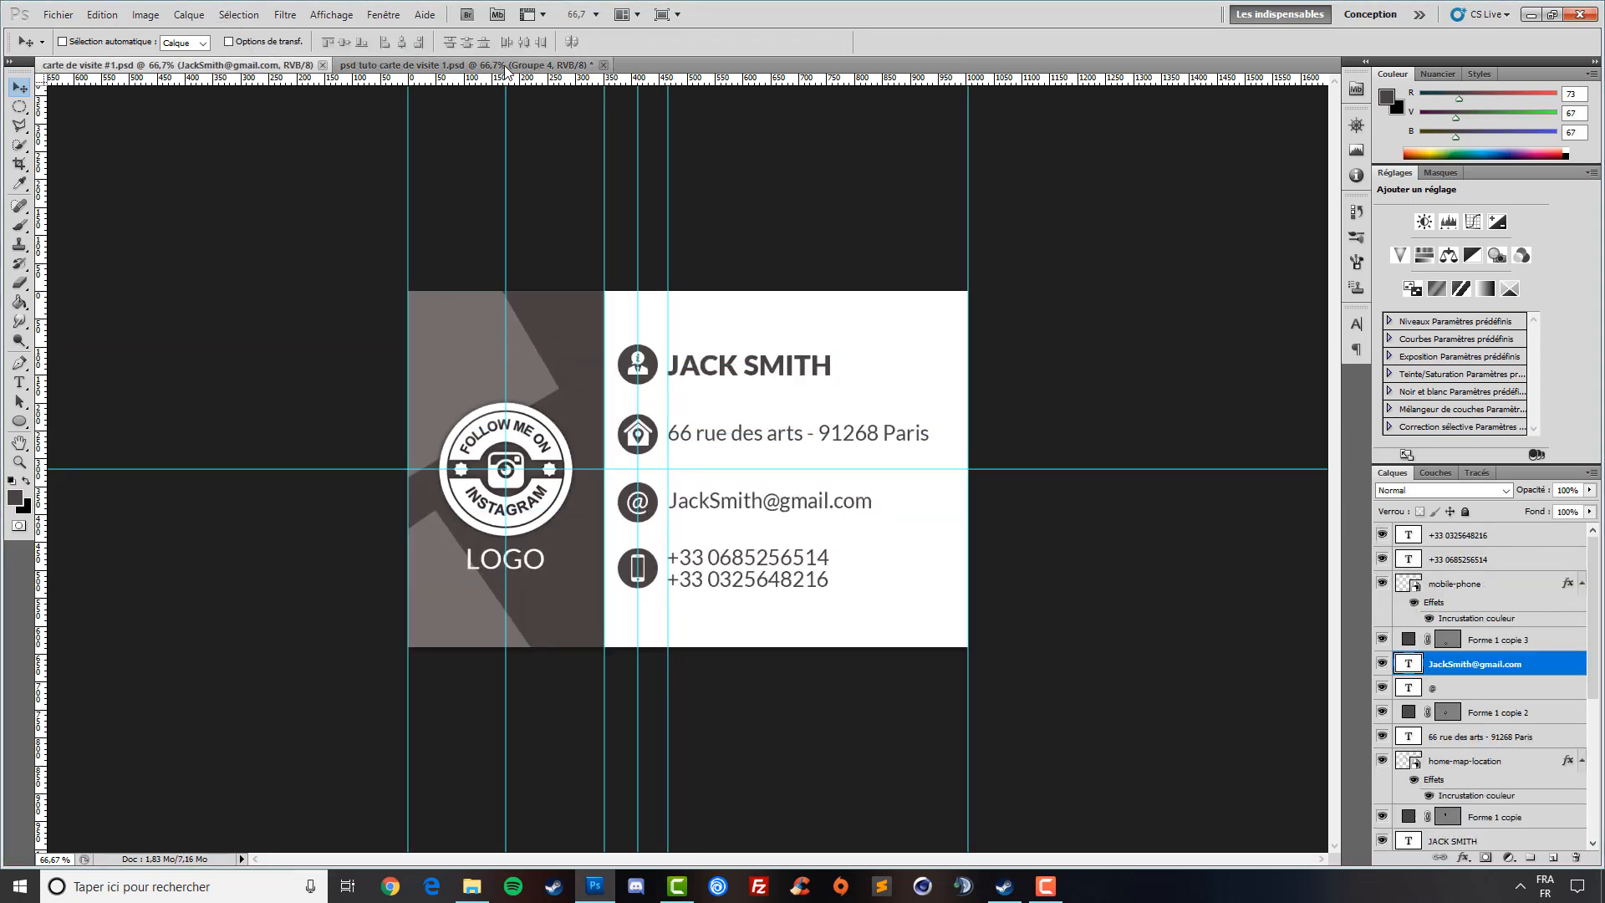
click(506, 66)
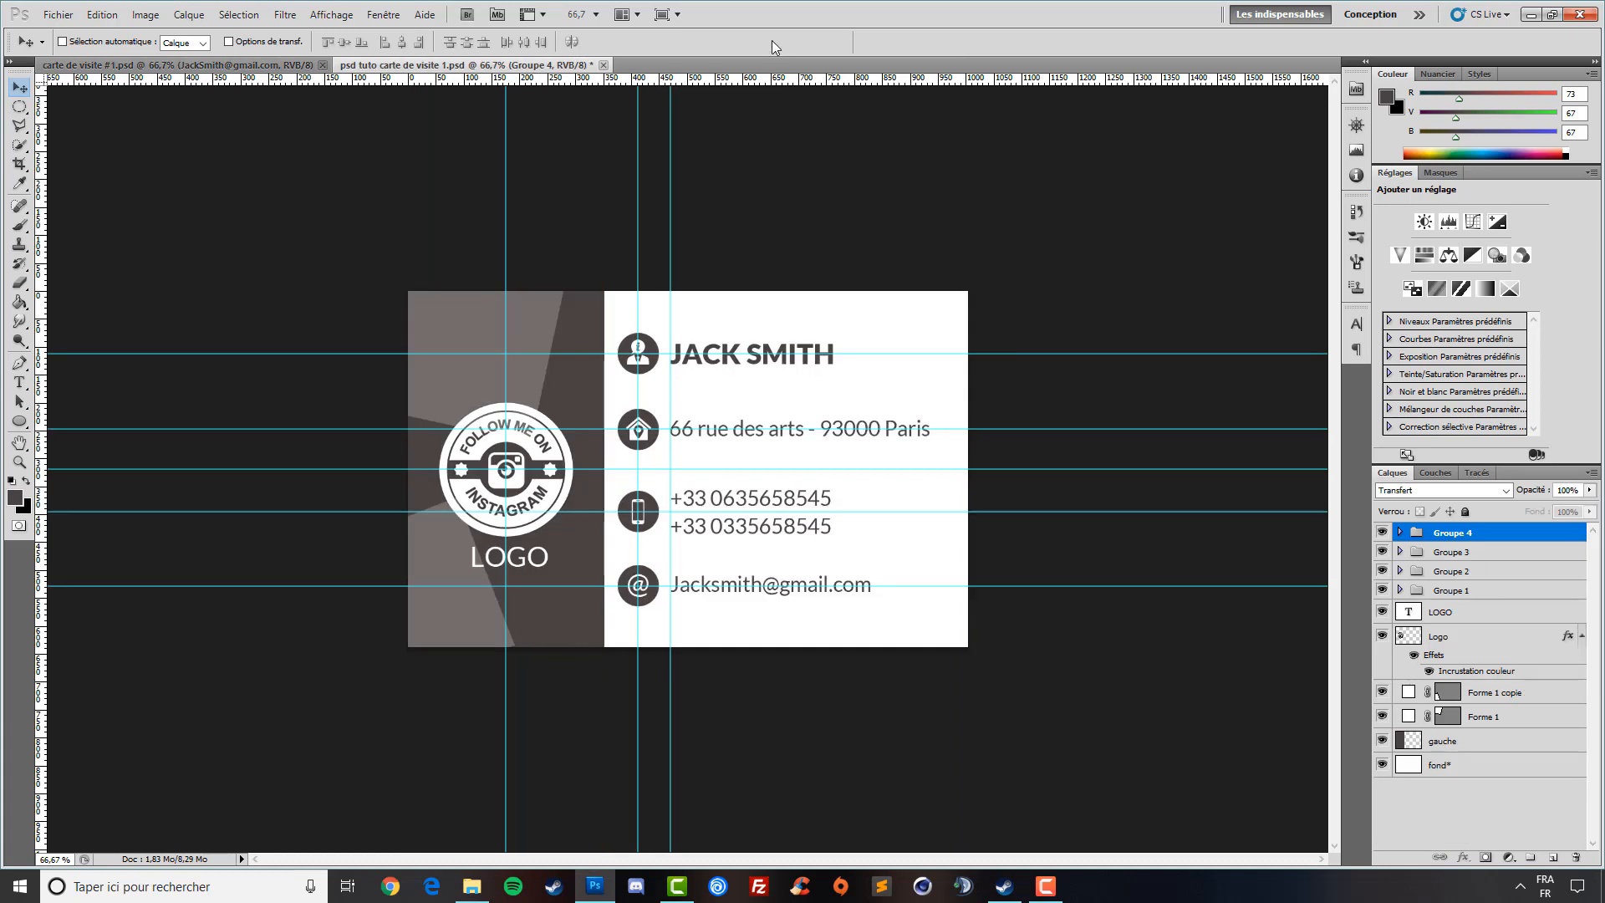
key(ctrl+h)
key(ctrl+h)
key(ctrl+h)
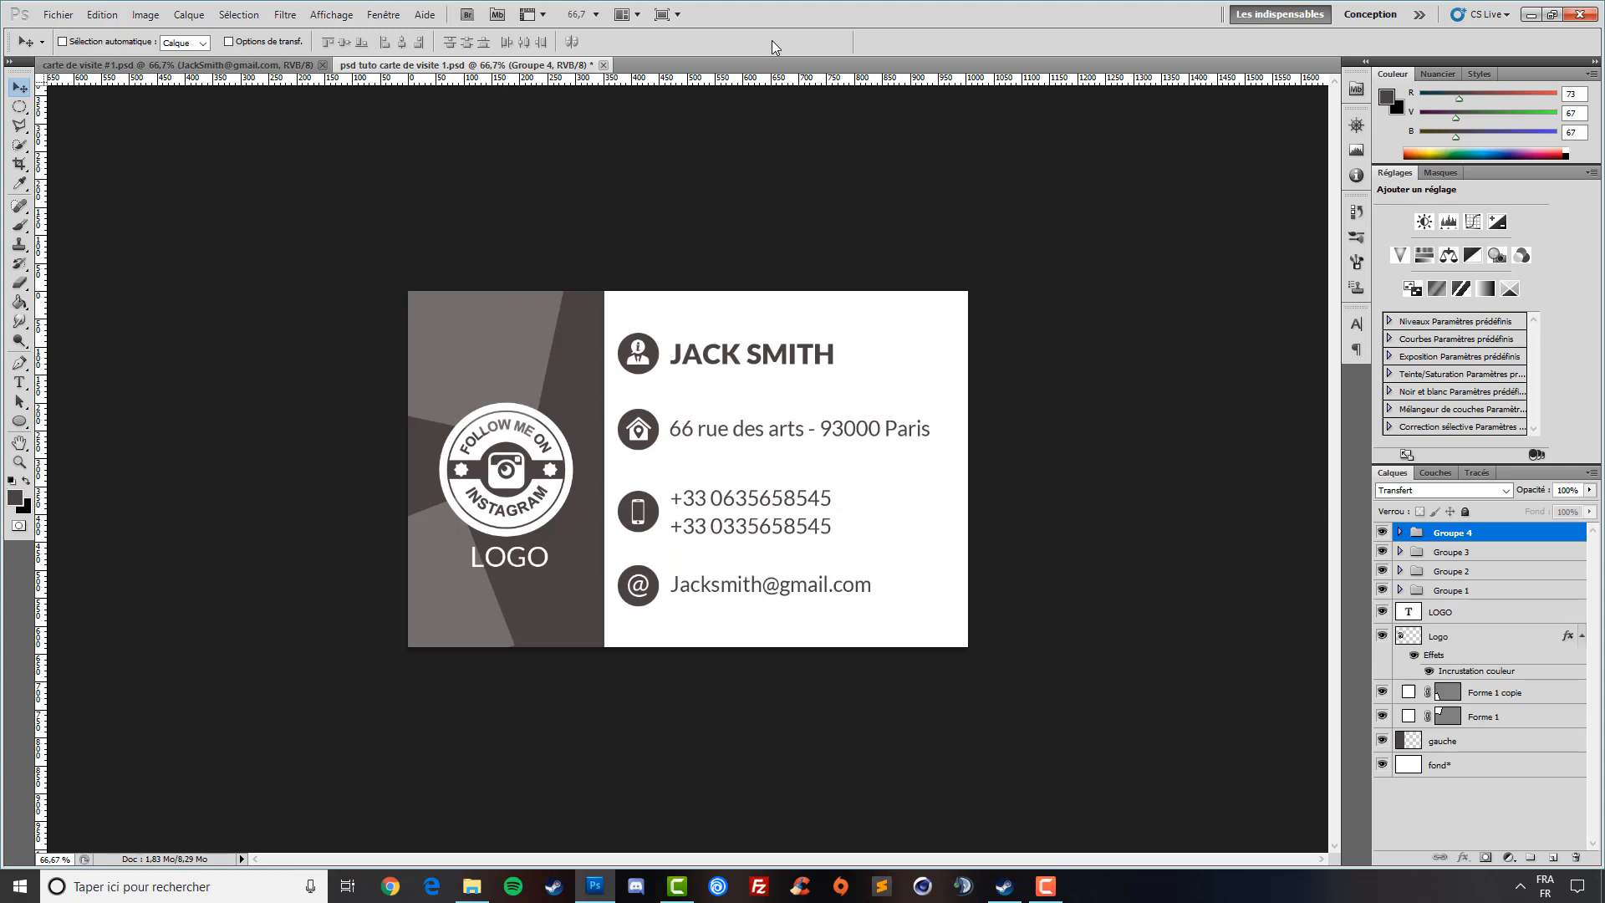
key(ctrl+h)
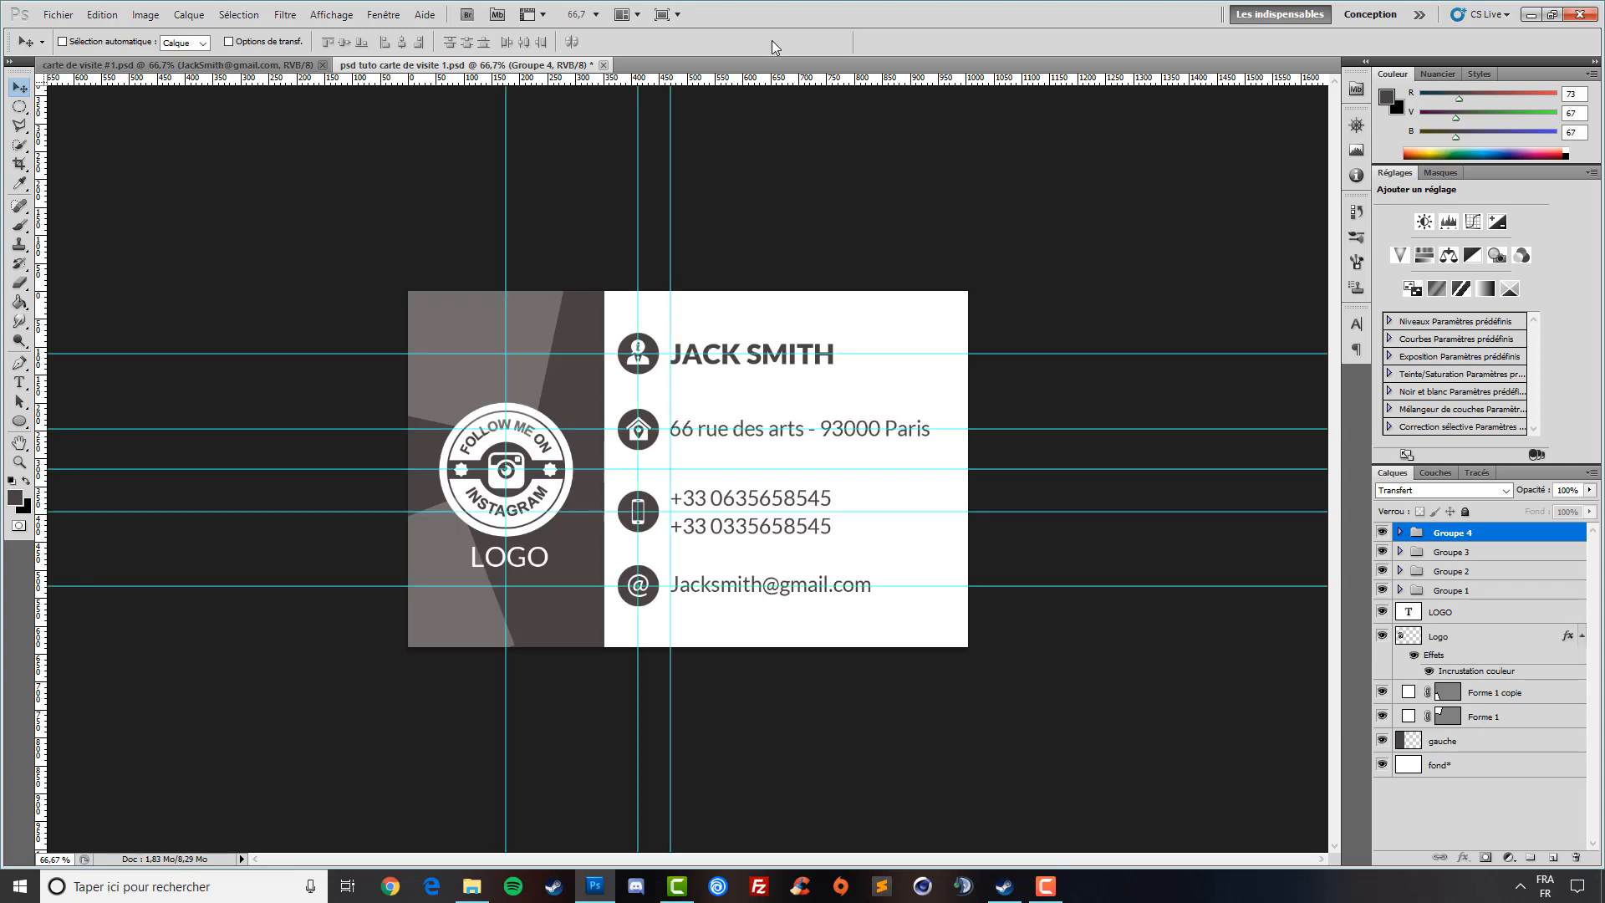
key(ctrl+h)
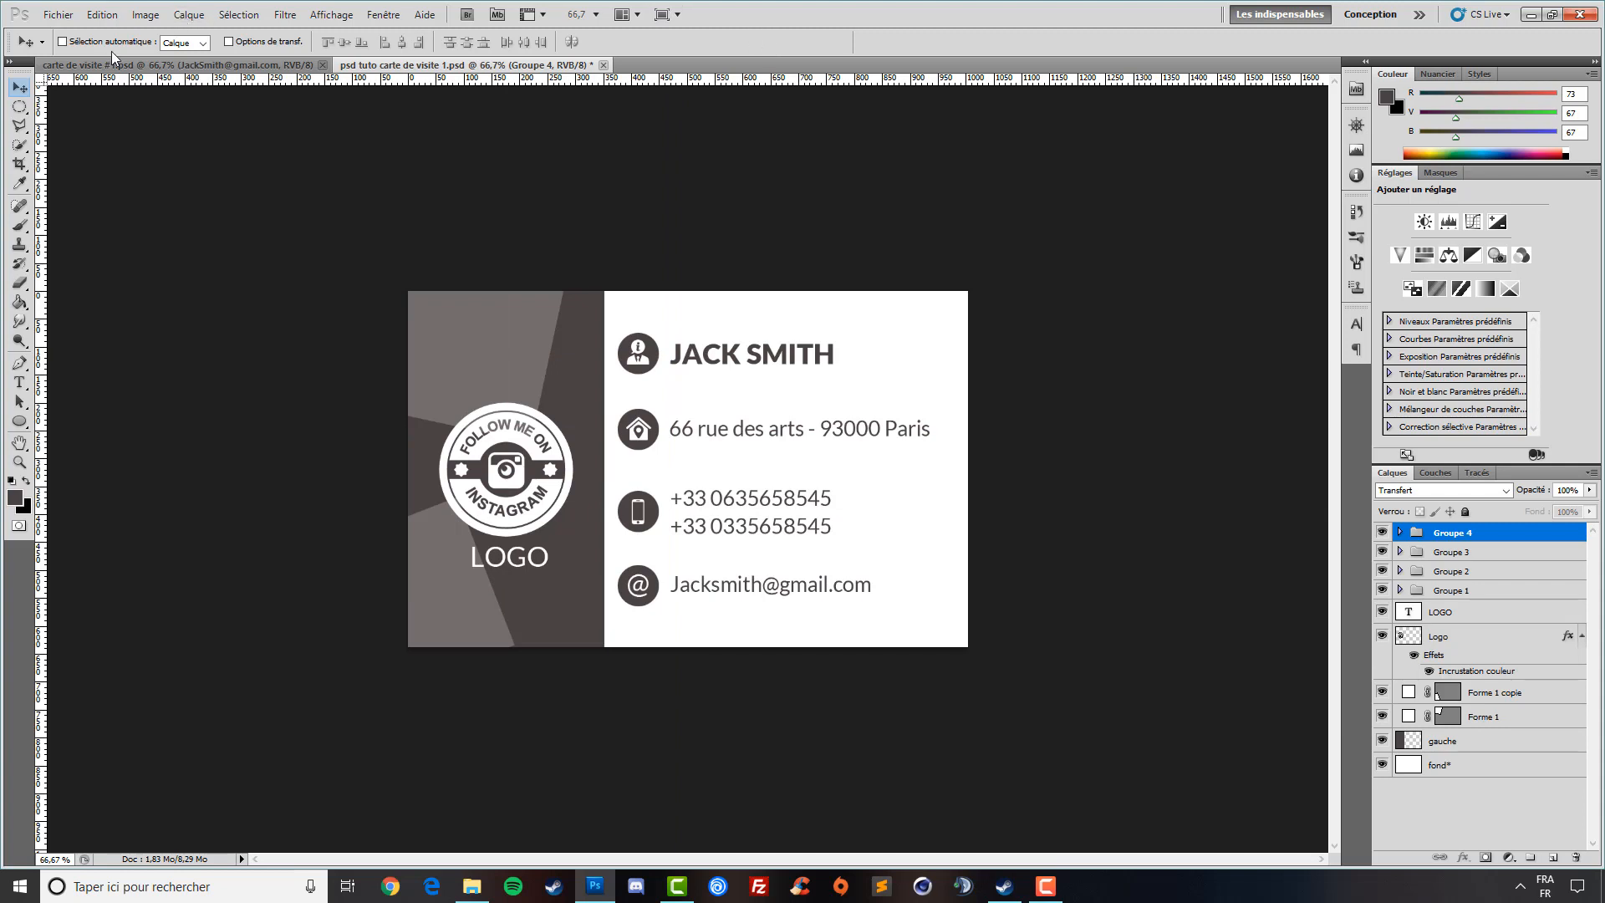